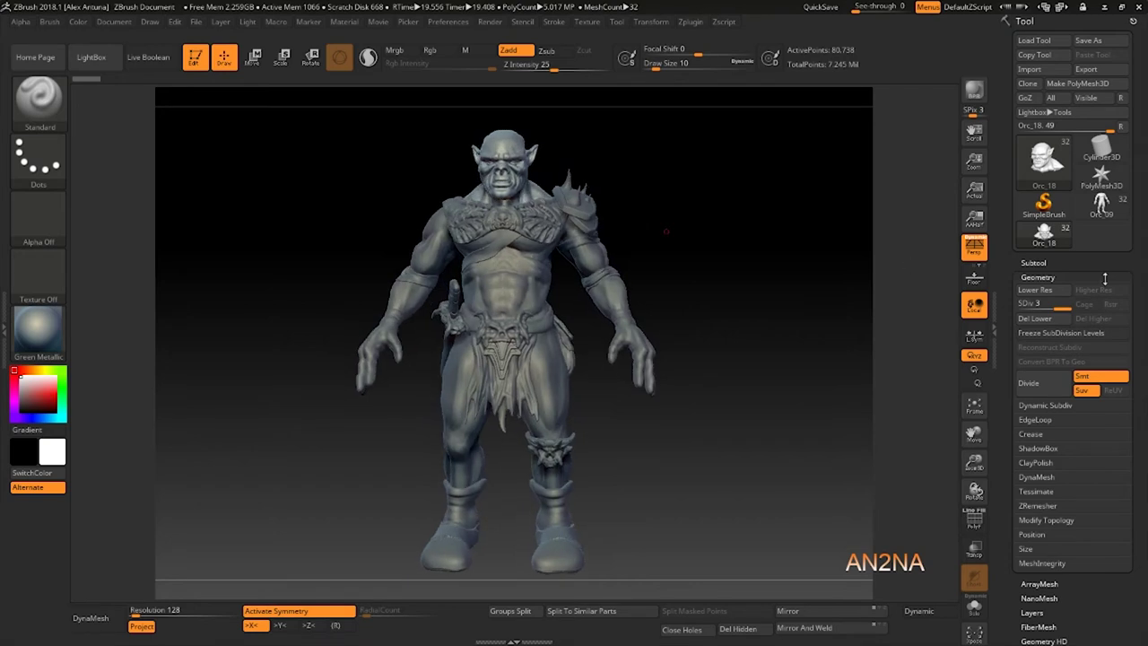
# Select the Orc Body subtool and enable ghost transparency for the other subtools.
pyautogui.click(1035, 263)
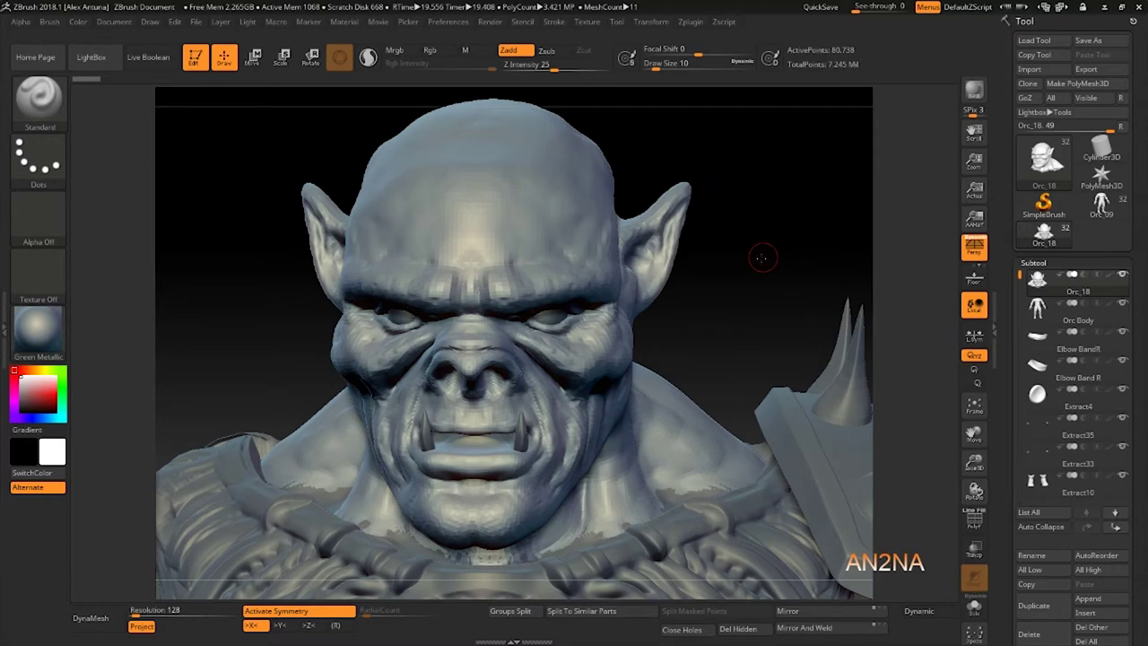
pyautogui.moveTo(759, 257); pyautogui.dragTo(725, 276)
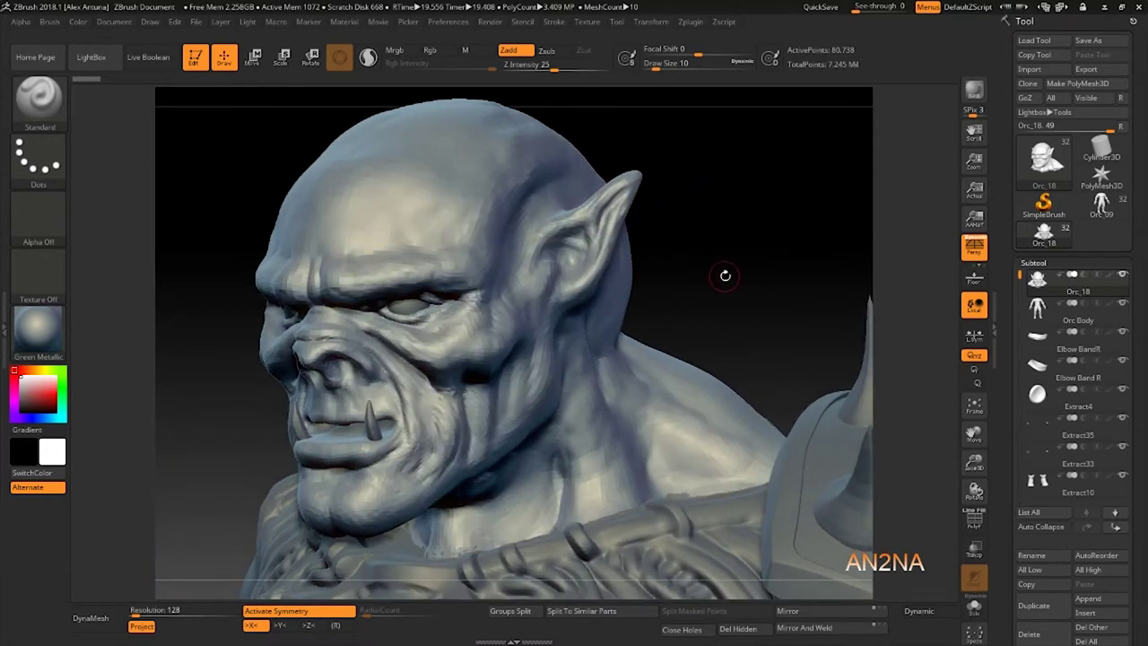
pyautogui.click(1037, 308)
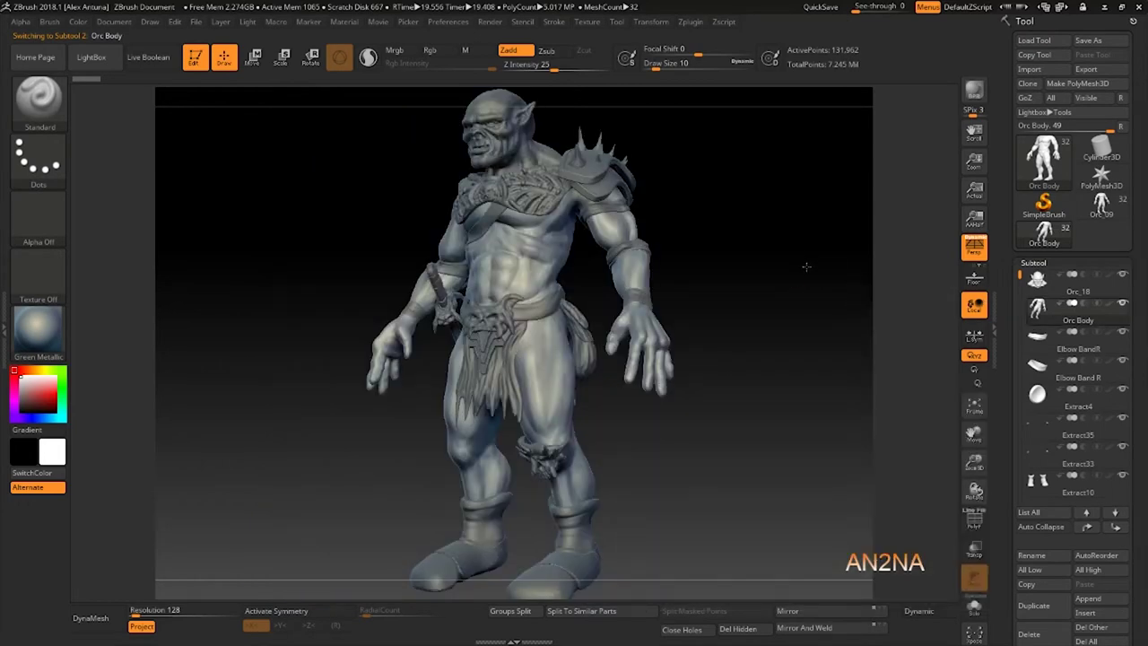
pyautogui.moveTo(806, 266); pyautogui.dragTo(806, 271)
pyautogui.hotkey('shift', 't')
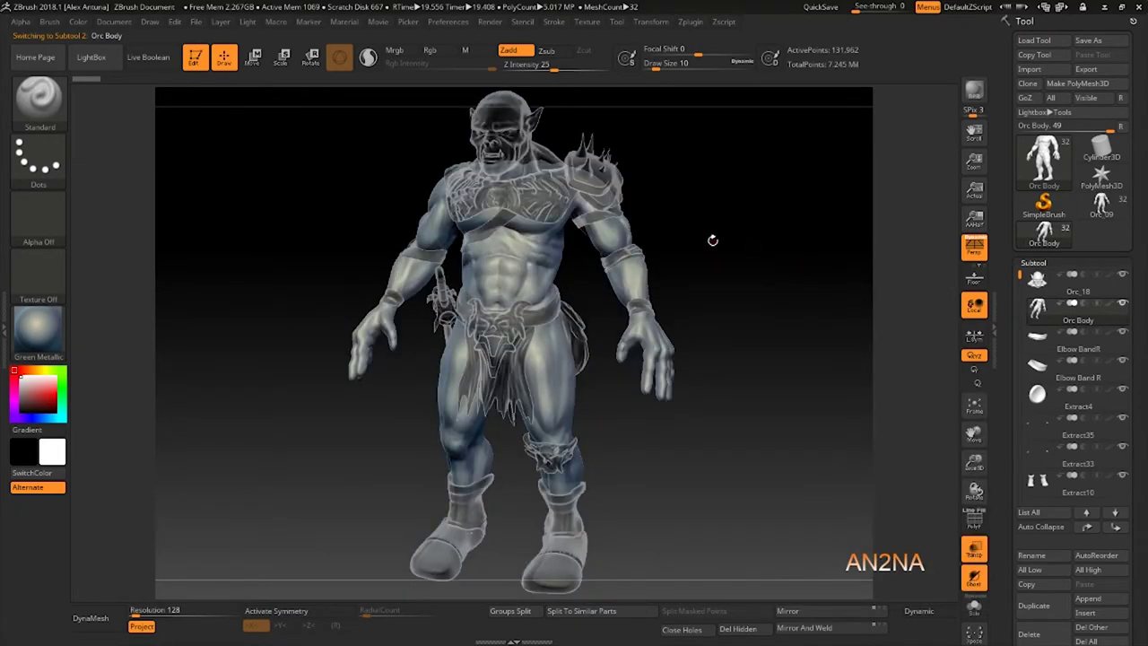
pyautogui.moveTo(714, 240); pyautogui.dragTo(446, 175)
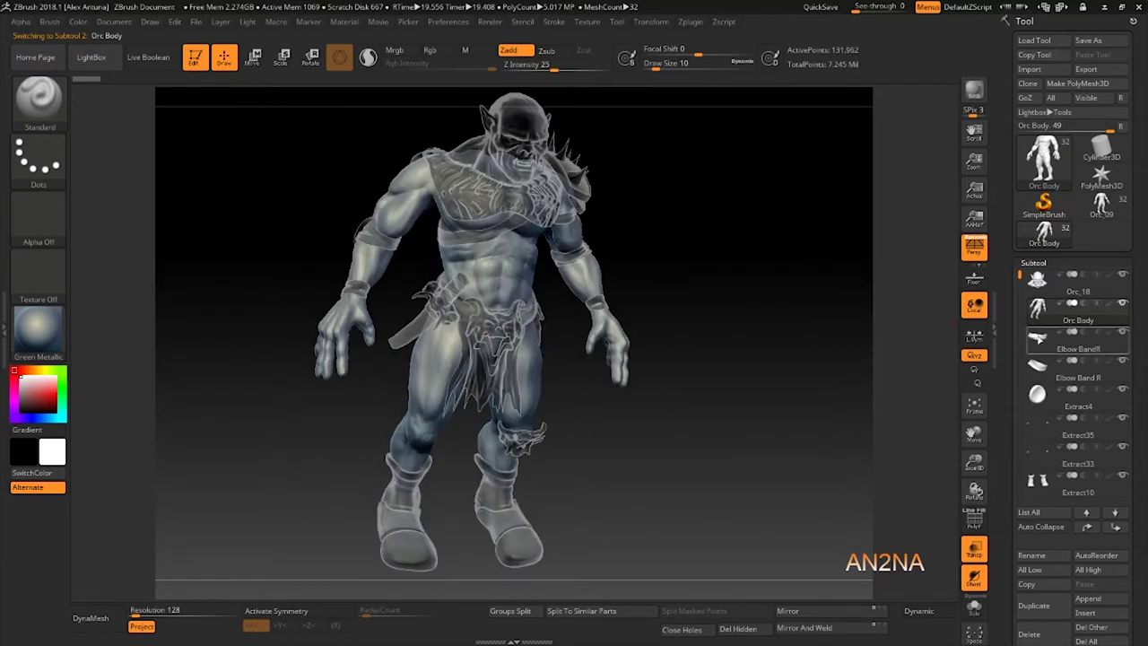
# Activate the Elbow BandR, Elbow Band R and Extract4 subtools one after another to inspect each piece on the orc's arm.
pyautogui.click(1037, 337)
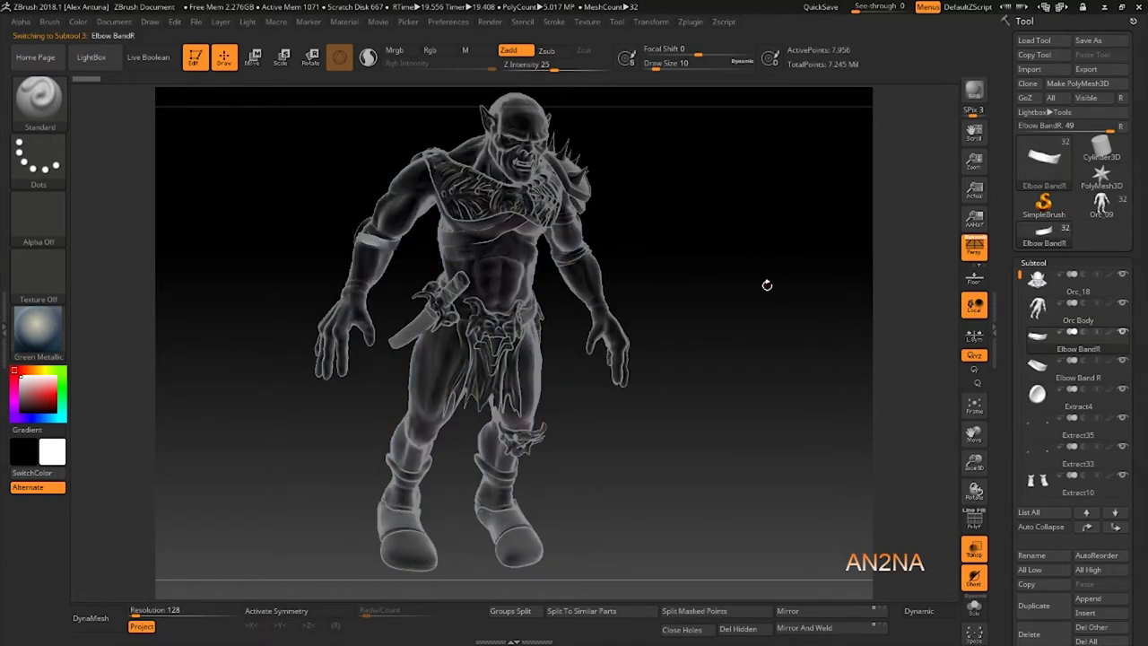
pyautogui.moveTo(741, 288); pyautogui.dragTo(810, 305)
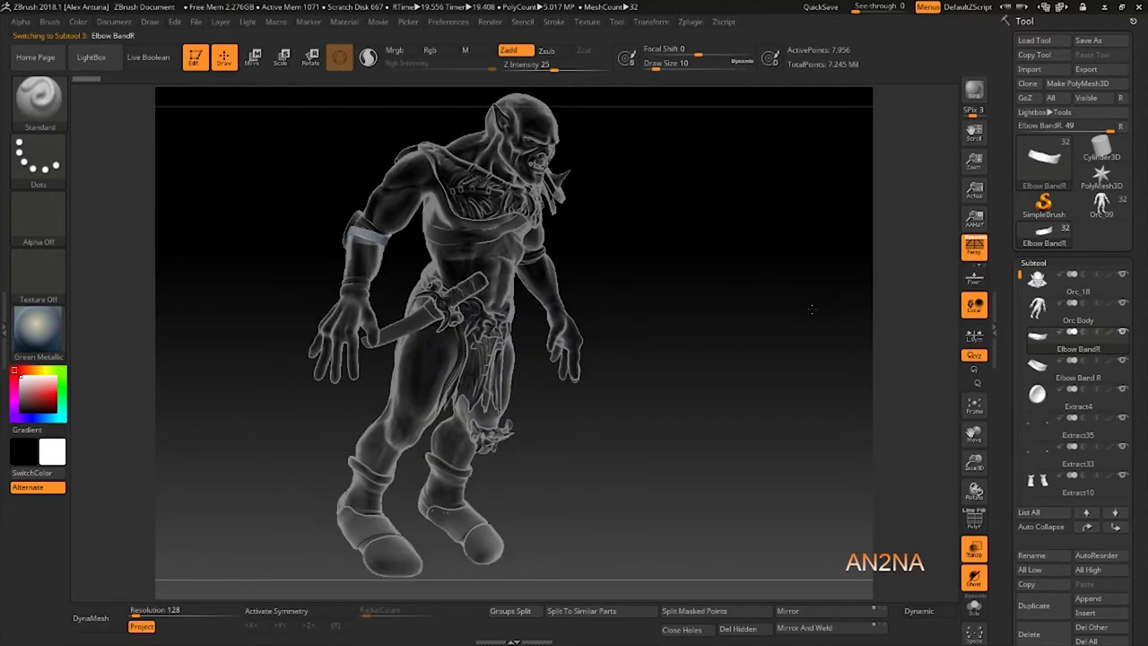
pyautogui.click(1033, 377)
pyautogui.click(1038, 364)
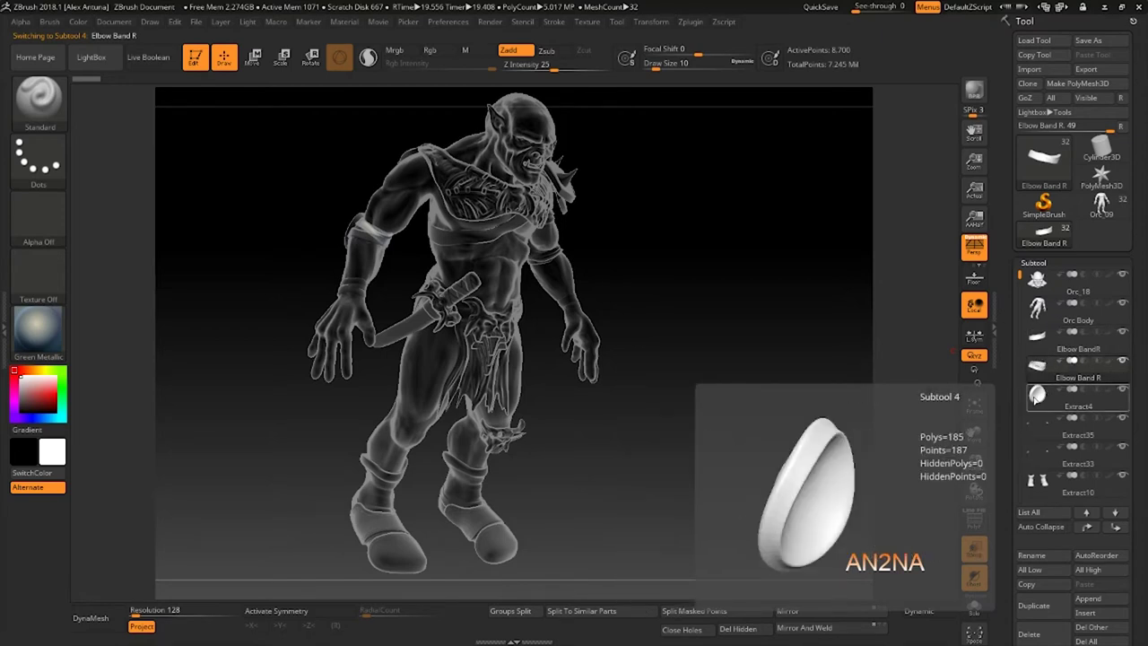
pyautogui.click(1037, 396)
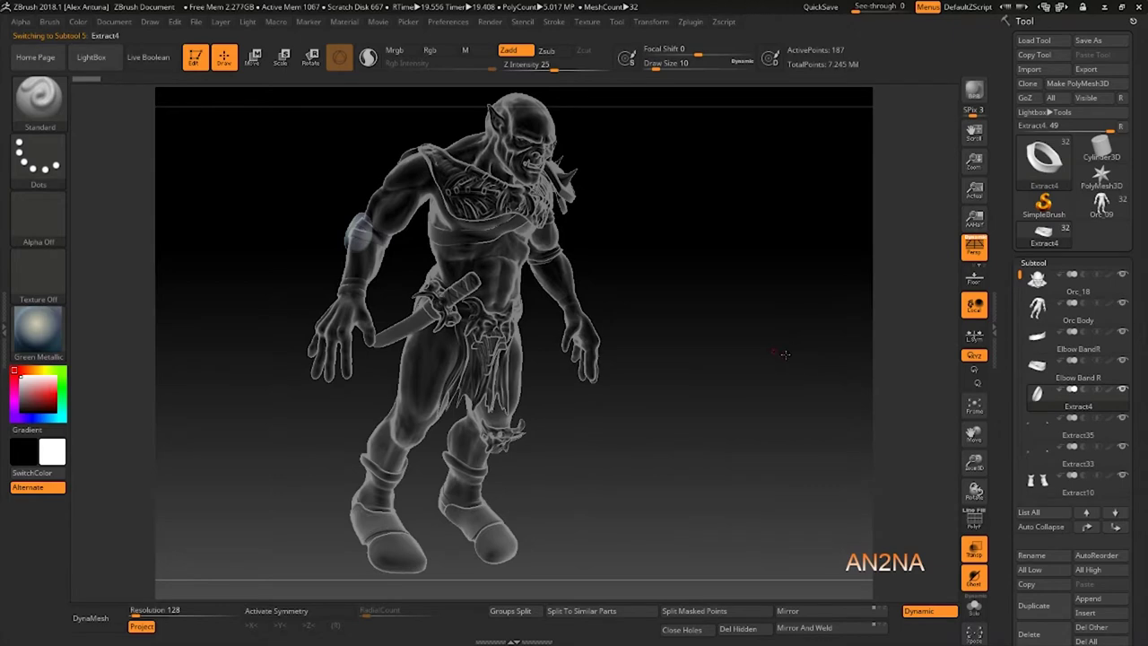
pyautogui.moveTo(790, 352); pyautogui.dragTo(662, 328)
# Activate the Extract35, Extract33, Extract10 and Extract21 subtools one after another to inspect where each piece sits on the orc.
pyautogui.click(1038, 431)
pyautogui.click(1038, 457)
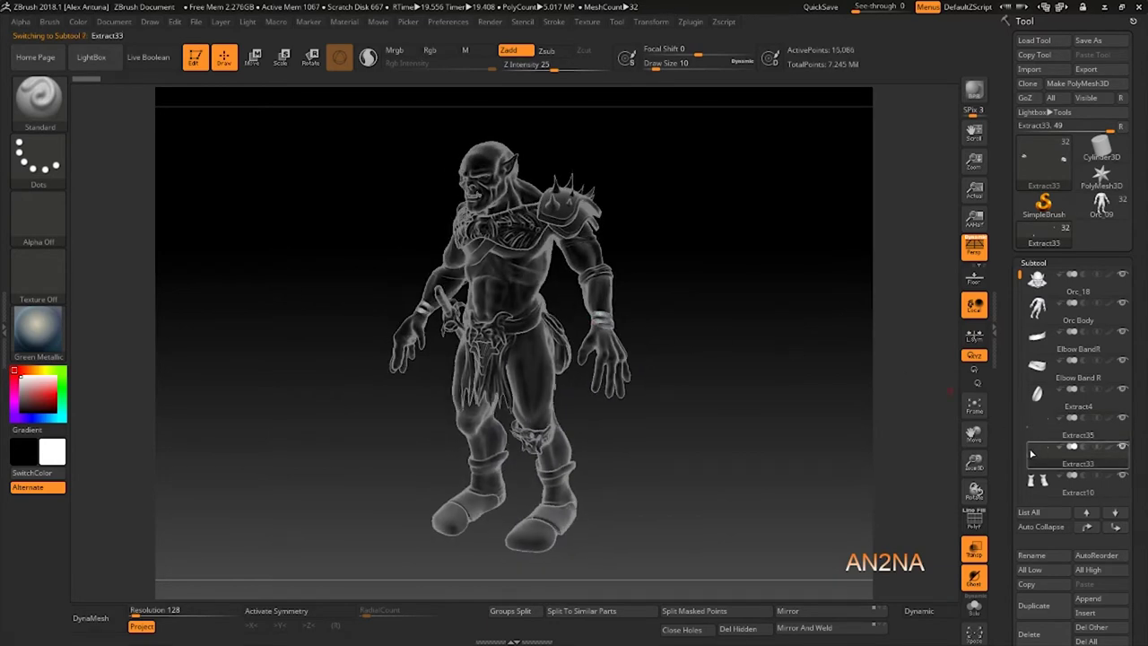
pyautogui.keyDown('shift'); pyautogui.moveTo(708, 365); pyautogui.dragTo(745, 359); pyautogui.keyUp('shift')
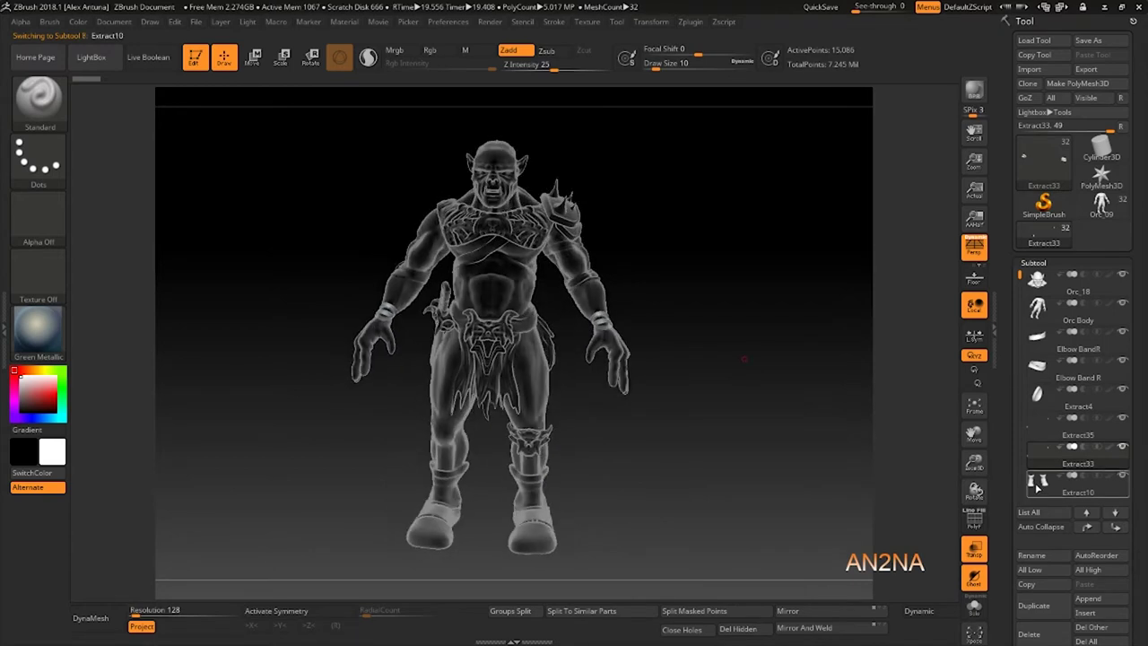
pyautogui.click(1038, 482)
pyautogui.moveTo(756, 417); pyautogui.dragTo(805, 336)
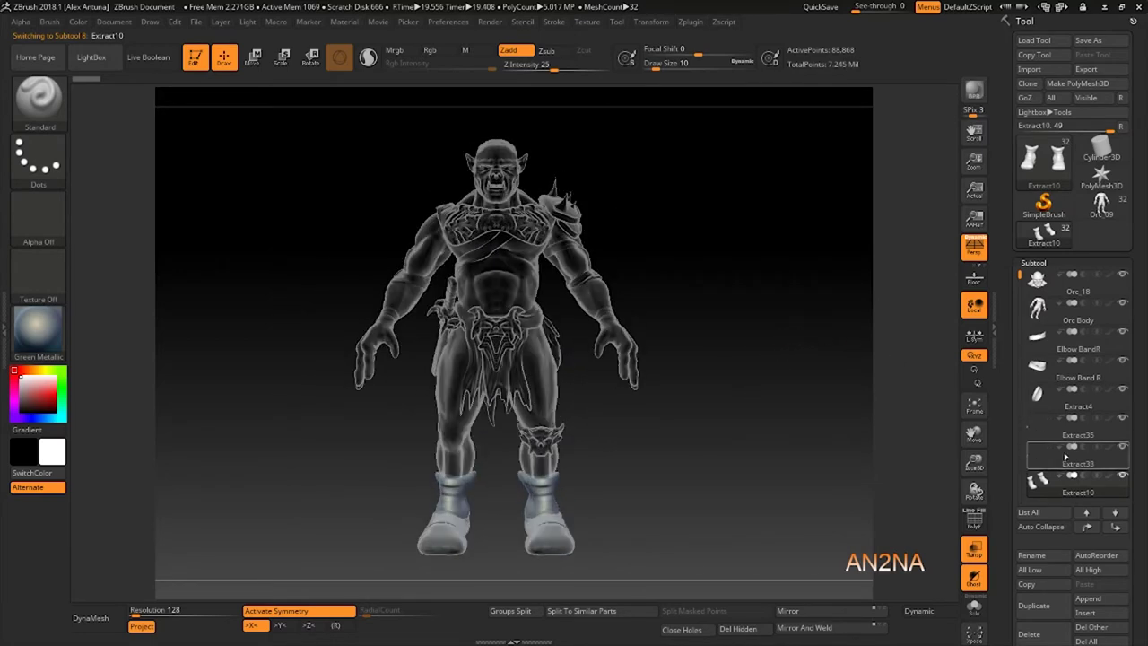
pyautogui.scroll(-6, 1045, 350)
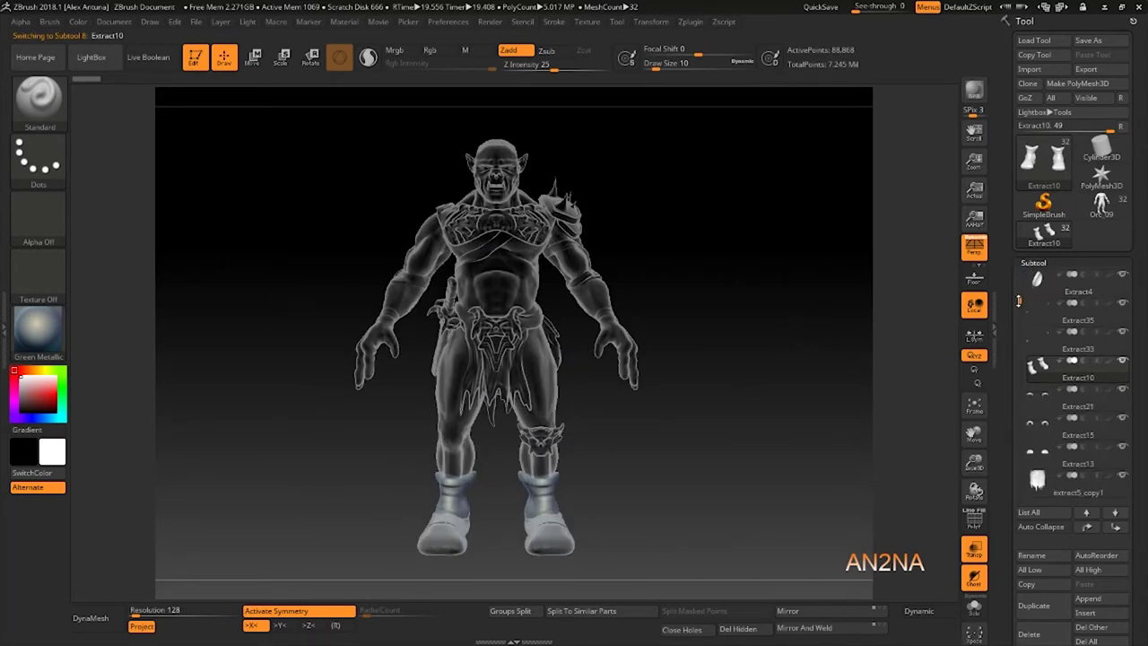
pyautogui.click(1038, 346)
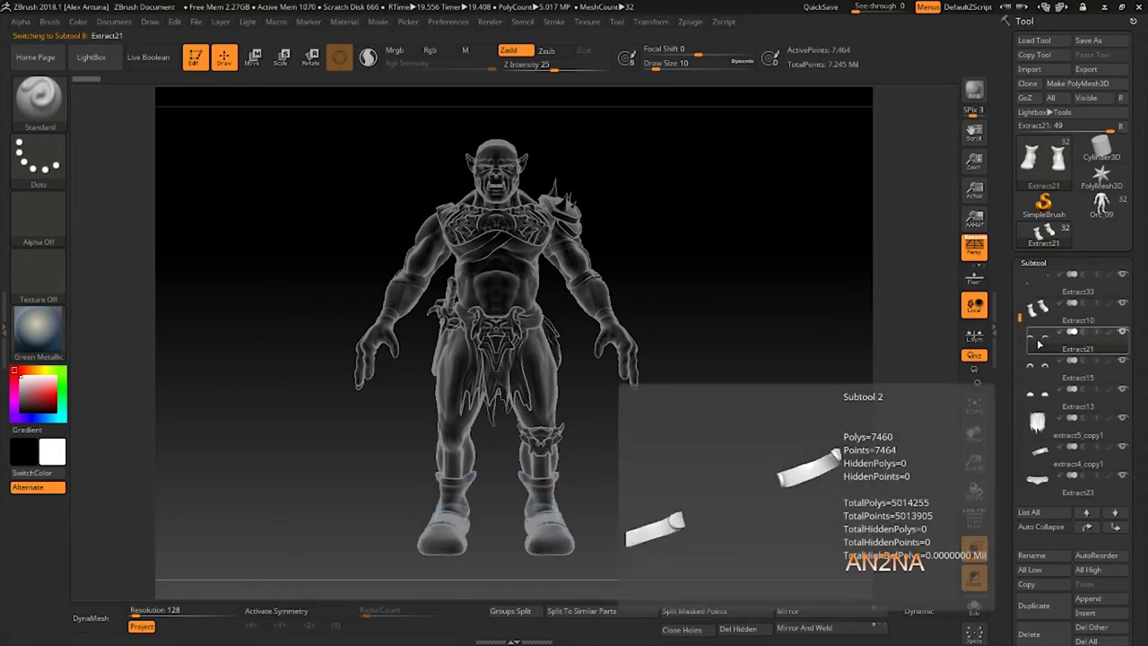
pyautogui.moveTo(794, 330)
pyautogui.mouseDown()
pyautogui.moveTo(744, 329)
pyautogui.moveTo(709, 350)
pyautogui.moveTo(801, 333)
pyautogui.mouseUp()
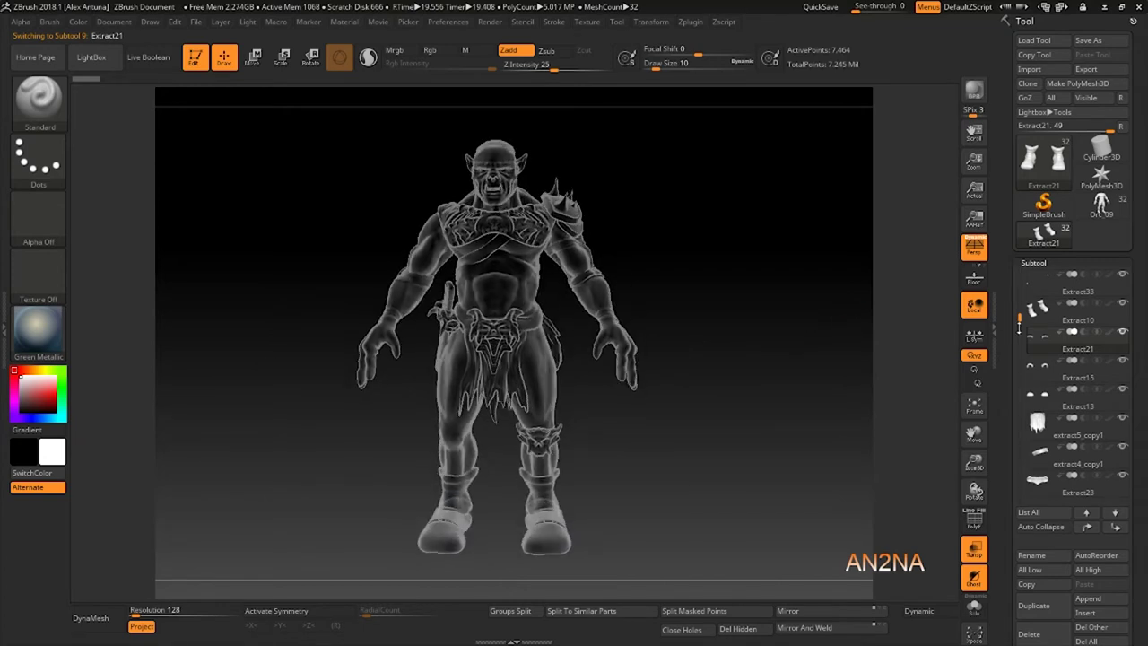
# Select the orc's head subtool and rename it Head_rc.
pyautogui.moveTo(1020, 310); pyautogui.dragTo(1019, 270)
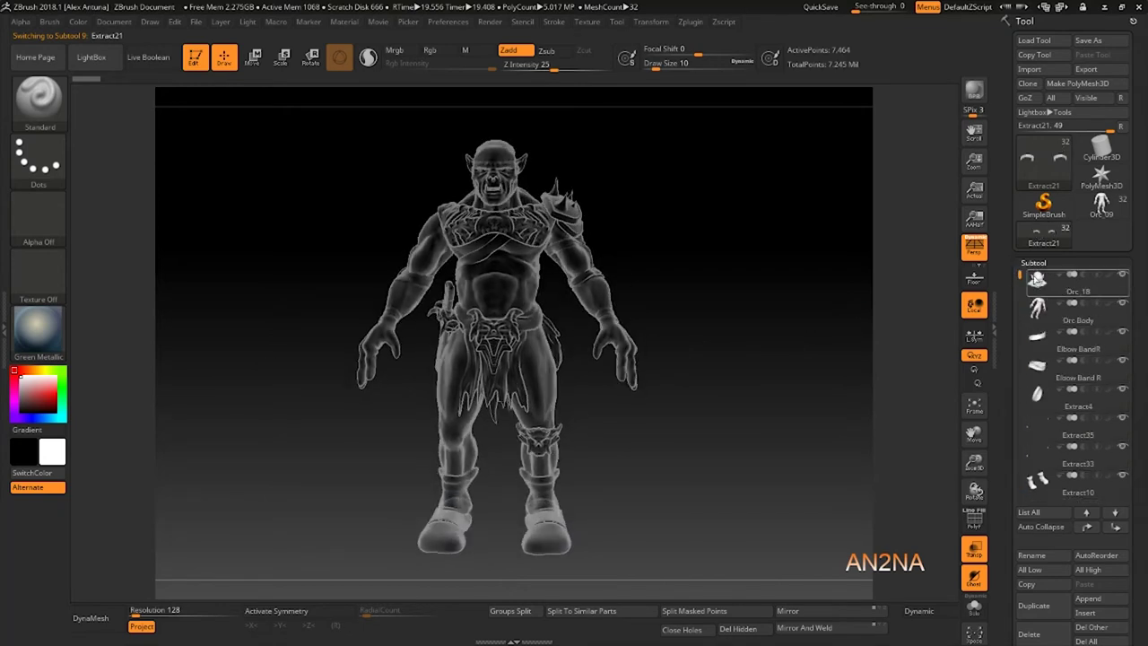
pyautogui.click(1038, 286)
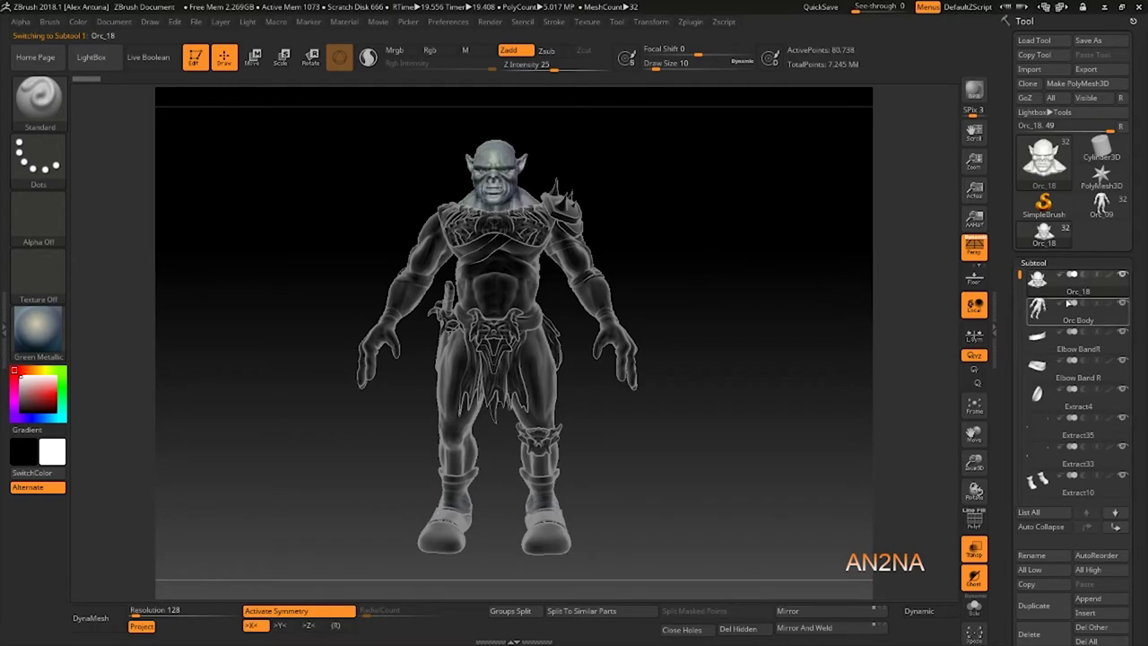
pyautogui.click(1042, 557)
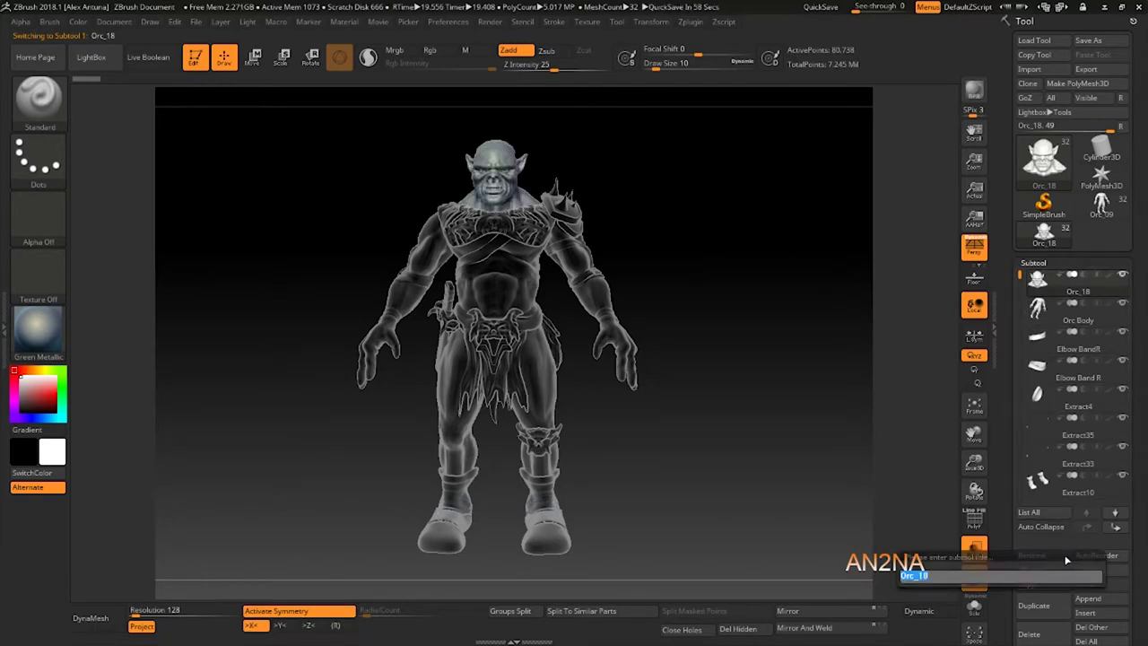
pyautogui.press('BackSpace')
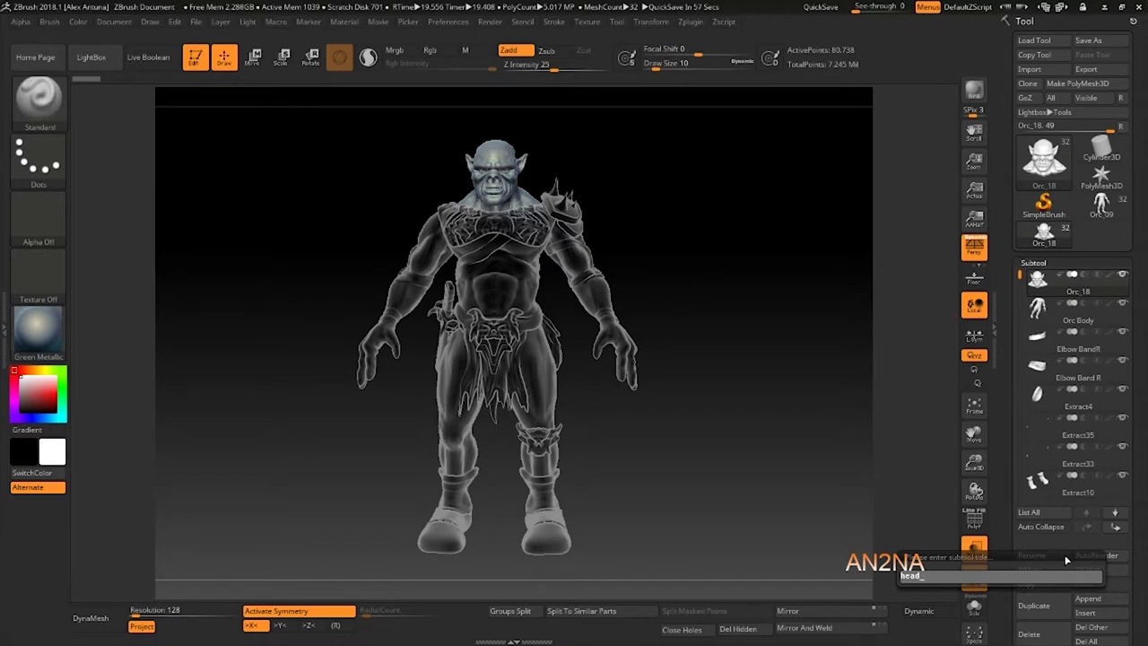
pyautogui.press('Return')
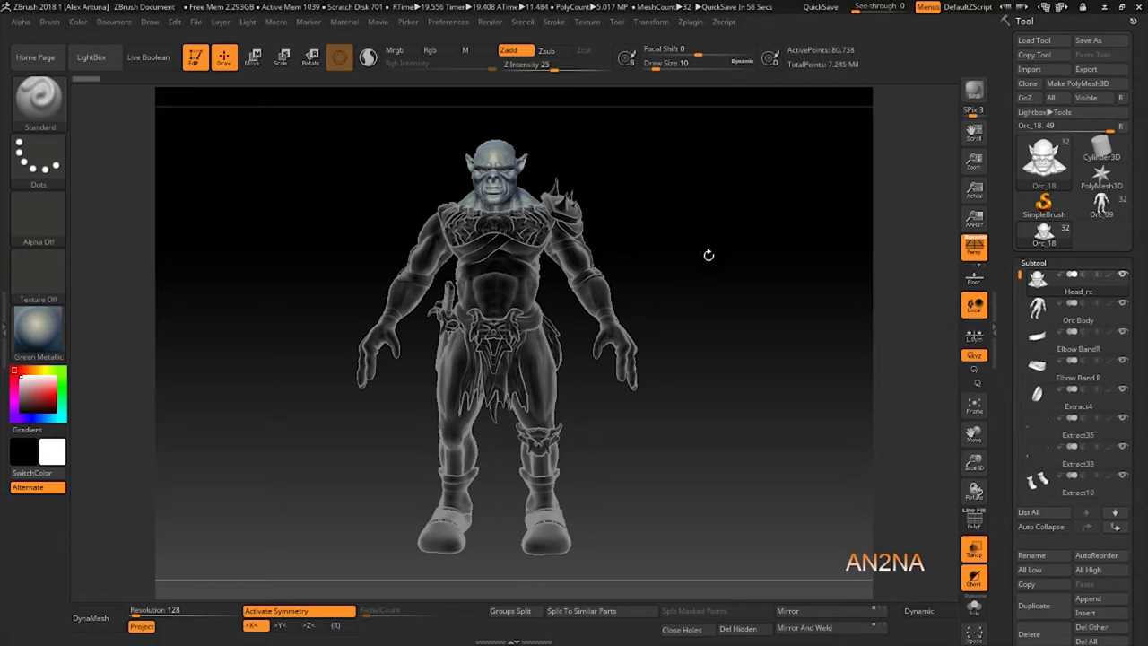
# Show the wireframe on the head and examine its polygon flow from several sides, with the Geometry settings open.
pyautogui.moveTo(708, 254); pyautogui.dragTo(672, 233)
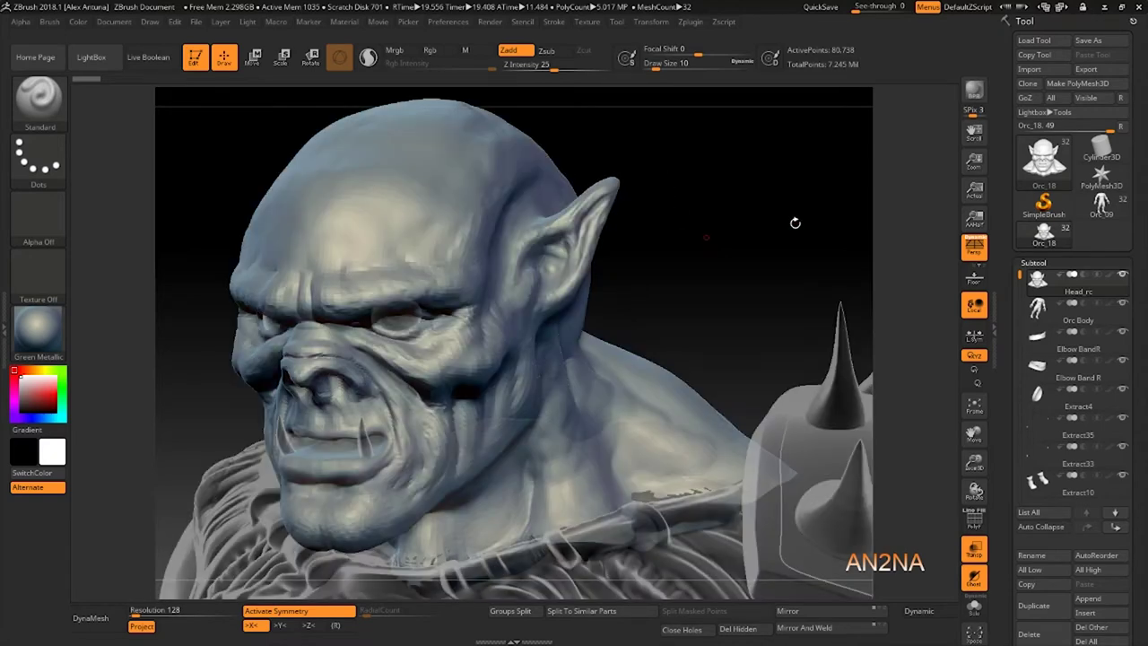
pyautogui.moveTo(746, 268)
pyautogui.mouseDown()
pyautogui.moveTo(758, 250)
pyautogui.moveTo(936, 341)
pyautogui.mouseUp()
pyautogui.scroll(-8, 1041, 377)
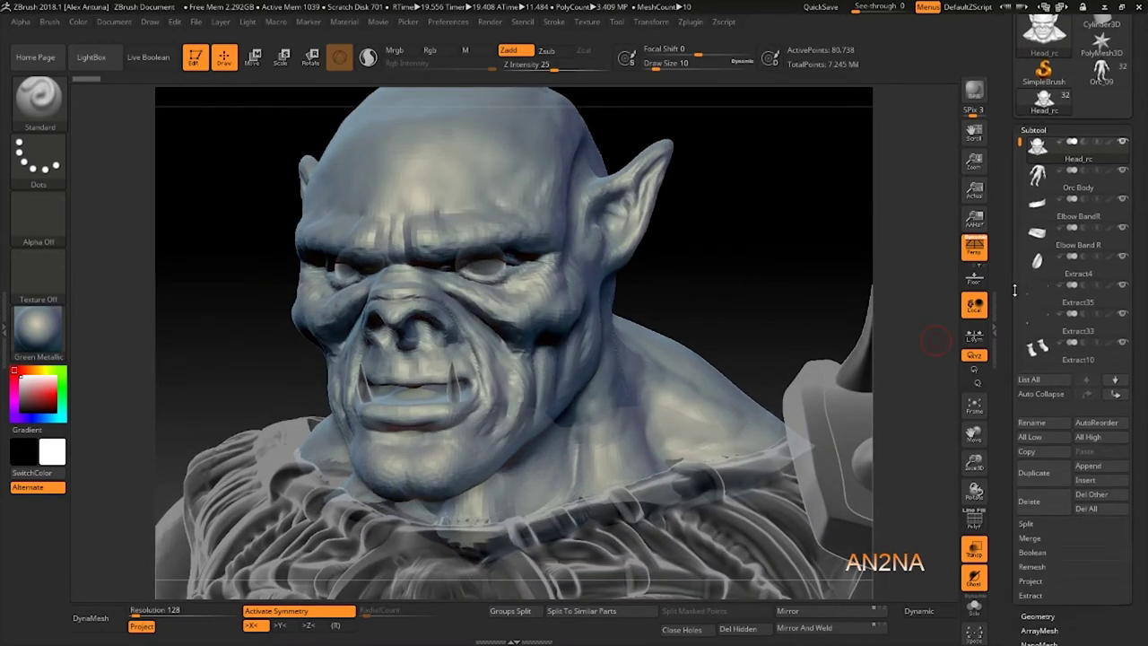
pyautogui.click(1038, 396)
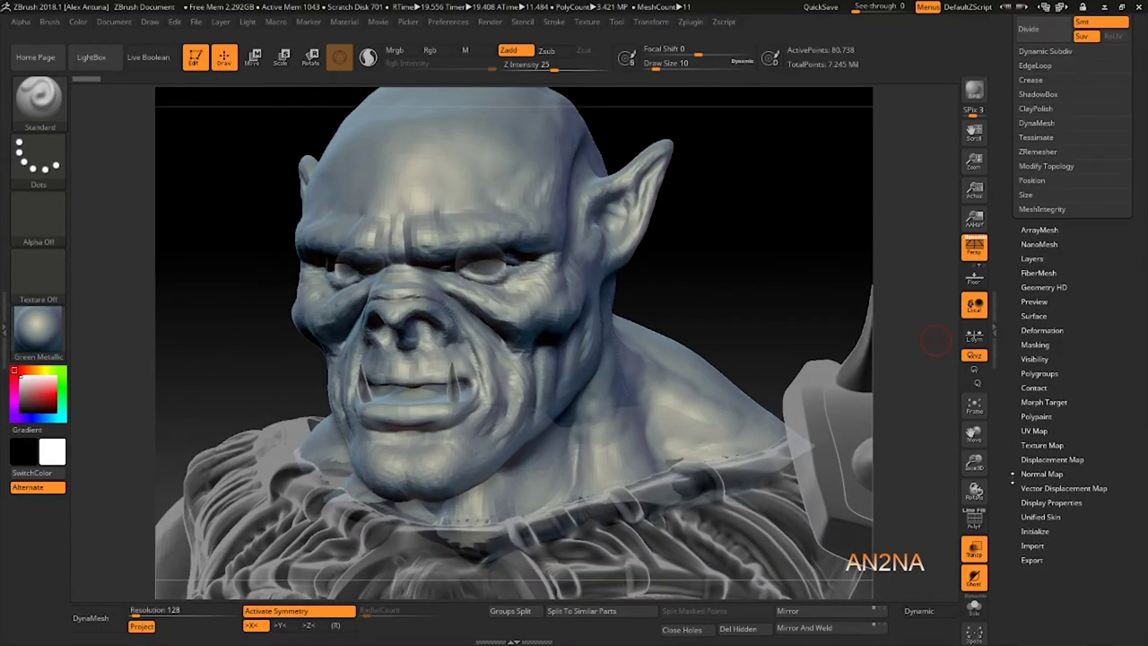
pyautogui.click(974, 520)
pyautogui.moveTo(722, 262); pyautogui.dragTo(637, 280)
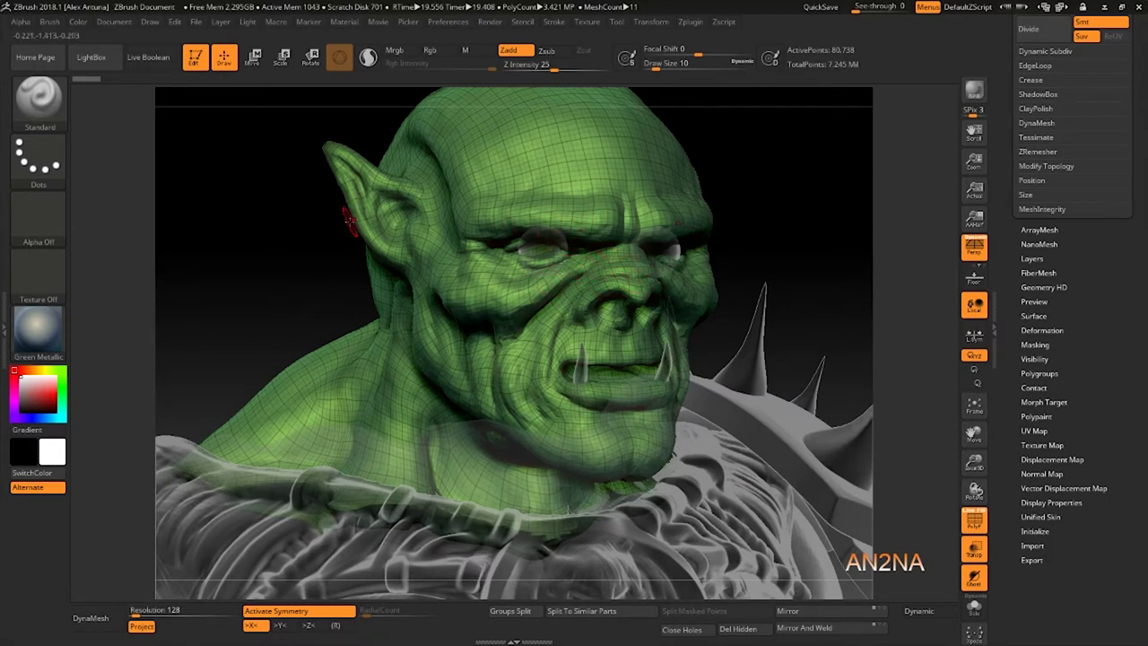
pyautogui.moveTo(816, 251); pyautogui.dragTo(783, 249)
pyautogui.moveTo(696, 230); pyautogui.dragTo(514, 262)
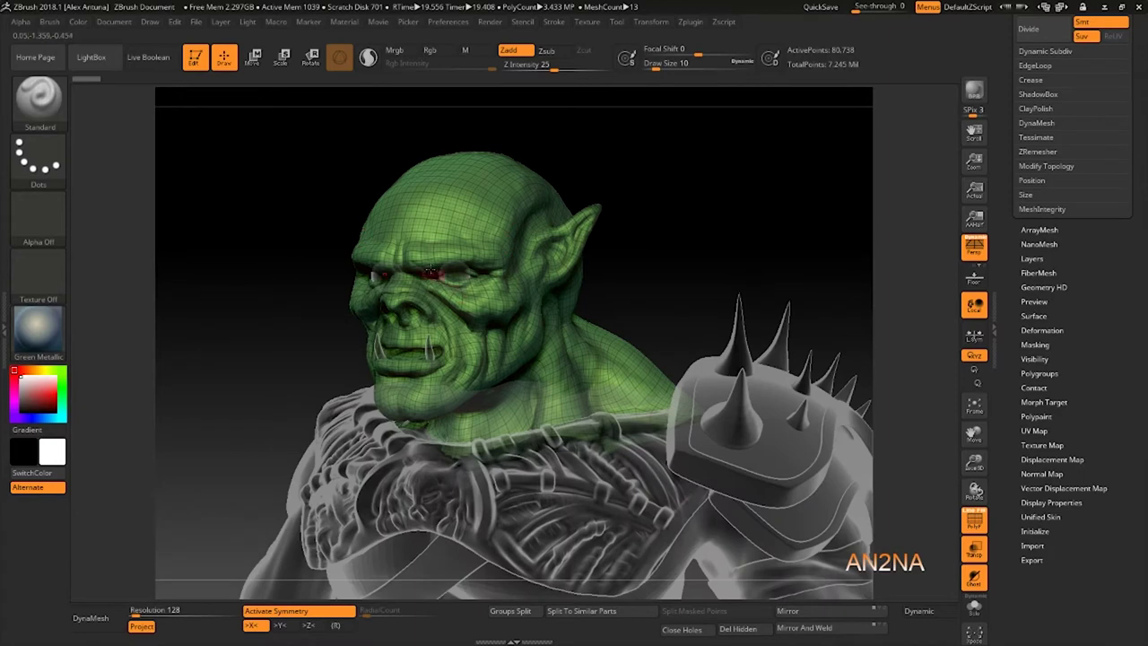
pyautogui.moveTo(685, 243); pyautogui.dragTo(941, 303)
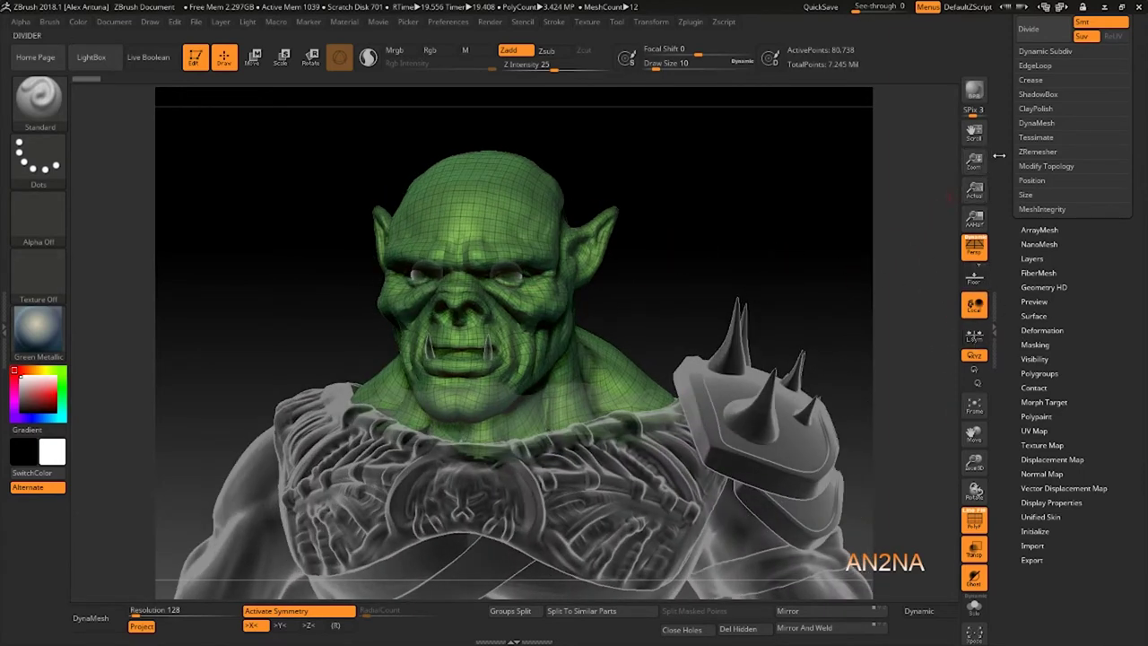
# Activate the tusk subtool at the orc's mouth and inspect it from the side and front.
pyautogui.keyDown('alt'); pyautogui.click(485, 349); pyautogui.keyUp('alt')
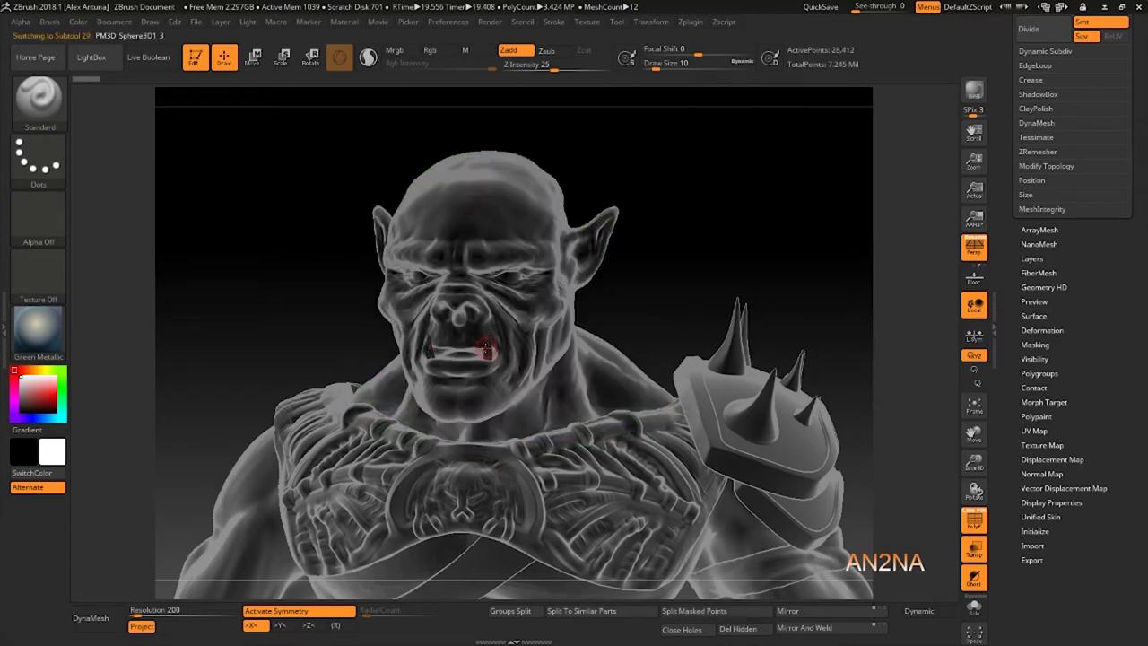
pyautogui.moveTo(498, 343)
pyautogui.keyDown('ctrl'); pyautogui.mouseDown(button='right')
pyautogui.moveTo(528, 444)
pyautogui.moveTo(781, 294)
pyautogui.moveTo(744, 277)
pyautogui.moveTo(404, 356)
pyautogui.moveTo(356, 339)
pyautogui.moveTo(508, 367)
pyautogui.mouseUp(button='right'); pyautogui.keyUp('ctrl')
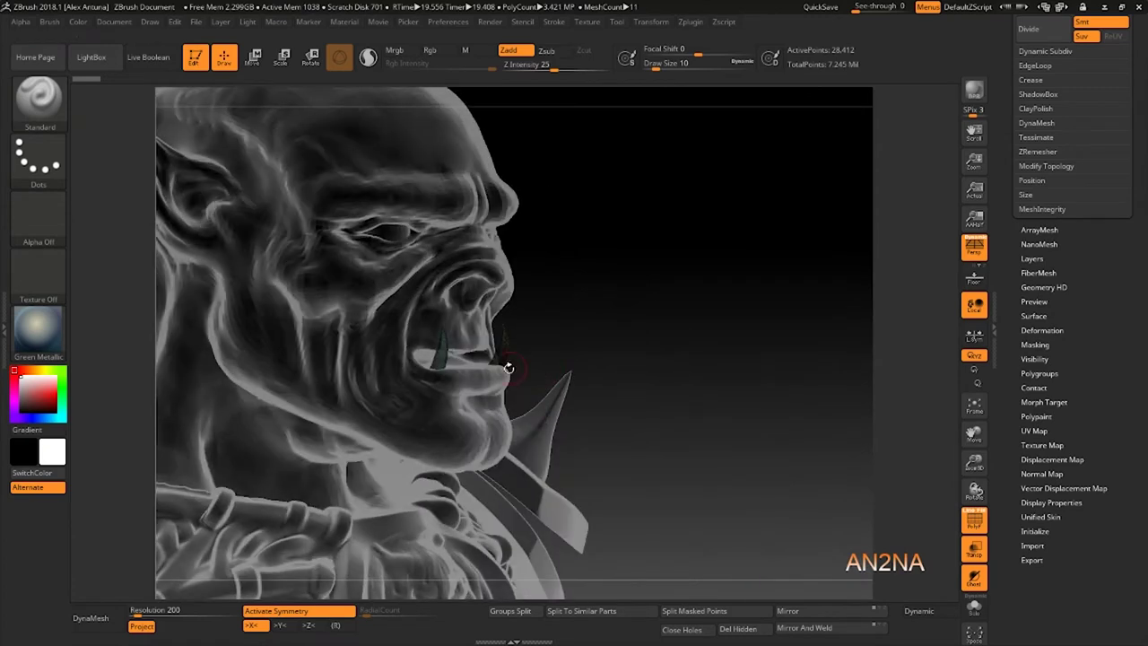
pyautogui.moveTo(615, 302)
pyautogui.mouseDown(button='right')
pyautogui.moveTo(582, 300)
pyautogui.moveTo(663, 267)
pyautogui.mouseUp(button='right')
pyautogui.keyDown('shift'); pyautogui.moveTo(526, 274); pyautogui.dragTo(519, 281, button='right'); pyautogui.keyUp('shift')
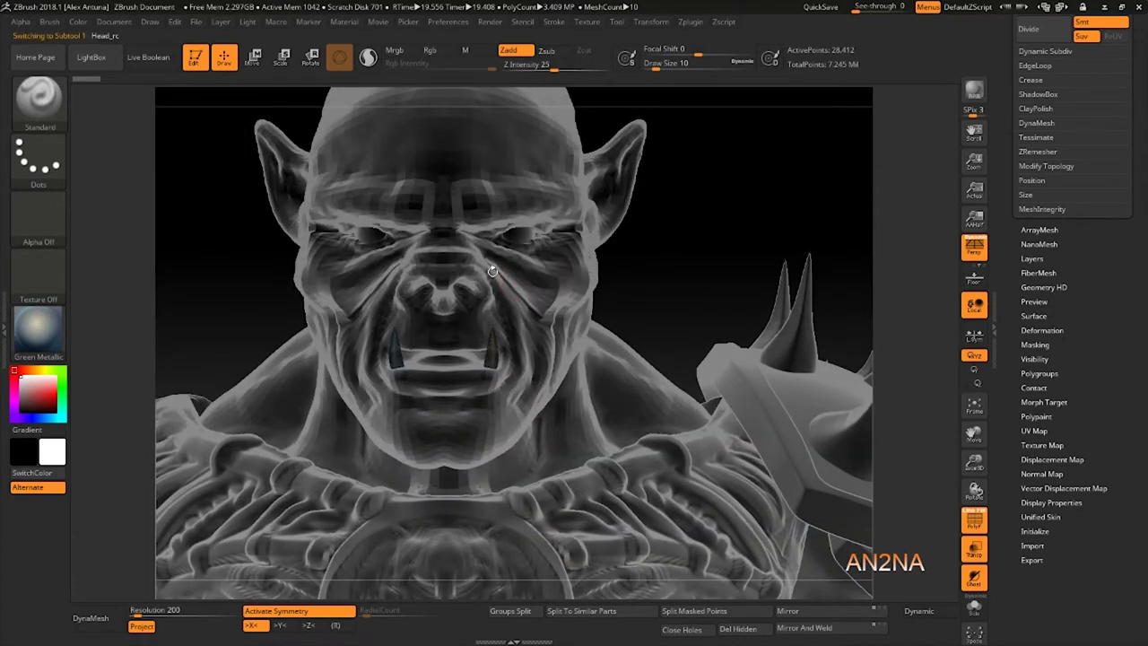
# Reactivate the head subtool, divide it to subdivision level 4 and hide the wireframe.
pyautogui.keyDown('alt'); pyautogui.click(493, 267); pyautogui.keyUp('alt')
pyautogui.scroll(5, 1023, 184)
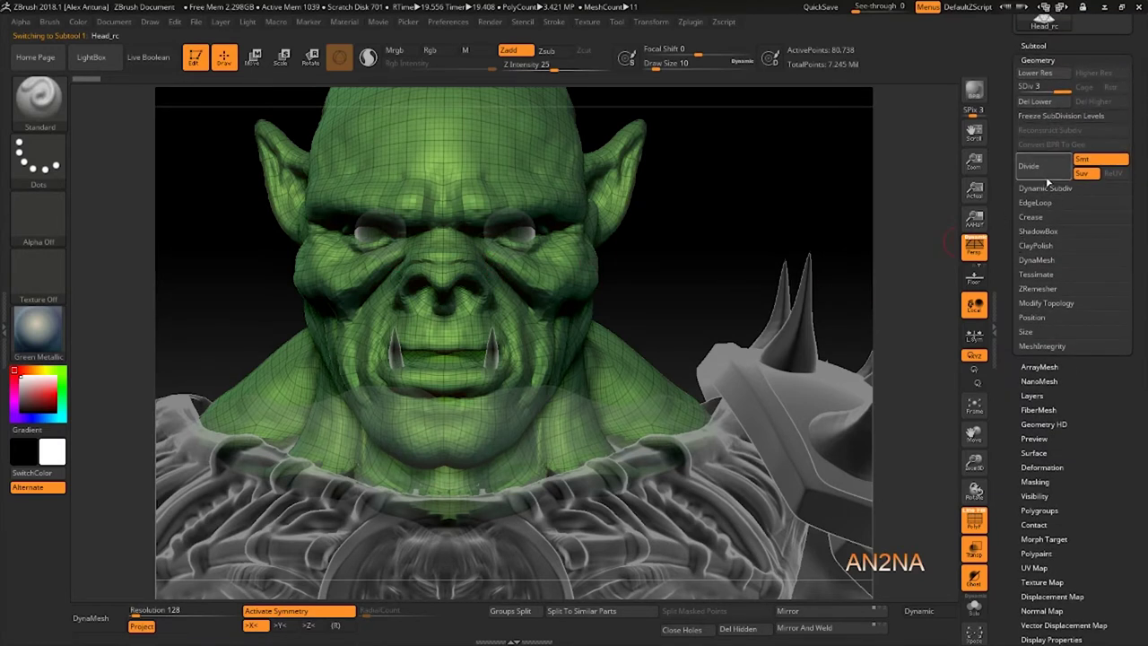
pyautogui.click(1042, 169)
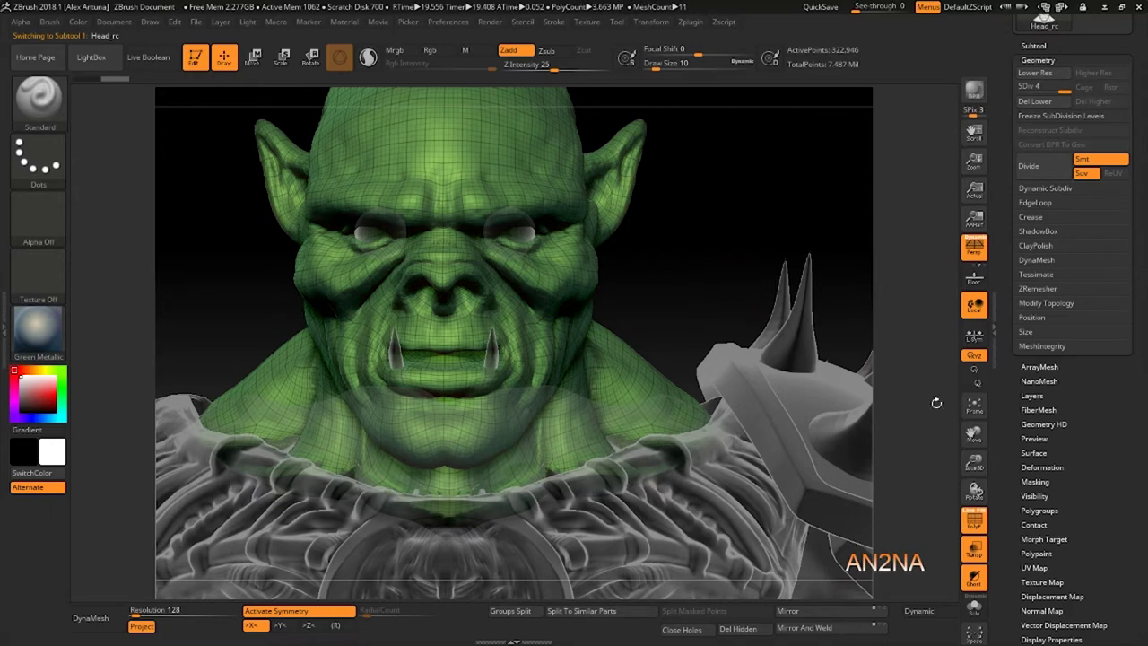
pyautogui.hotkey('shift', 'f')
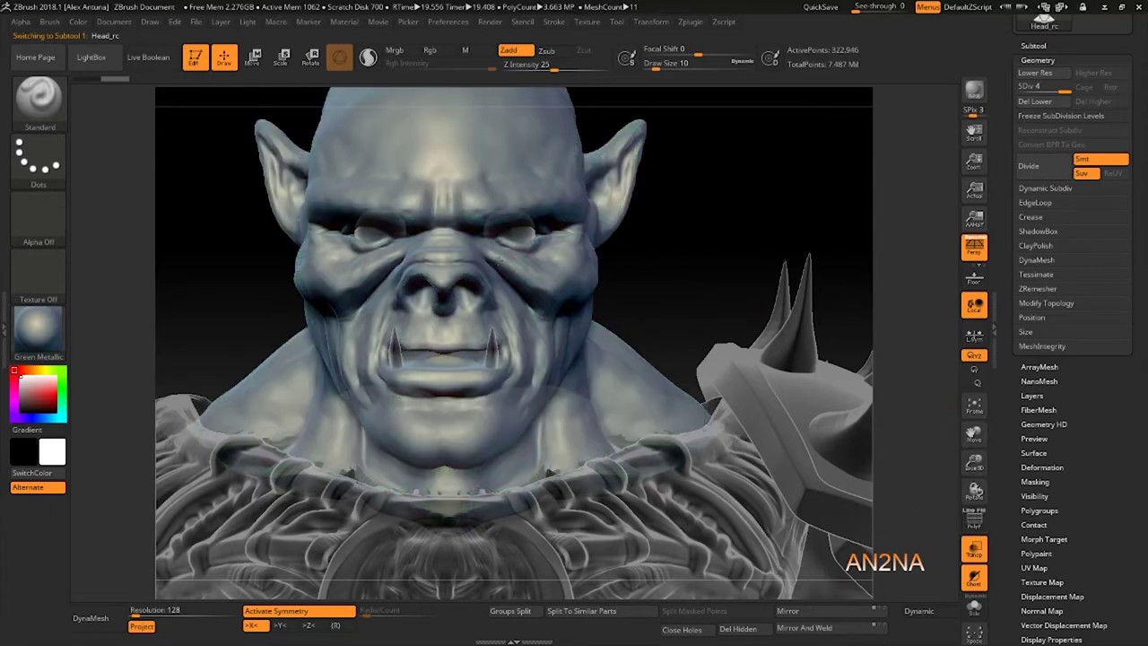
# Choose the ClayBuildup brush with a draw size of 5 for sculpting around the orc's nose.
pyautogui.moveTo(653, 280); pyautogui.dragTo(499, 260)
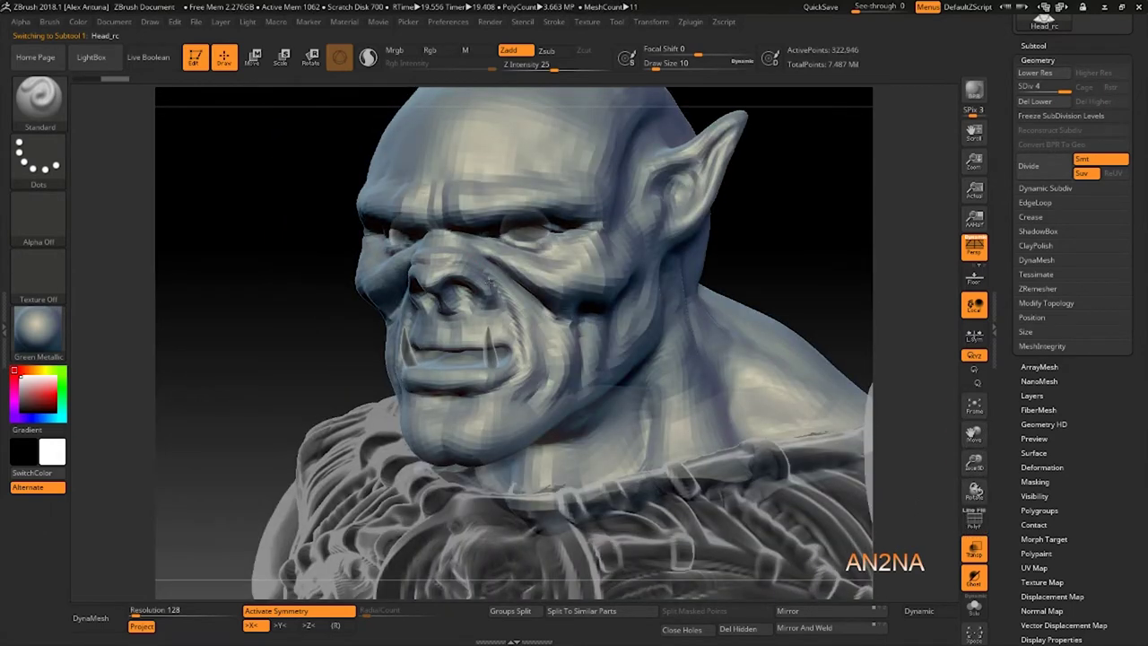
pyautogui.keyDown('ctrl'); pyautogui.moveTo(467, 268); pyautogui.dragTo(497, 300, button='right'); pyautogui.keyUp('ctrl')
pyautogui.press('[')
pyautogui.press('[')
pyautogui.press('[')
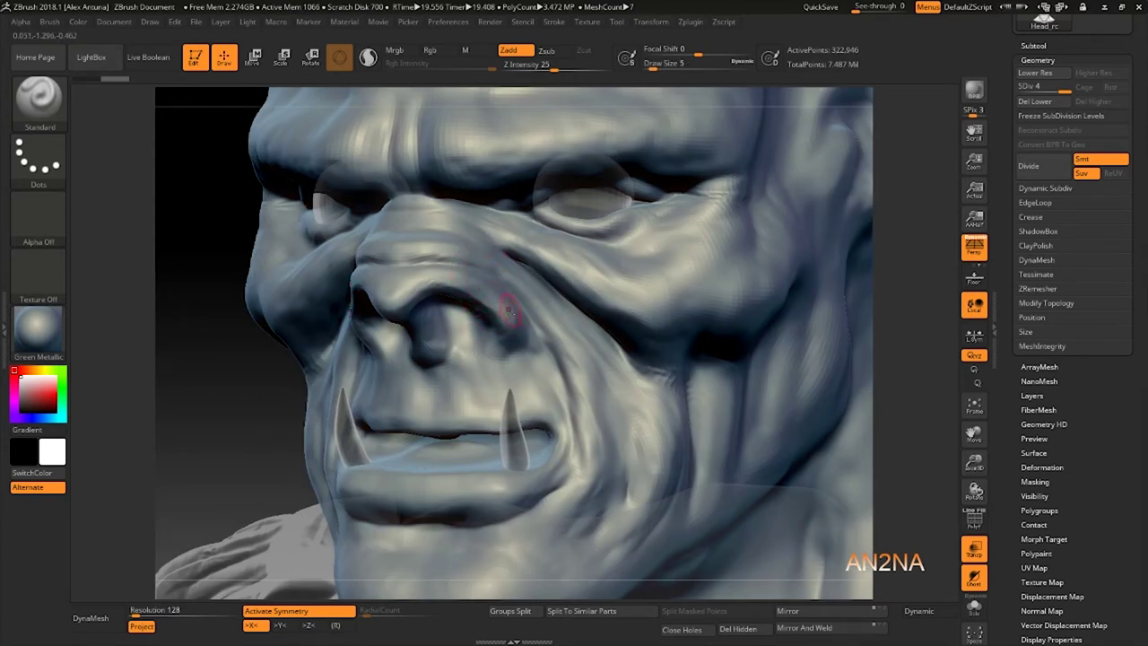
pyautogui.press('b')
pyautogui.press('c')
pyautogui.press('b')
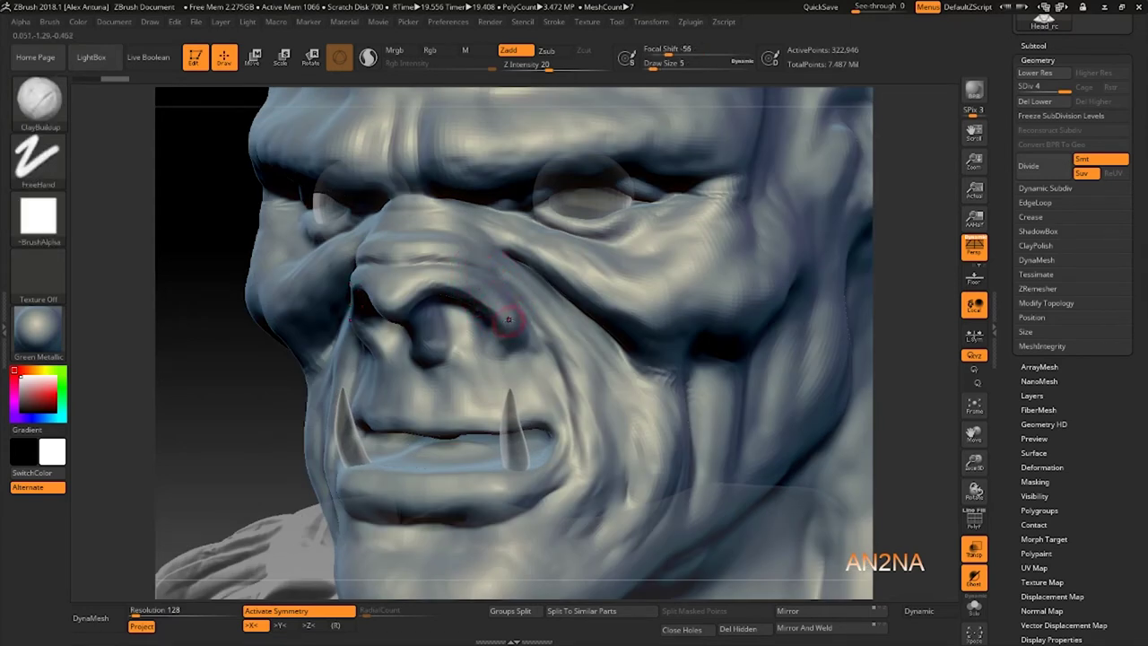
# Build up skin folds around the orc's nostril and across the nose with the ClayBuildup brush.
pyautogui.press(']')
pyautogui.press(']')
pyautogui.moveTo(504, 340)
pyautogui.mouseDown()
pyautogui.moveTo(454, 276)
pyautogui.moveTo(420, 292)
pyautogui.moveTo(413, 278)
pyautogui.moveTo(385, 297)
pyautogui.mouseUp()
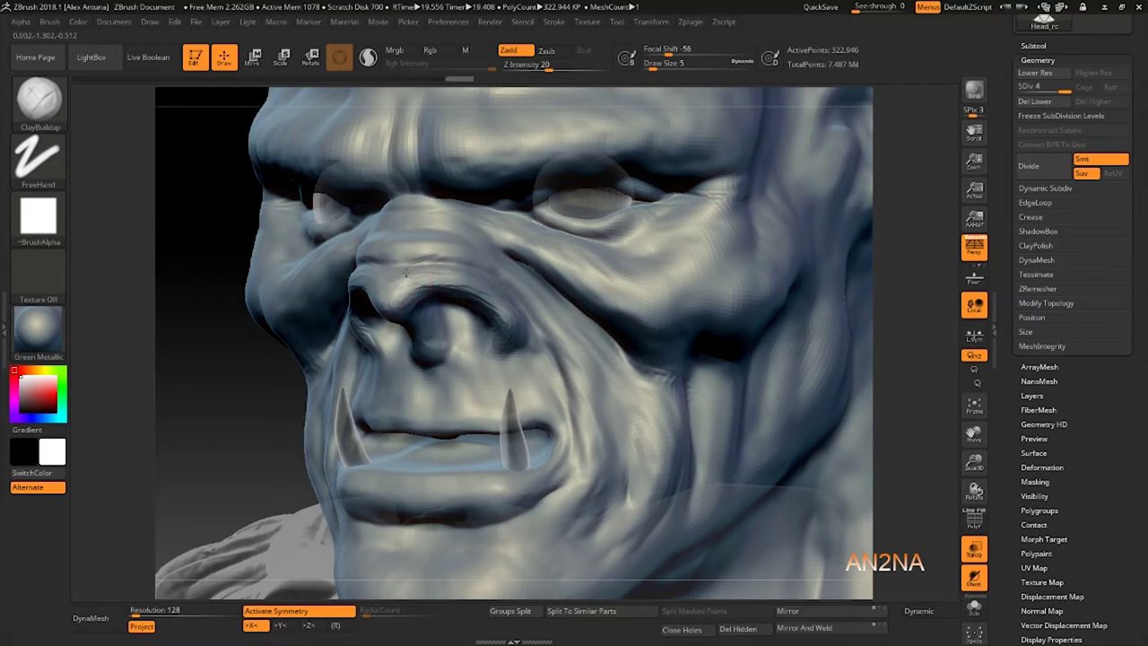
pyautogui.moveTo(485, 298)
pyautogui.mouseDown()
pyautogui.moveTo(427, 280)
pyautogui.moveTo(458, 269)
pyautogui.mouseUp()
pyautogui.moveTo(480, 238)
pyautogui.keyDown('alt'); pyautogui.mouseDown(button='right')
pyautogui.moveTo(451, 262)
pyautogui.moveTo(461, 304)
pyautogui.moveTo(407, 321)
pyautogui.mouseUp(button='right'); pyautogui.keyUp('alt')
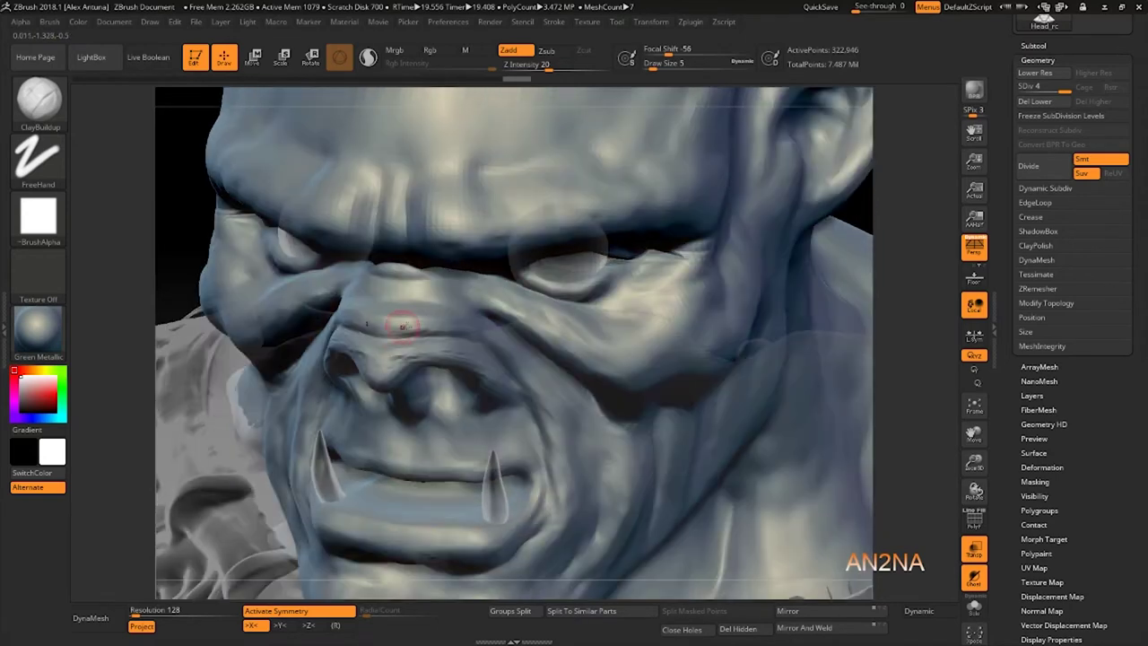
# Isolate the head subtool, sculpt the folds between the brows and smooth them down onto the nose bridge.
pyautogui.click(974, 607)
pyautogui.moveTo(456, 292)
pyautogui.mouseDown(button='right')
pyautogui.moveTo(430, 296)
pyautogui.moveTo(458, 258)
pyautogui.moveTo(436, 328)
pyautogui.mouseUp(button='right')
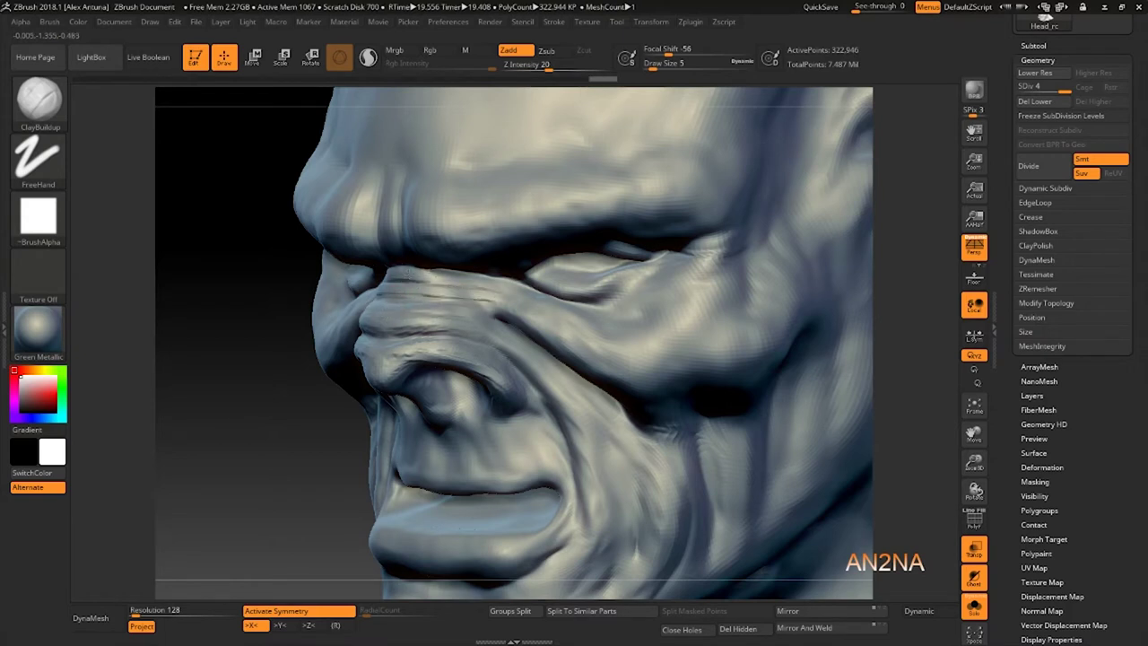
pyautogui.moveTo(438, 275); pyautogui.dragTo(547, 267, button='right')
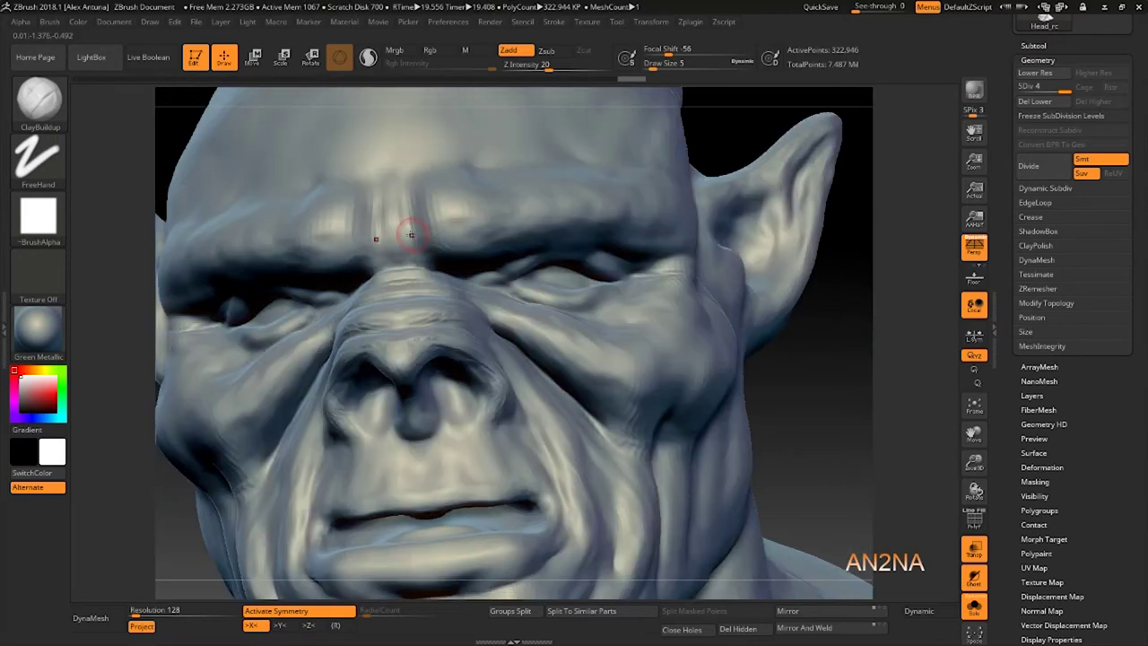
pyautogui.moveTo(414, 250)
pyautogui.mouseDown()
pyautogui.moveTo(412, 215)
pyautogui.moveTo(418, 258)
pyautogui.mouseUp()
pyautogui.moveTo(418, 258)
pyautogui.mouseDown()
pyautogui.moveTo(404, 232)
pyautogui.moveTo(400, 253)
pyautogui.moveTo(412, 262)
pyautogui.moveTo(410, 232)
pyautogui.moveTo(454, 267)
pyautogui.mouseUp()
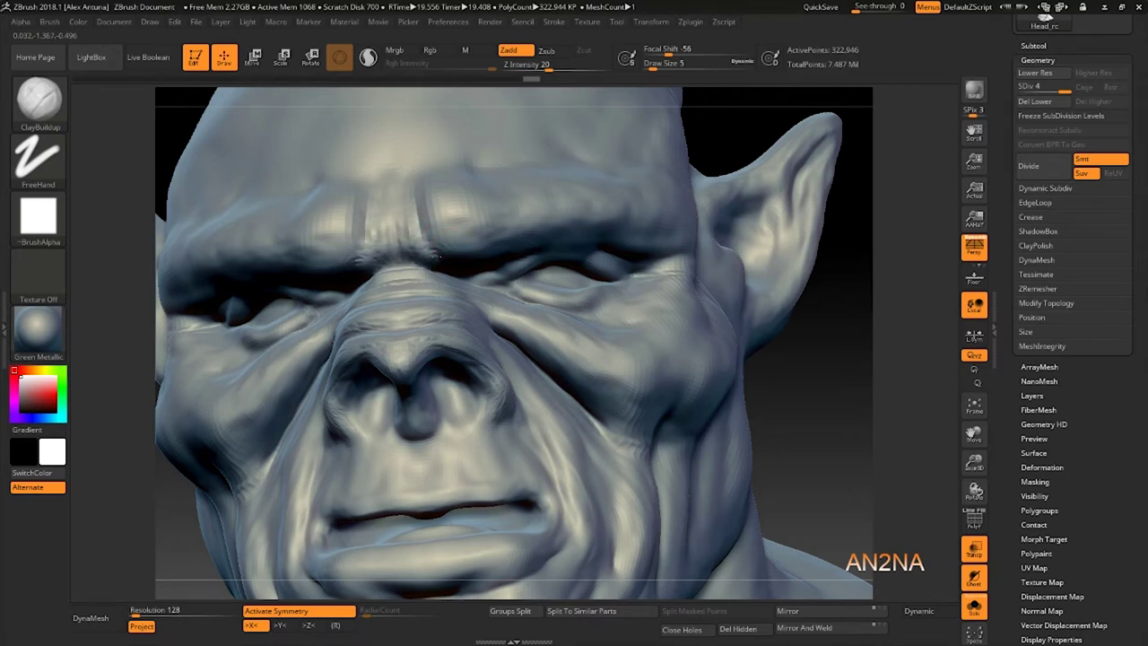
pyautogui.moveTo(452, 246); pyautogui.dragTo(413, 231, button='right')
pyautogui.keyDown('shift'); pyautogui.moveTo(422, 232); pyautogui.dragTo(409, 237); pyautogui.keyUp('shift')
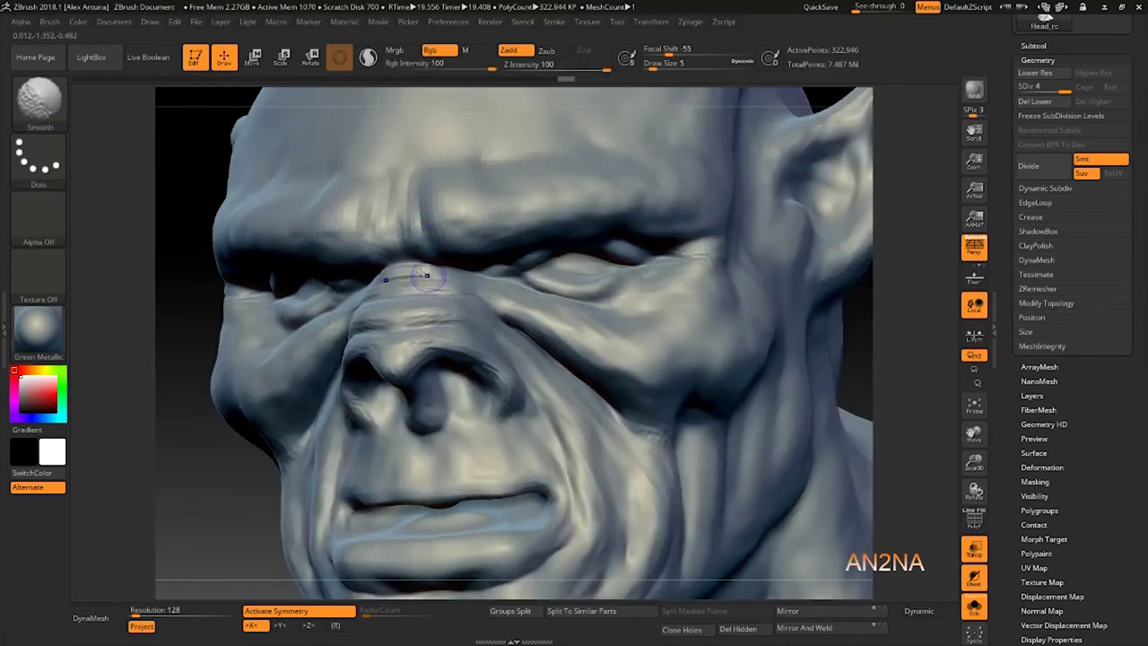
pyautogui.moveTo(429, 278)
pyautogui.keyDown('shift'); pyautogui.mouseDown()
pyautogui.moveTo(434, 318)
pyautogui.moveTo(420, 340)
pyautogui.mouseUp(); pyautogui.keyUp('shift')
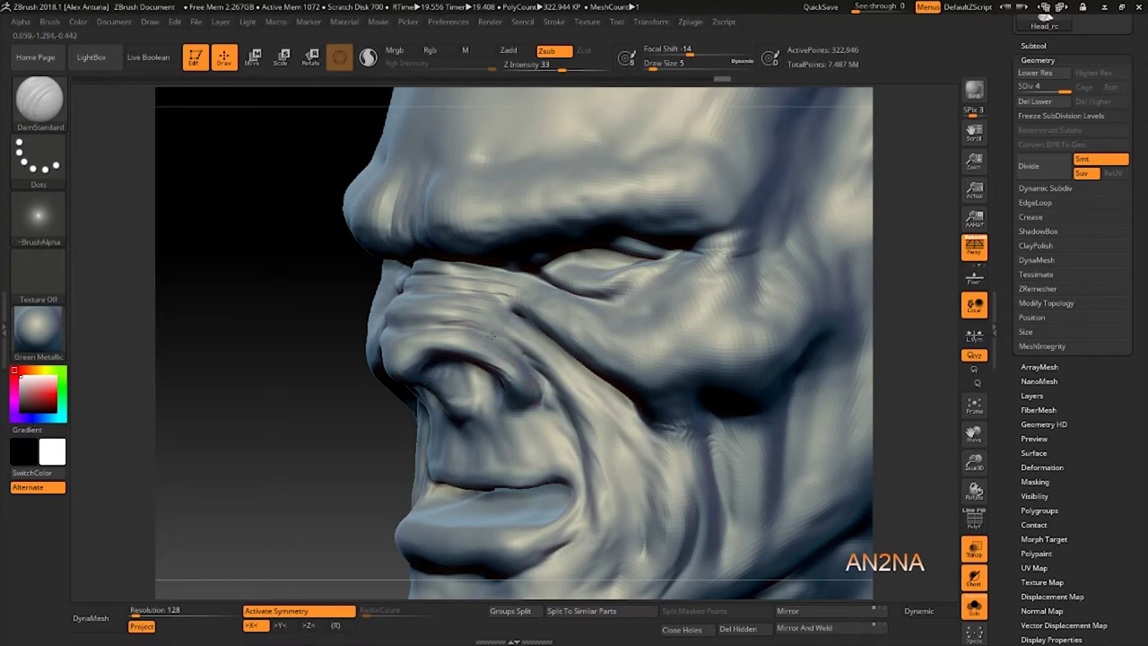
# Carve fine horizontal wrinkles across the nose bridge with the DamStandard brush at draw size 5.
pyautogui.moveTo(465, 313); pyautogui.dragTo(442, 312)
pyautogui.moveTo(449, 316); pyautogui.dragTo(502, 325, button='right')
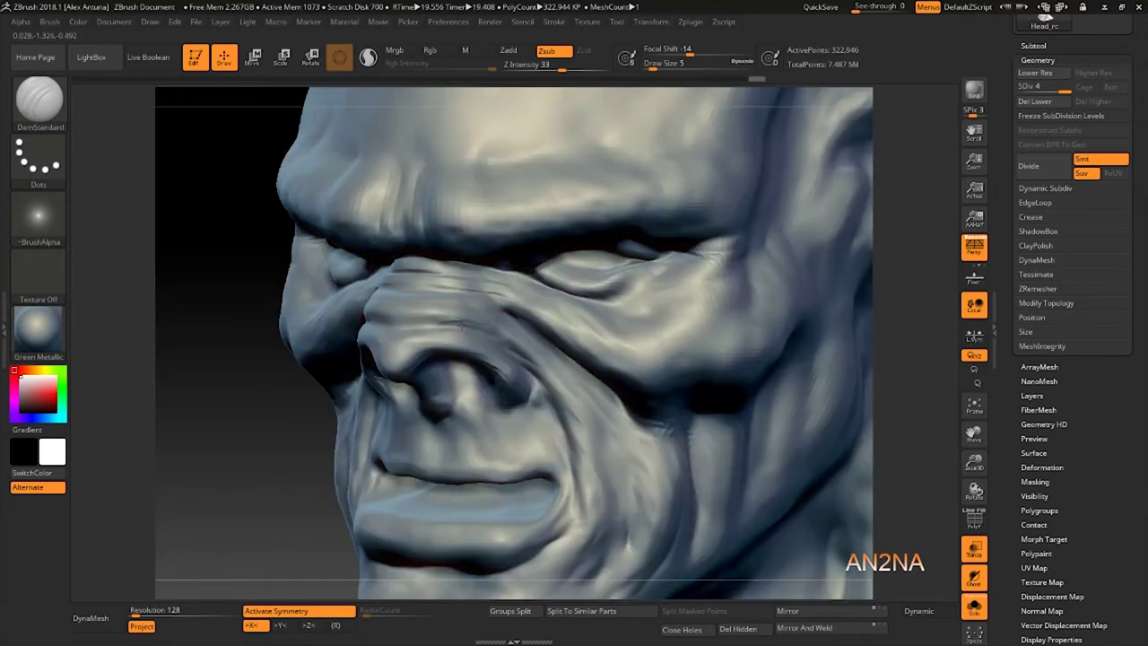
pyautogui.moveTo(368, 330); pyautogui.dragTo(405, 331, button='right')
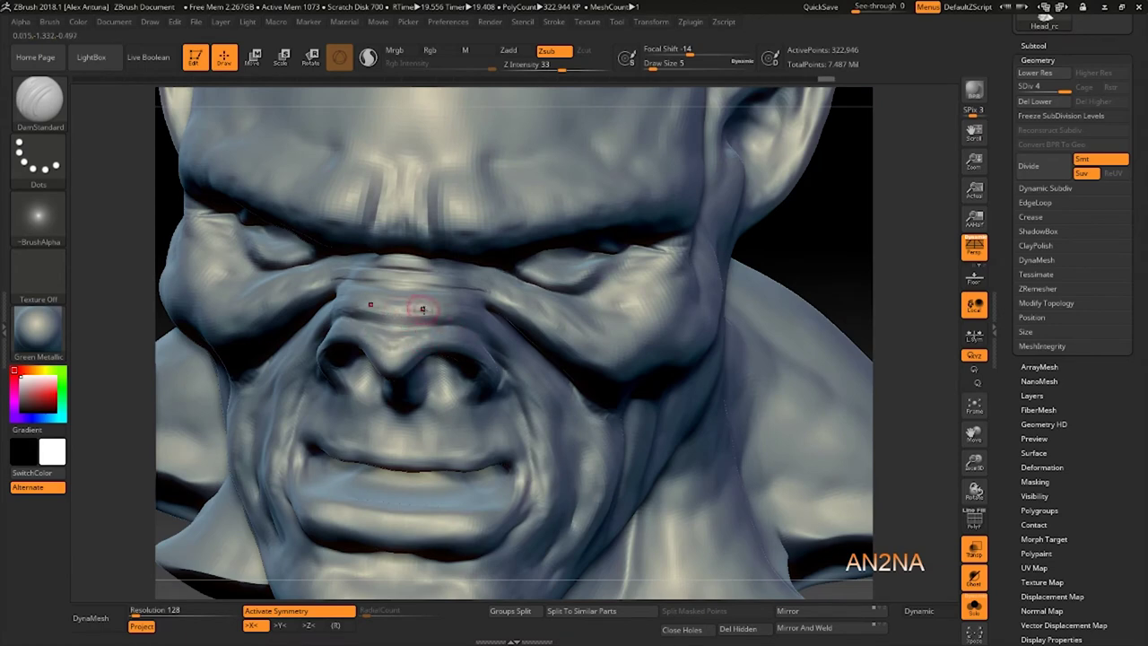
pyautogui.moveTo(441, 264); pyautogui.dragTo(505, 300, button='right')
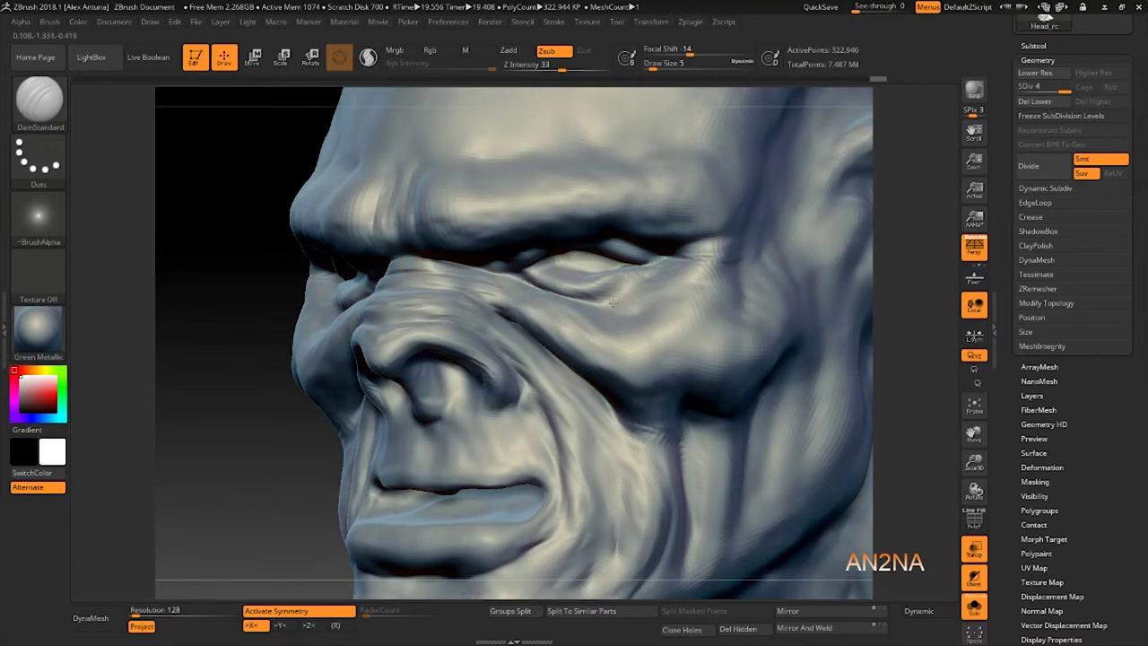
# Carve thin DamStandard wrinkles under the eye, running along the lower eyelid to its outer corner.
pyautogui.moveTo(607, 305)
pyautogui.mouseDown(button='right')
pyautogui.moveTo(617, 307)
pyautogui.moveTo(610, 300)
pyautogui.mouseUp(button='right')
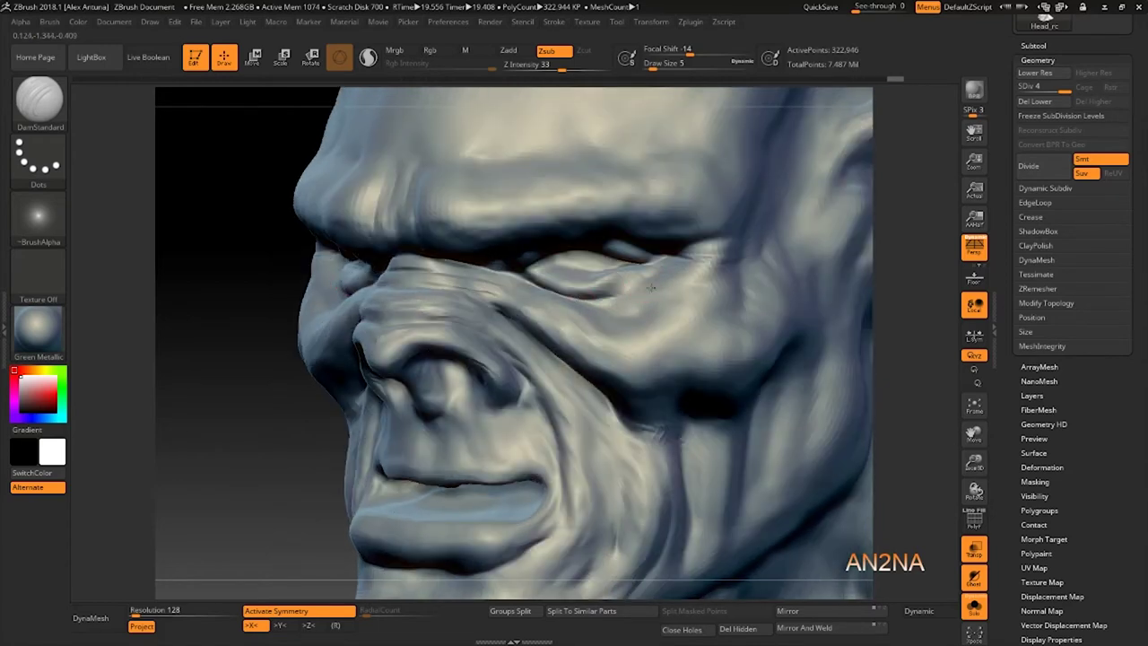
pyautogui.moveTo(649, 278)
pyautogui.mouseDown(button='right')
pyautogui.moveTo(652, 299)
pyautogui.moveTo(654, 279)
pyautogui.moveTo(646, 285)
pyautogui.mouseUp(button='right')
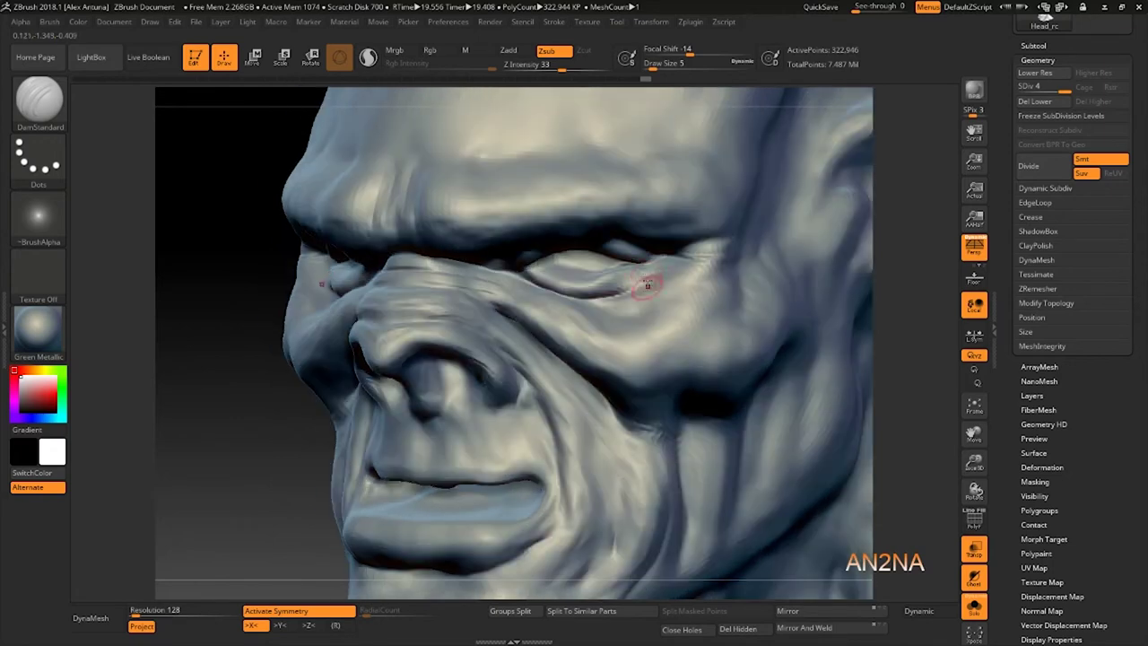
pyautogui.moveTo(648, 263); pyautogui.dragTo(680, 261)
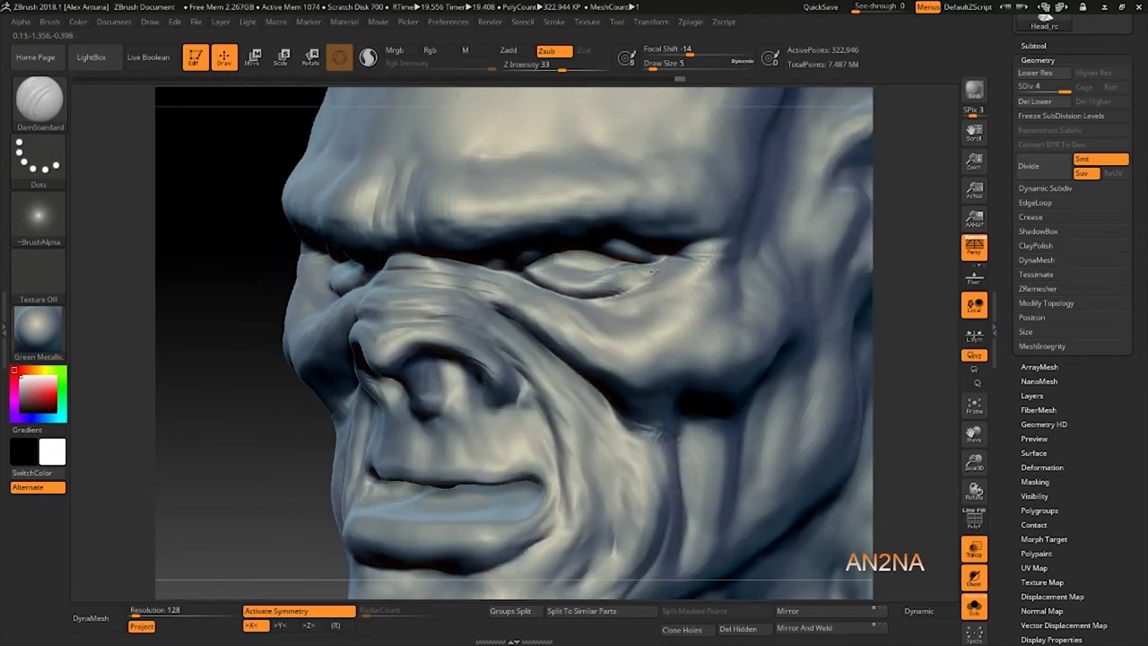
pyautogui.moveTo(618, 296); pyautogui.dragTo(547, 294, button='right')
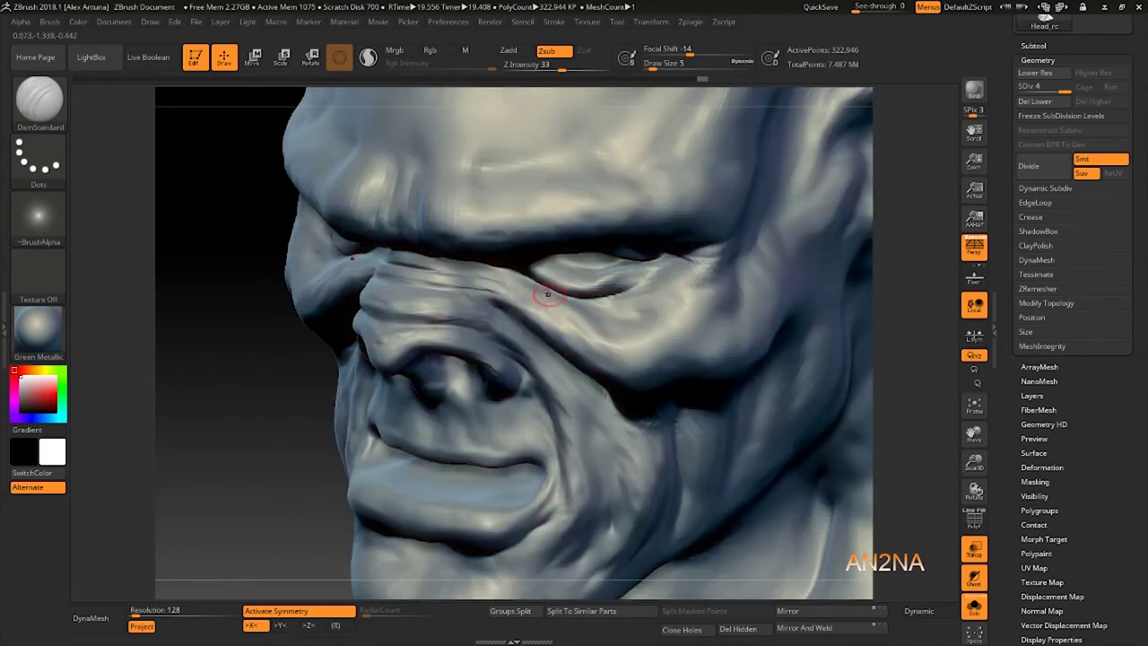
pyautogui.moveTo(558, 292)
pyautogui.mouseDown()
pyautogui.moveTo(628, 306)
pyautogui.moveTo(672, 277)
pyautogui.mouseUp()
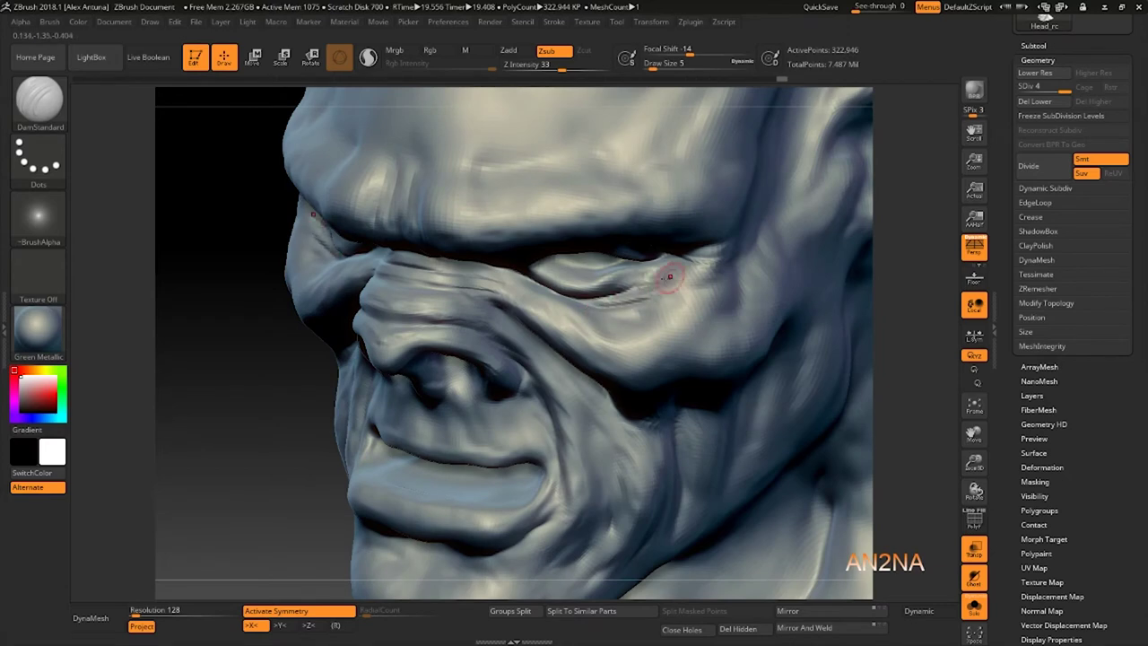
# Carve vertical creases into the skin between the nostrils and upper lip and beside the nose wing.
pyautogui.moveTo(674, 272); pyautogui.dragTo(466, 406, button='right')
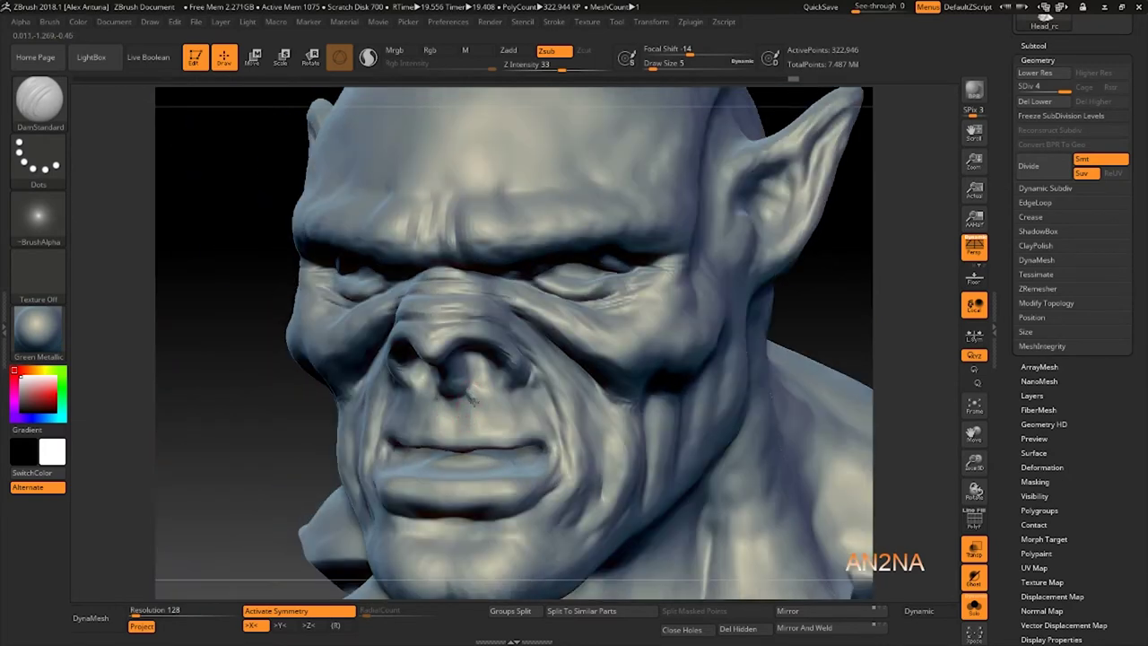
pyautogui.moveTo(471, 434)
pyautogui.mouseDown()
pyautogui.moveTo(471, 402)
pyautogui.moveTo(471, 434)
pyautogui.mouseUp()
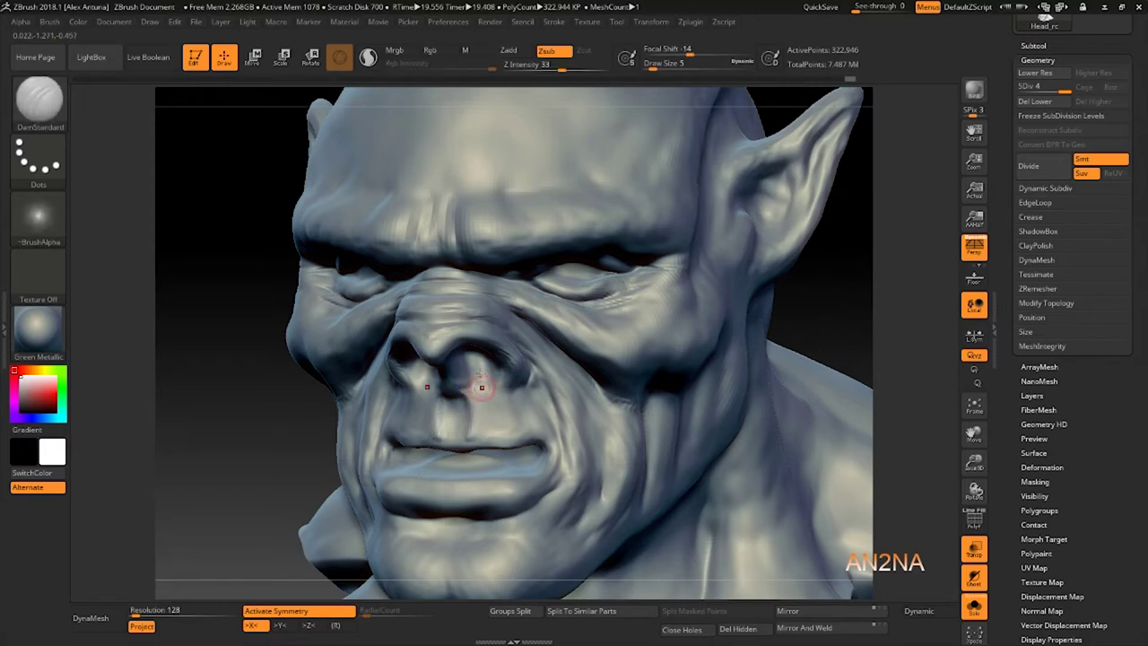
pyautogui.moveTo(476, 384); pyautogui.dragTo(477, 364, button='right')
pyautogui.press('shift')
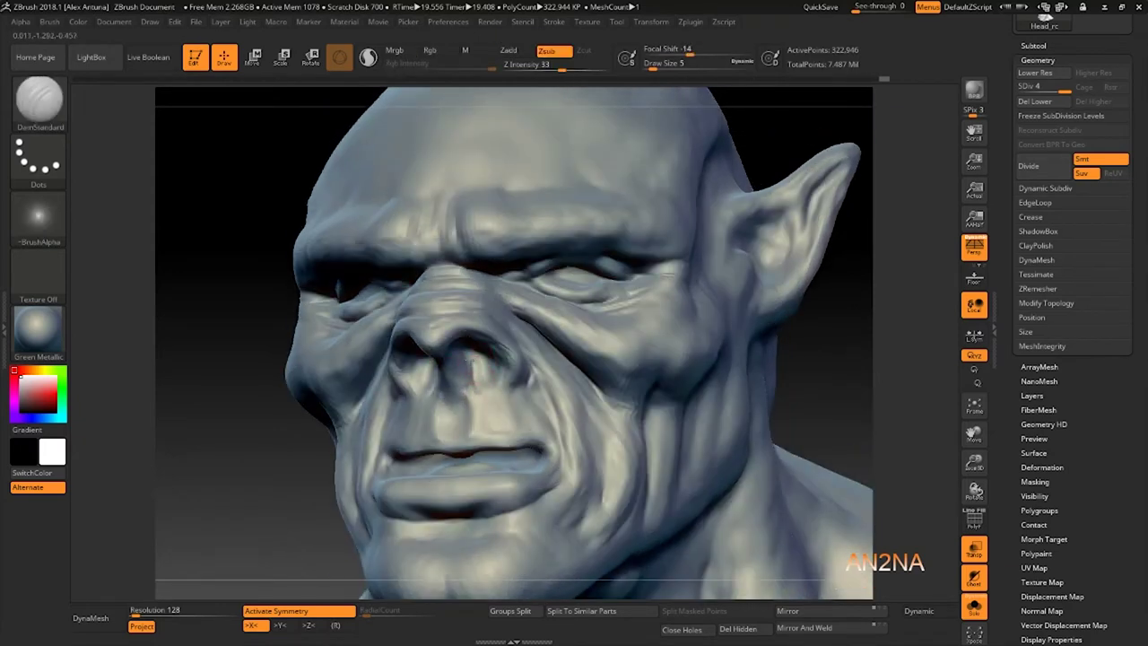
pyautogui.moveTo(476, 375)
pyautogui.mouseDown()
pyautogui.moveTo(497, 377)
pyautogui.moveTo(497, 395)
pyautogui.mouseUp()
pyautogui.press('shift')
pyautogui.moveTo(523, 371); pyautogui.dragTo(518, 392, button='right')
pyautogui.moveTo(521, 391); pyautogui.dragTo(538, 413)
pyautogui.moveTo(533, 371); pyautogui.dragTo(542, 393)
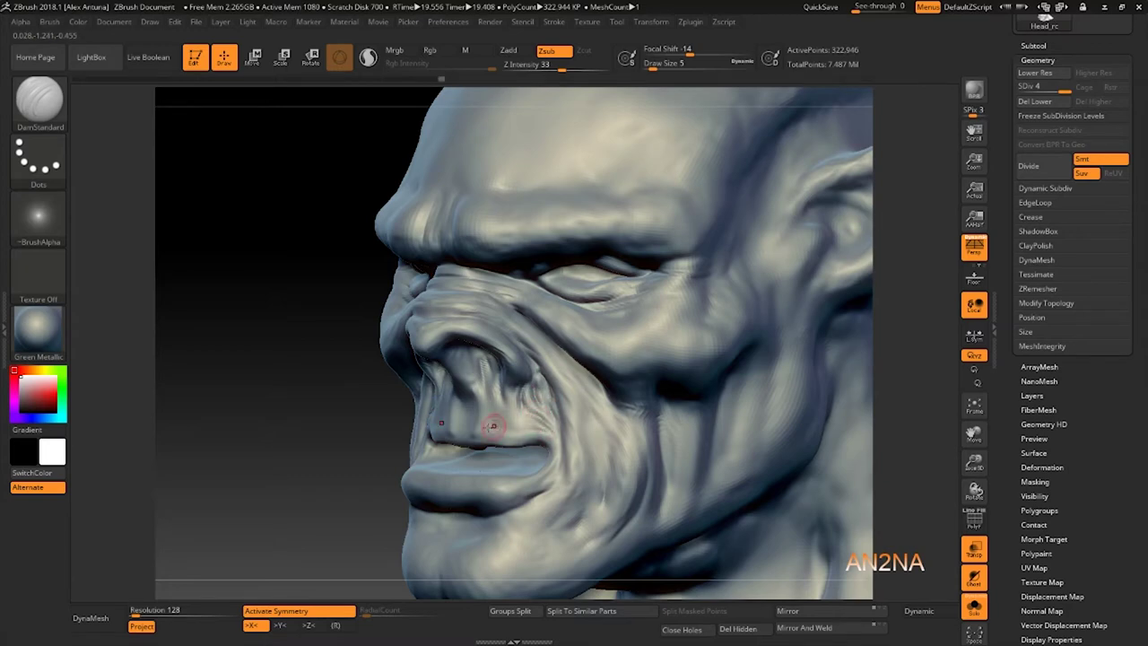
# Define the upper lip's edge with DamStandard strokes and refine the corners of the mouth.
pyautogui.moveTo(516, 422)
pyautogui.mouseDown(button='right')
pyautogui.moveTo(557, 411)
pyautogui.moveTo(470, 418)
pyautogui.mouseUp(button='right')
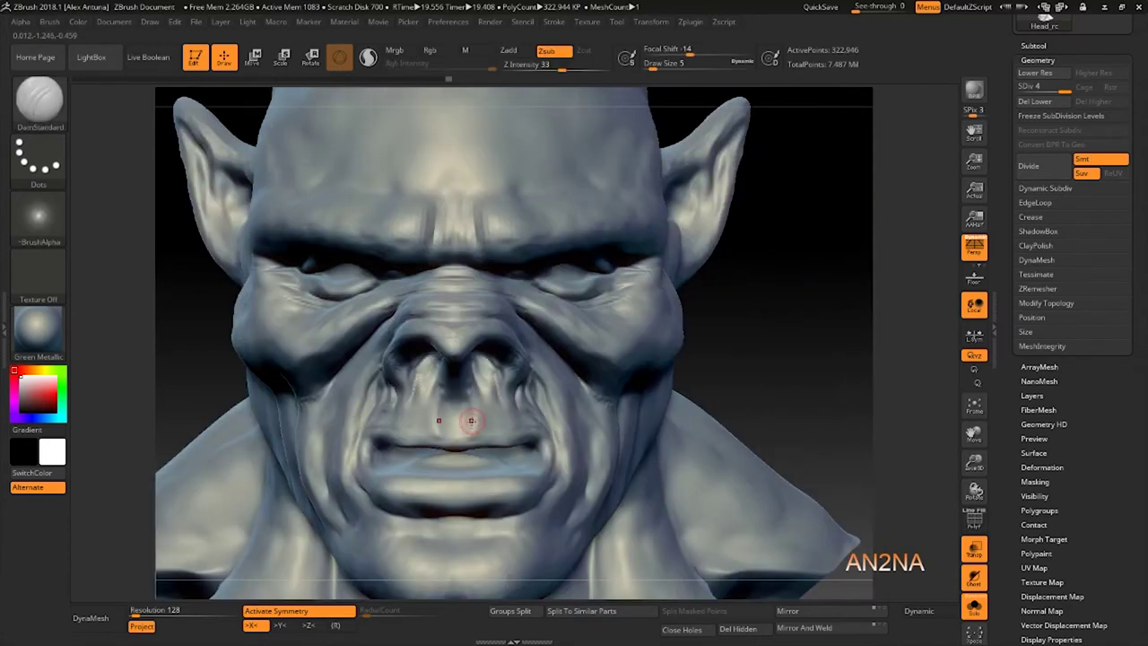
pyautogui.moveTo(458, 434)
pyautogui.mouseDown()
pyautogui.moveTo(539, 434)
pyautogui.moveTo(550, 445)
pyautogui.moveTo(529, 435)
pyautogui.moveTo(430, 445)
pyautogui.mouseUp()
pyautogui.keyDown('shift'); pyautogui.moveTo(535, 440); pyautogui.dragTo(559, 450); pyautogui.keyUp('shift')
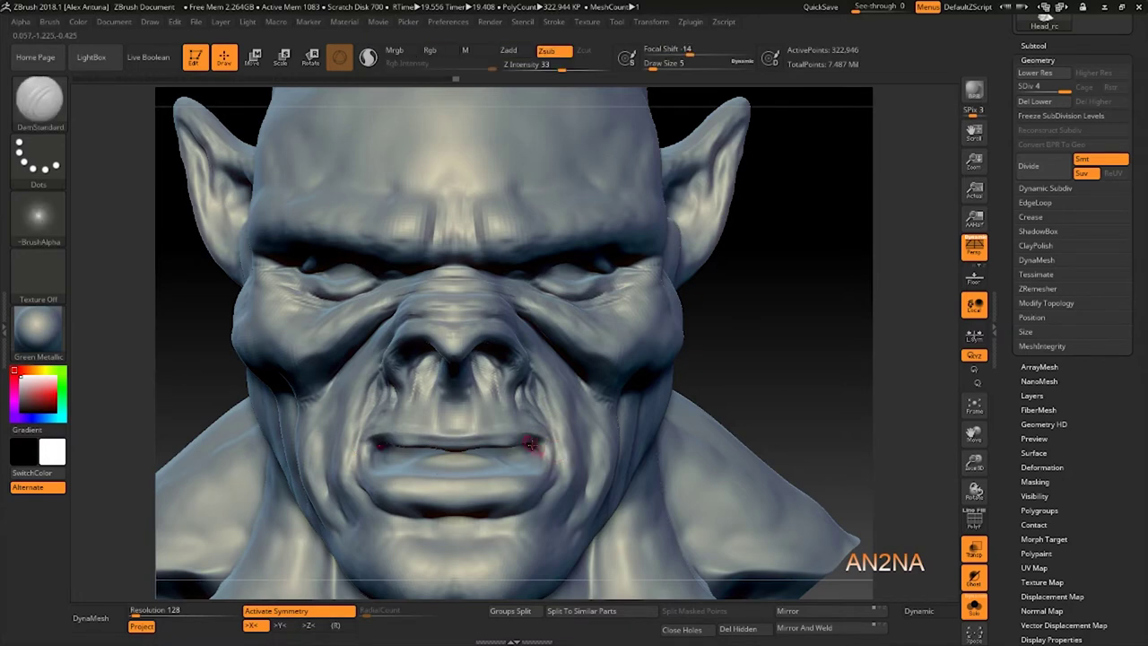
# Carve short vertical creases into the lower lip, soften them with the Smooth brush and refine the mouth line.
pyautogui.moveTo(531, 447); pyautogui.dragTo(466, 441, button='right')
pyautogui.keyDown('alt'); pyautogui.moveTo(547, 366); pyautogui.dragTo(583, 219, button='right'); pyautogui.keyUp('alt')
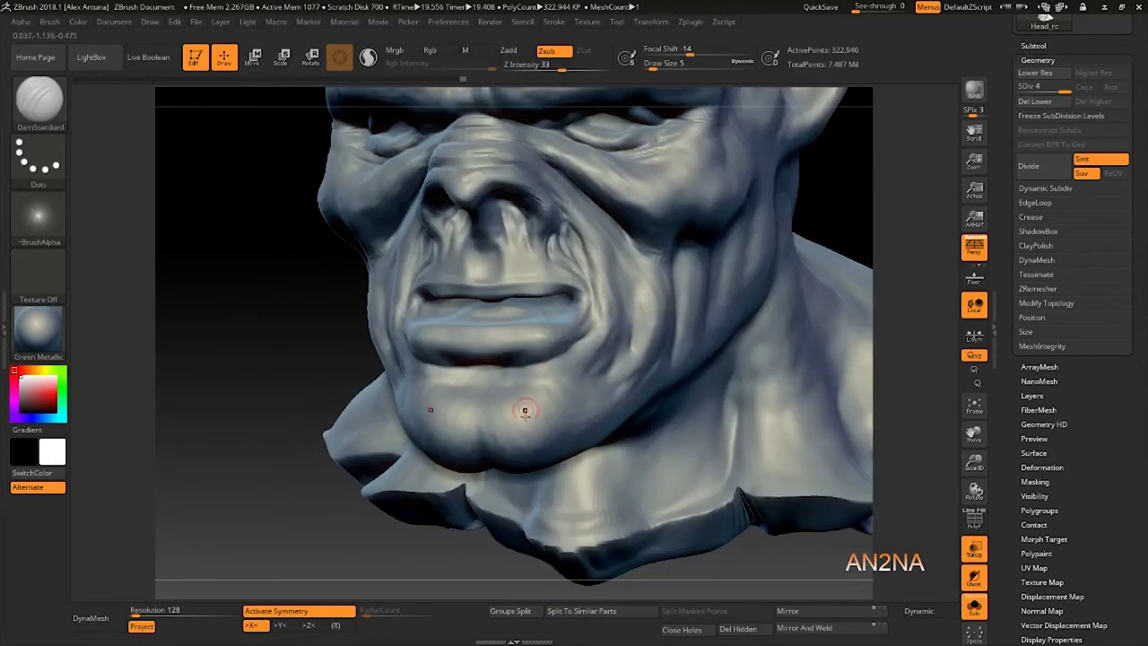
pyautogui.moveTo(529, 361)
pyautogui.mouseDown(button='right')
pyautogui.moveTo(544, 364)
pyautogui.moveTo(515, 344)
pyautogui.moveTo(517, 359)
pyautogui.mouseUp(button='right')
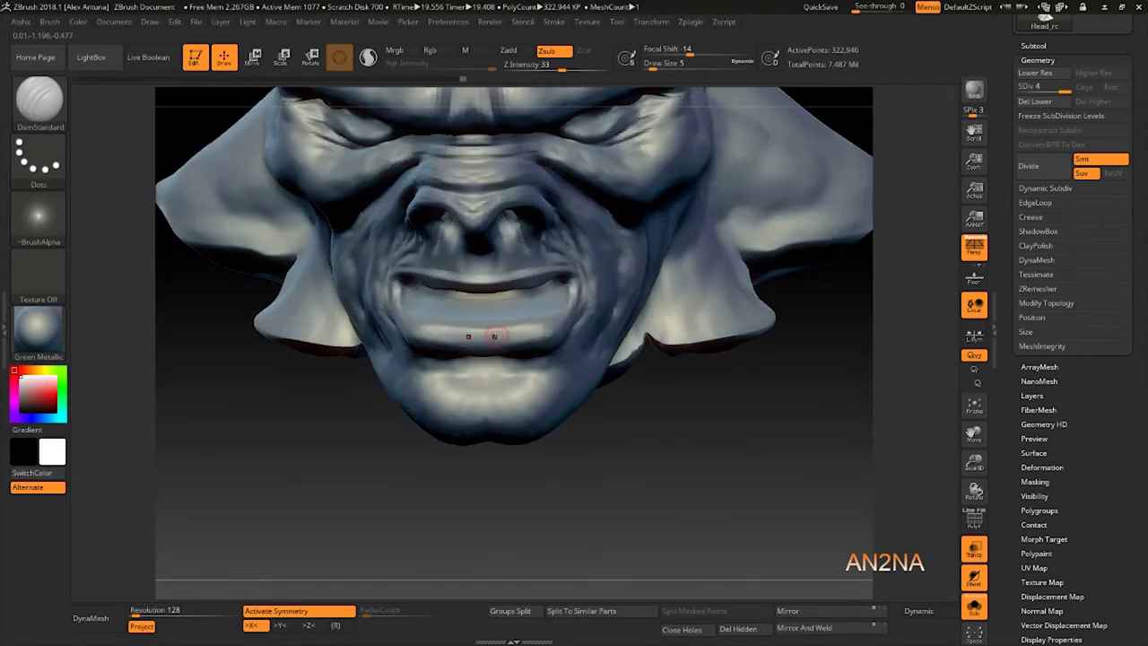
pyautogui.moveTo(495, 333)
pyautogui.mouseDown()
pyautogui.moveTo(497, 323)
pyautogui.moveTo(536, 330)
pyautogui.mouseUp()
pyautogui.moveTo(496, 333); pyautogui.dragTo(478, 326)
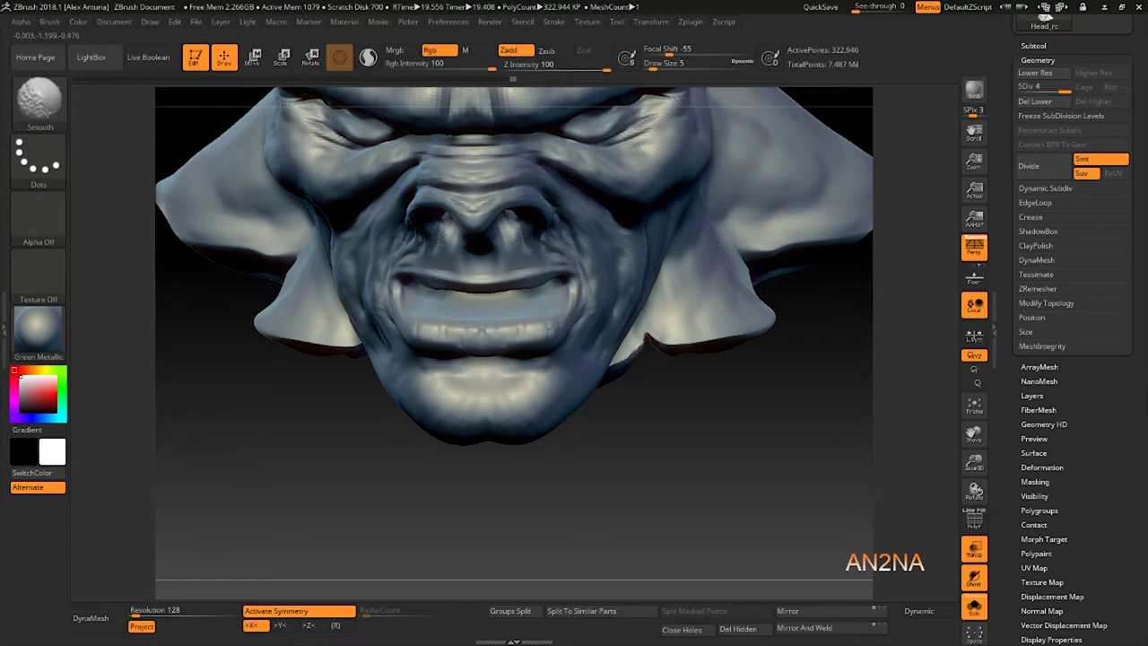
pyautogui.moveTo(543, 316); pyautogui.dragTo(517, 272, button='right')
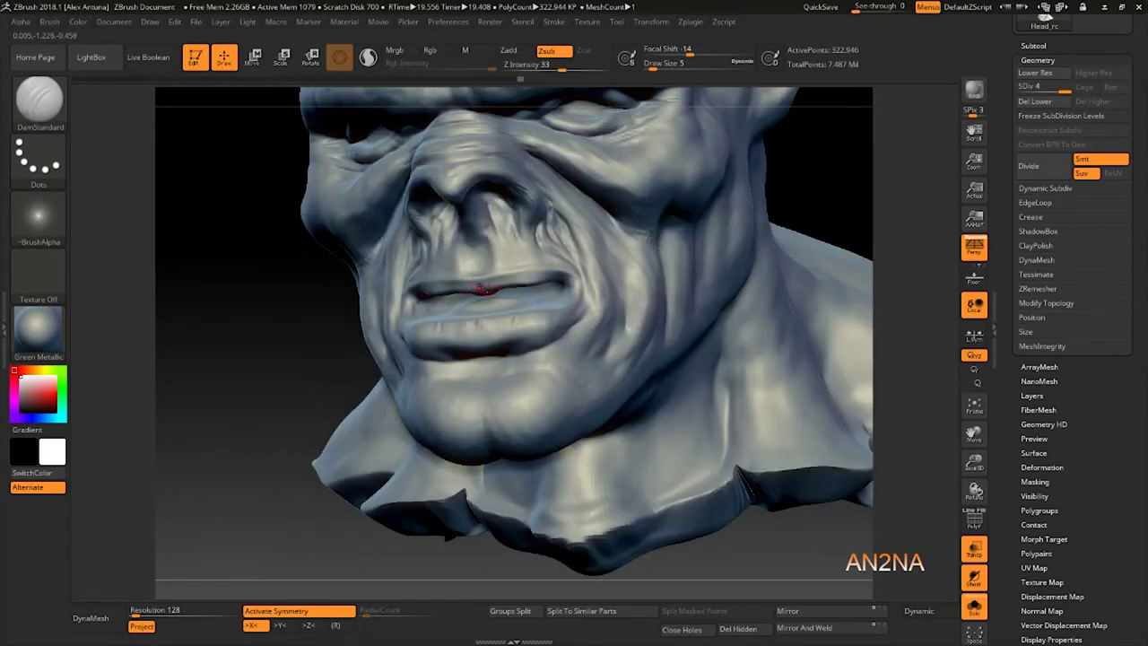
pyautogui.press('shift')
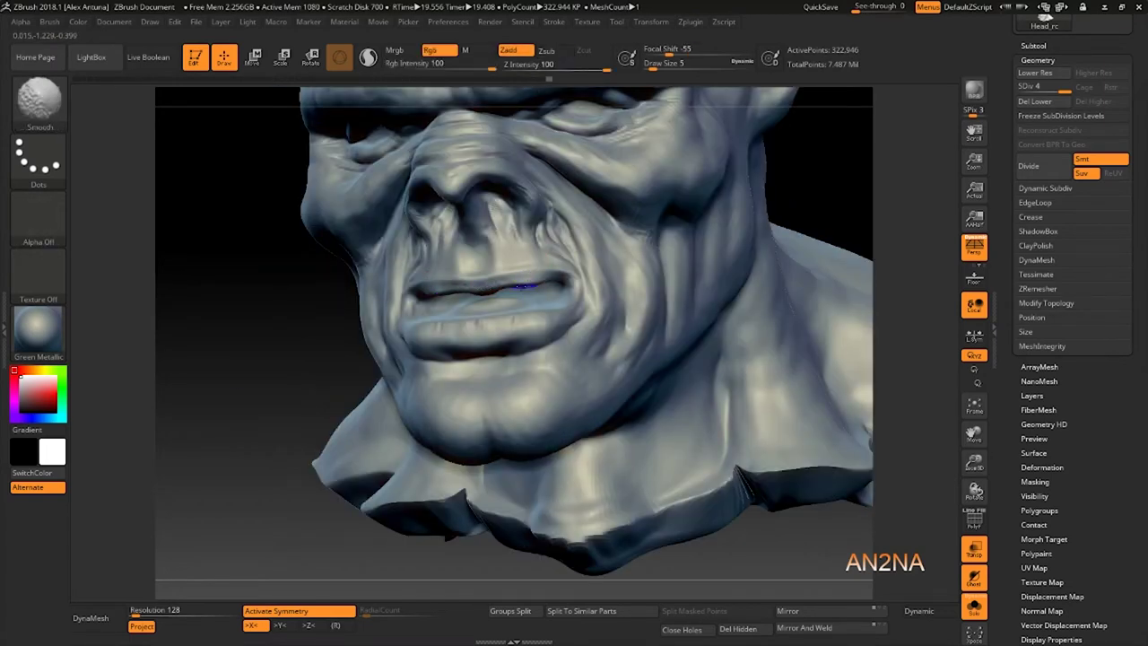
# Carve long curved wrinkles along the folds from the nose down past the mouth, and check the whole head.
pyautogui.moveTo(527, 258); pyautogui.dragTo(507, 238, button='right')
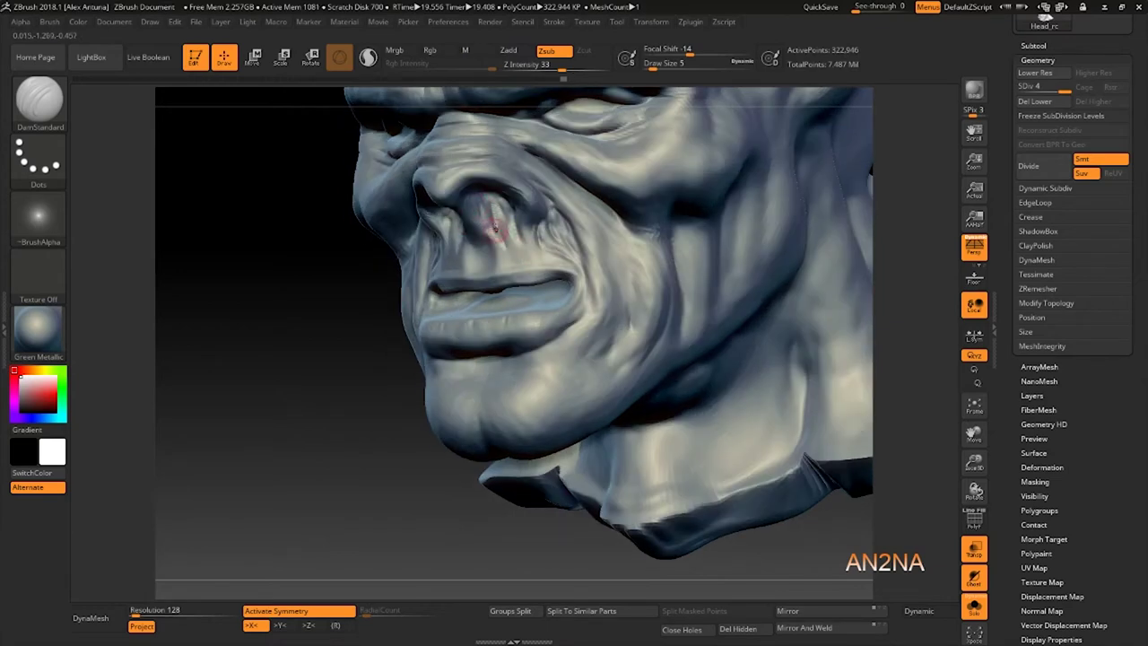
pyautogui.keyDown('alt'); pyautogui.moveTo(543, 218); pyautogui.dragTo(493, 295, button='right'); pyautogui.keyUp('alt')
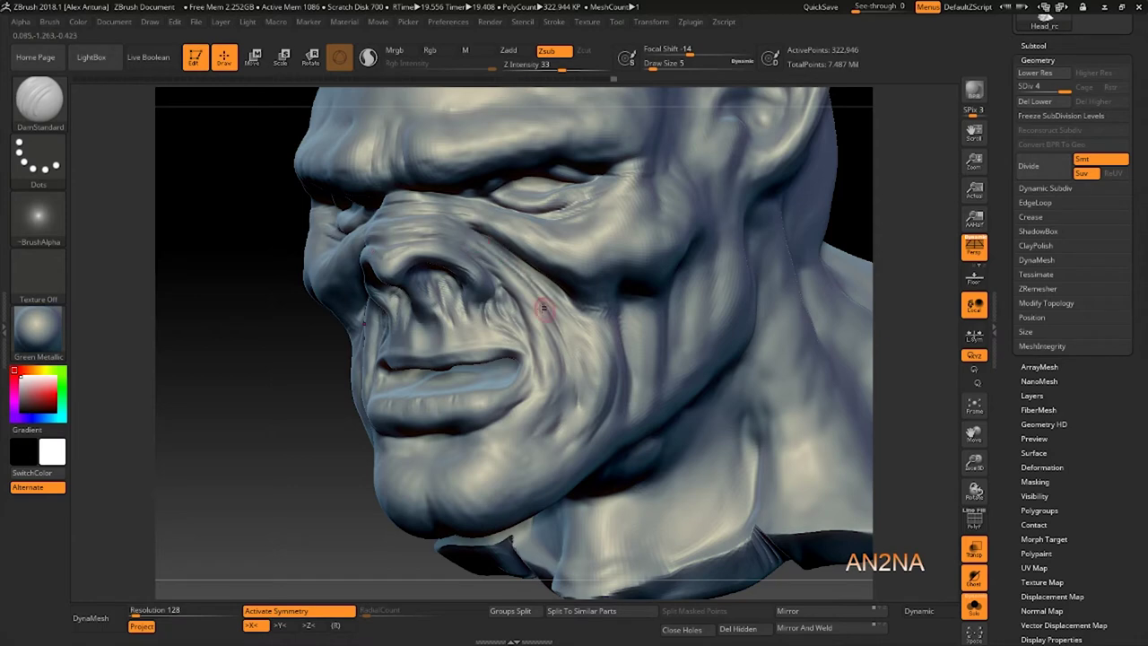
pyautogui.moveTo(574, 322); pyautogui.dragTo(603, 343, button='right')
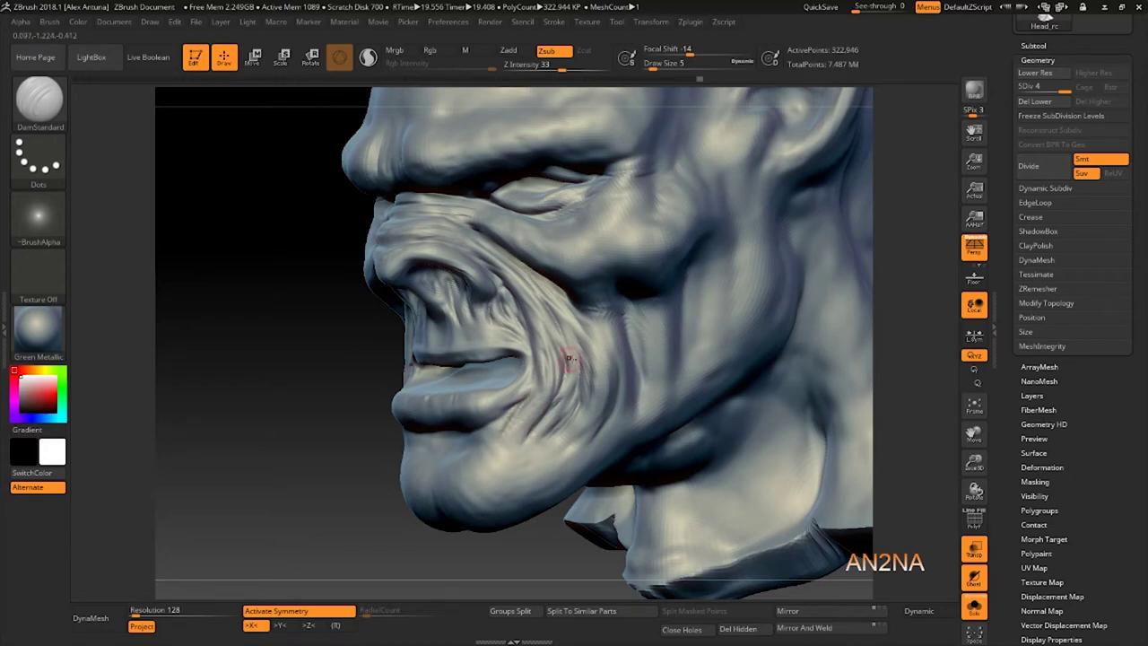
pyautogui.keyDown('alt'); pyautogui.moveTo(371, 349); pyautogui.dragTo(401, 305); pyautogui.keyUp('alt')
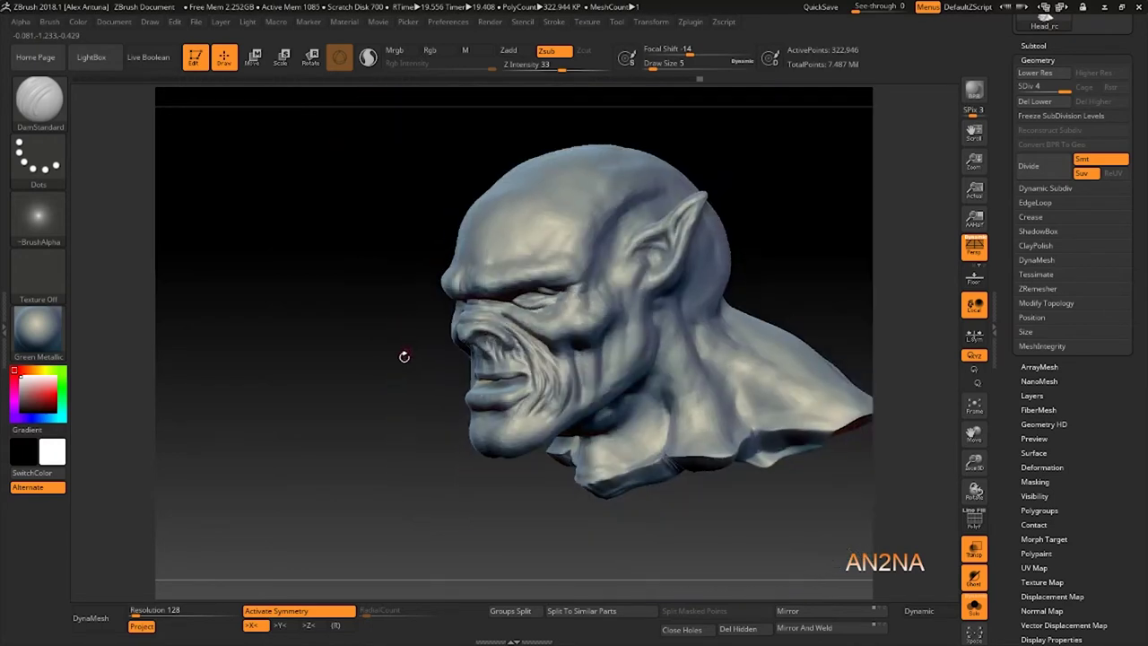
pyautogui.moveTo(342, 375)
pyautogui.mouseDown()
pyautogui.moveTo(431, 395)
pyautogui.moveTo(681, 394)
pyautogui.moveTo(341, 381)
pyautogui.mouseUp()
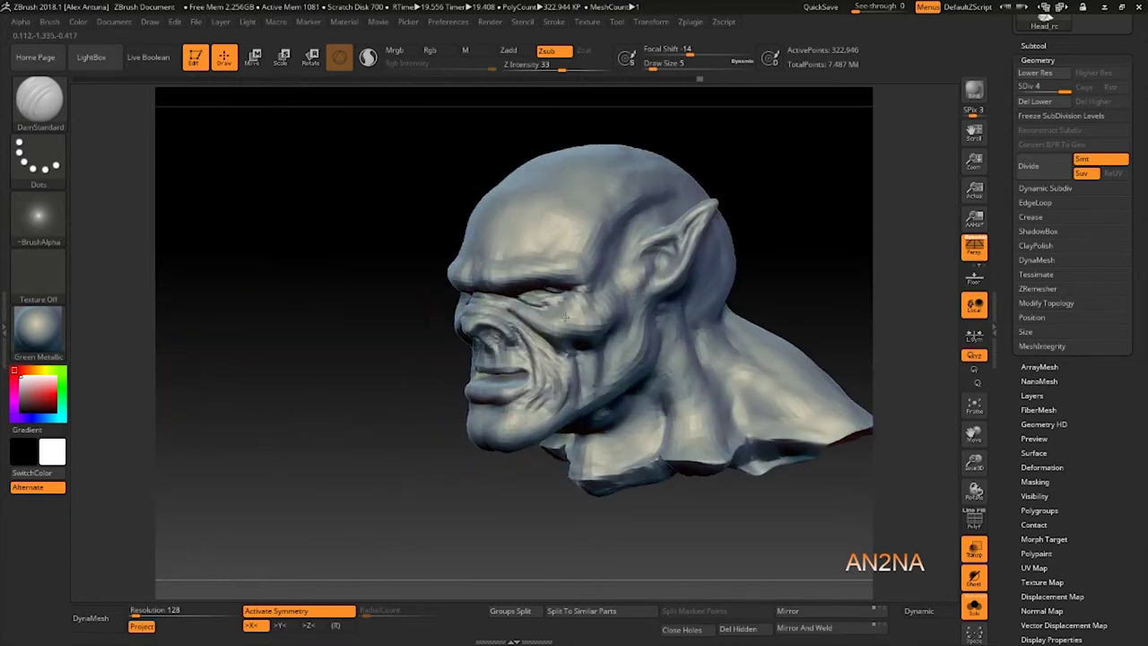
# Carve vertical DamStandard wrinkles down the cheek below the cheekbone and check them from several angles.
pyautogui.keyDown('ctrl'); pyautogui.moveTo(553, 314); pyautogui.dragTo(614, 405, button='right'); pyautogui.keyUp('ctrl')
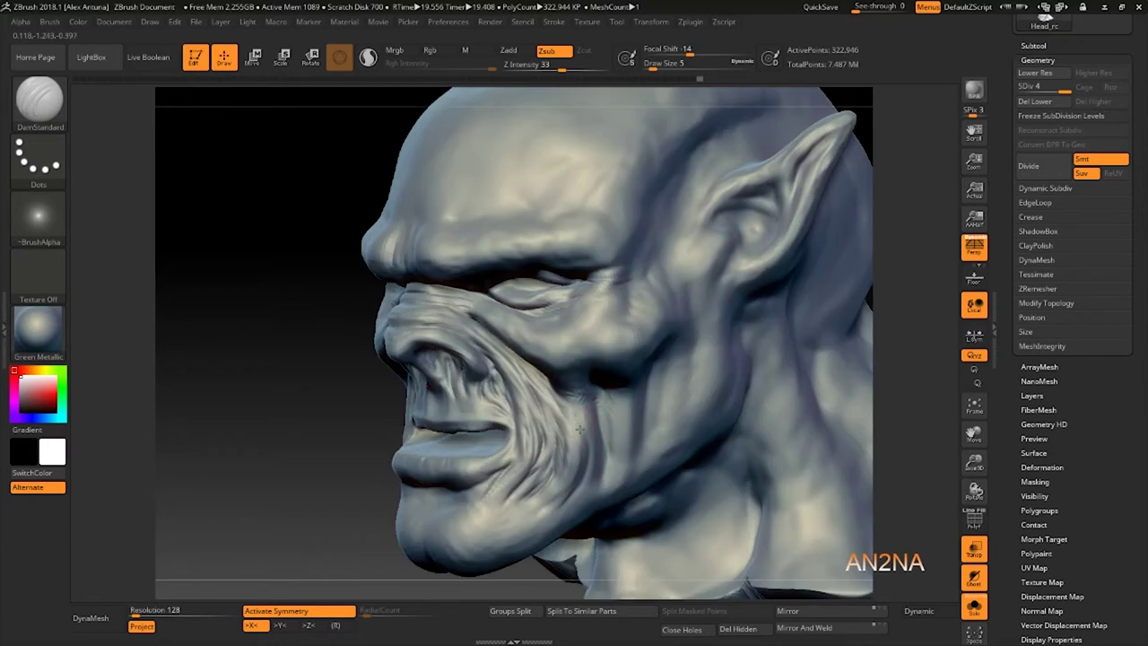
pyautogui.moveTo(605, 405); pyautogui.dragTo(611, 447)
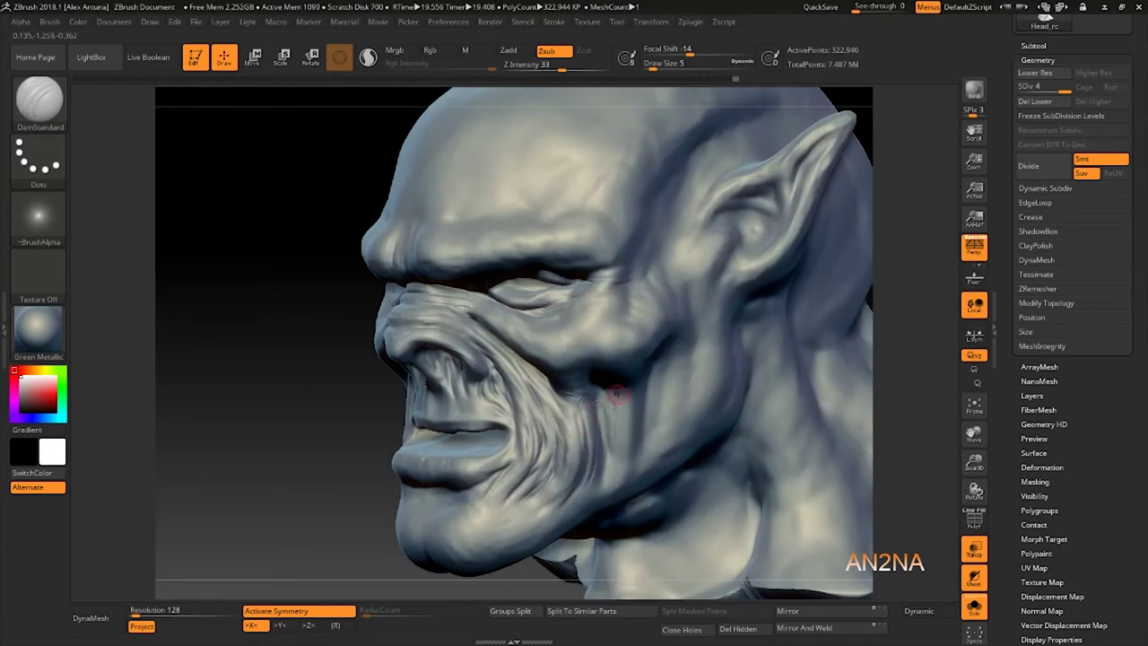
pyautogui.moveTo(626, 396); pyautogui.dragTo(621, 447)
pyautogui.moveTo(621, 385); pyautogui.dragTo(615, 378, button='right')
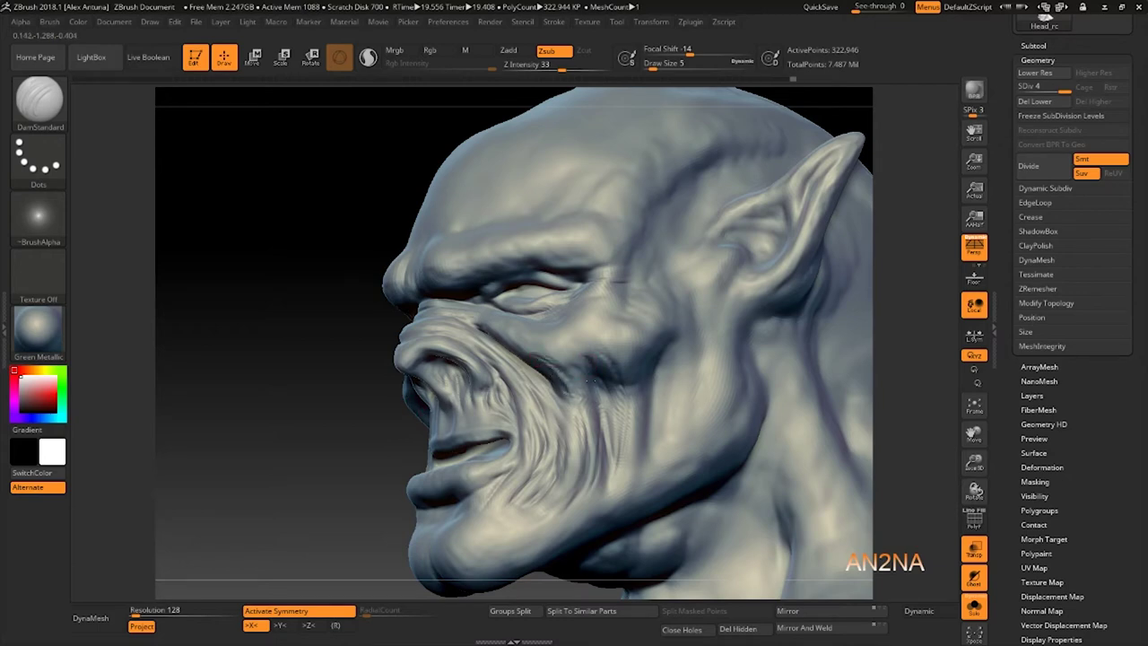
pyautogui.moveTo(601, 368)
pyautogui.mouseDown(button='right')
pyautogui.moveTo(615, 313)
pyautogui.moveTo(555, 333)
pyautogui.moveTo(579, 328)
pyautogui.mouseUp(button='right')
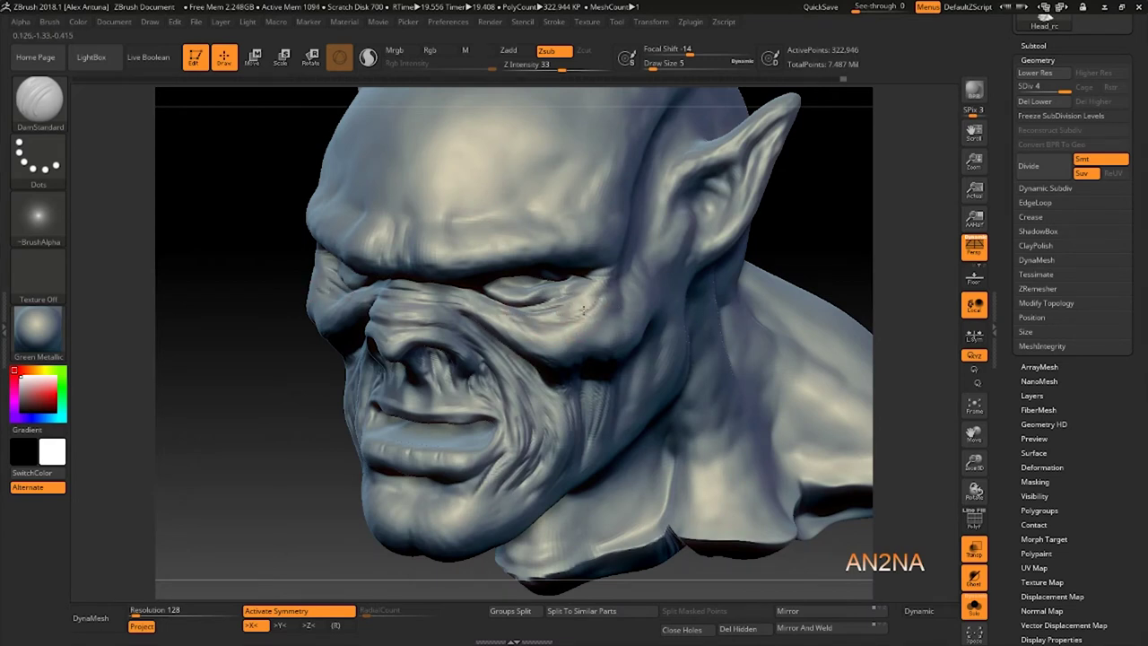
# Carve DamStandard wrinkles beyond the outer corner of the eye and up onto the temple.
pyautogui.moveTo(636, 292); pyautogui.dragTo(646, 284, button='right')
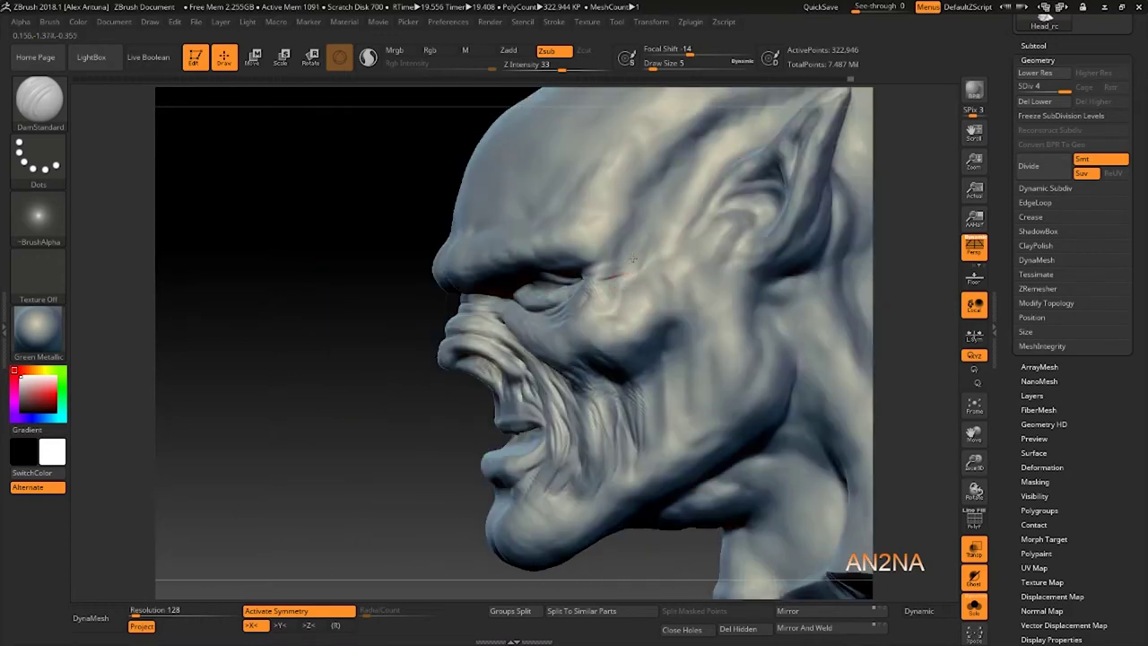
pyautogui.moveTo(633, 258); pyautogui.dragTo(623, 285)
pyautogui.moveTo(639, 232); pyautogui.dragTo(629, 279)
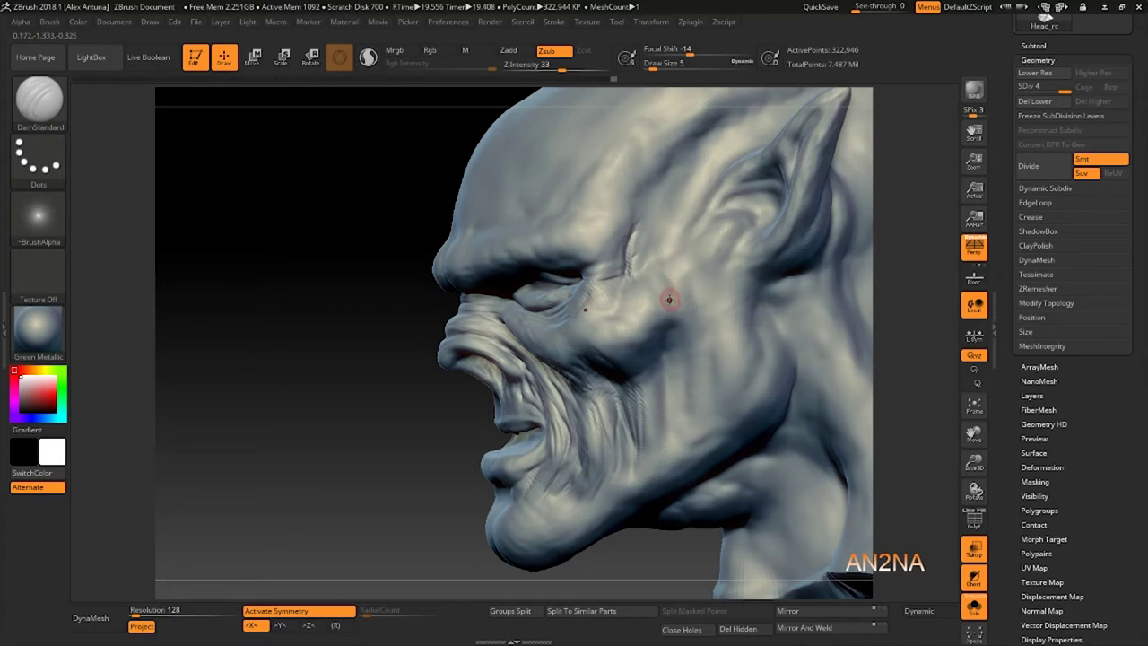
# Build up thin skin folds beside the temple wrinkles with the ClayBuildup brush.
pyautogui.press('b')
pyautogui.press('c')
pyautogui.press('b')
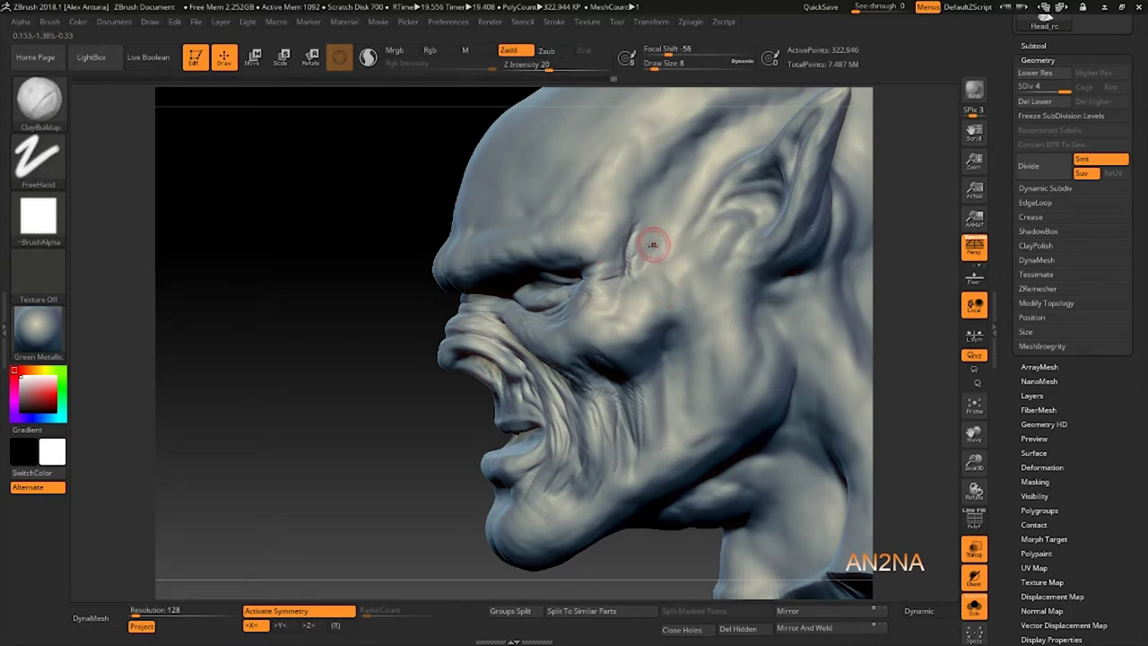
pyautogui.moveTo(640, 233)
pyautogui.mouseDown()
pyautogui.moveTo(632, 256)
pyautogui.moveTo(636, 232)
pyautogui.mouseUp()
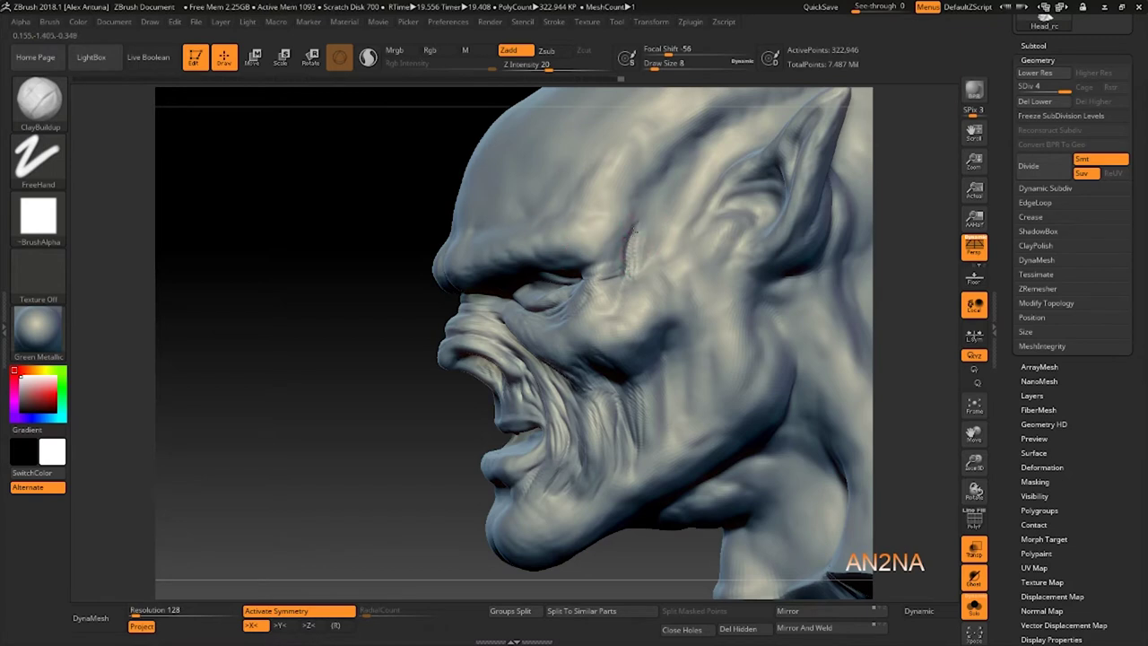
pyautogui.moveTo(658, 188)
pyautogui.mouseDown()
pyautogui.moveTo(634, 221)
pyautogui.moveTo(640, 275)
pyautogui.moveTo(644, 229)
pyautogui.moveTo(680, 166)
pyautogui.moveTo(673, 153)
pyautogui.moveTo(655, 175)
pyautogui.moveTo(651, 215)
pyautogui.moveTo(698, 164)
pyautogui.moveTo(703, 191)
pyautogui.mouseUp()
pyautogui.moveTo(702, 191); pyautogui.dragTo(705, 210, button='right')
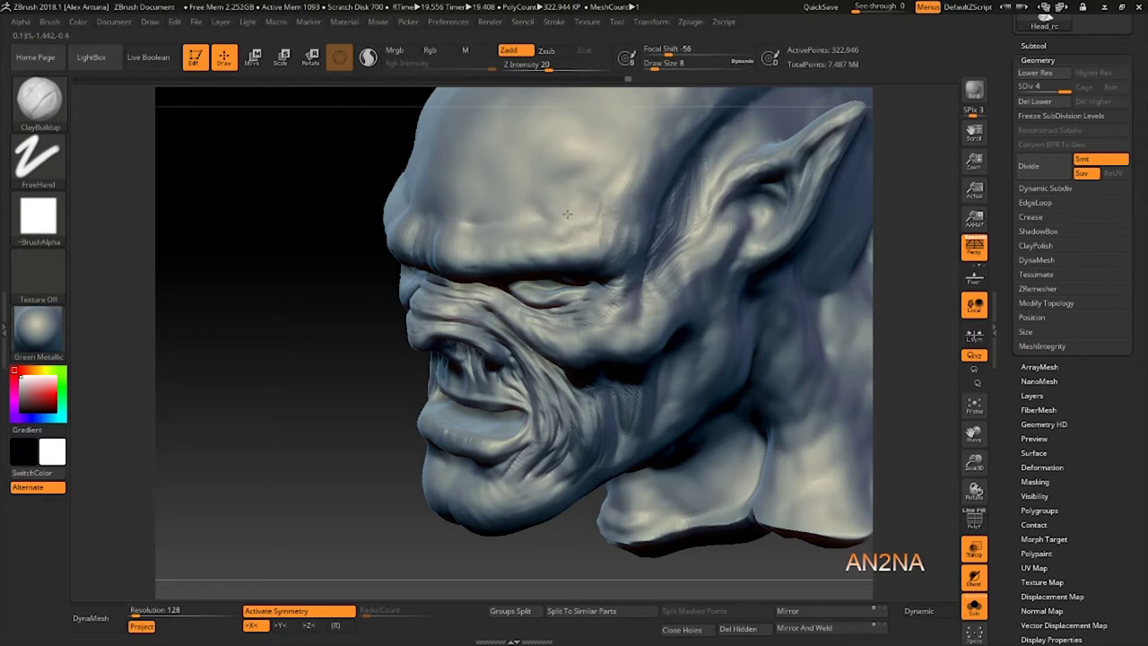
# Add short vertical ClayBuildup strokes across the forehead, from between the brows out towards the temple.
pyautogui.moveTo(472, 212); pyautogui.dragTo(468, 218)
pyautogui.moveTo(482, 215); pyautogui.dragTo(747, 200, button='right')
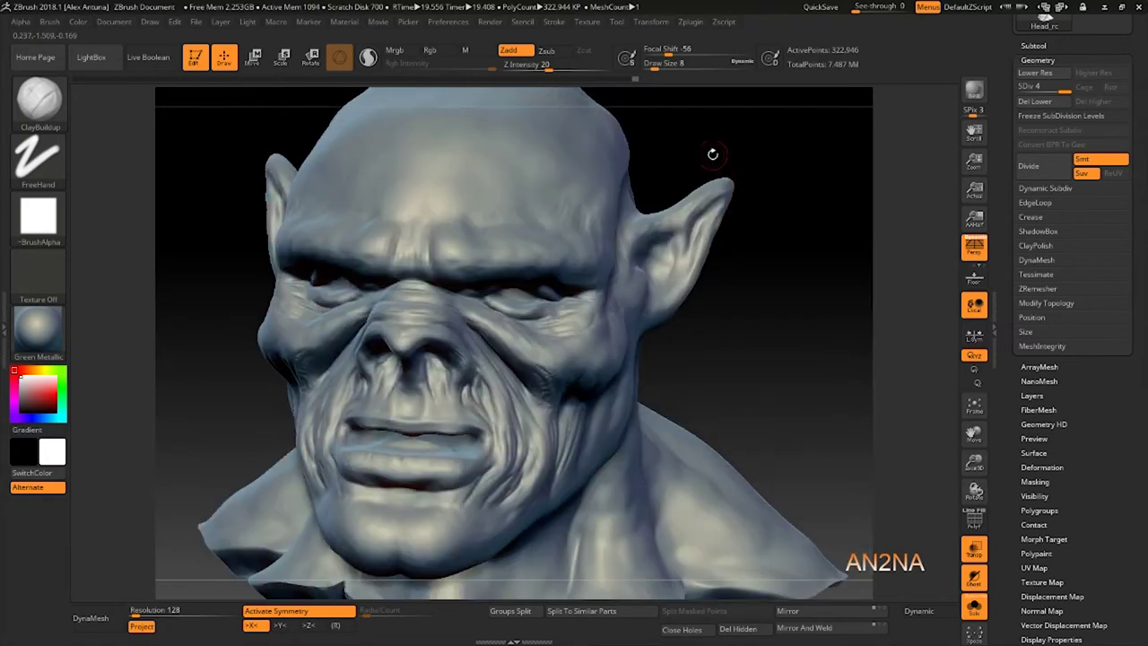
pyautogui.moveTo(768, 193)
pyautogui.mouseDown()
pyautogui.moveTo(802, 272)
pyautogui.moveTo(744, 251)
pyautogui.mouseUp()
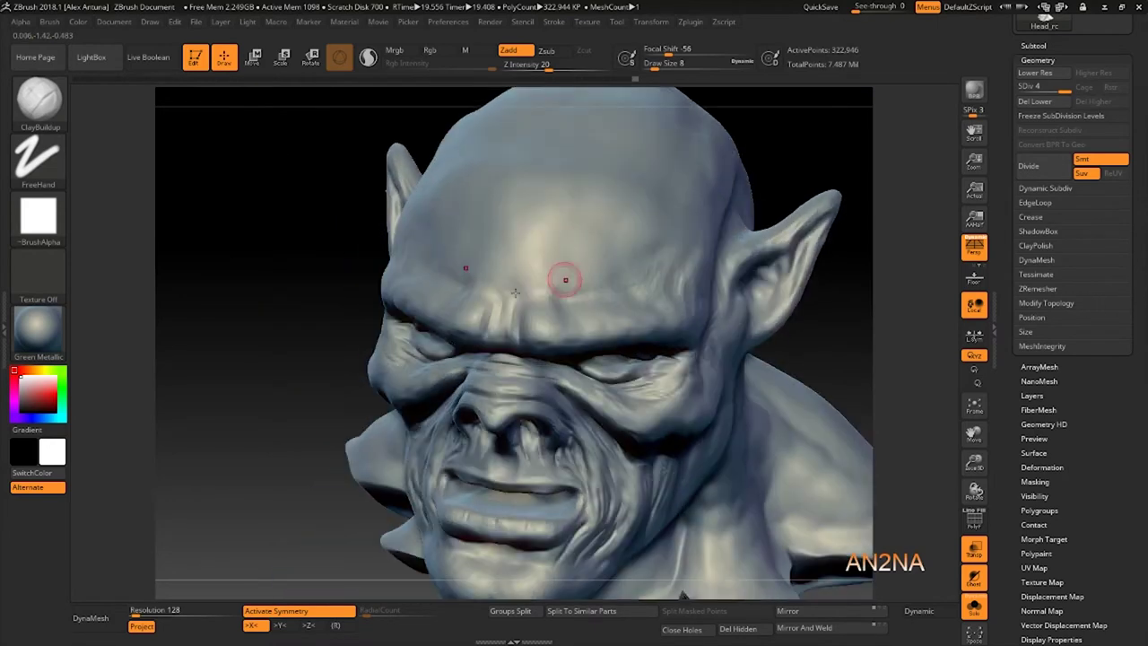
pyautogui.moveTo(518, 293); pyautogui.dragTo(513, 305)
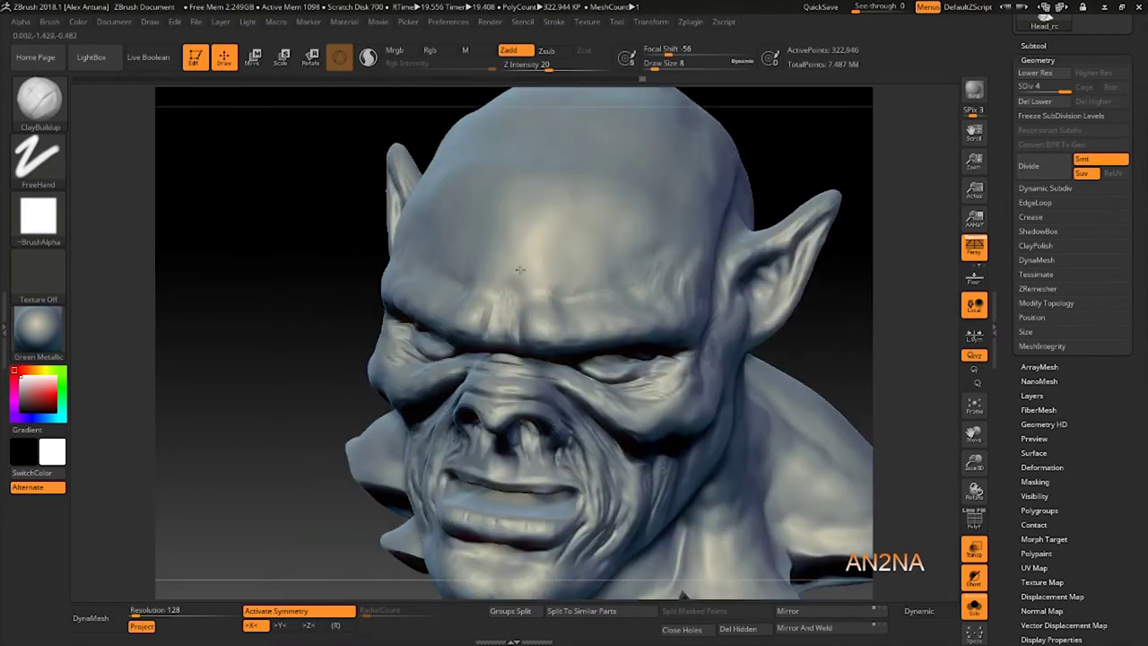
pyautogui.moveTo(520, 265); pyautogui.dragTo(524, 292)
pyautogui.moveTo(511, 238)
pyautogui.mouseDown()
pyautogui.moveTo(516, 287)
pyautogui.moveTo(539, 266)
pyautogui.moveTo(554, 296)
pyautogui.mouseUp()
pyautogui.moveTo(592, 262)
pyautogui.mouseDown()
pyautogui.moveTo(577, 289)
pyautogui.moveTo(592, 284)
pyautogui.mouseUp()
pyautogui.moveTo(628, 263)
pyautogui.mouseDown()
pyautogui.moveTo(619, 278)
pyautogui.moveTo(665, 279)
pyautogui.mouseUp()
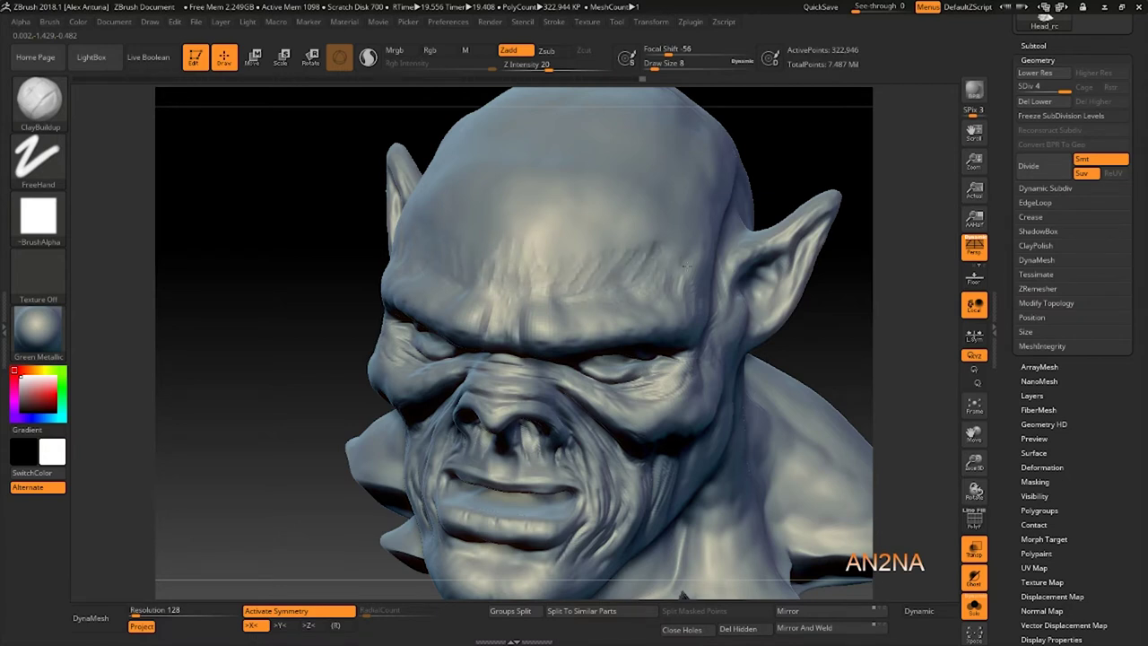
# Soften the forehead strokes with the Smooth brush.
pyautogui.press('shift')
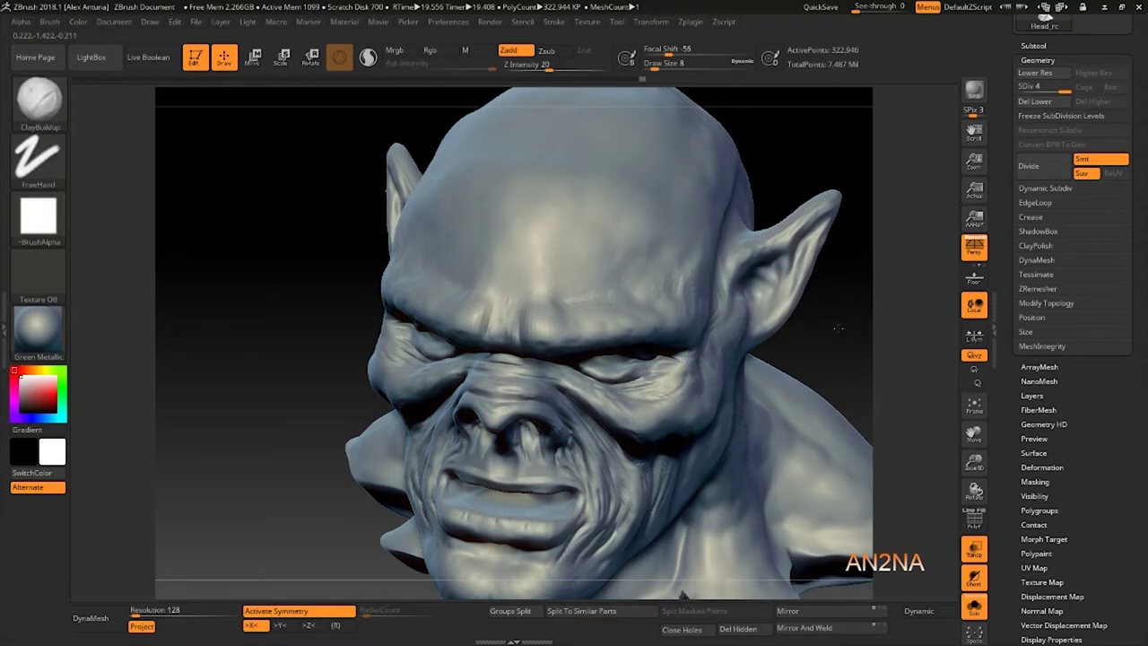
pyautogui.moveTo(838, 328); pyautogui.dragTo(641, 295)
pyautogui.press('shift')
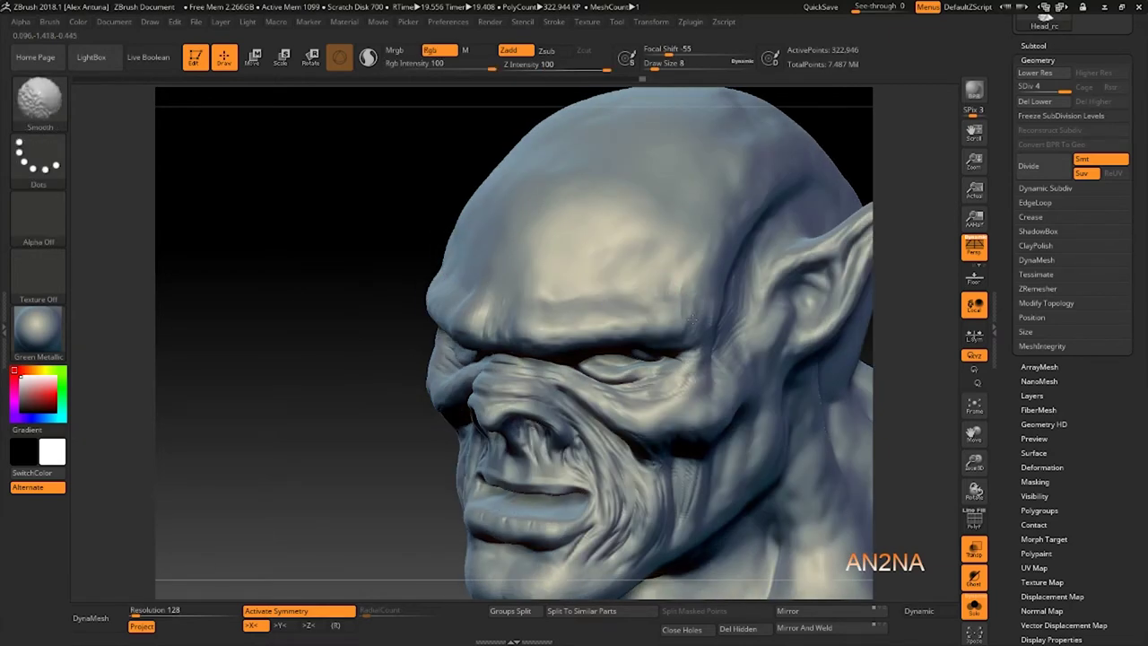
# Shape folds on the temple between the brow and ear with ClayBuildup and blend them with the Smooth brush.
pyautogui.moveTo(839, 314); pyautogui.dragTo(767, 304, button='right')
pyautogui.moveTo(764, 305); pyautogui.dragTo(738, 342)
pyautogui.press('shift')
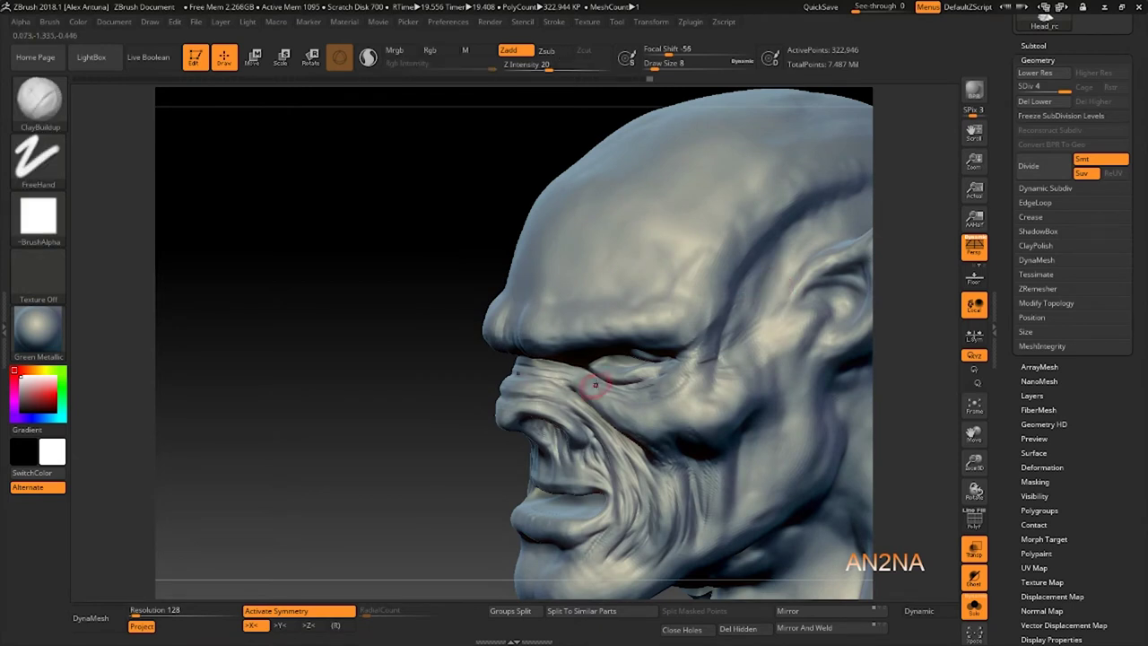
pyautogui.moveTo(658, 347)
pyautogui.keyDown('alt'); pyautogui.mouseDown(button='right')
pyautogui.moveTo(556, 269)
pyautogui.moveTo(593, 285)
pyautogui.mouseUp(button='right'); pyautogui.keyUp('alt')
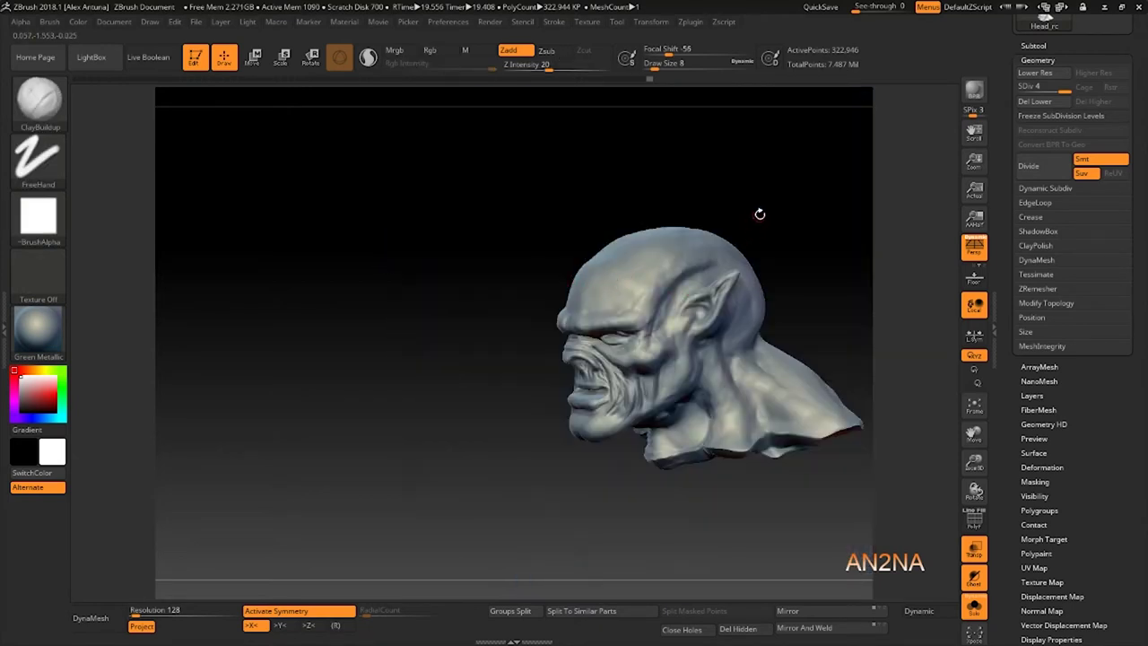
pyautogui.moveTo(759, 214)
pyautogui.mouseDown()
pyautogui.moveTo(745, 200)
pyautogui.moveTo(766, 212)
pyautogui.mouseUp()
pyautogui.moveTo(742, 164)
pyautogui.mouseDown()
pyautogui.moveTo(764, 225)
pyautogui.moveTo(656, 364)
pyautogui.moveTo(693, 357)
pyautogui.mouseUp()
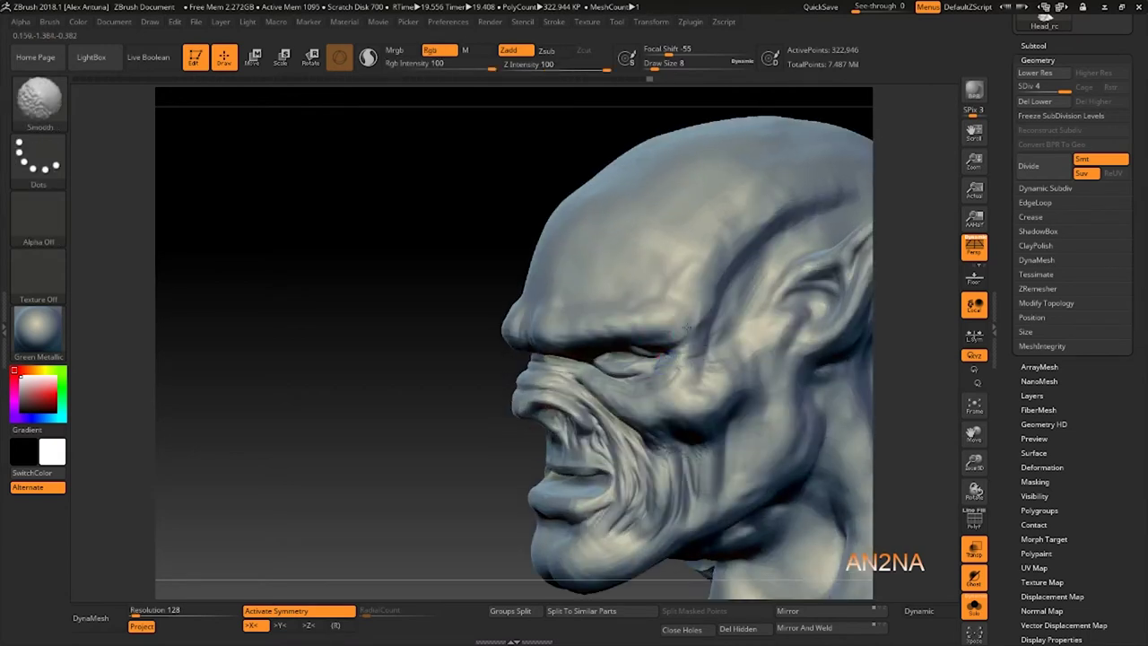
pyautogui.moveTo(675, 300)
pyautogui.keyDown('alt'); pyautogui.mouseDown(button='right')
pyautogui.moveTo(516, 241)
pyautogui.moveTo(353, 281)
pyautogui.mouseUp(button='right'); pyautogui.keyUp('alt')
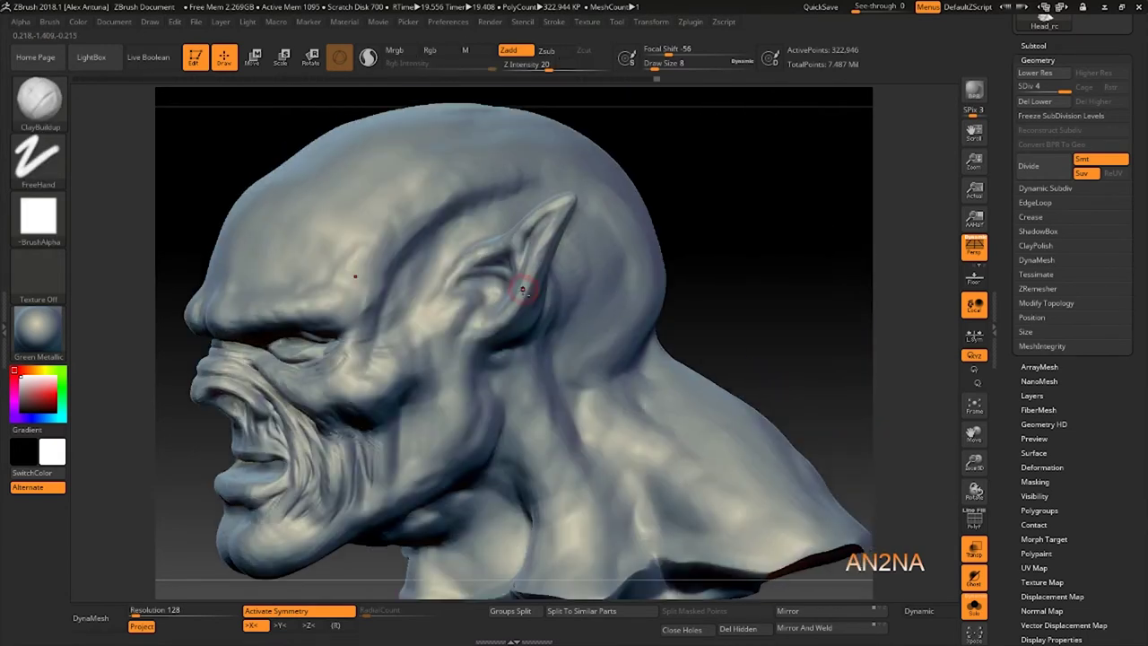
# Carve creases into the inner bowl of the ear with DamStandard, raising the draw size to 6.
pyautogui.press('b')
pyautogui.press('d')
pyautogui.press('s')
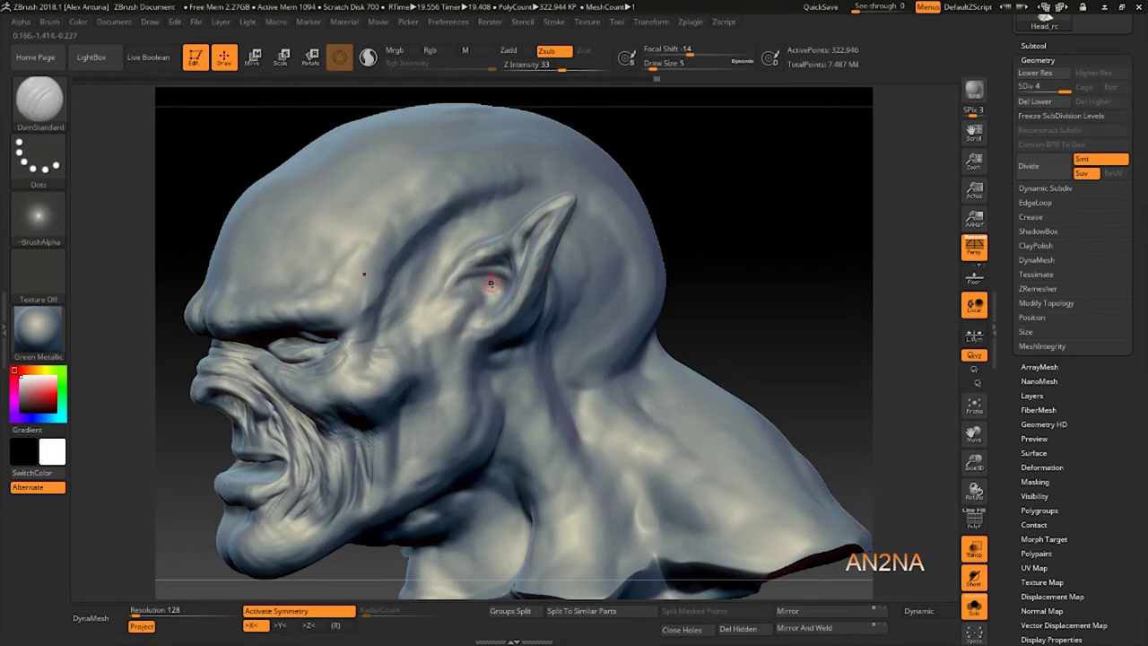
pyautogui.moveTo(503, 282)
pyautogui.mouseDown()
pyautogui.moveTo(475, 284)
pyautogui.moveTo(493, 300)
pyautogui.mouseUp()
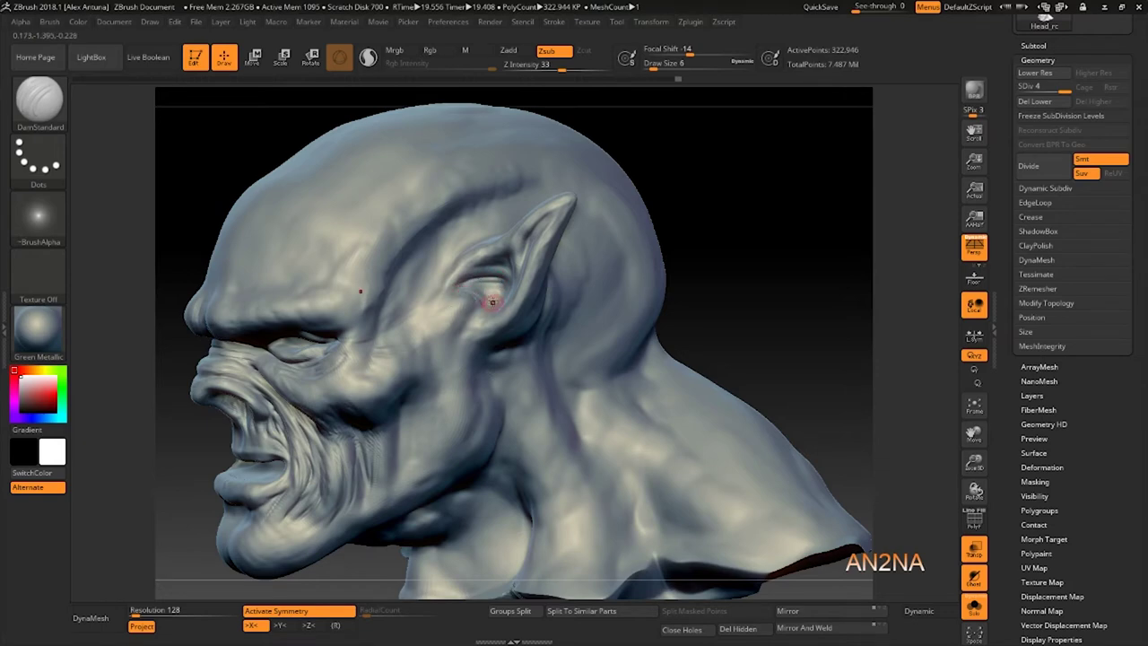
pyautogui.moveTo(492, 299)
pyautogui.mouseDown(button='right')
pyautogui.moveTo(485, 314)
pyautogui.moveTo(477, 304)
pyautogui.mouseUp(button='right')
pyautogui.moveTo(472, 305); pyautogui.dragTo(486, 303)
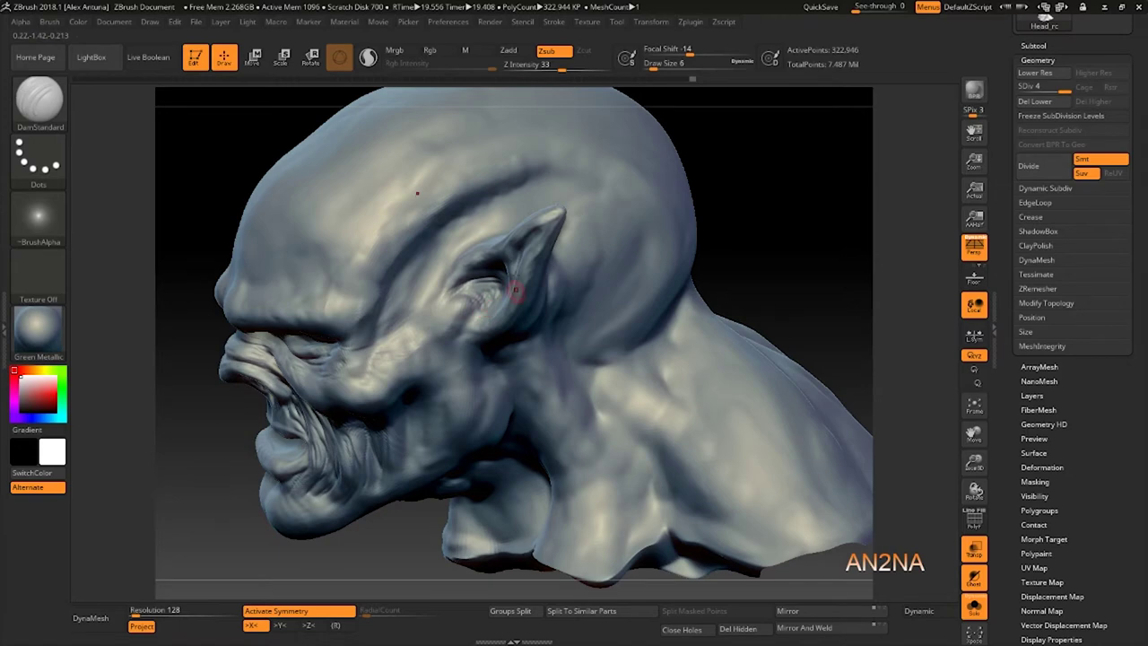
# Carve DamStandard grooves up to the ear's pointed tip and define the front and lower edges of the ear opening.
pyautogui.moveTo(484, 300); pyautogui.dragTo(507, 273, button='right')
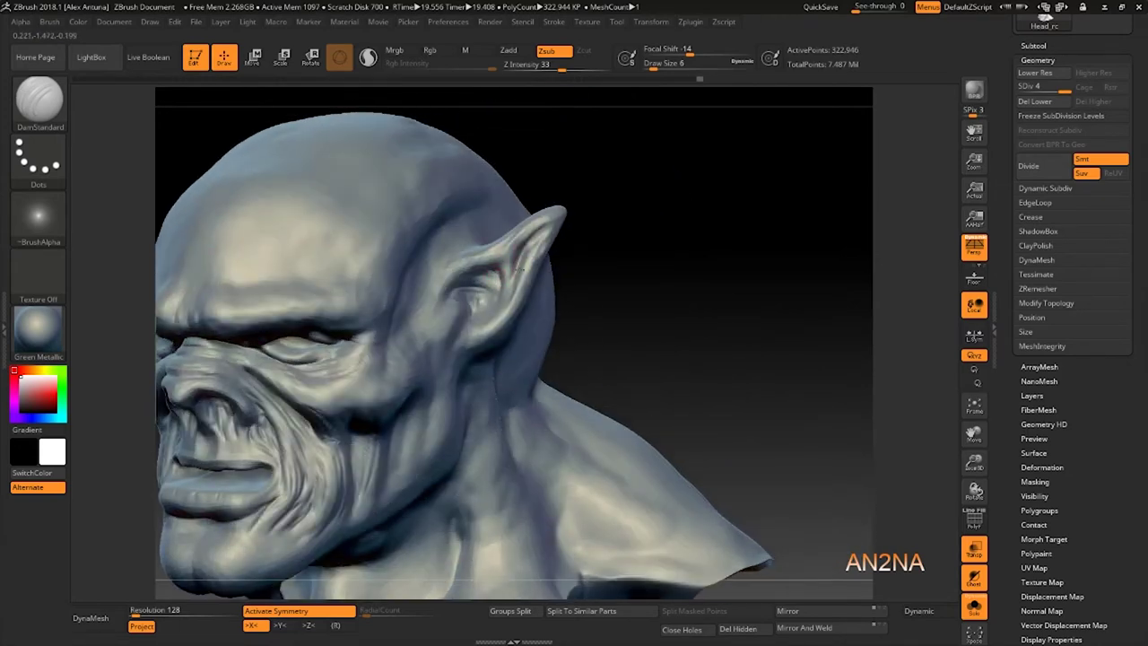
pyautogui.moveTo(531, 240); pyautogui.dragTo(549, 225)
pyautogui.moveTo(551, 240); pyautogui.dragTo(530, 248, button='right')
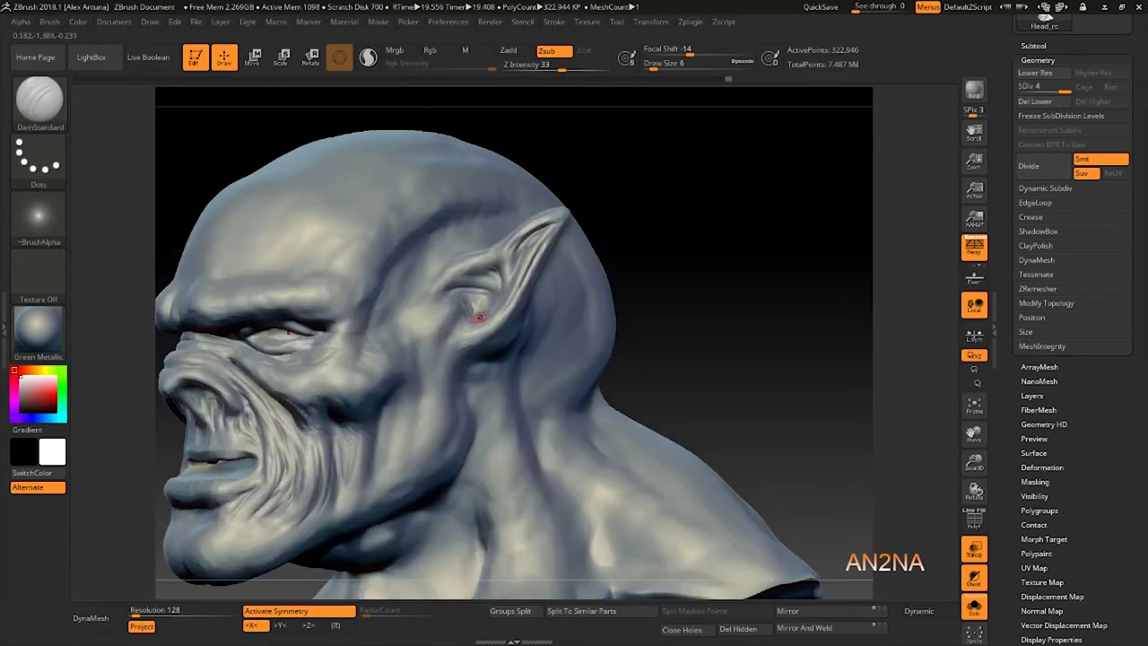
pyautogui.moveTo(504, 286); pyautogui.dragTo(476, 276, button='right')
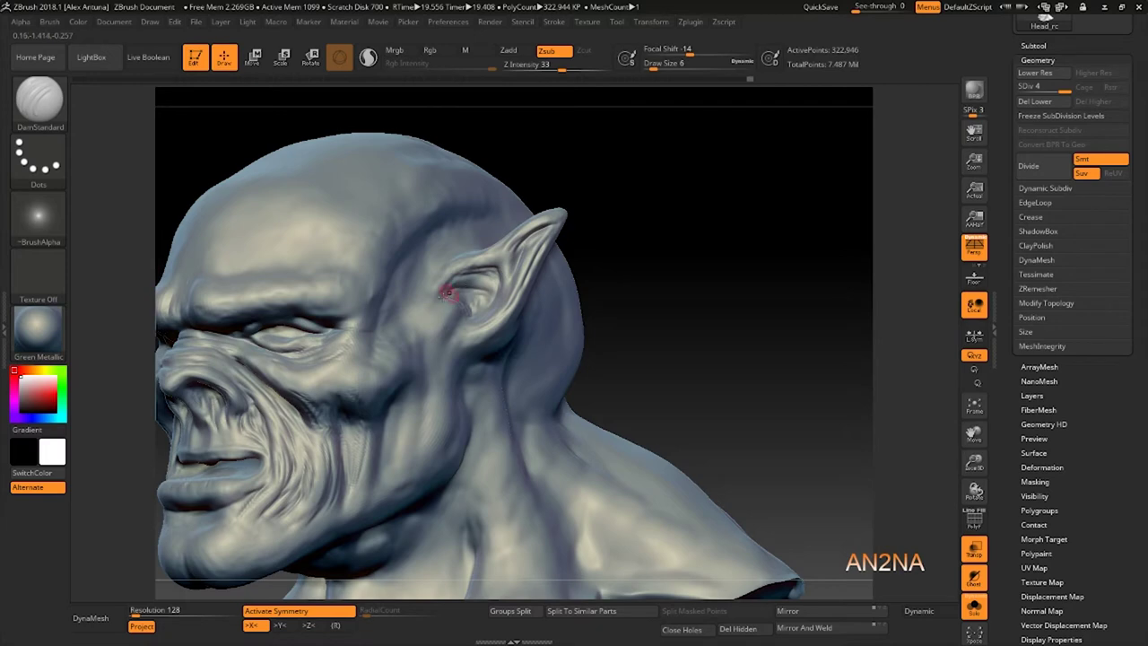
pyautogui.moveTo(474, 290); pyautogui.dragTo(453, 311, button='right')
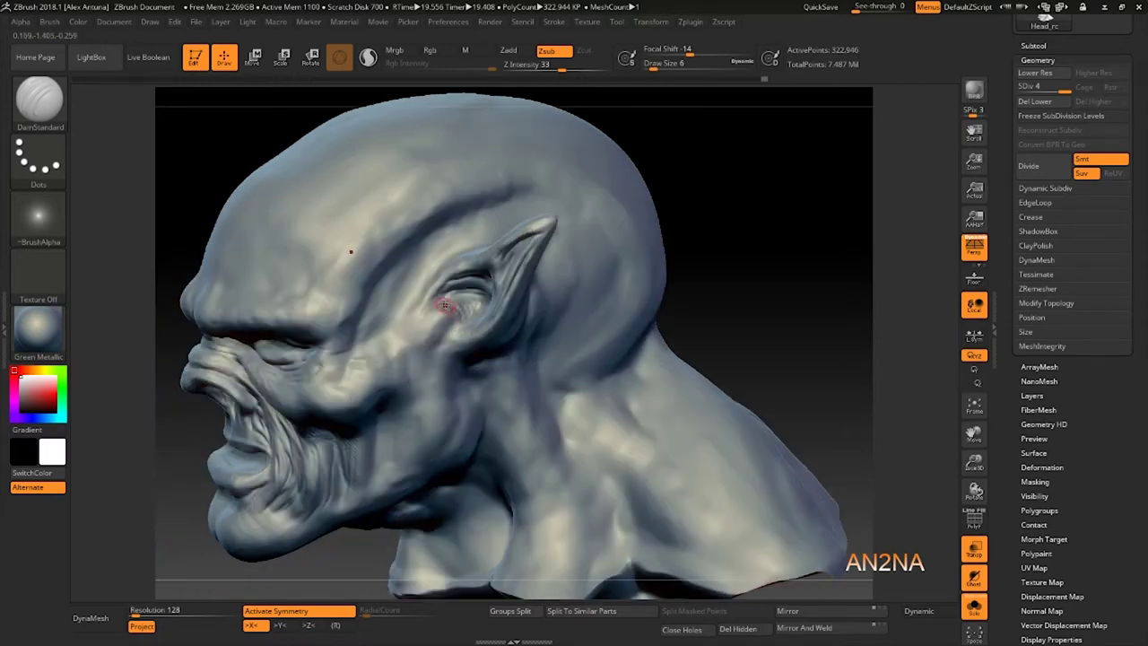
pyautogui.moveTo(453, 326); pyautogui.dragTo(456, 321)
# Build up the folds inside the ear with ClayBuildup at draw size 6, and check the whole head from several angles.
pyautogui.press('b')
pyautogui.press('c')
pyautogui.press('b')
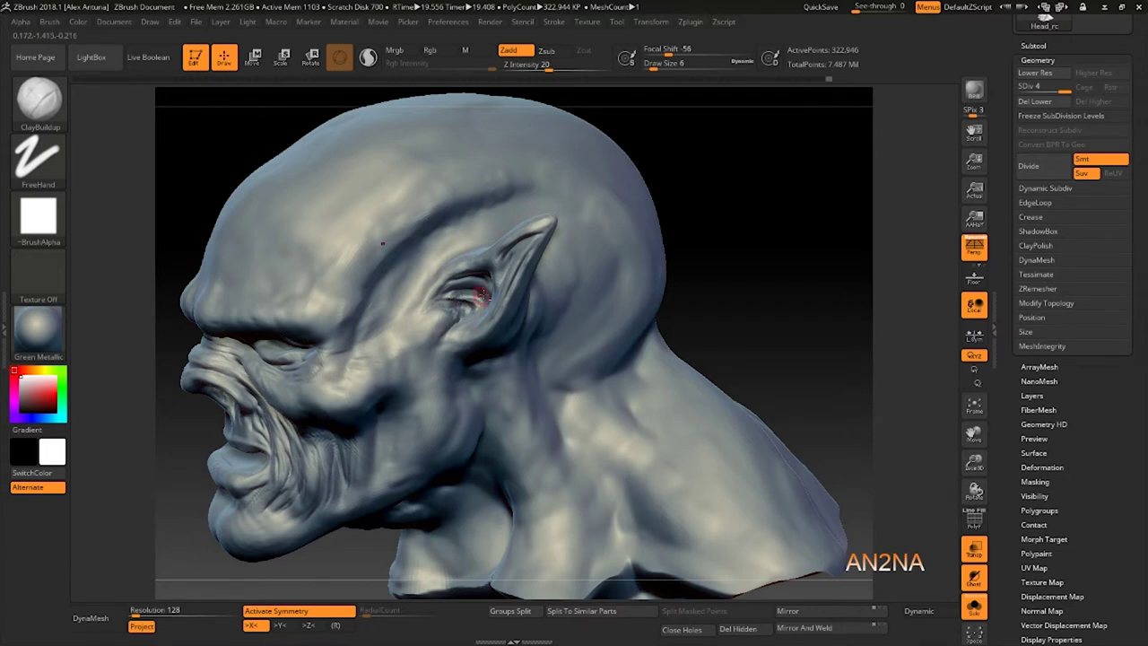
pyautogui.moveTo(494, 287); pyautogui.dragTo(551, 272, button='right')
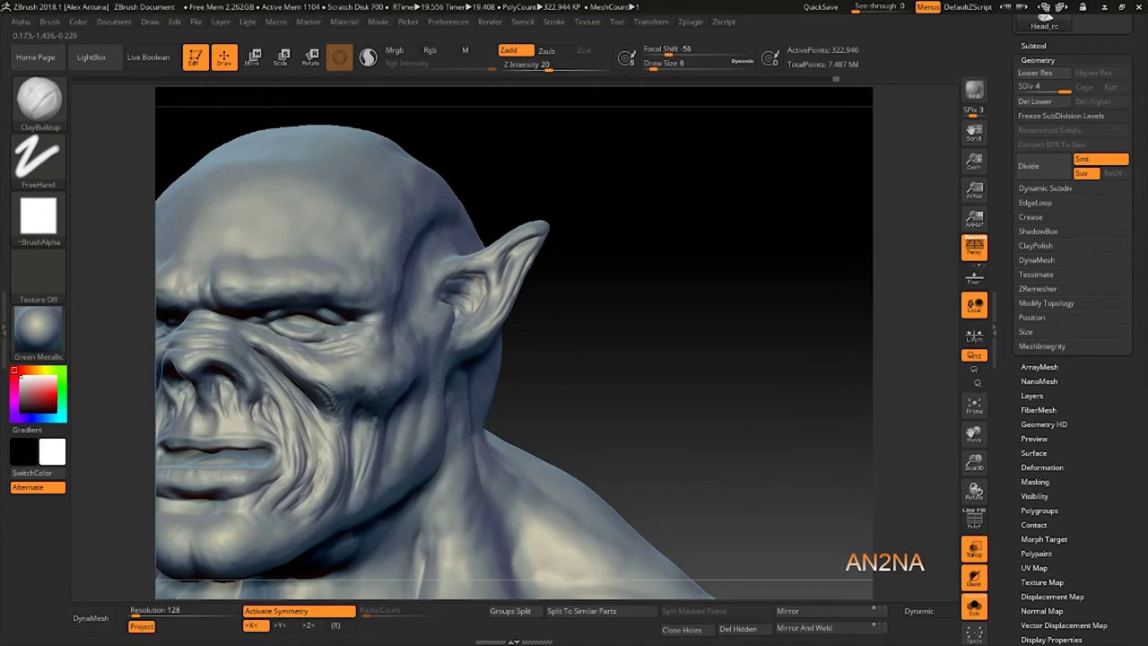
pyautogui.moveTo(614, 301)
pyautogui.mouseDown(button='right')
pyautogui.moveTo(648, 318)
pyautogui.moveTo(677, 243)
pyautogui.moveTo(666, 256)
pyautogui.mouseUp(button='right')
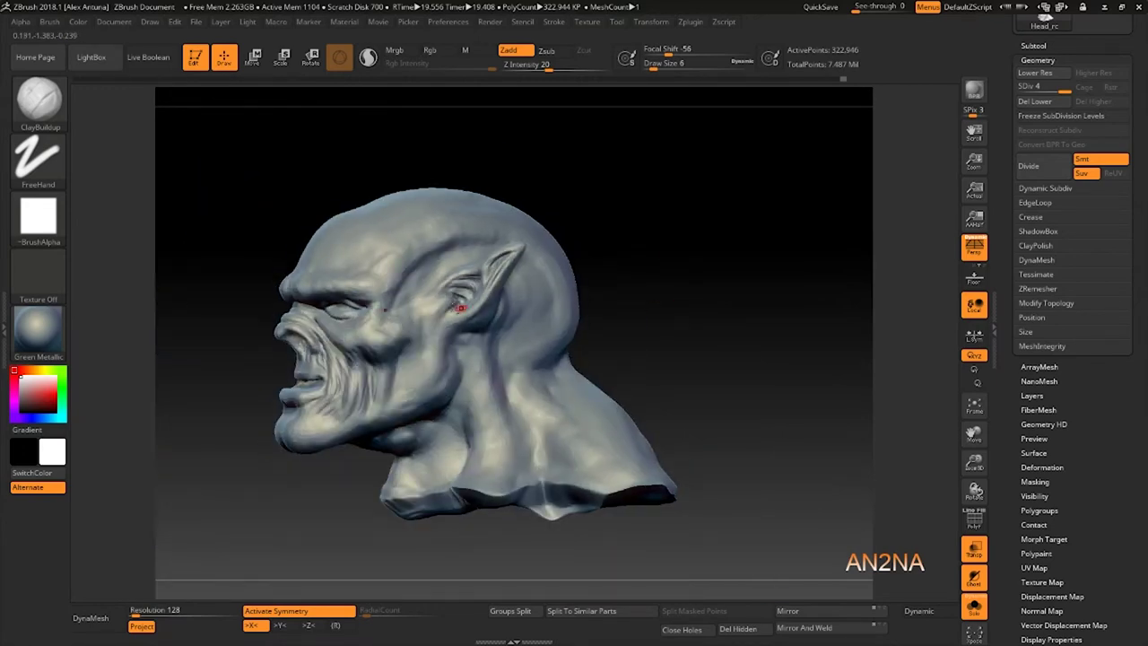
pyautogui.keyDown('alt'); pyautogui.moveTo(461, 305); pyautogui.dragTo(531, 278, button='right'); pyautogui.keyUp('alt')
pyautogui.moveTo(318, 333)
pyautogui.mouseDown(button='right')
pyautogui.moveTo(741, 295)
pyautogui.moveTo(726, 267)
pyautogui.moveTo(723, 285)
pyautogui.moveTo(771, 302)
pyautogui.moveTo(786, 260)
pyautogui.moveTo(674, 243)
pyautogui.moveTo(706, 265)
pyautogui.mouseUp(button='right')
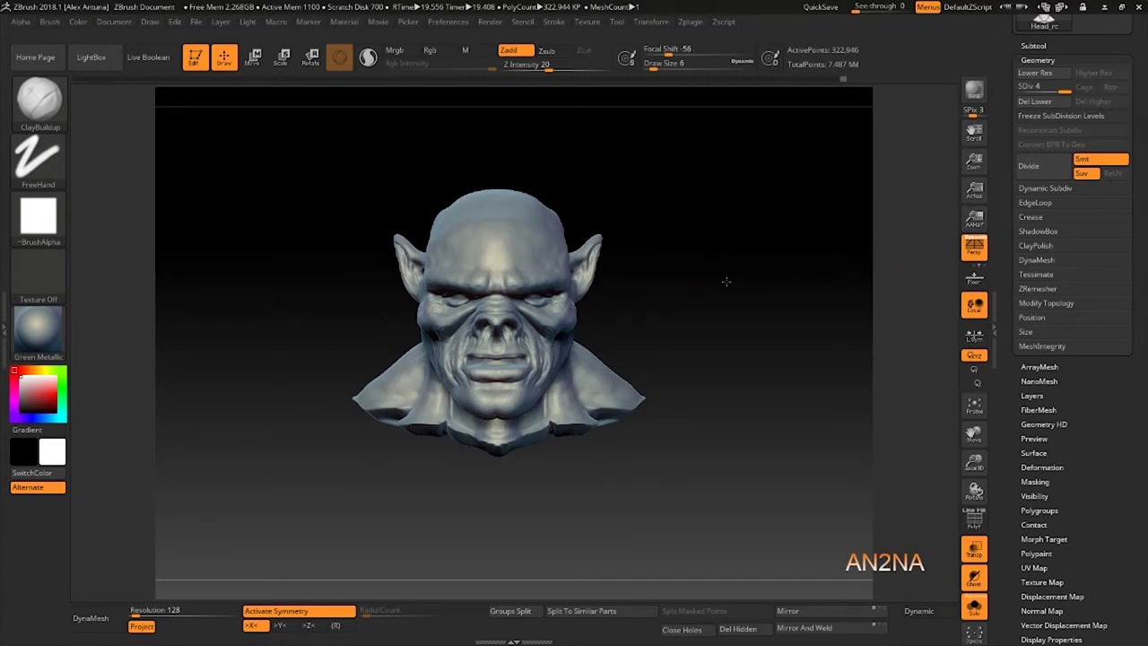
pyautogui.moveTo(726, 282)
pyautogui.mouseDown(button='right')
pyautogui.moveTo(706, 281)
pyautogui.moveTo(709, 269)
pyautogui.moveTo(834, 227)
pyautogui.mouseUp(button='right')
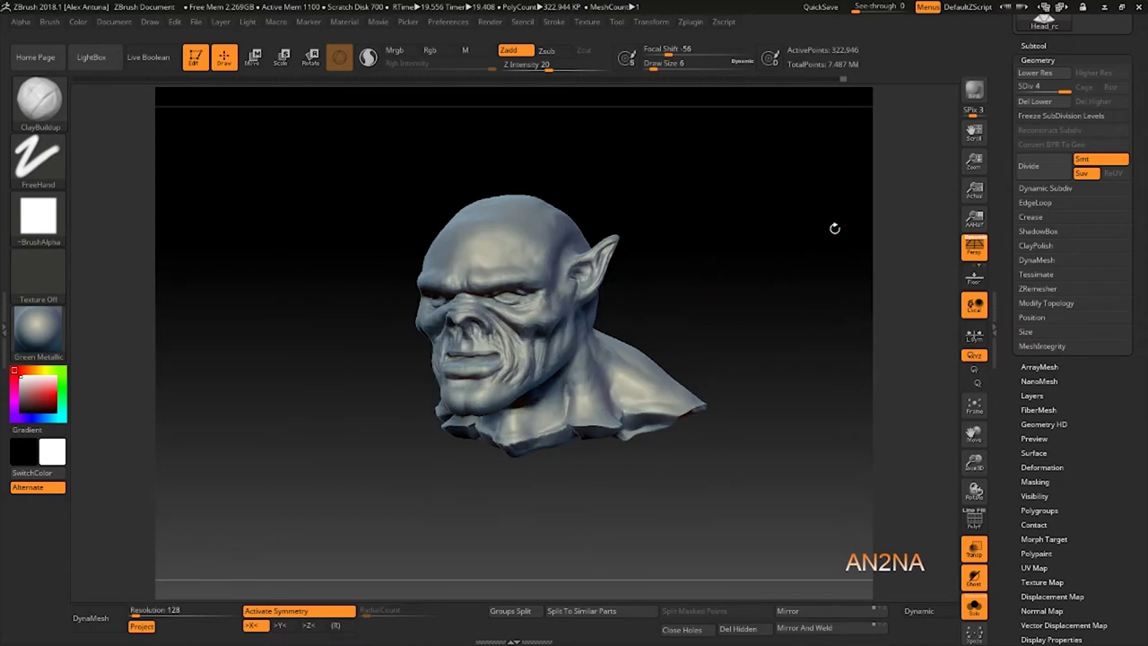
pyautogui.moveTo(730, 263); pyautogui.dragTo(907, 223)
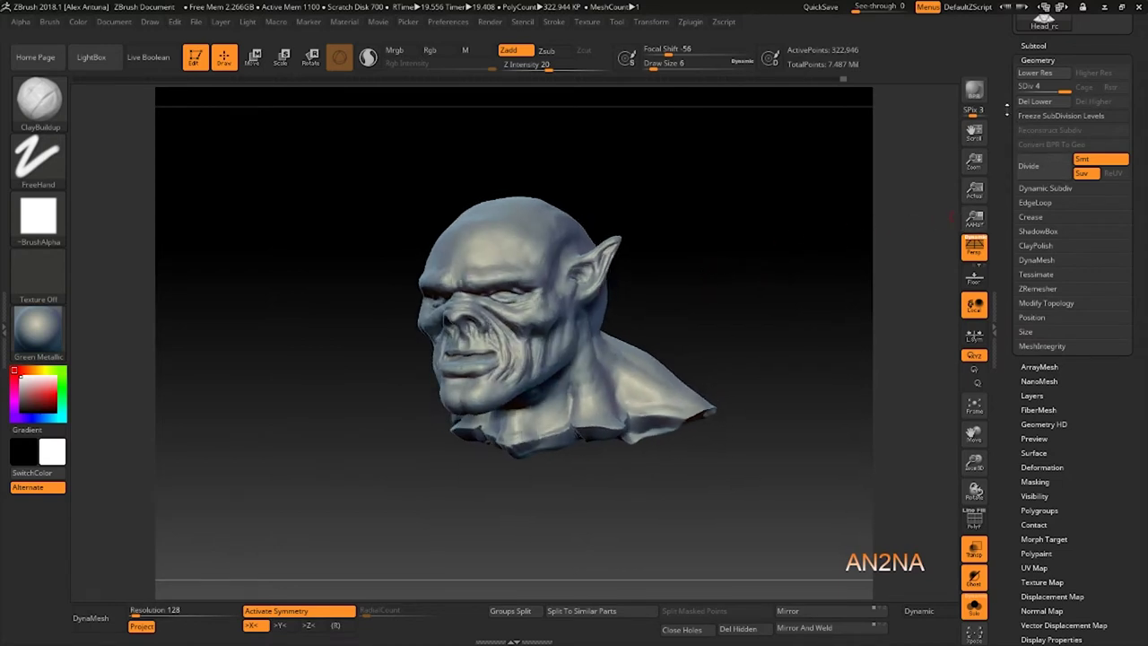
# Save the tool as Orc_19.ZTL in the project's Ztool folder.
pyautogui.moveTo(1011, 111); pyautogui.dragTo(1011, 328)
pyautogui.click(1089, 41)
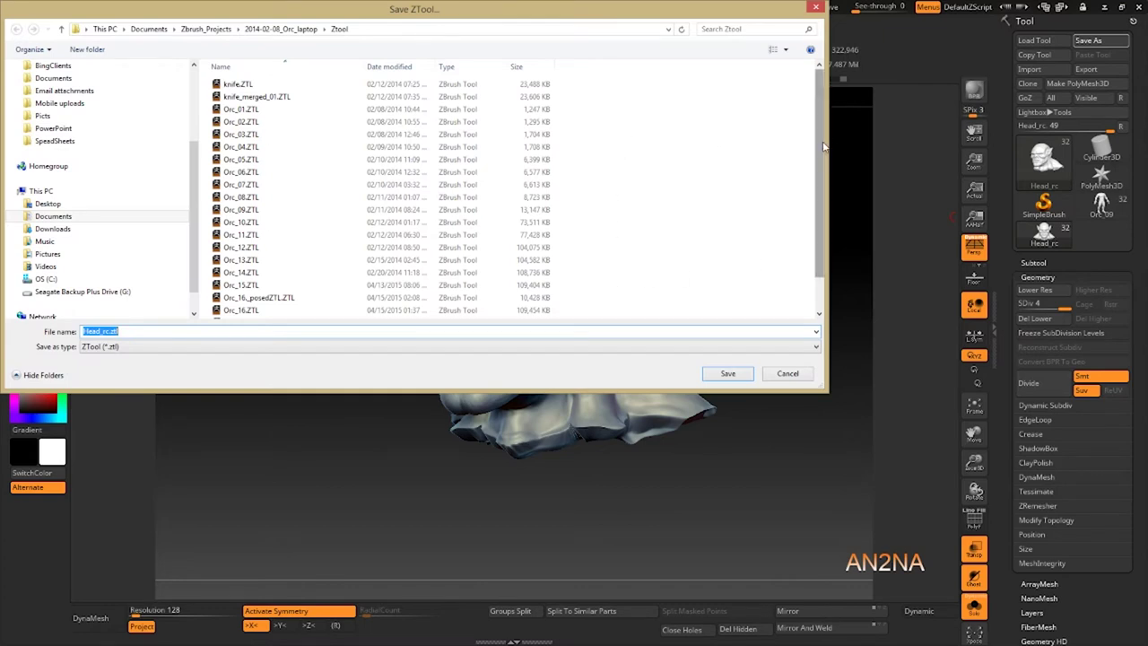
pyautogui.scroll(-1, 574, 285)
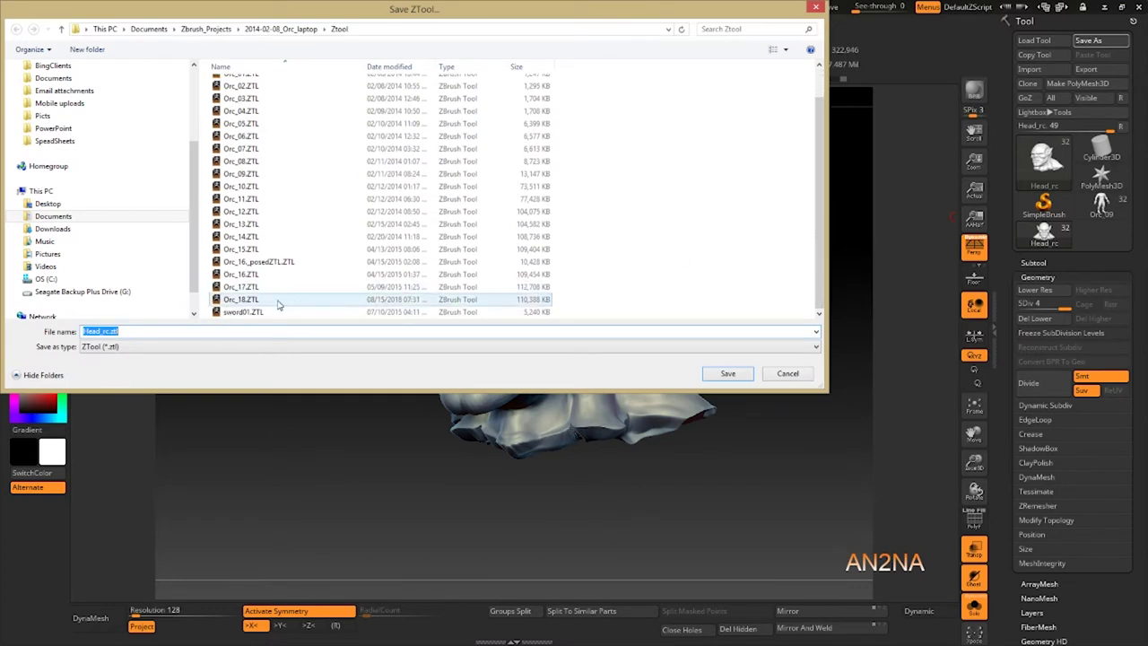
pyautogui.click(261, 300)
pyautogui.click(105, 333)
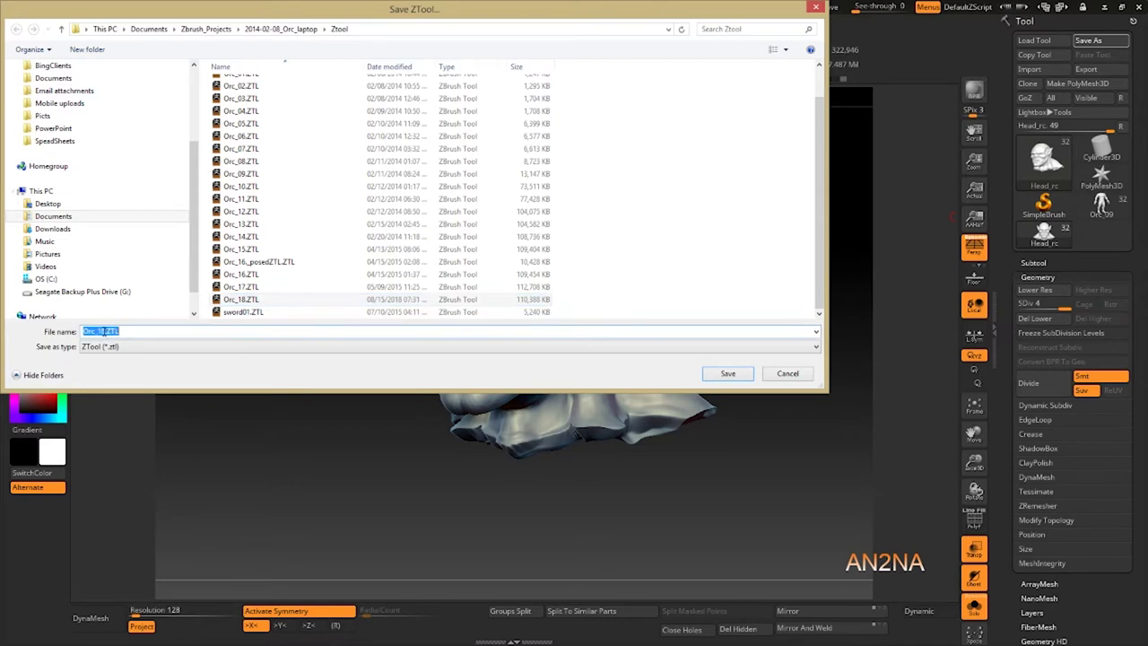
pyautogui.click(105, 333)
pyautogui.press('BackSpace')
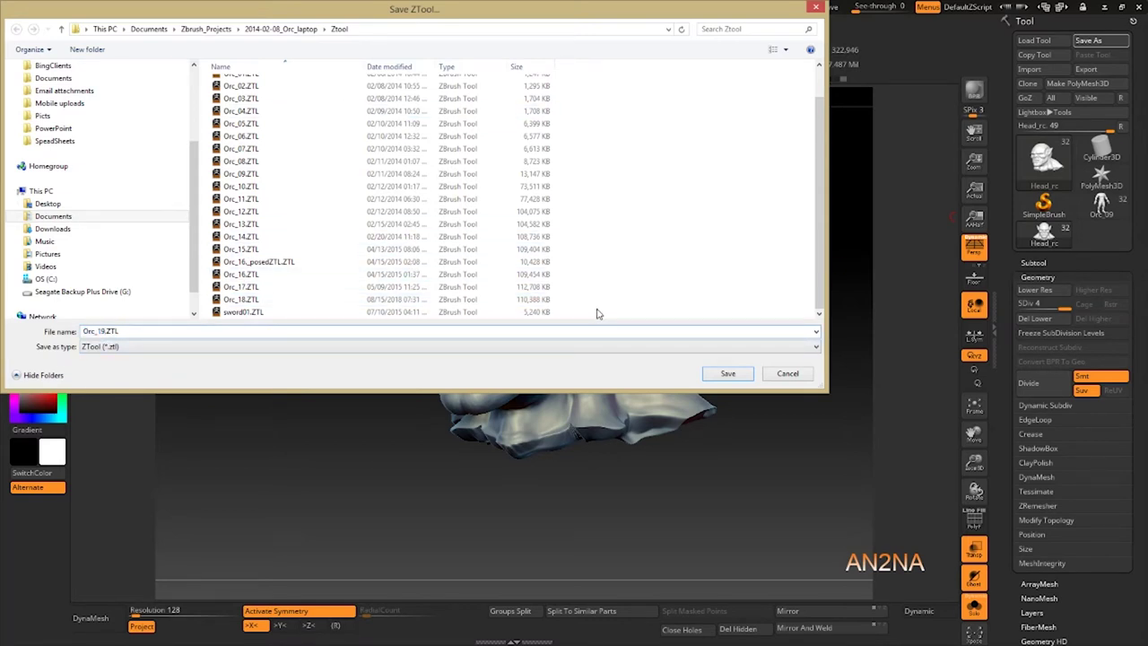
pyautogui.press('Return')
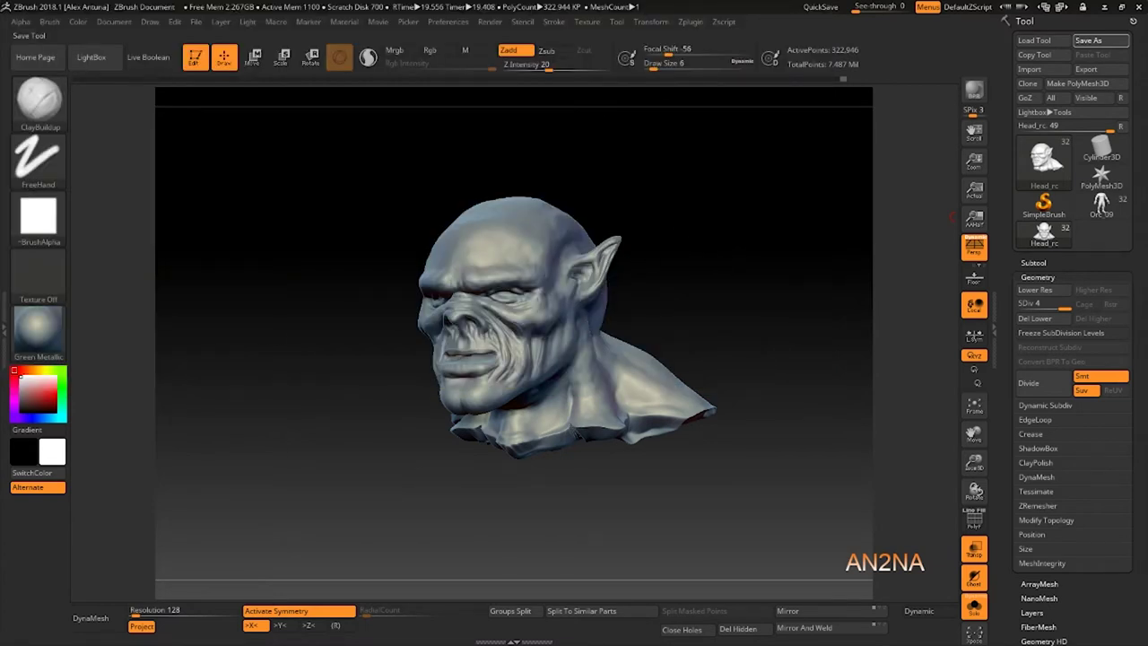
pyautogui.moveTo(681, 224); pyautogui.dragTo(678, 237)
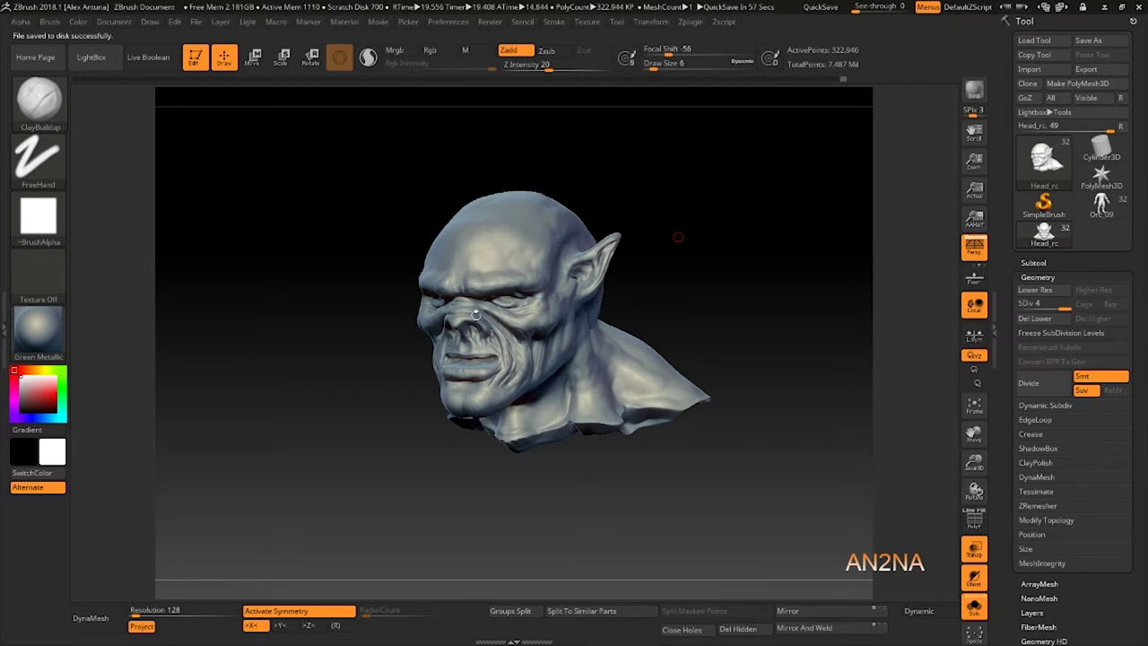
pyautogui.moveTo(692, 261)
pyautogui.mouseDown()
pyautogui.moveTo(638, 260)
pyautogui.moveTo(703, 253)
pyautogui.moveTo(543, 287)
pyautogui.mouseUp()
pyautogui.moveTo(627, 278)
pyautogui.mouseDown()
pyautogui.moveTo(636, 289)
pyautogui.moveTo(610, 275)
pyautogui.moveTo(585, 296)
pyautogui.mouseUp()
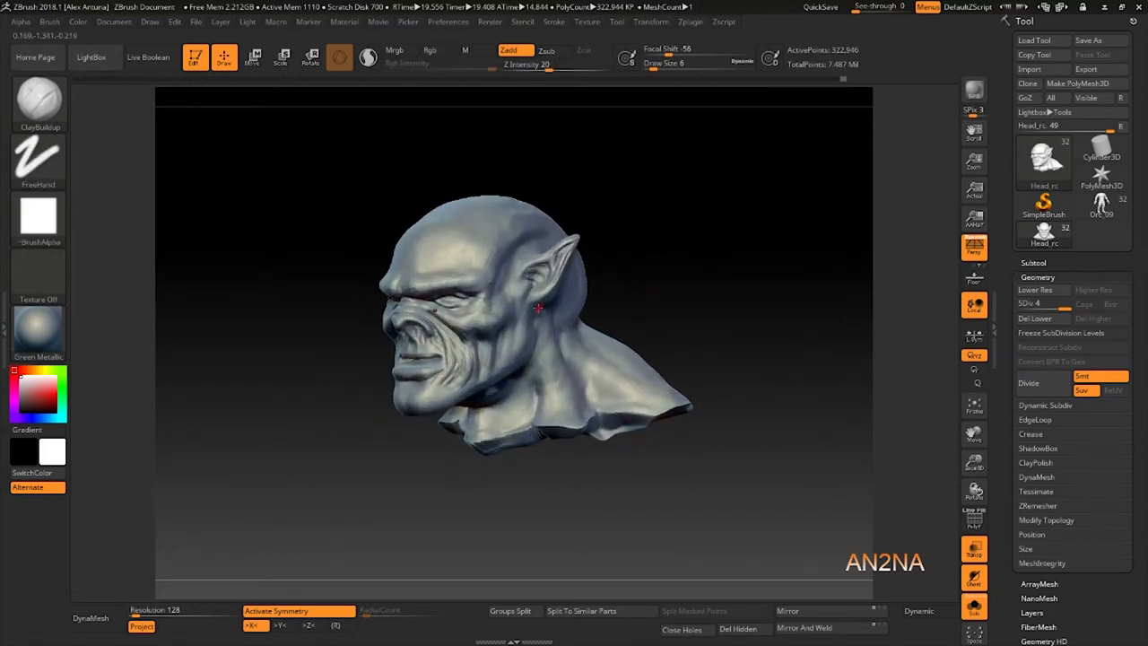
# Switch to the Move brush at draw size 54 and drop the head to subdivision level 1.
pyautogui.press(']')
pyautogui.press(']')
pyautogui.press(']')
pyautogui.press(']')
pyautogui.press(']')
pyautogui.press('b')
pyautogui.press('m')
pyautogui.press('v')
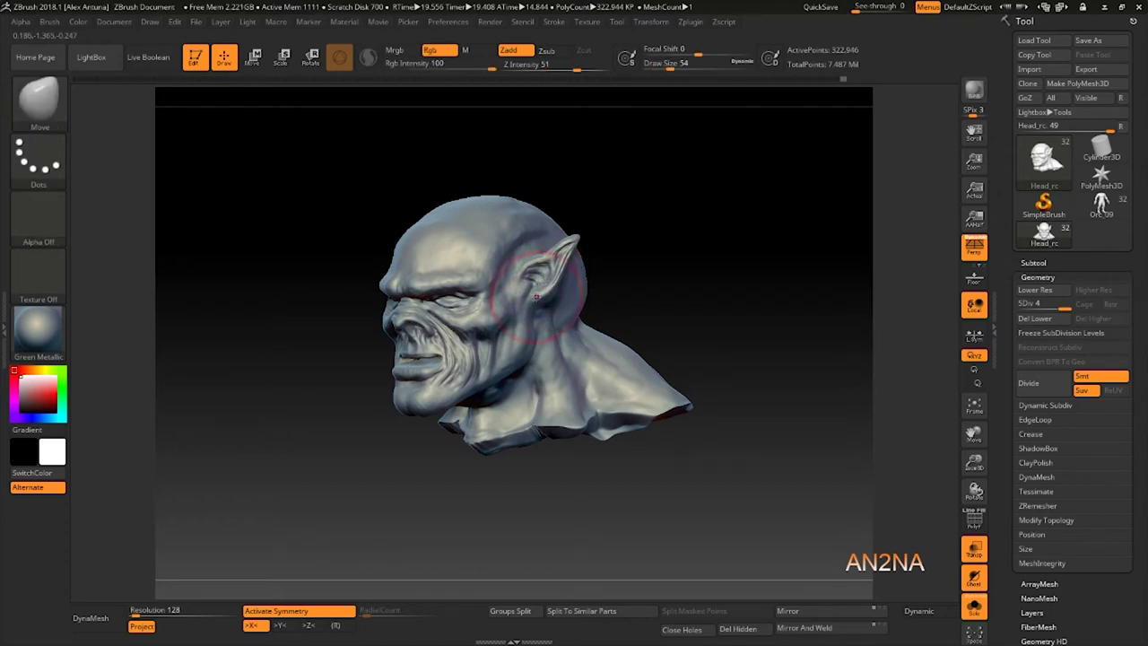
pyautogui.click(1031, 304)
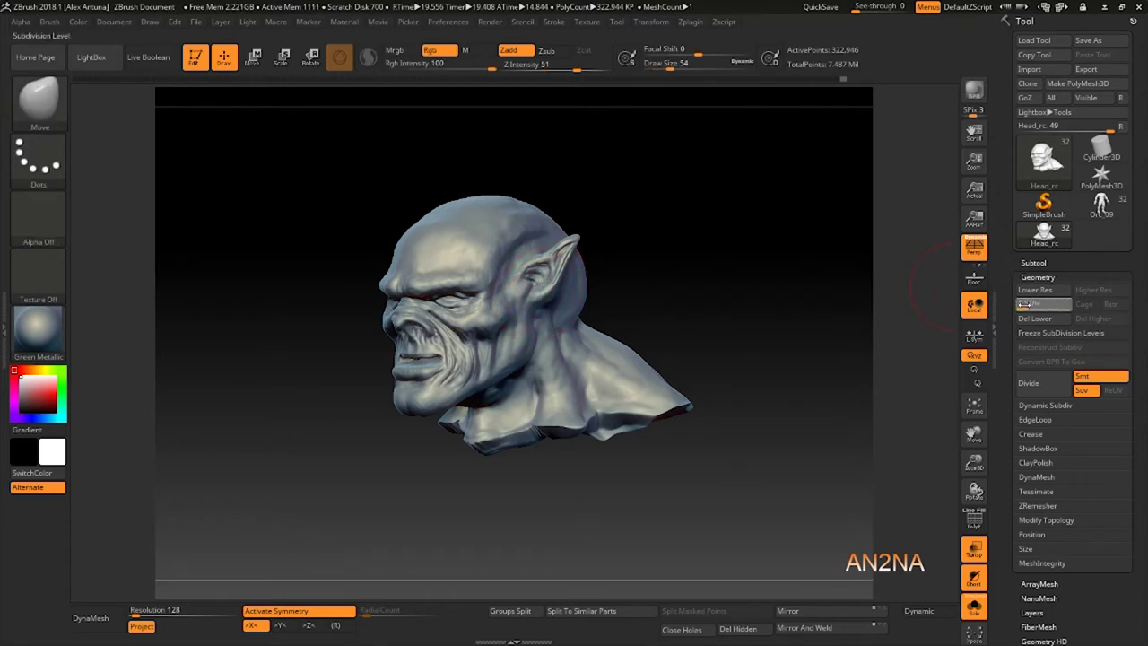
pyautogui.moveTo(1024, 304); pyautogui.dragTo(1014, 304)
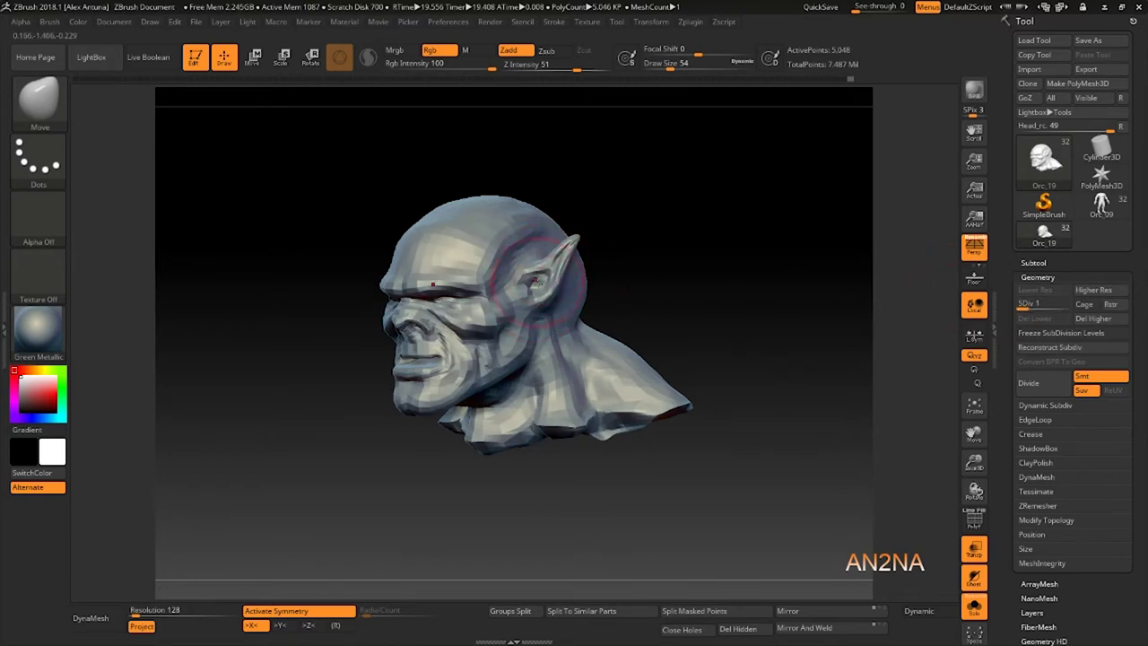
# Reshape the pointed ears with the Move brush, reducing the draw size to 42, and return the head to subdivision level 4.
pyautogui.moveTo(594, 273); pyautogui.dragTo(634, 280)
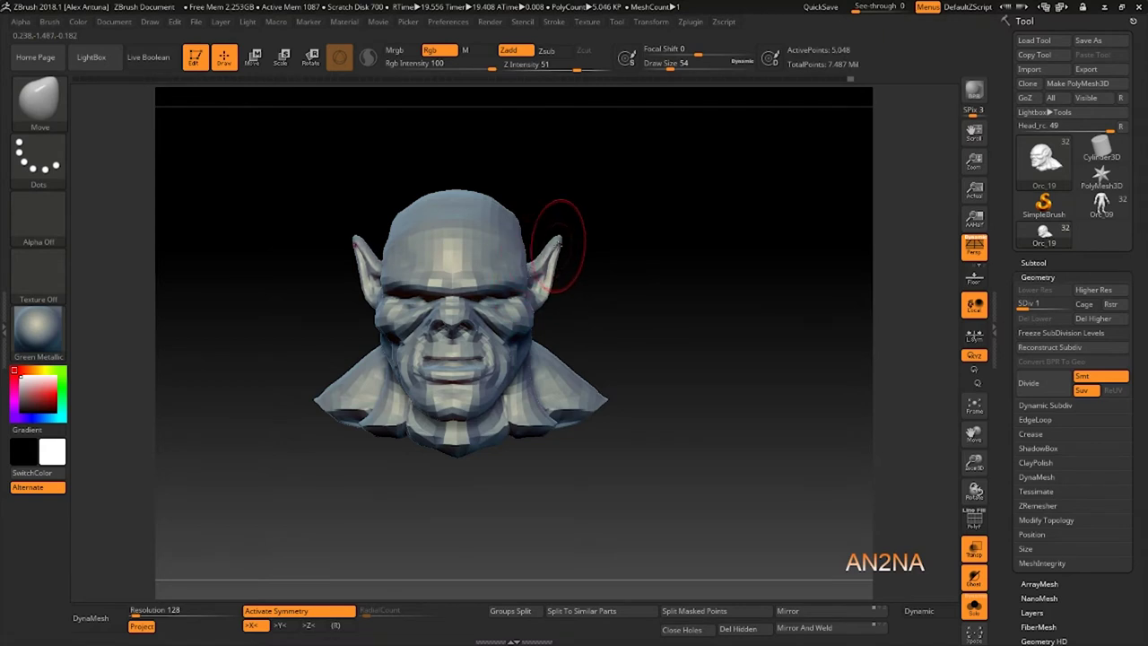
pyautogui.moveTo(613, 273); pyautogui.dragTo(569, 268)
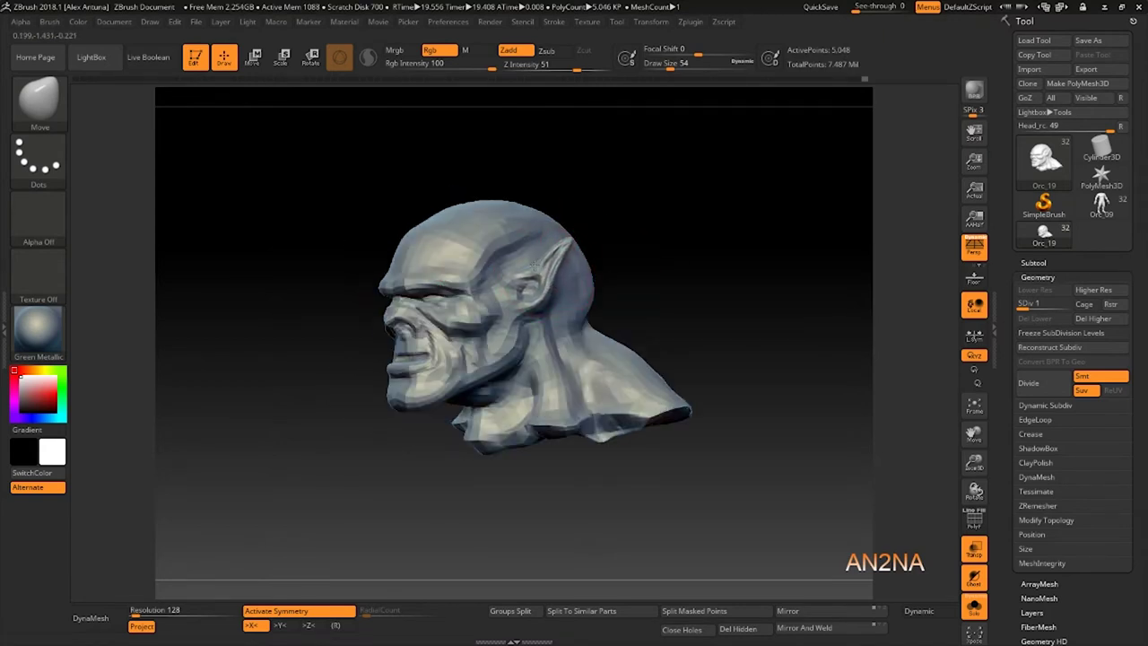
pyautogui.moveTo(636, 243)
pyautogui.mouseDown()
pyautogui.moveTo(602, 243)
pyautogui.moveTo(604, 278)
pyautogui.moveTo(577, 227)
pyautogui.mouseUp()
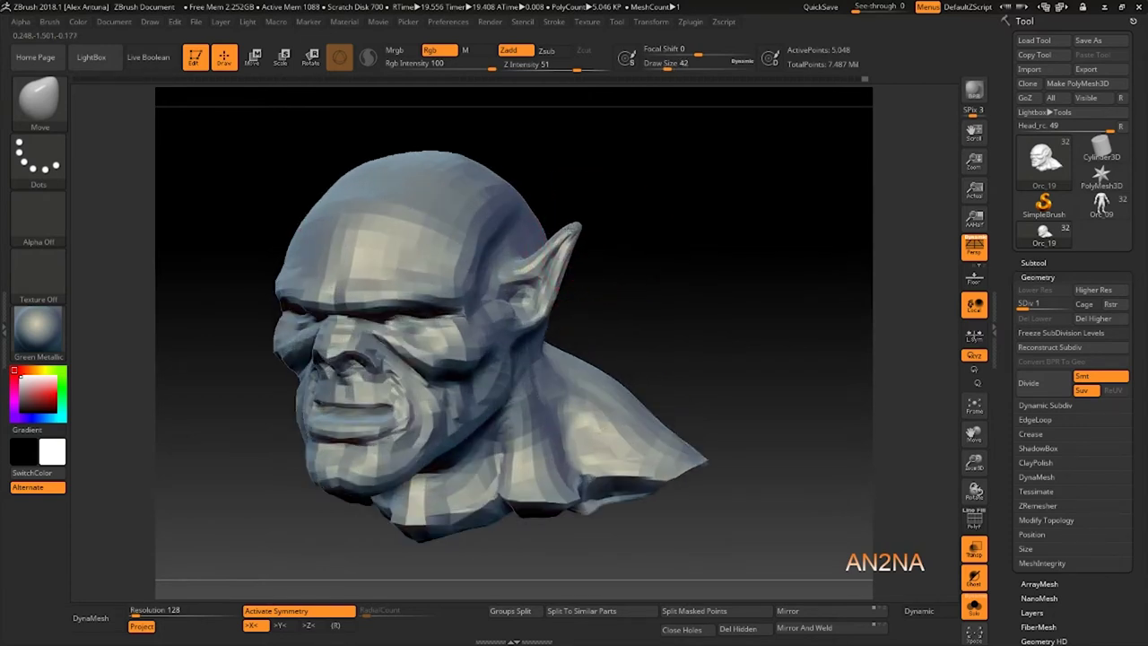
pyautogui.moveTo(646, 257); pyautogui.dragTo(583, 240)
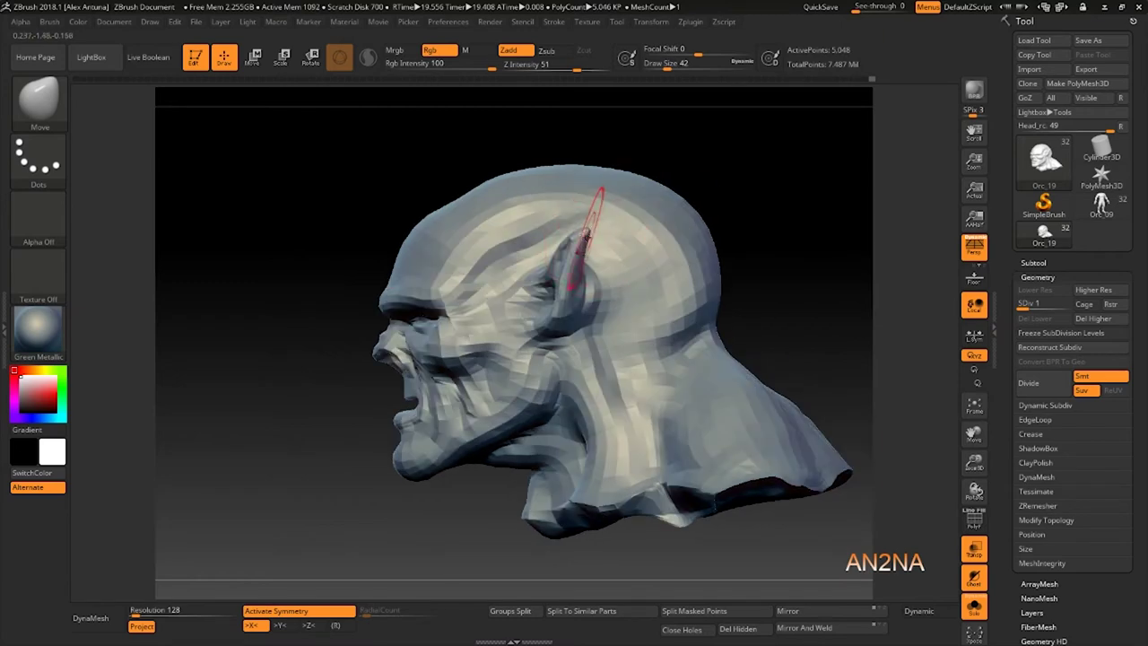
pyautogui.moveTo(225, 269); pyautogui.dragTo(316, 261)
pyautogui.moveTo(715, 295)
pyautogui.keyDown('shift'); pyautogui.mouseDown()
pyautogui.moveTo(712, 277)
pyautogui.moveTo(709, 292)
pyautogui.mouseUp(); pyautogui.keyUp('shift')
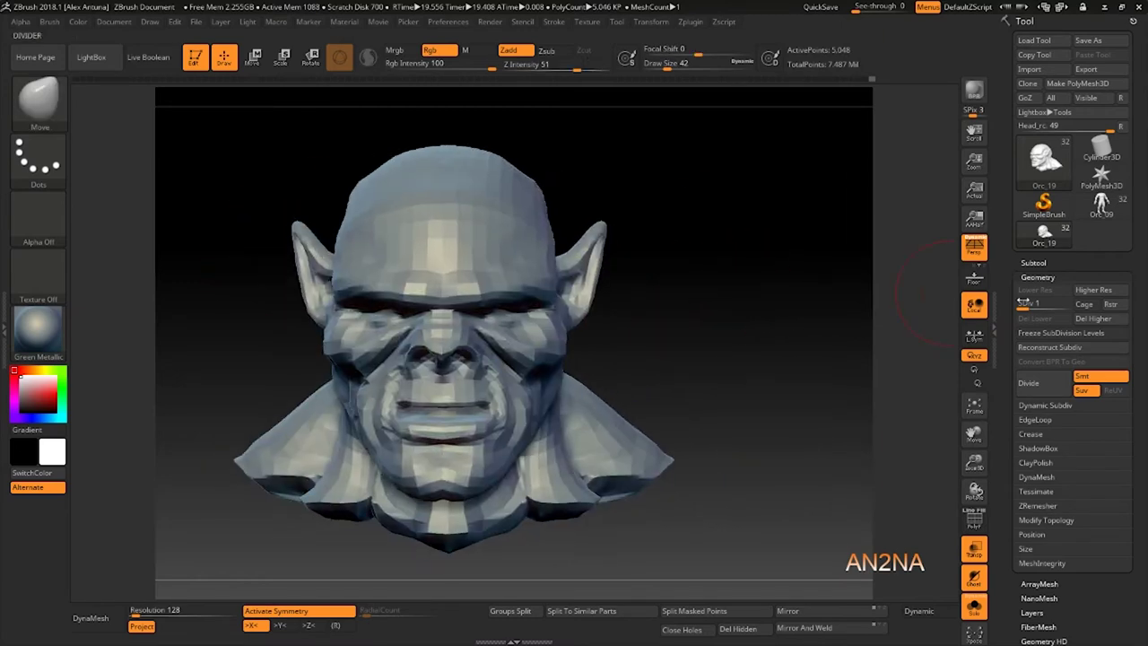
pyautogui.moveTo(1022, 304); pyautogui.dragTo(1068, 303)
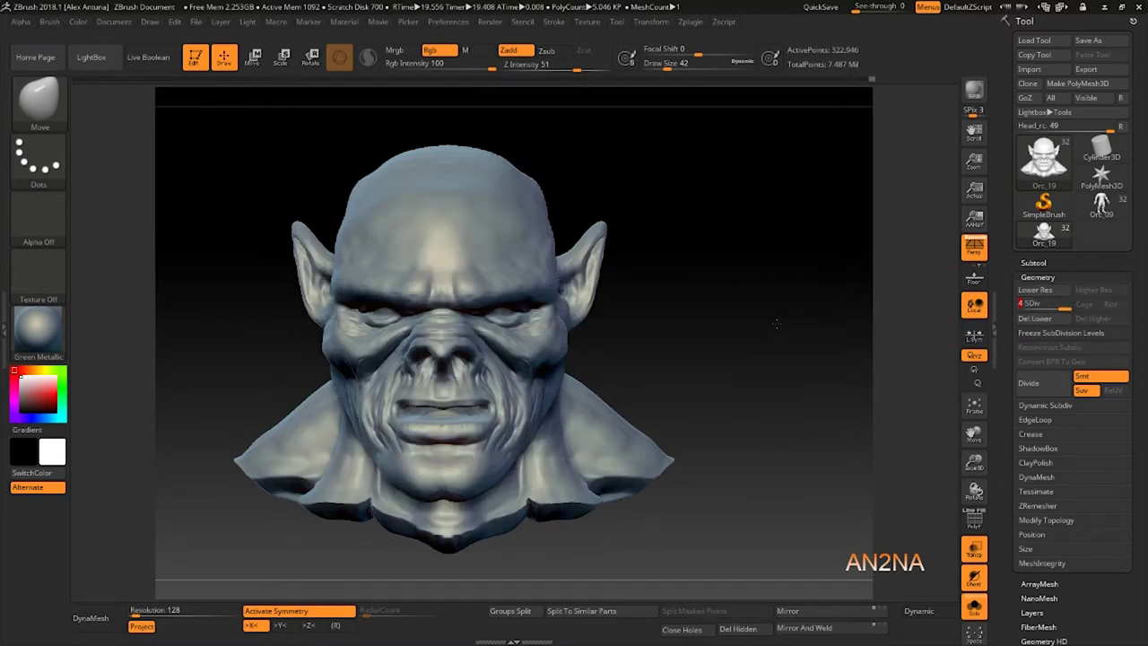
pyautogui.moveTo(777, 323)
pyautogui.mouseDown()
pyautogui.moveTo(667, 325)
pyautogui.moveTo(511, 289)
pyautogui.mouseUp()
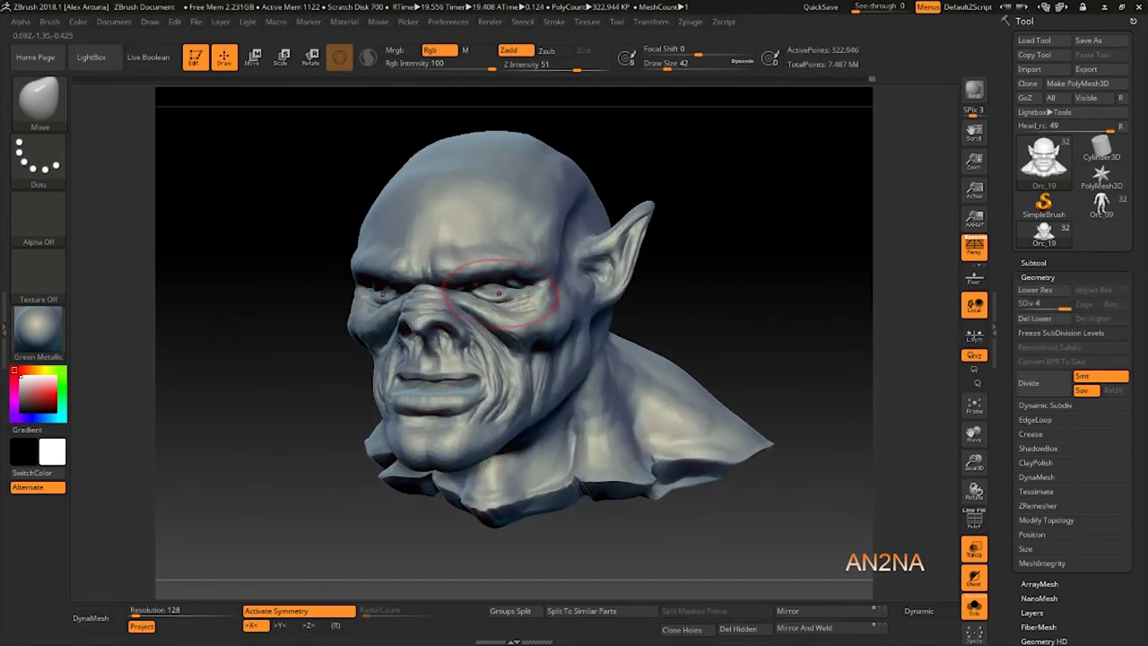
# Build up the frown bulges above the inner brows with ClayBuildup at draw size 10.
pyautogui.press('[')
pyautogui.press('[')
pyautogui.press('b')
pyautogui.press('c')
pyautogui.press('b')
pyautogui.press('[')
pyautogui.press('[')
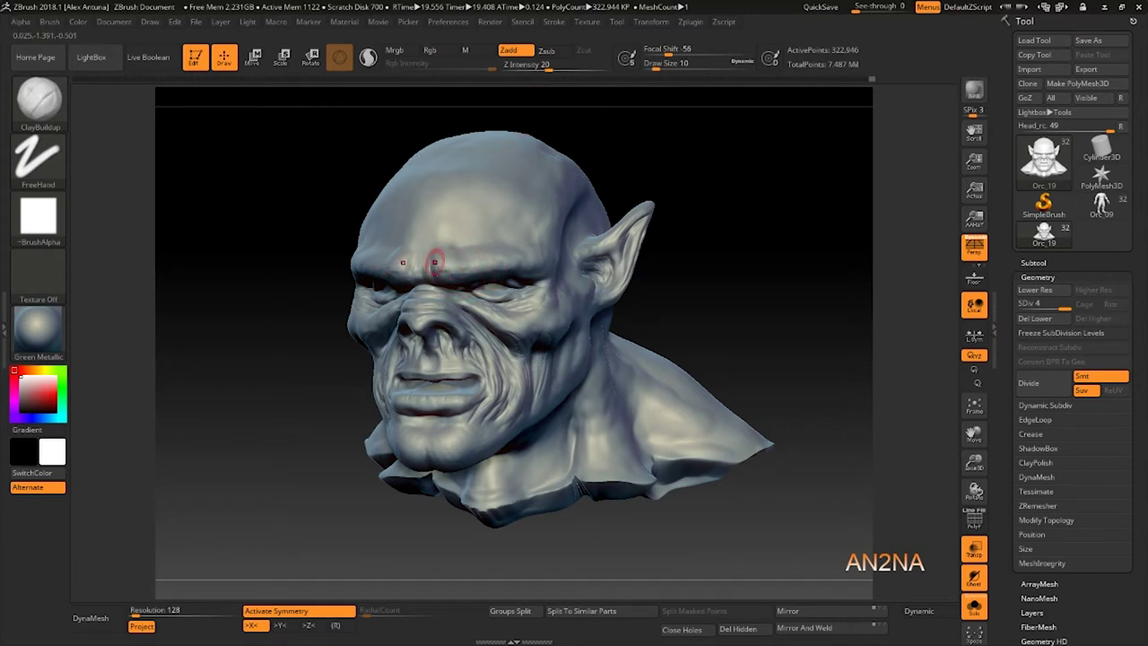
pyautogui.moveTo(431, 255)
pyautogui.mouseDown()
pyautogui.moveTo(428, 276)
pyautogui.moveTo(450, 275)
pyautogui.mouseUp()
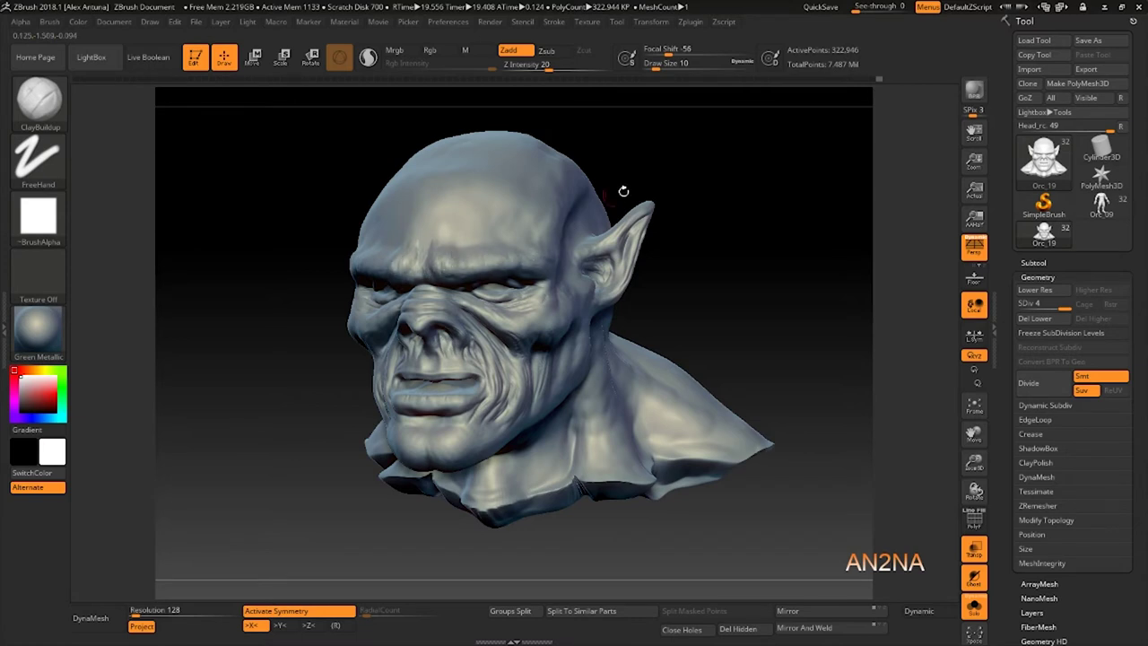
pyautogui.keyDown('alt'); pyautogui.moveTo(672, 159); pyautogui.dragTo(520, 282); pyautogui.keyUp('alt')
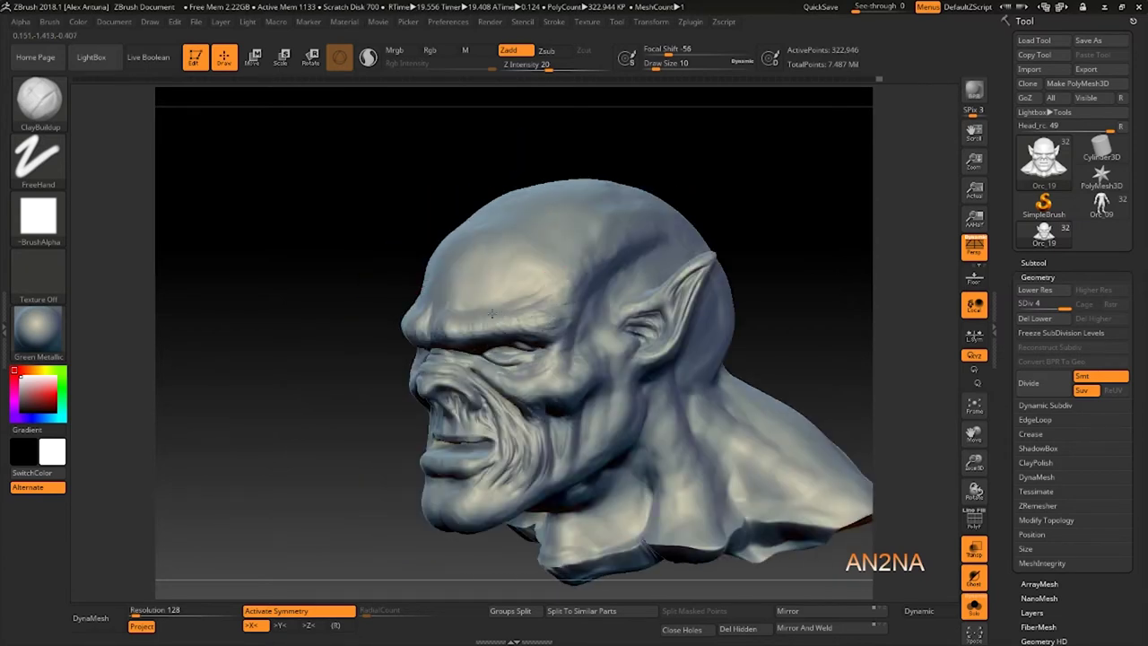
pyautogui.press('shift')
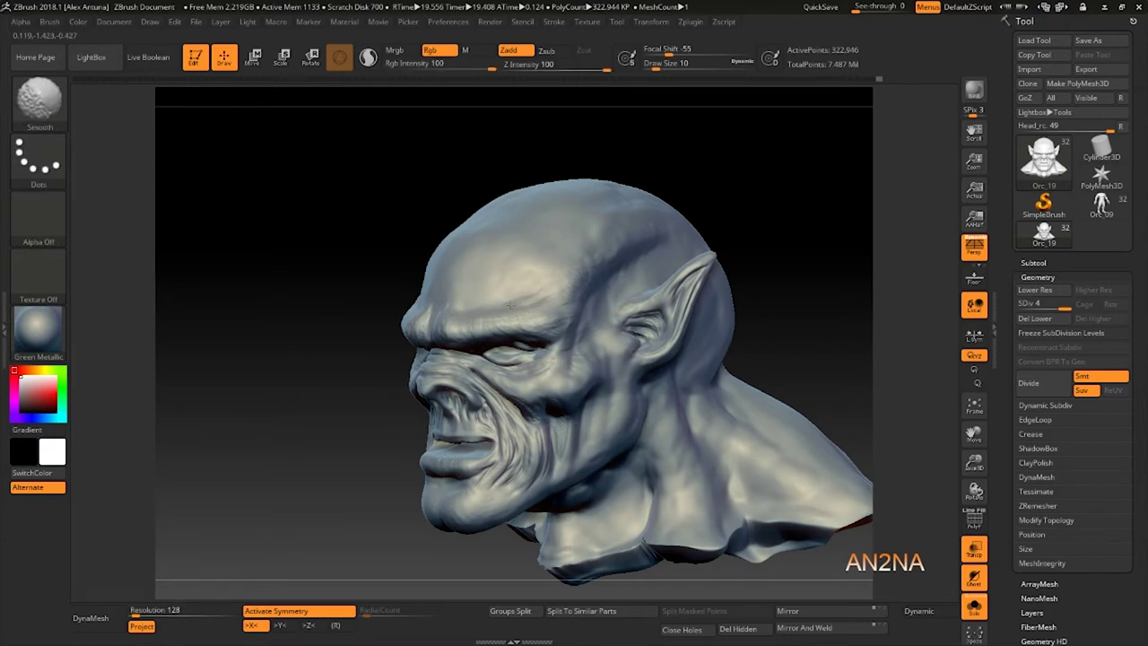
# Build up horizontal wrinkles across the forehead with ClayBuildup, undoing the last three strokes.
pyautogui.moveTo(307, 320)
pyautogui.mouseDown()
pyautogui.moveTo(487, 305)
pyautogui.moveTo(420, 298)
pyautogui.mouseUp()
pyautogui.moveTo(420, 298)
pyautogui.mouseDown()
pyautogui.moveTo(387, 301)
pyautogui.moveTo(409, 301)
pyautogui.mouseUp()
pyautogui.moveTo(516, 300); pyautogui.dragTo(410, 296)
pyautogui.moveTo(484, 287)
pyautogui.mouseDown()
pyautogui.moveTo(413, 286)
pyautogui.moveTo(442, 280)
pyautogui.mouseUp()
pyautogui.hotkey('ctrl', 'z')
pyautogui.hotkey('ctrl', 'z')
pyautogui.hotkey('ctrl', 'z')
# Lower the Smooth brush's Z Intensity to 15 and soften the forehead wrinkles.
pyautogui.press('shift')
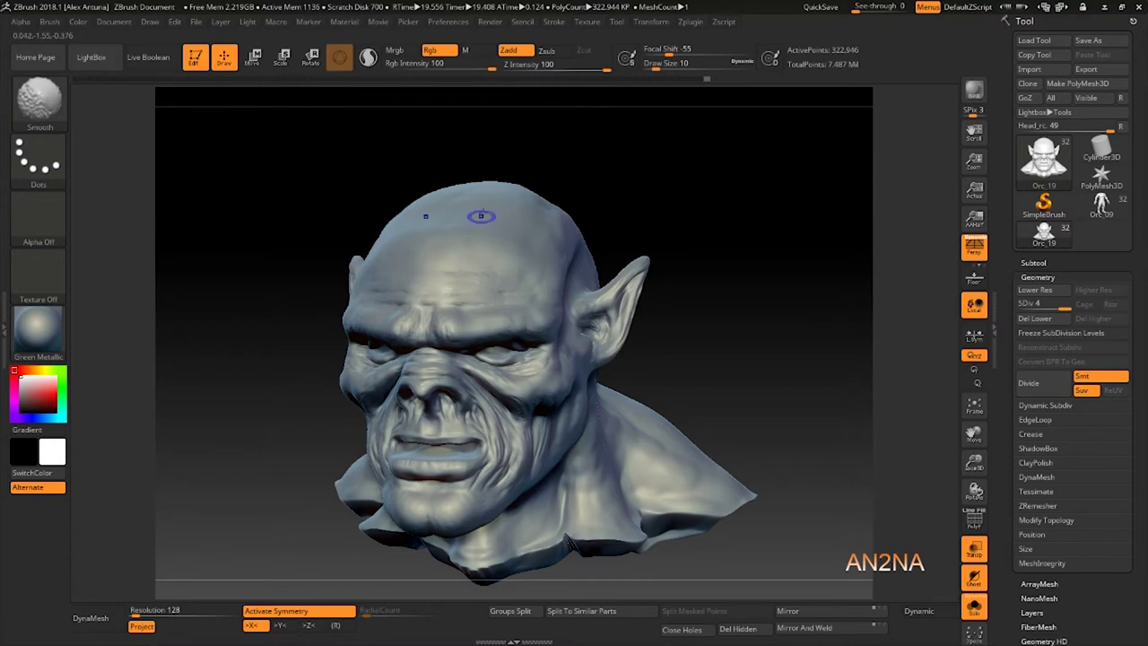
pyautogui.keyDown('shift'); pyautogui.click(583, 65); pyautogui.keyUp('shift')
pyautogui.moveTo(584, 67); pyautogui.dragTo(525, 66)
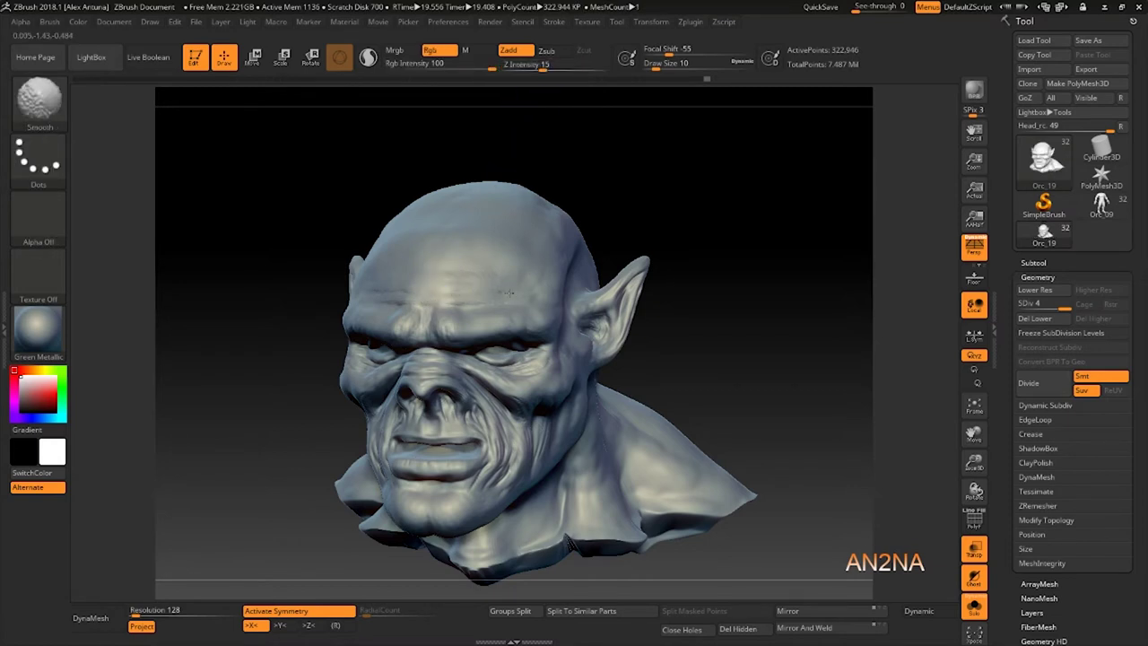
pyautogui.press('shift')
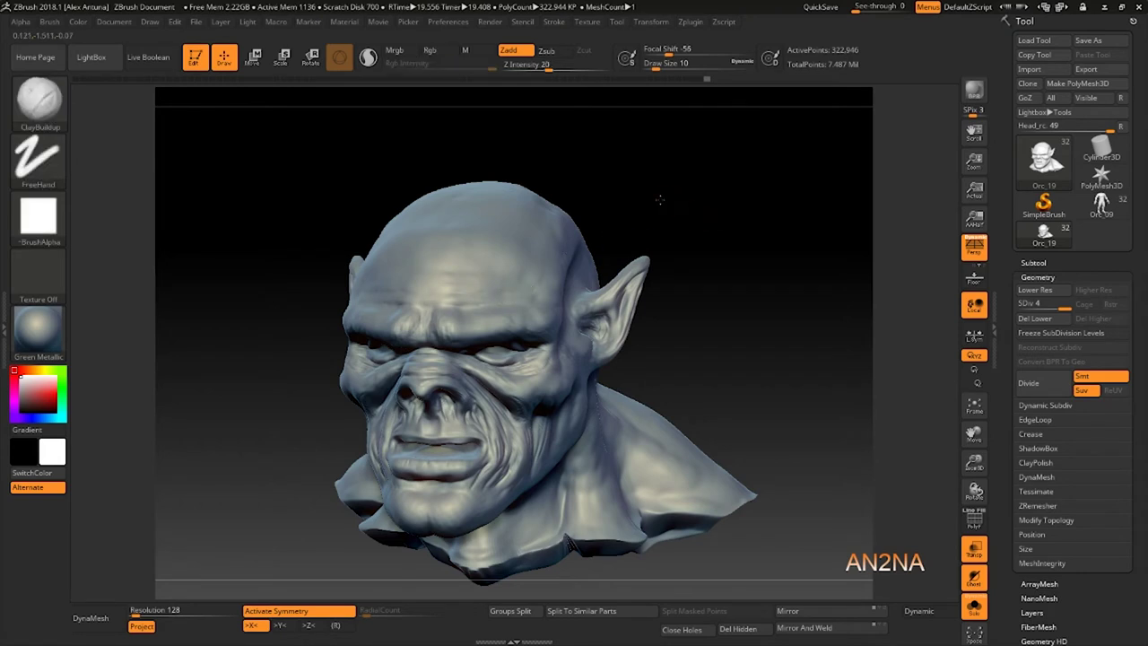
# Add further ClayBuildup wrinkles across the middle of the forehead and lightly smooth them down to the brows.
pyautogui.moveTo(659, 199); pyautogui.dragTo(403, 305)
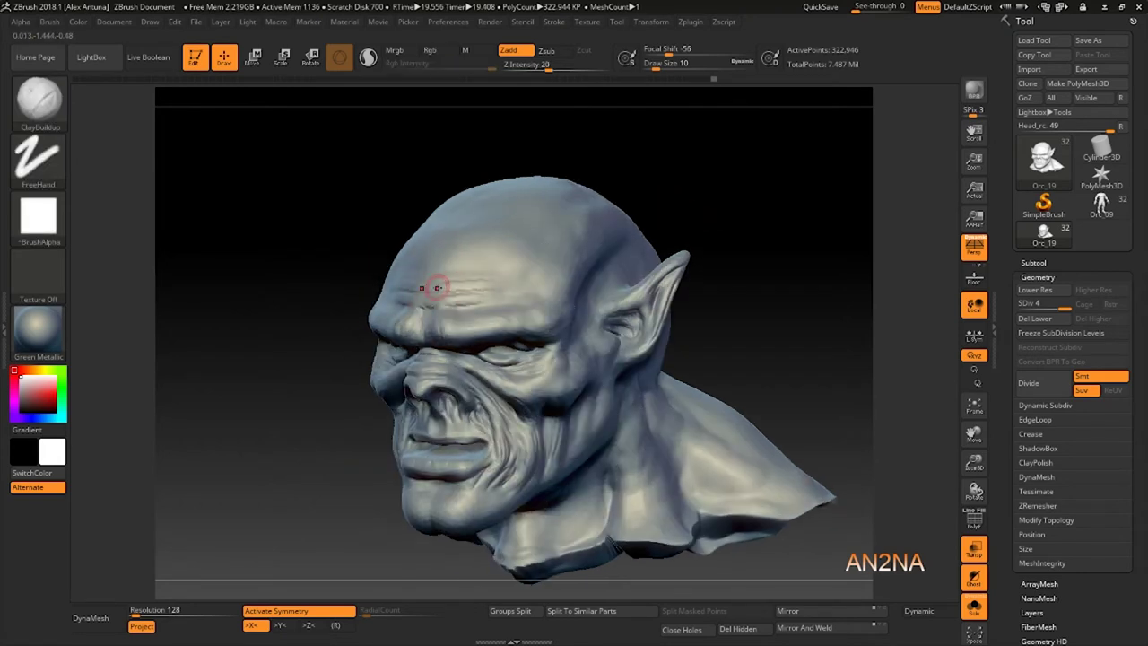
pyautogui.press('shift')
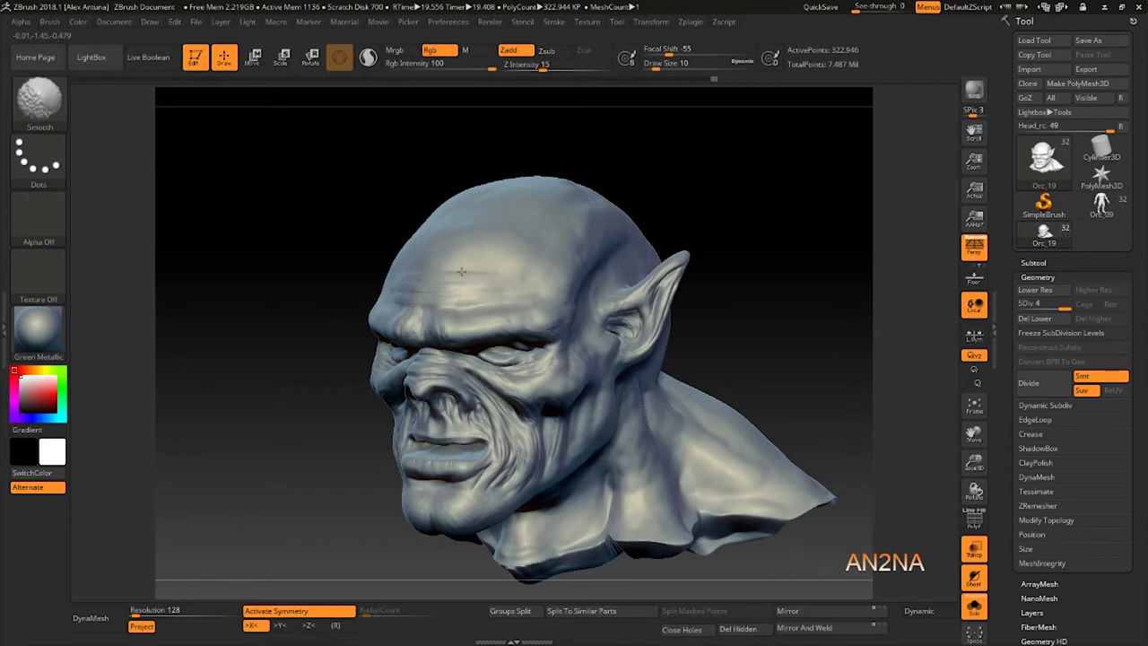
pyautogui.press('shift')
pyautogui.keyDown('shift'); pyautogui.moveTo(288, 372); pyautogui.dragTo(313, 362); pyautogui.keyUp('shift')
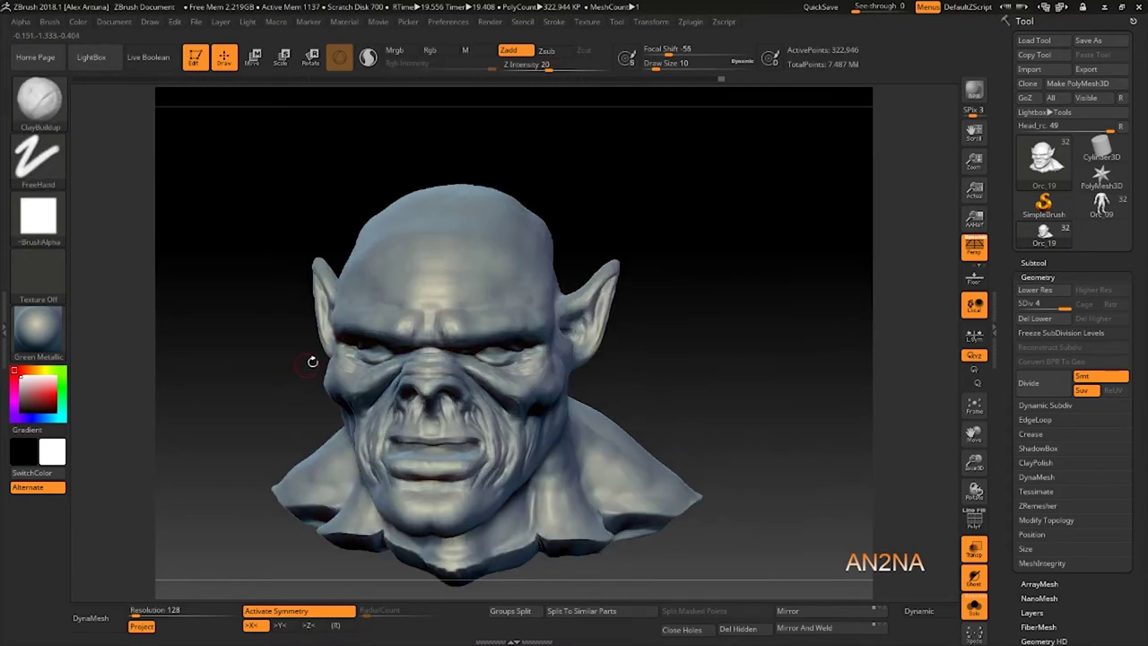
pyautogui.keyDown('alt'); pyautogui.moveTo(711, 370); pyautogui.dragTo(712, 329); pyautogui.keyUp('alt')
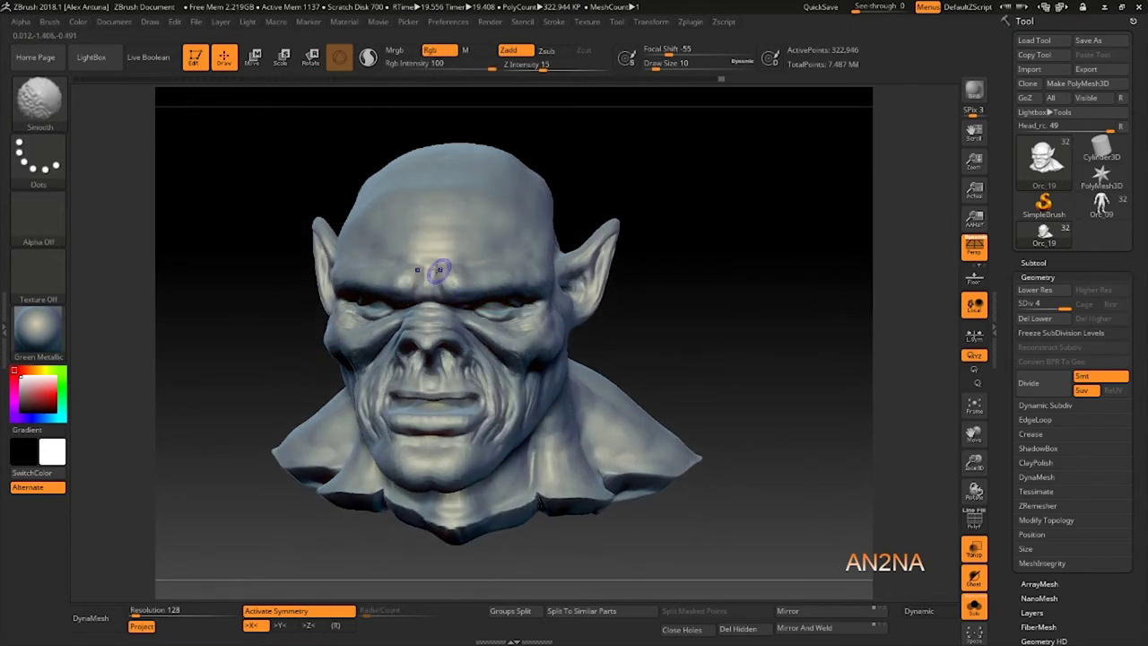
pyautogui.moveTo(441, 269)
pyautogui.keyDown('shift'); pyautogui.mouseDown()
pyautogui.moveTo(443, 290)
pyautogui.moveTo(446, 274)
pyautogui.mouseUp(); pyautogui.keyUp('shift')
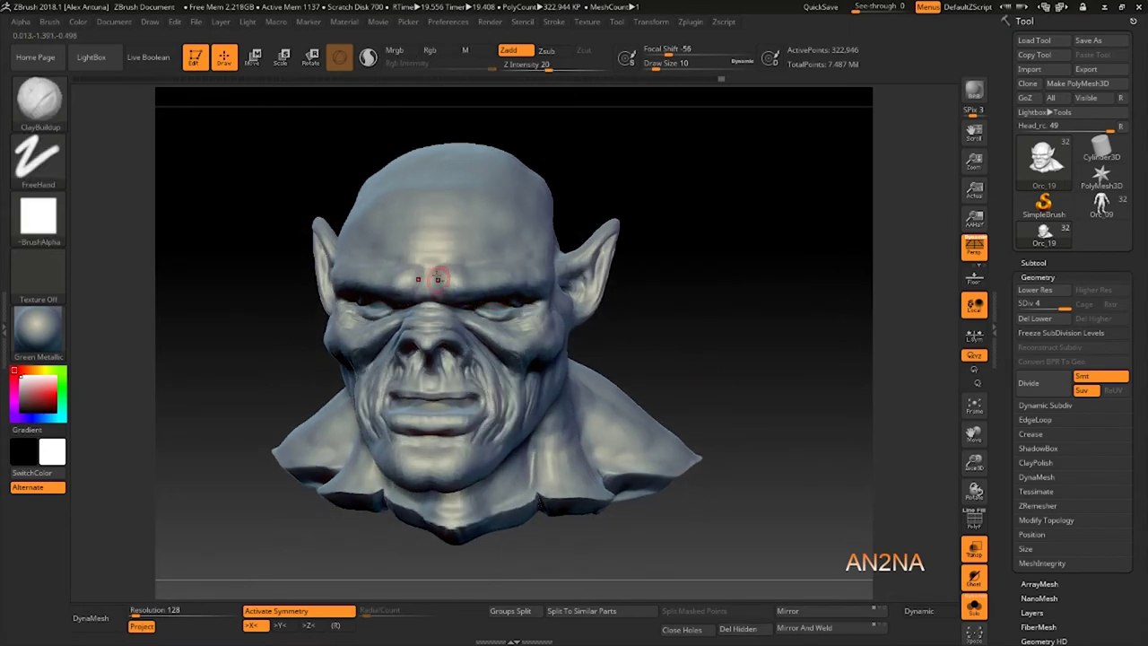
# Carve vertical frown creases between the brows with DamStandard, reducing the draw size to 8.
pyautogui.moveTo(436, 272)
pyautogui.keyDown('ctrl'); pyautogui.mouseDown(button='right')
pyautogui.moveTo(480, 321)
pyautogui.moveTo(499, 299)
pyautogui.mouseUp(button='right'); pyautogui.keyUp('ctrl')
pyautogui.press('b')
pyautogui.press('d')
pyautogui.press('s')
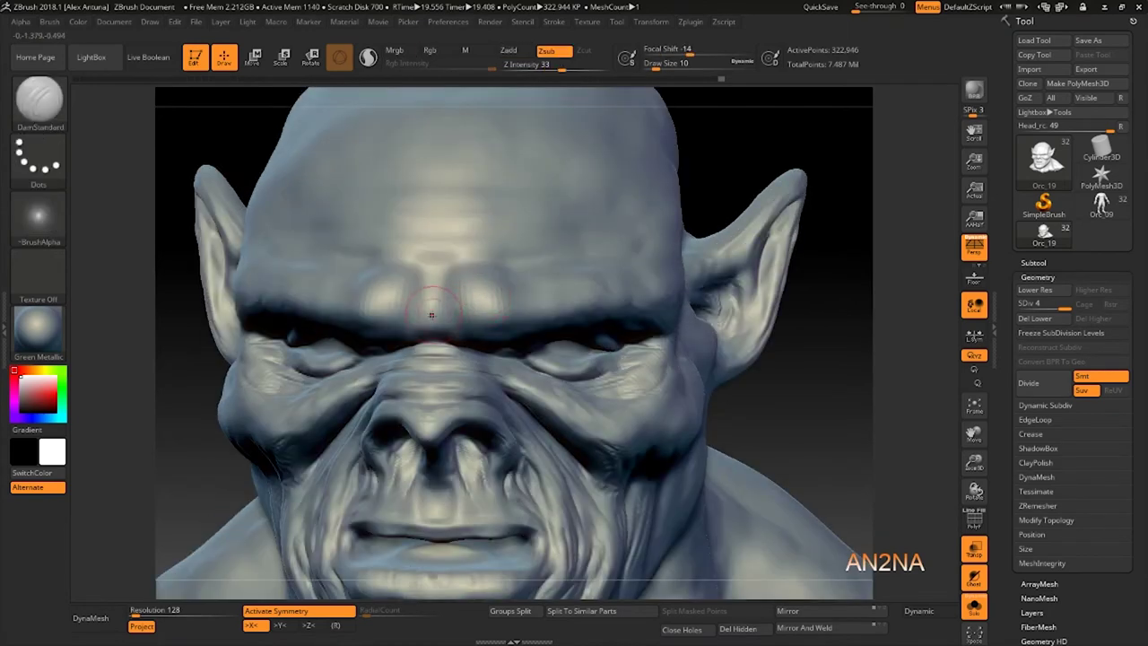
pyautogui.moveTo(452, 295); pyautogui.dragTo(453, 294)
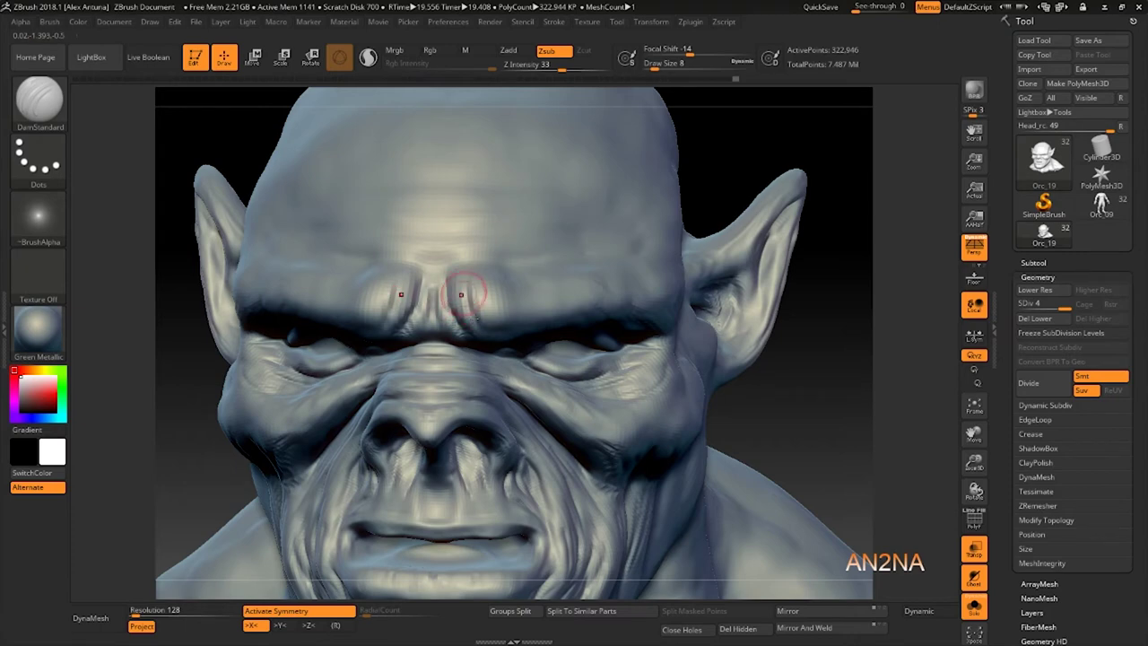
pyautogui.moveTo(510, 285); pyautogui.dragTo(447, 351, button='right')
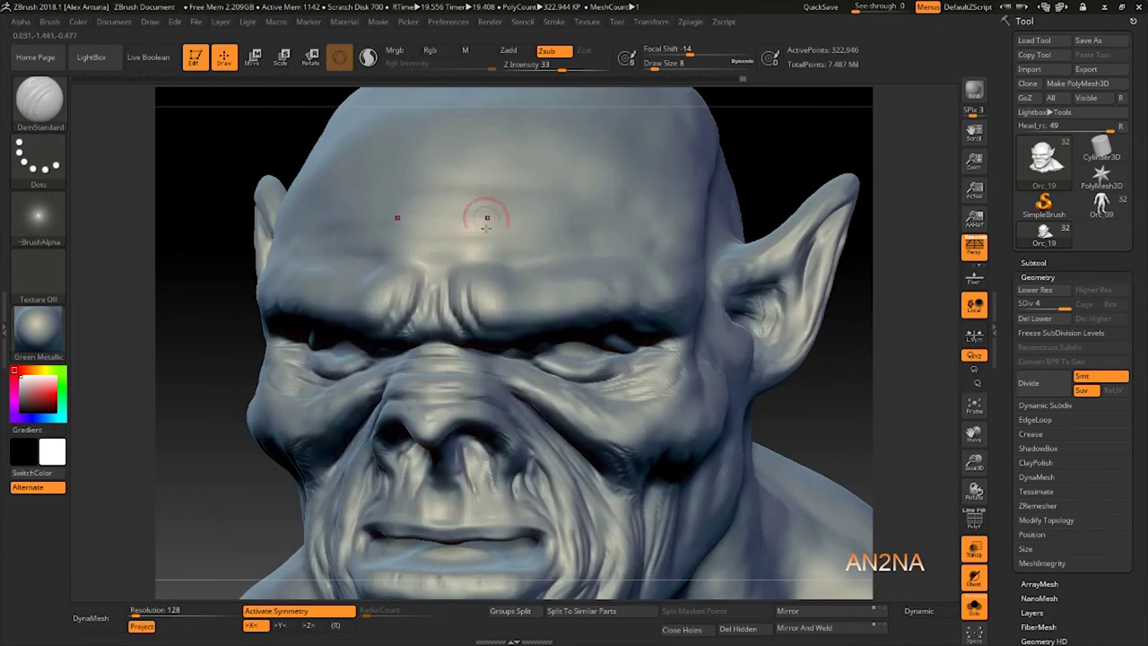
# Build up thin vertical folds between the brows with ClayBuildup at draw sizes 4 to 5 and soften their upper ends with Smooth.
pyautogui.press('b')
pyautogui.press('c')
pyautogui.press('b')
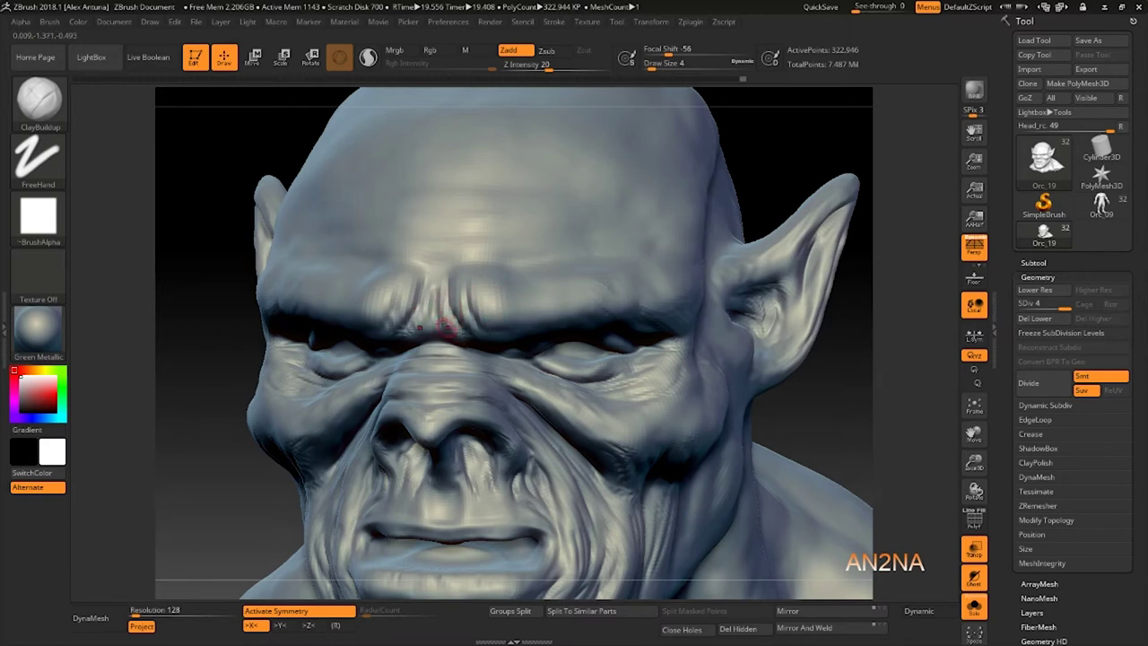
pyautogui.moveTo(446, 327); pyautogui.dragTo(436, 313)
pyautogui.moveTo(445, 255)
pyautogui.mouseDown()
pyautogui.moveTo(442, 314)
pyautogui.moveTo(476, 320)
pyautogui.mouseUp()
pyautogui.moveTo(471, 280); pyautogui.dragTo(471, 323)
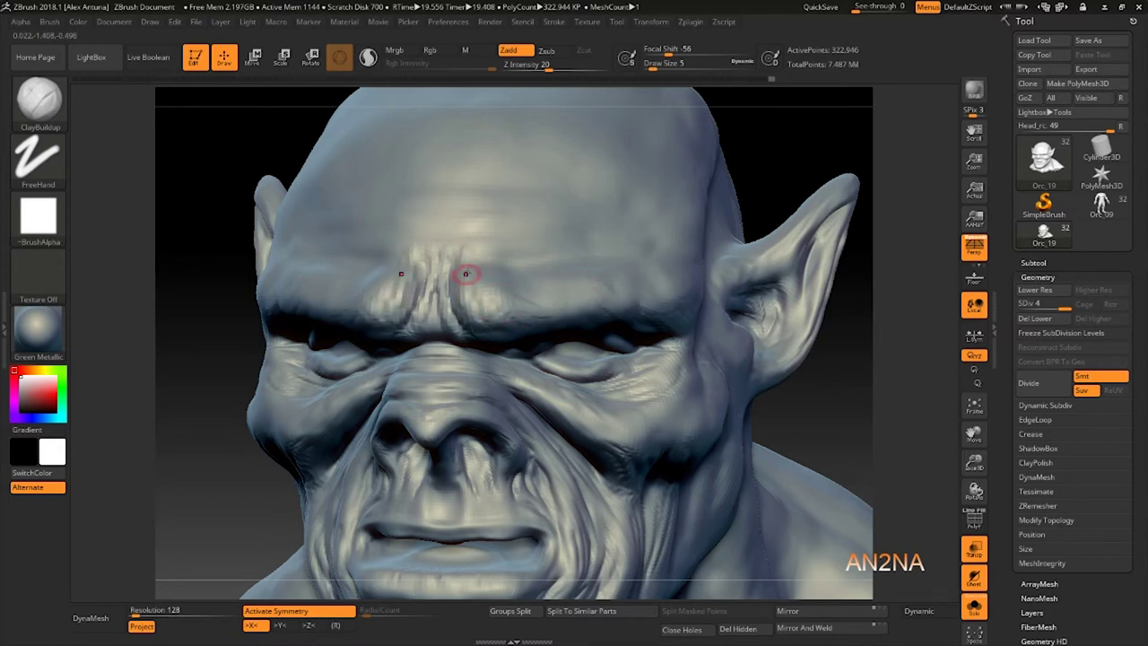
pyautogui.press('shift')
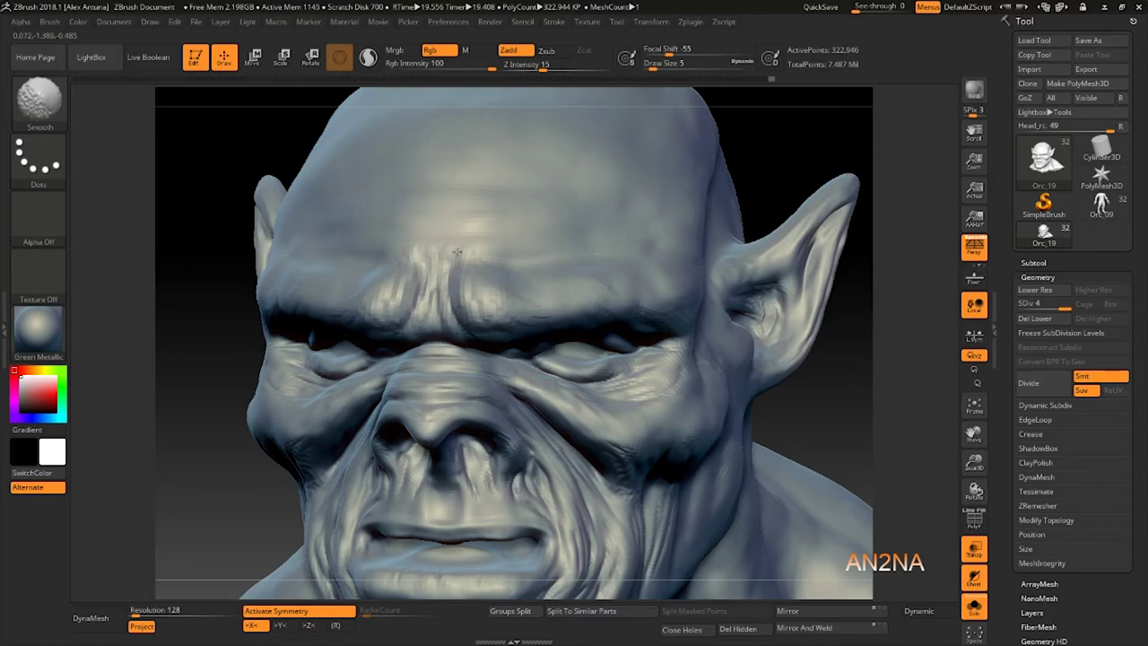
pyautogui.keyDown('shift'); pyautogui.moveTo(458, 252); pyautogui.dragTo(506, 244); pyautogui.keyUp('shift')
pyautogui.keyDown('alt'); pyautogui.moveTo(770, 176); pyautogui.dragTo(773, 152); pyautogui.keyUp('alt')
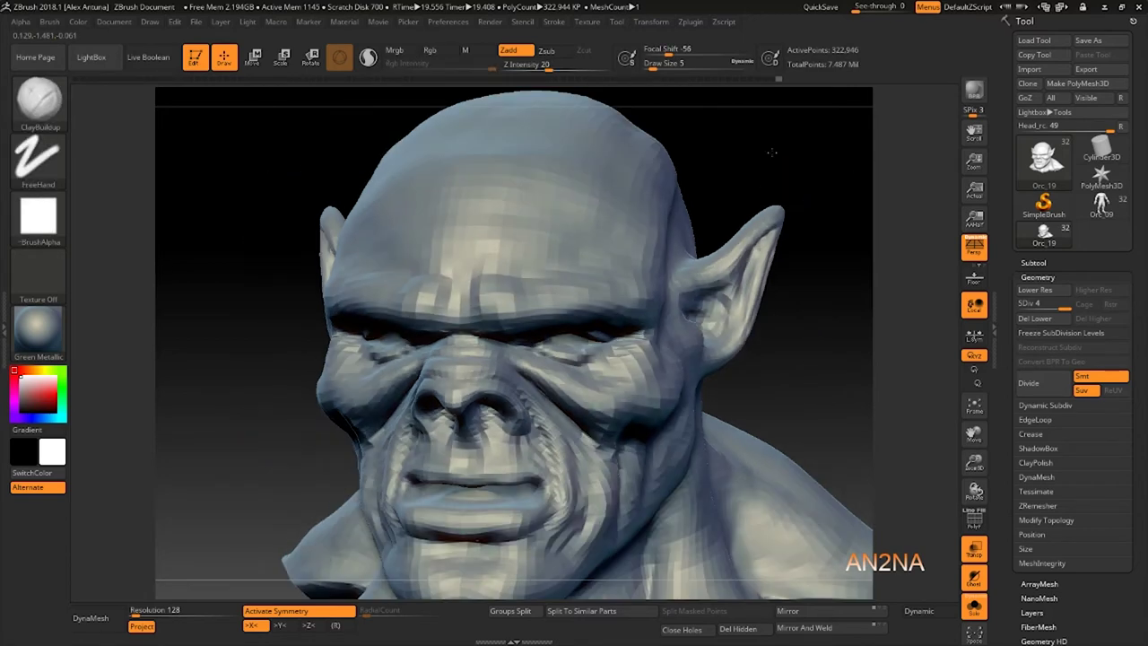
# Refine the folds around the nose bridge with ClayBuildup at draw size 5, and check the whole head.
pyautogui.moveTo(471, 346); pyautogui.dragTo(513, 415, button='right')
pyautogui.keyDown('alt'); pyautogui.moveTo(467, 357); pyautogui.dragTo(474, 391, button='right'); pyautogui.keyUp('alt')
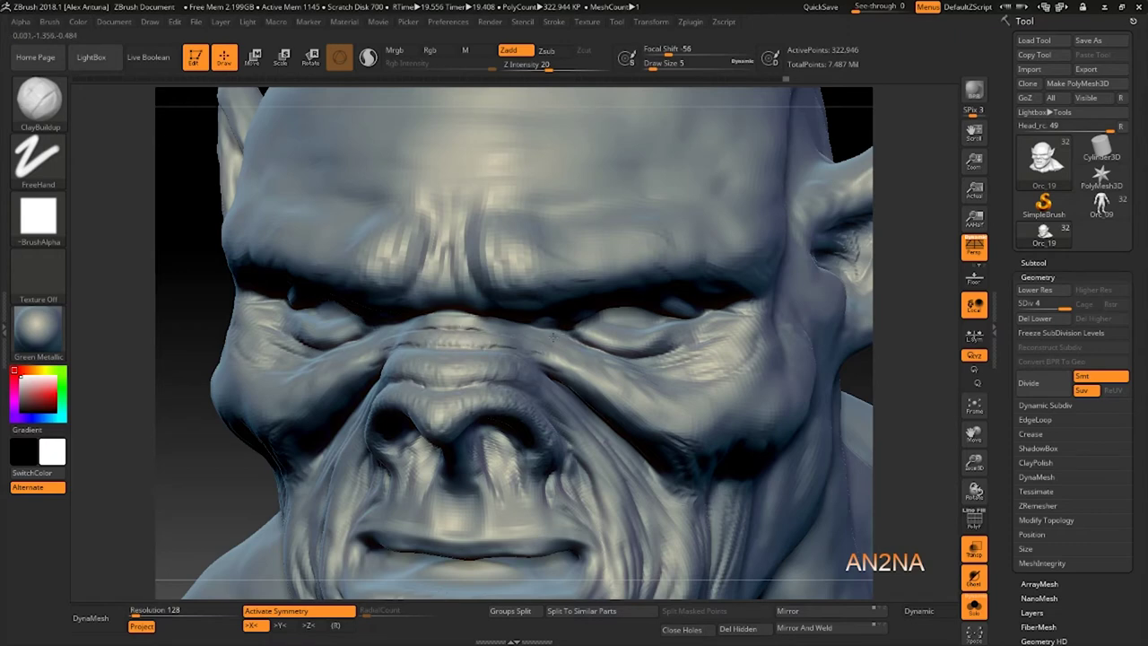
pyautogui.moveTo(632, 415); pyautogui.dragTo(577, 366)
pyautogui.keyDown('ctrl'); pyautogui.moveTo(576, 366); pyautogui.dragTo(818, 337, button='right'); pyautogui.keyUp('ctrl')
pyautogui.moveTo(819, 338); pyautogui.dragTo(793, 355)
pyautogui.keyDown('ctrl'); pyautogui.moveTo(793, 356); pyautogui.dragTo(759, 242, button='right'); pyautogui.keyUp('ctrl')
pyautogui.moveTo(734, 348); pyautogui.dragTo(741, 295)
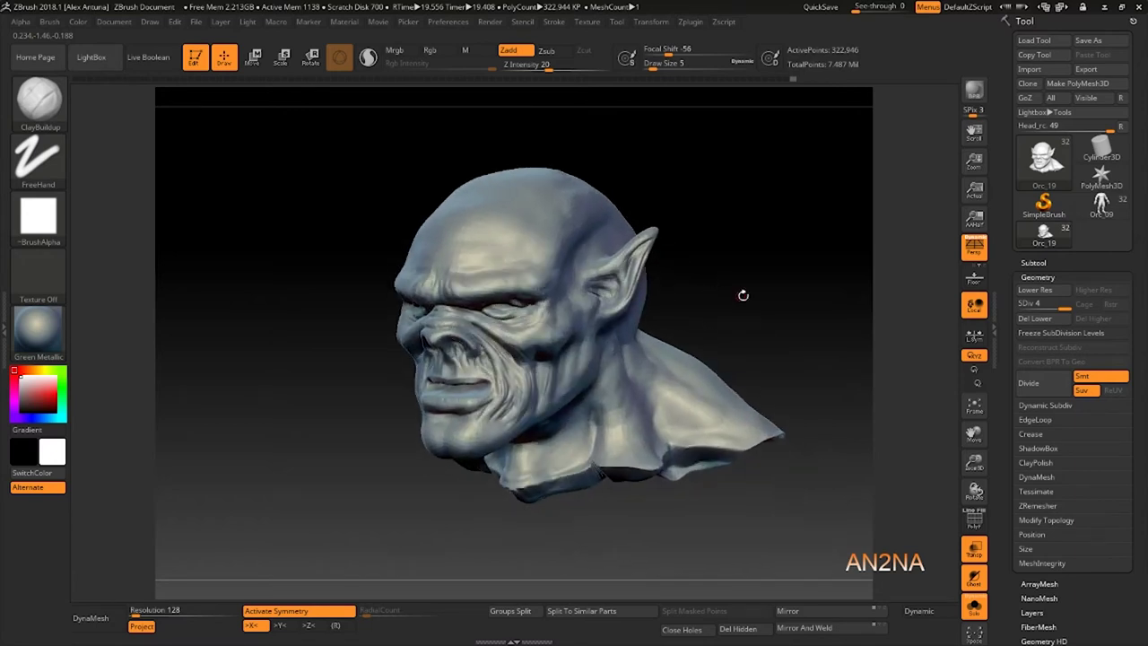
# Turn off Solo and Transparency to show the whole orc figure, and render it with BPR.
pyautogui.click(1050, 263)
pyautogui.click(978, 609)
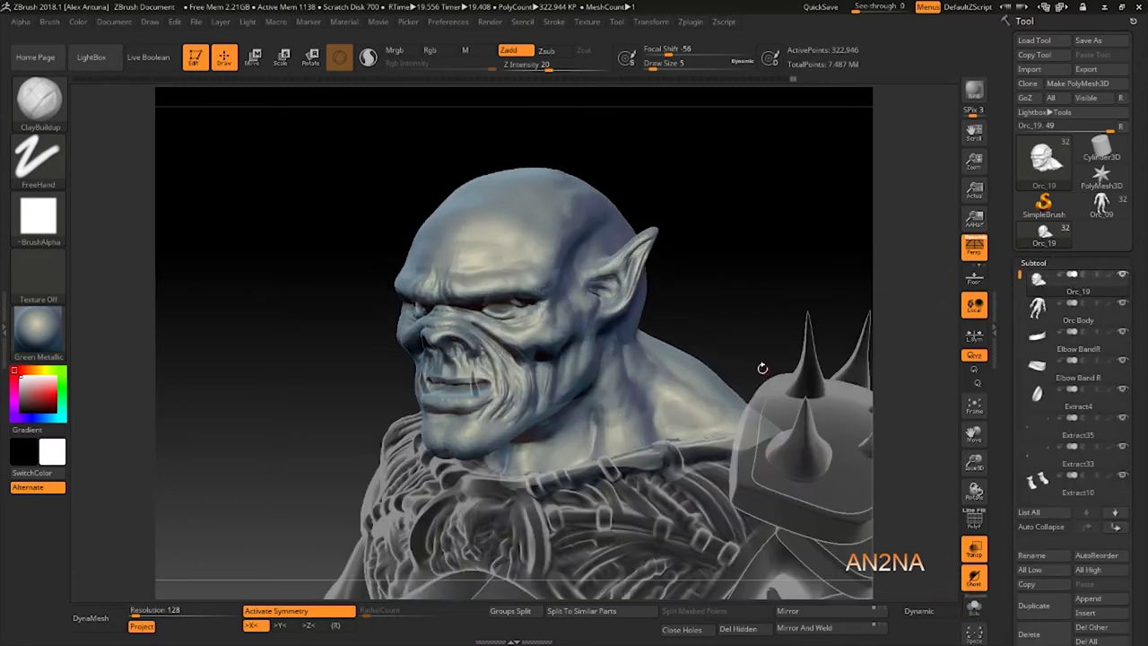
pyautogui.keyDown('alt'); pyautogui.moveTo(741, 237); pyautogui.dragTo(743, 199); pyautogui.keyUp('alt')
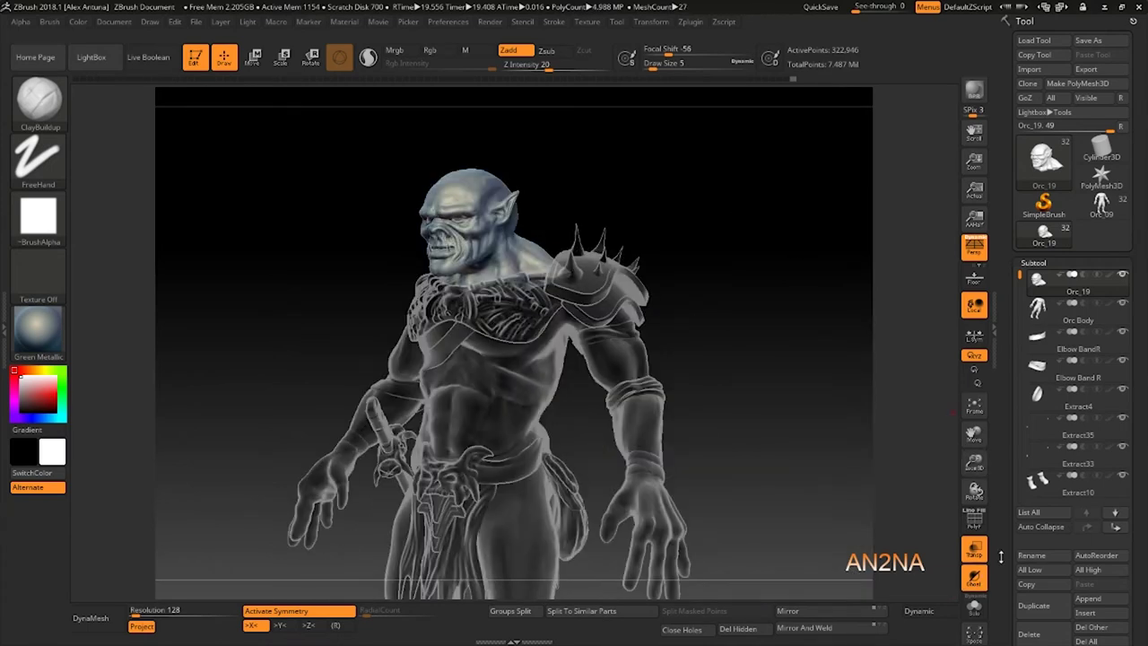
pyautogui.click(975, 547)
pyautogui.moveTo(790, 331); pyautogui.dragTo(771, 310)
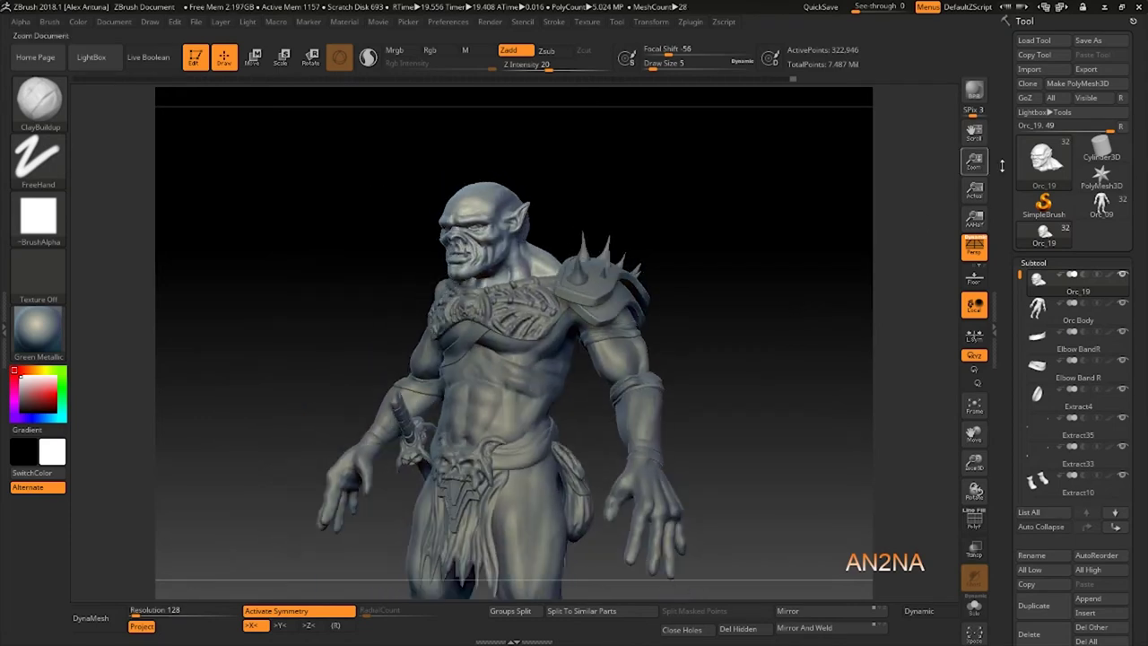
pyautogui.click(976, 90)
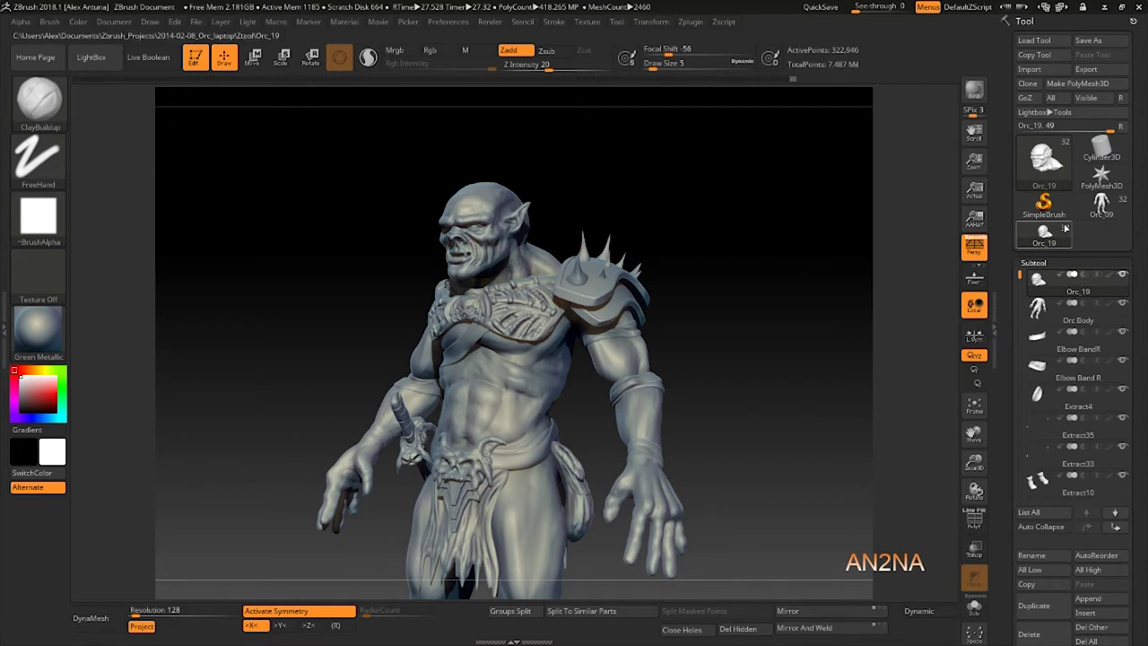
# Switch to the Orc_09 tool and select its Orc_16 head subtool for comparison.
pyautogui.moveTo(1048, 235)
pyautogui.moveTo(1104, 211)
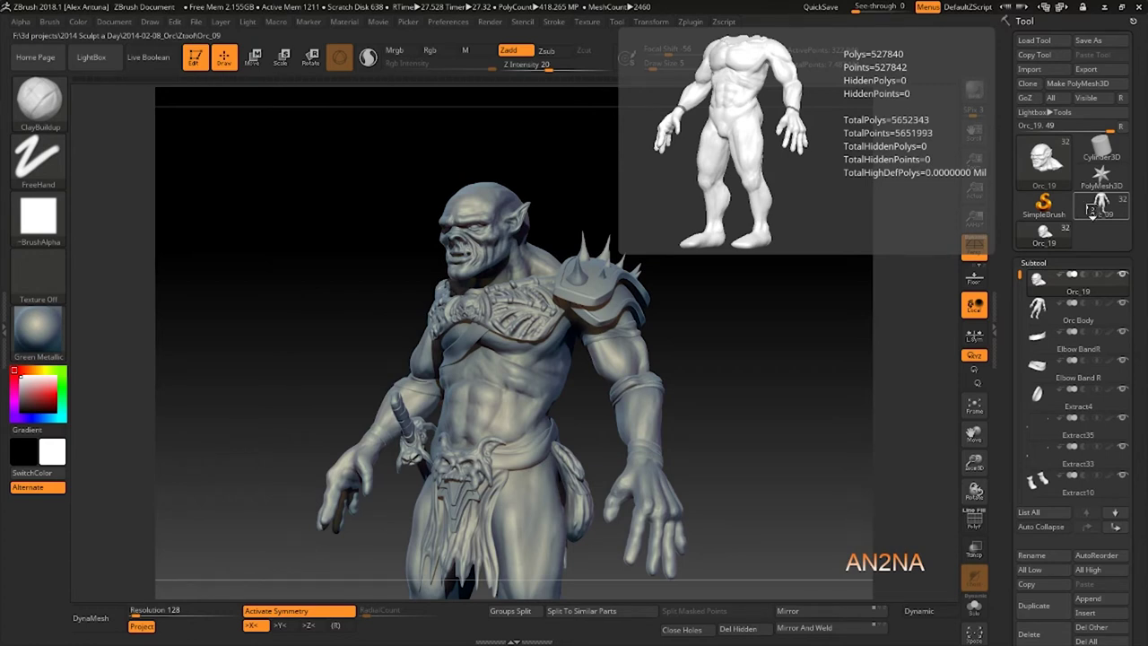
pyautogui.click(1095, 210)
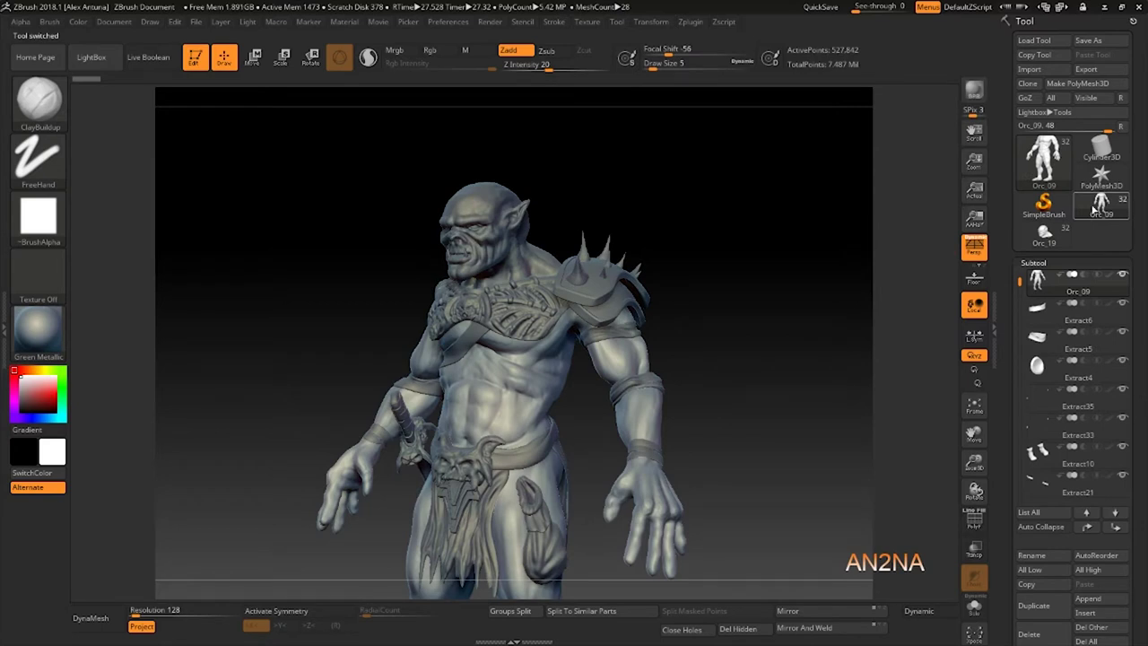
pyautogui.moveTo(1022, 285); pyautogui.dragTo(1020, 269)
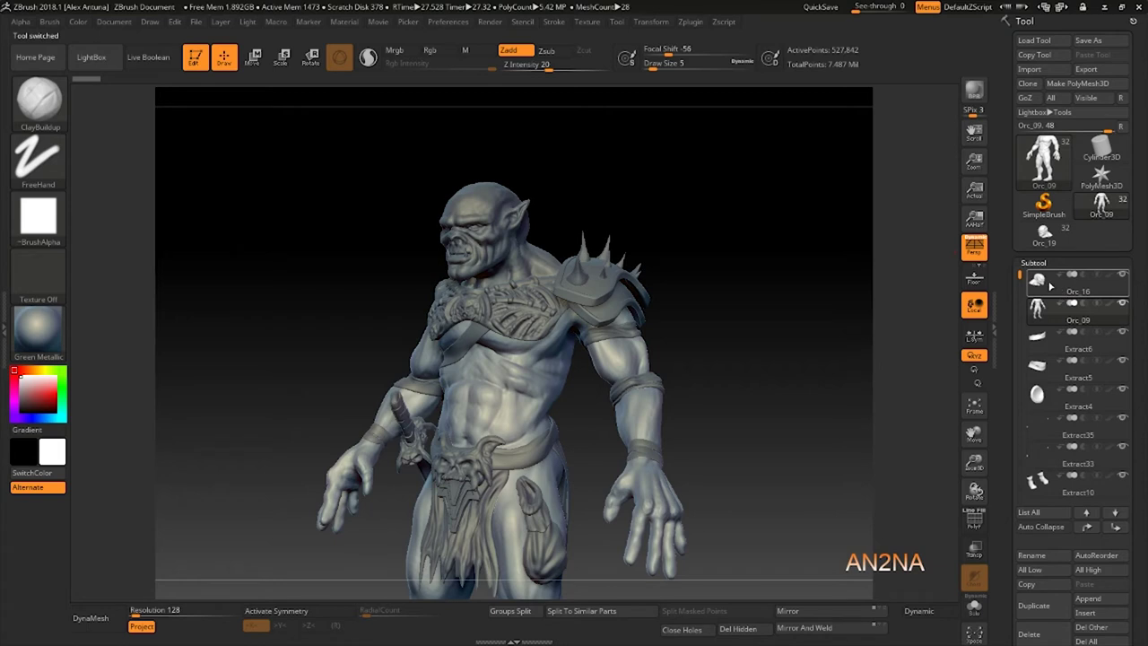
pyautogui.click(1045, 287)
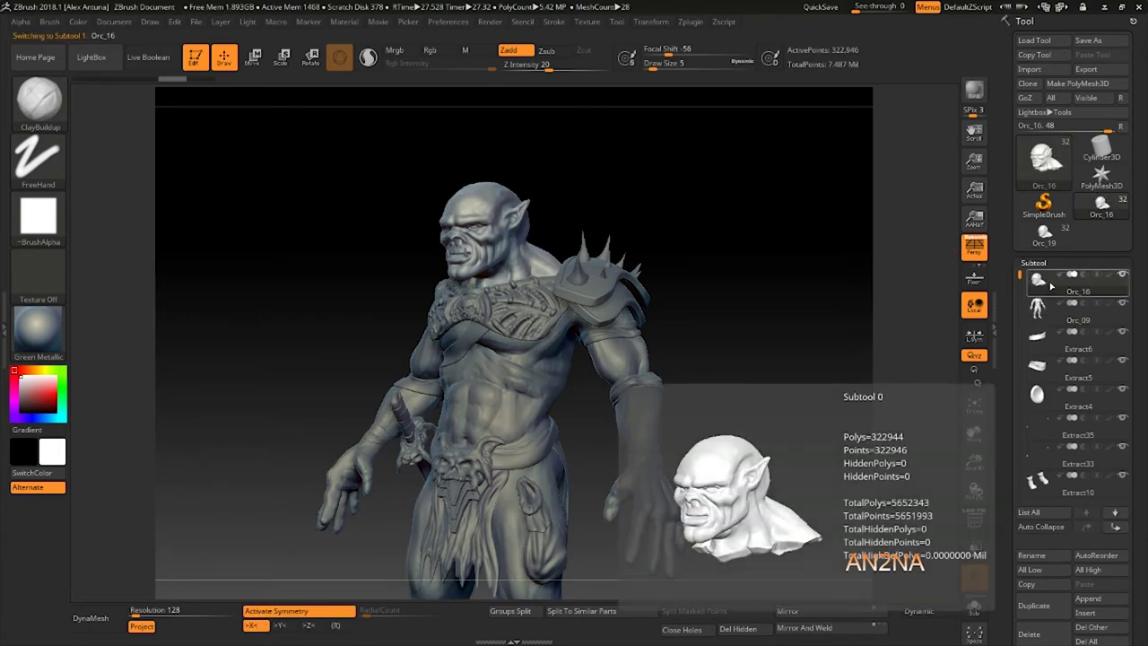
# Switch between the Orc_16 and Orc_19 tools to compare the two full figures, ending on Orc_19.
pyautogui.click(1045, 169)
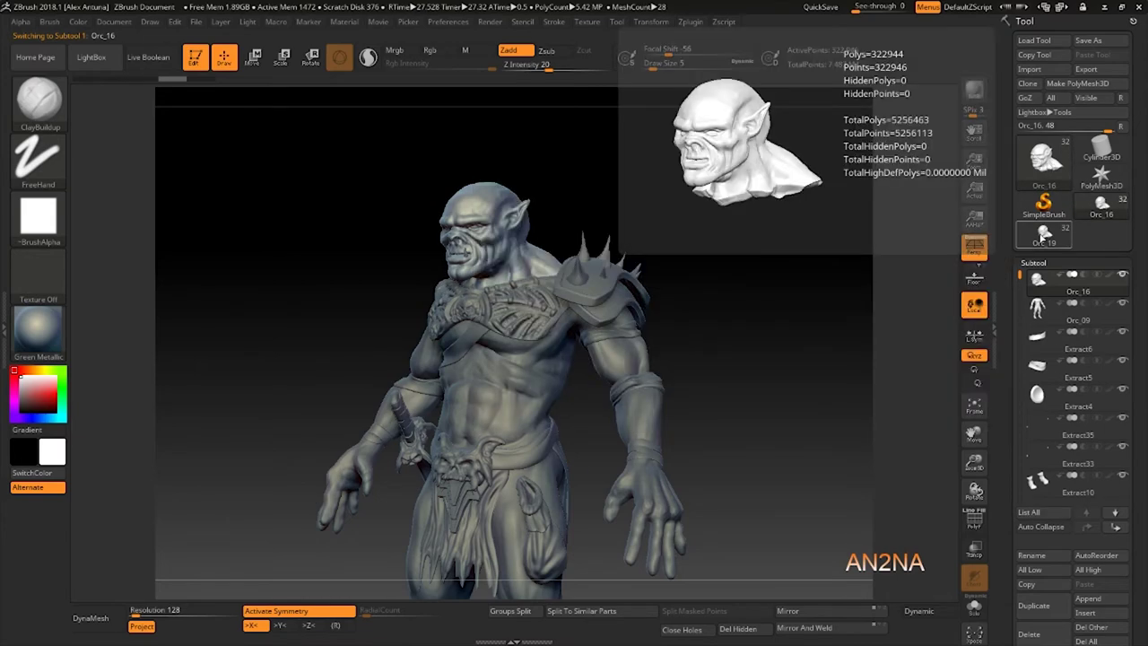
pyautogui.click(1042, 237)
pyautogui.click(1092, 214)
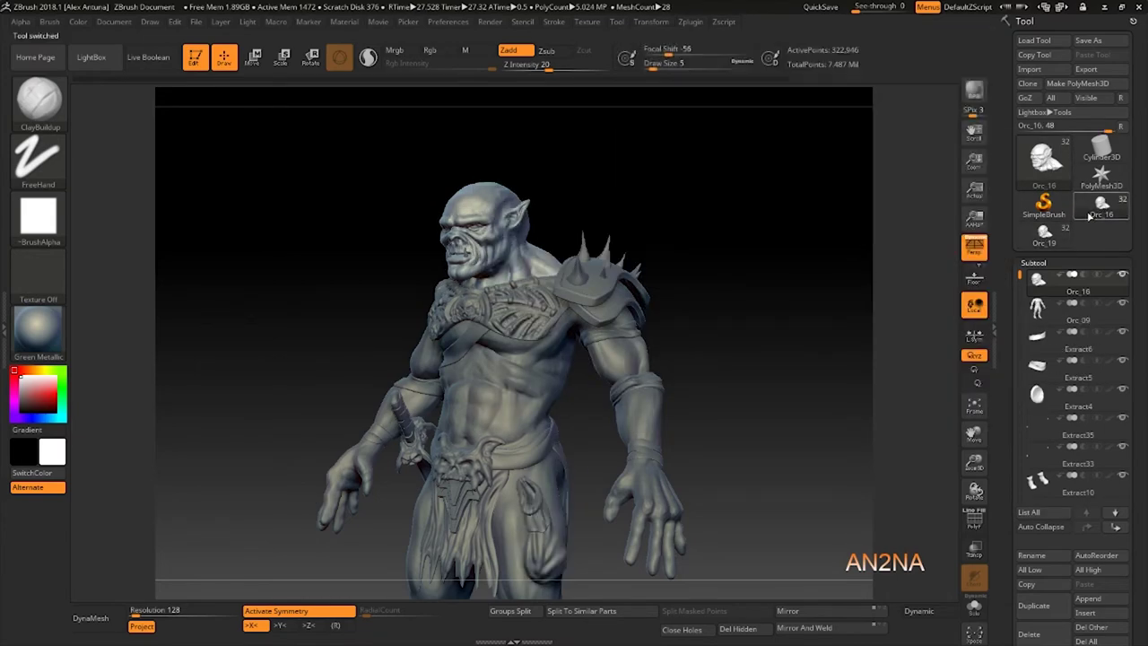
pyautogui.click(1044, 236)
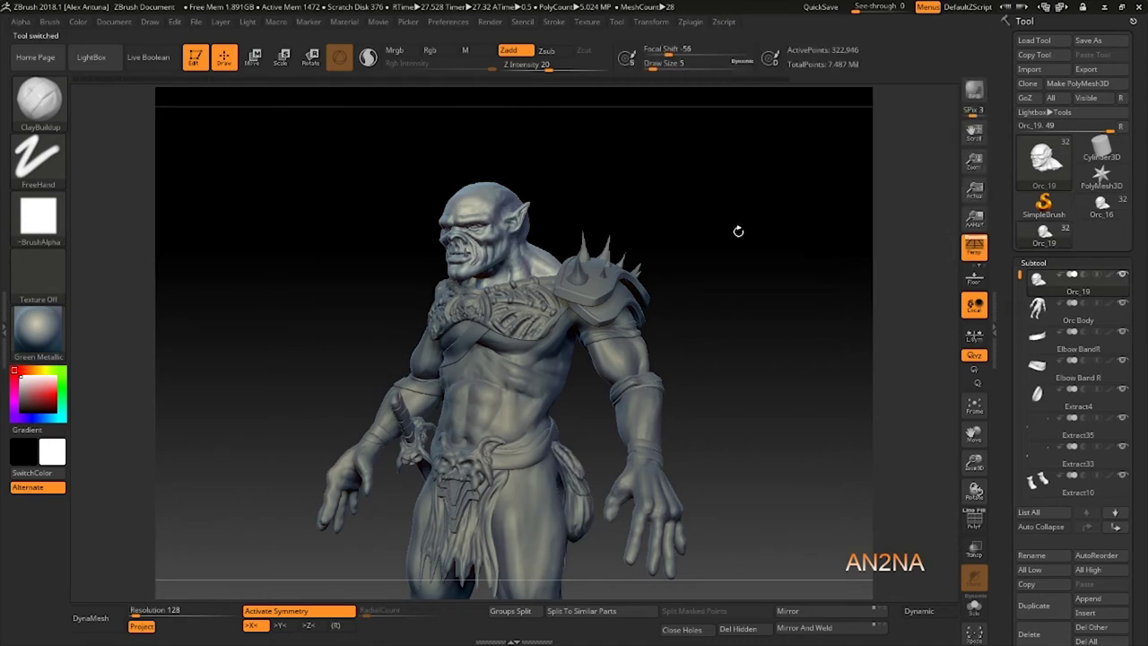
# Compare the facial detail of the Orc_16 and Orc_19 heads up close, returning to Orc_19.
pyautogui.keyDown('ctrl'); pyautogui.moveTo(562, 178); pyautogui.dragTo(710, 187, button='right'); pyautogui.keyUp('ctrl')
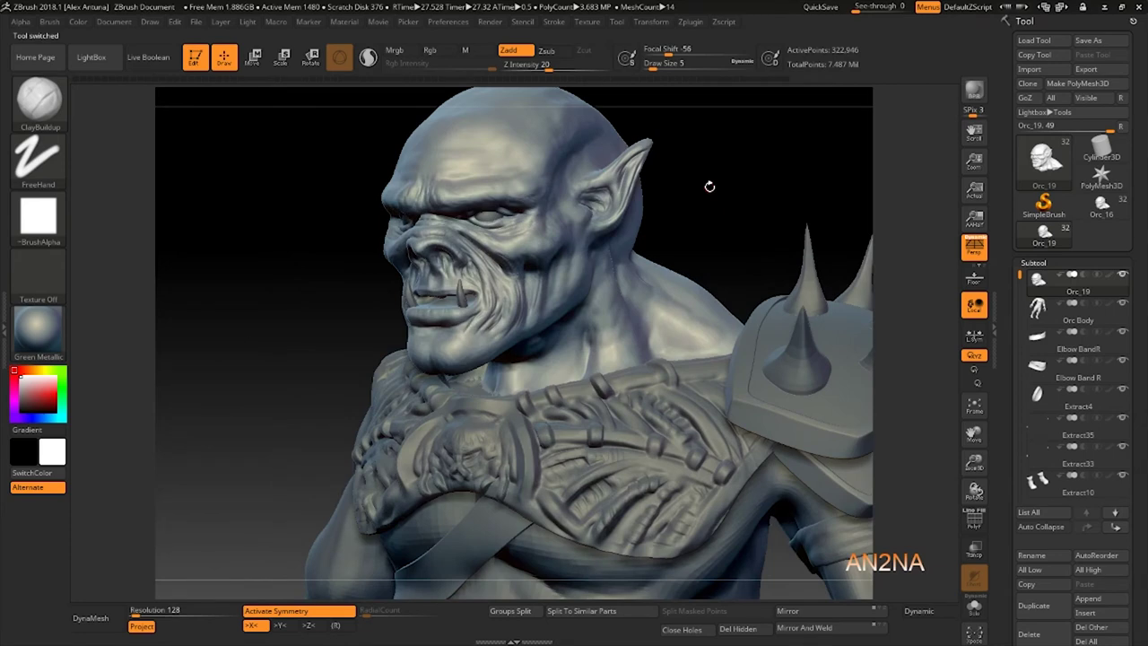
pyautogui.moveTo(710, 187); pyautogui.dragTo(720, 274)
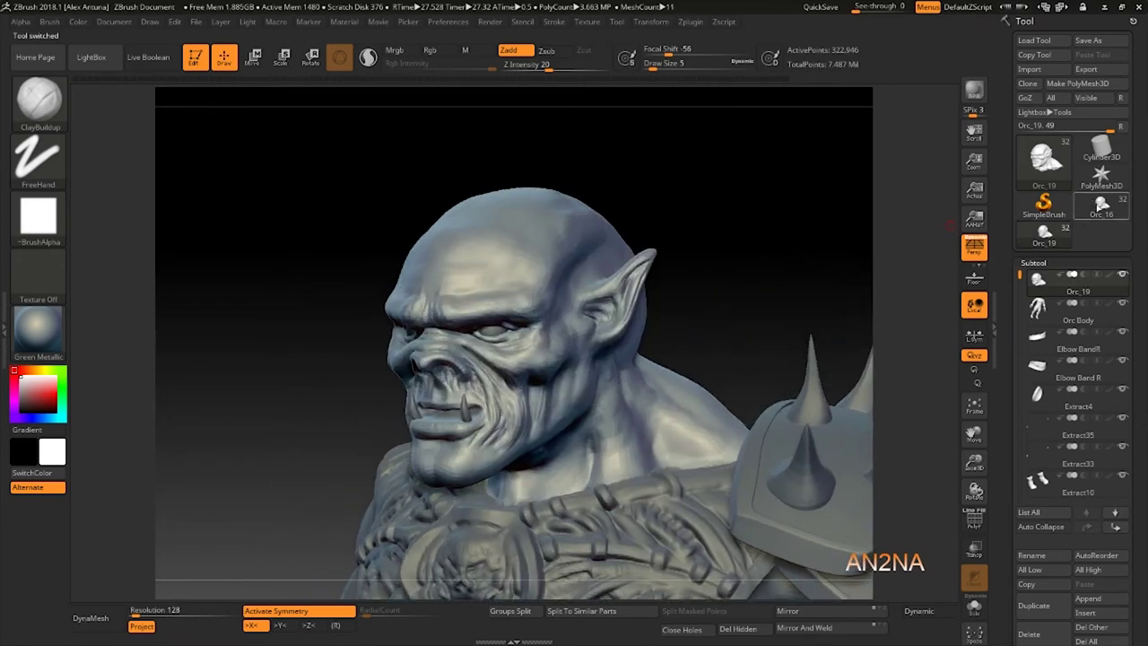
pyautogui.moveTo(1102, 214)
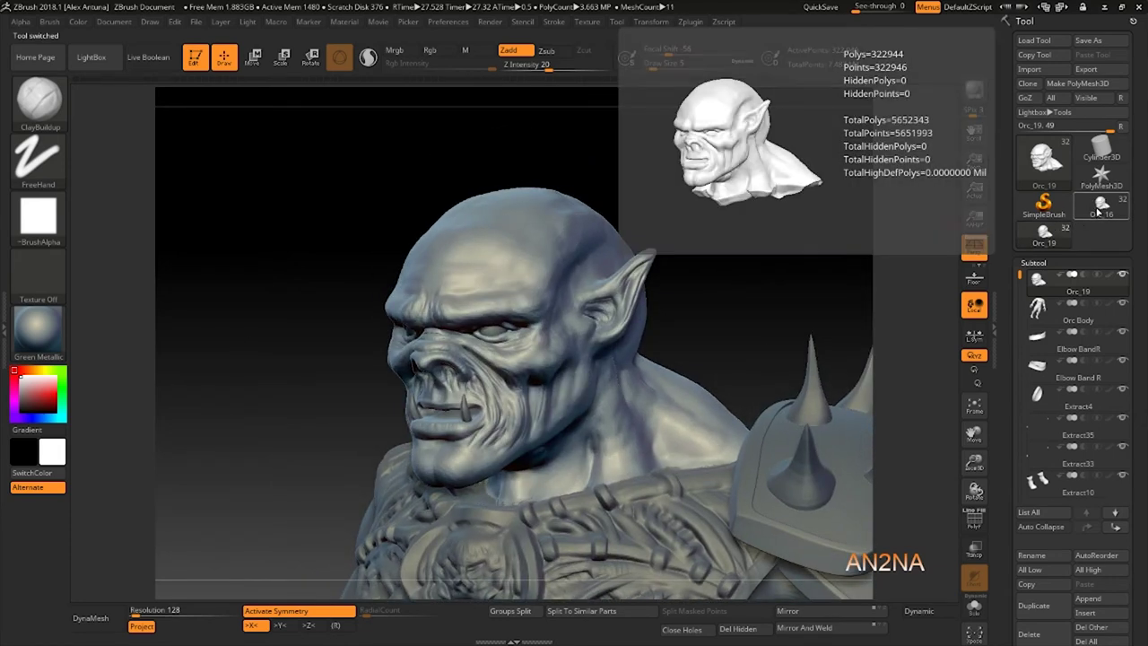
pyautogui.click(1102, 213)
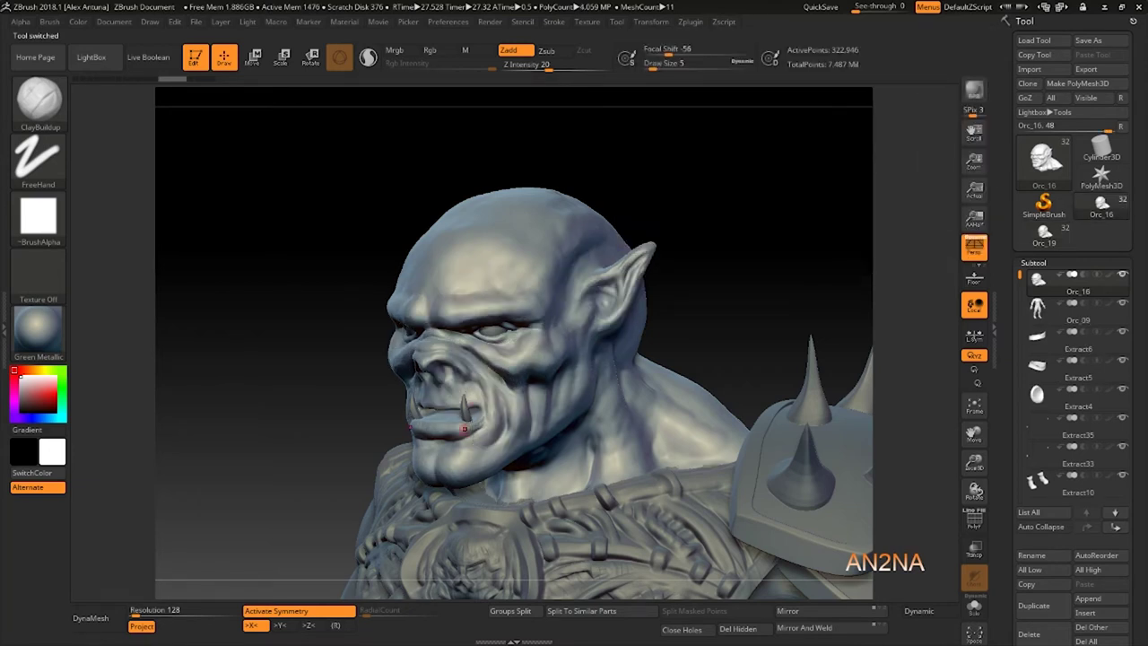
pyautogui.click(1045, 235)
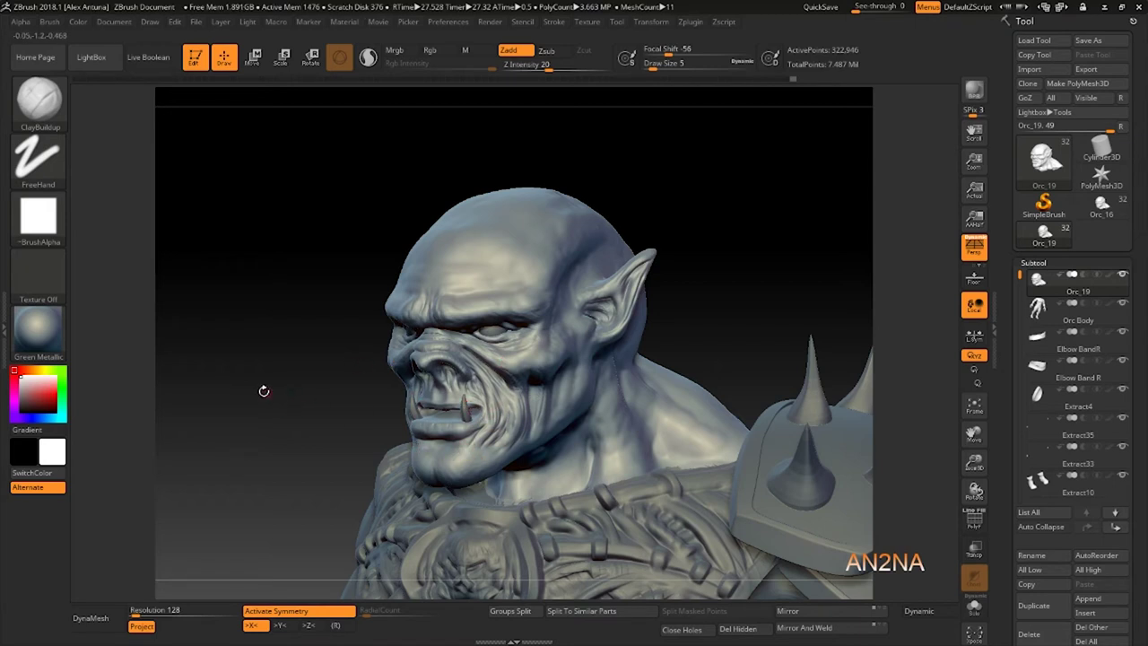
# Sculpt fine strands on the side of the neck below the jaw with ClayBuildup at draw size 5, and blend them at size 10.
pyautogui.moveTo(261, 385)
pyautogui.keyDown('shift'); pyautogui.mouseDown()
pyautogui.moveTo(772, 359)
pyautogui.moveTo(691, 327)
pyautogui.moveTo(700, 318)
pyautogui.moveTo(679, 276)
pyautogui.moveTo(615, 341)
pyautogui.moveTo(744, 289)
pyautogui.mouseUp(); pyautogui.keyUp('shift')
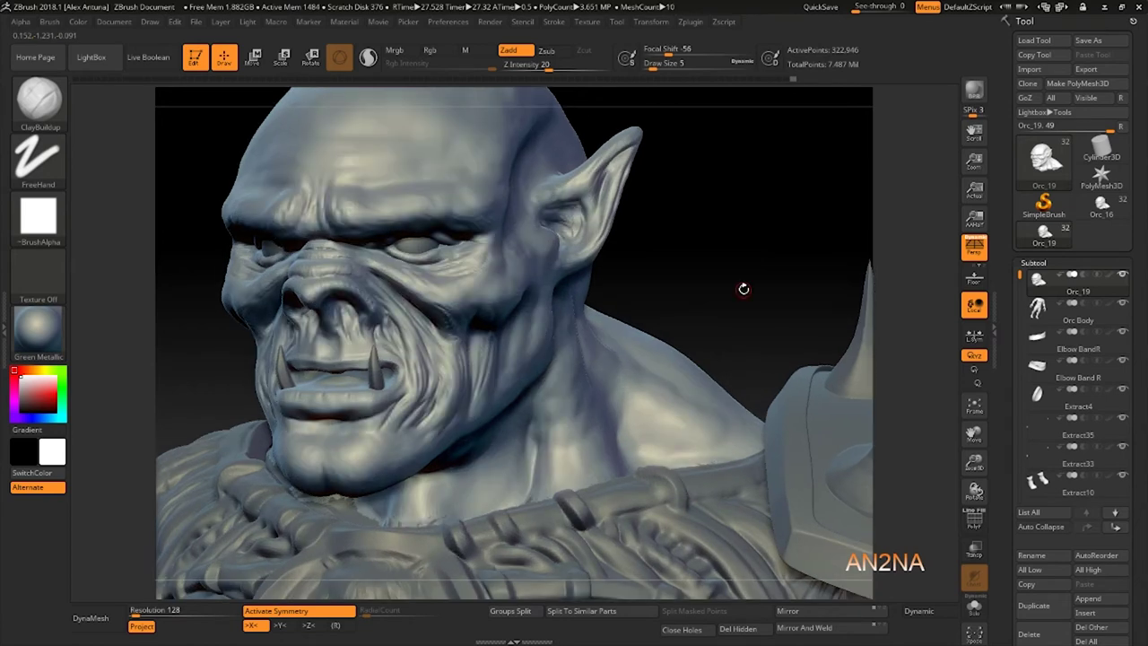
pyautogui.hotkey('ctrl', 'z')
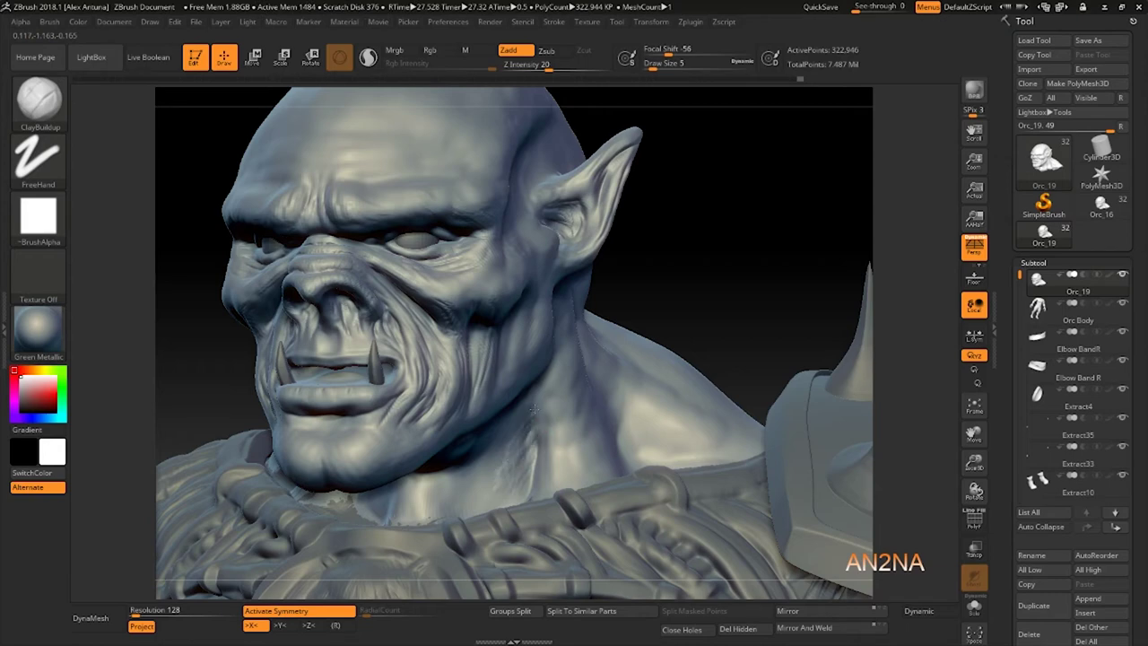
pyautogui.moveTo(593, 400); pyautogui.dragTo(520, 415, button='right')
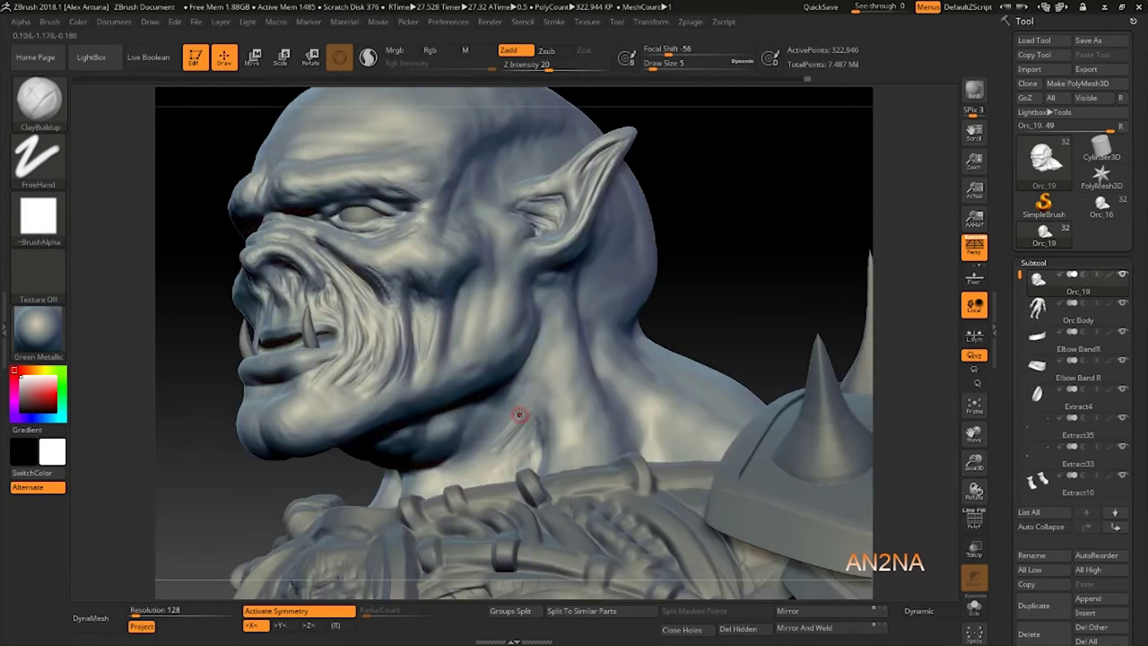
pyautogui.moveTo(530, 442); pyautogui.dragTo(530, 386)
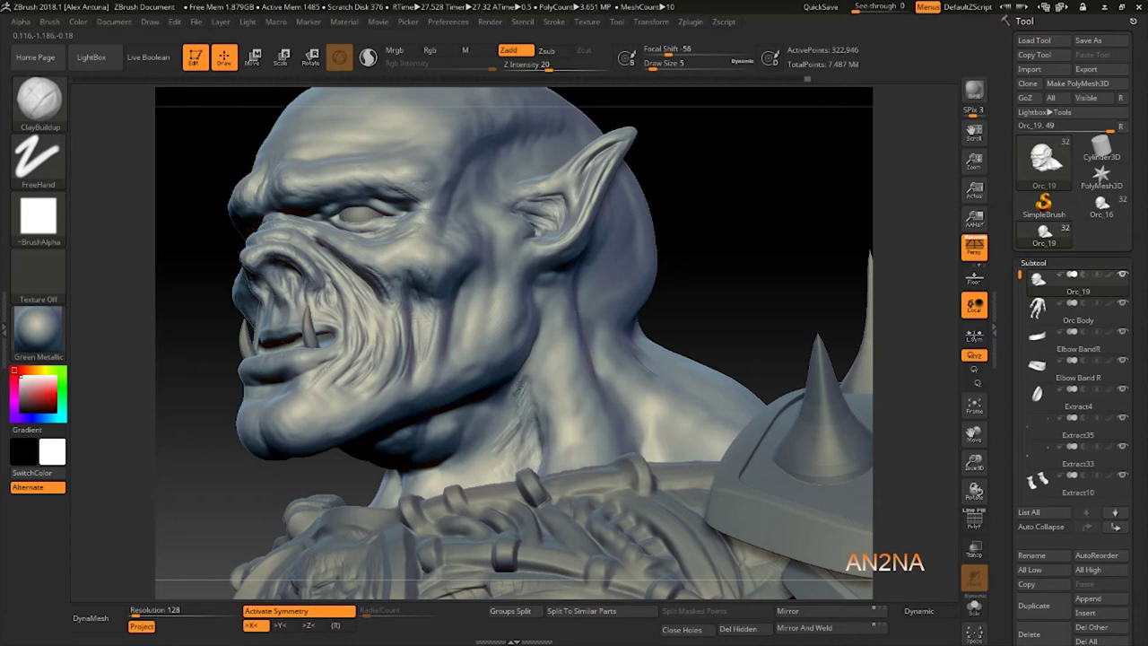
pyautogui.press('shift')
pyautogui.press(']')
pyautogui.press(']')
pyautogui.press(']')
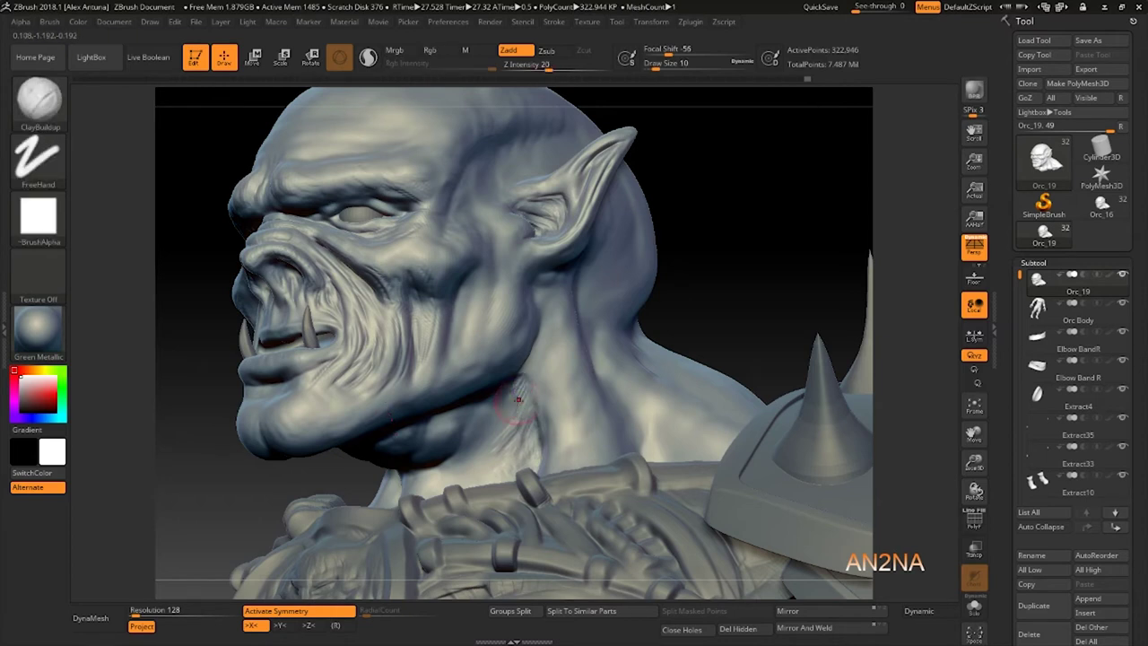
pyautogui.moveTo(522, 398)
pyautogui.keyDown('shift'); pyautogui.mouseDown()
pyautogui.moveTo(519, 430)
pyautogui.moveTo(554, 401)
pyautogui.mouseUp(); pyautogui.keyUp('shift')
# Build up long vertical muscle strands along the side of the neck with ClayBuildup at draw size 18.
pyautogui.moveTo(596, 397); pyautogui.dragTo(565, 422, button='right')
pyautogui.moveTo(565, 422); pyautogui.dragTo(563, 473)
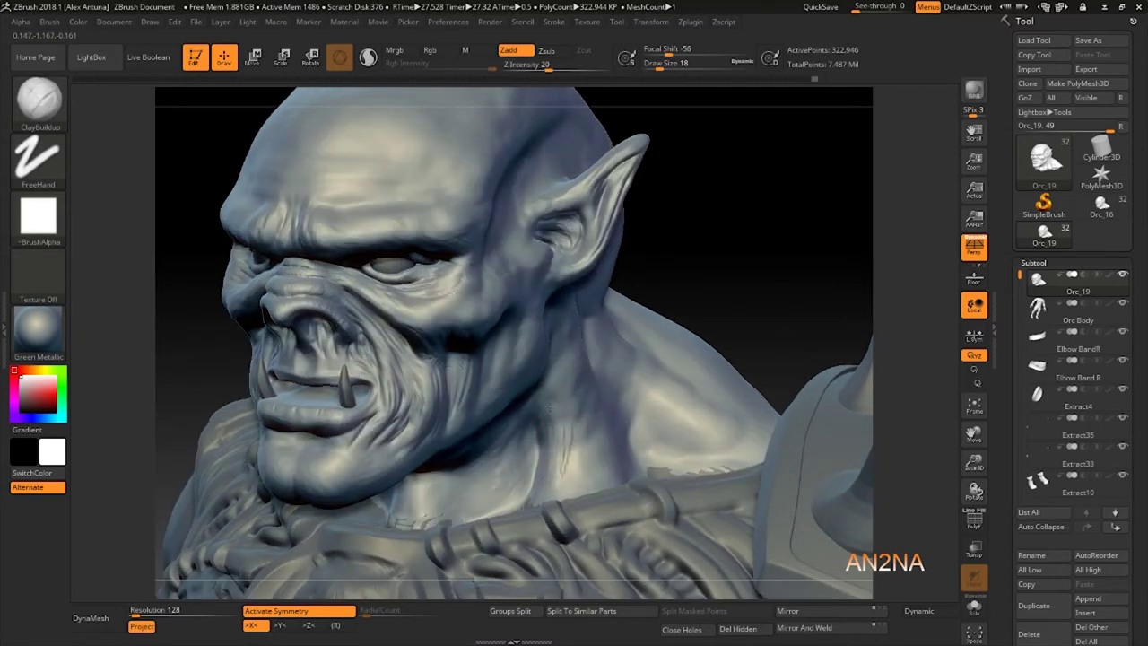
pyautogui.moveTo(555, 401); pyautogui.dragTo(574, 489)
pyautogui.moveTo(588, 434); pyautogui.dragTo(585, 480)
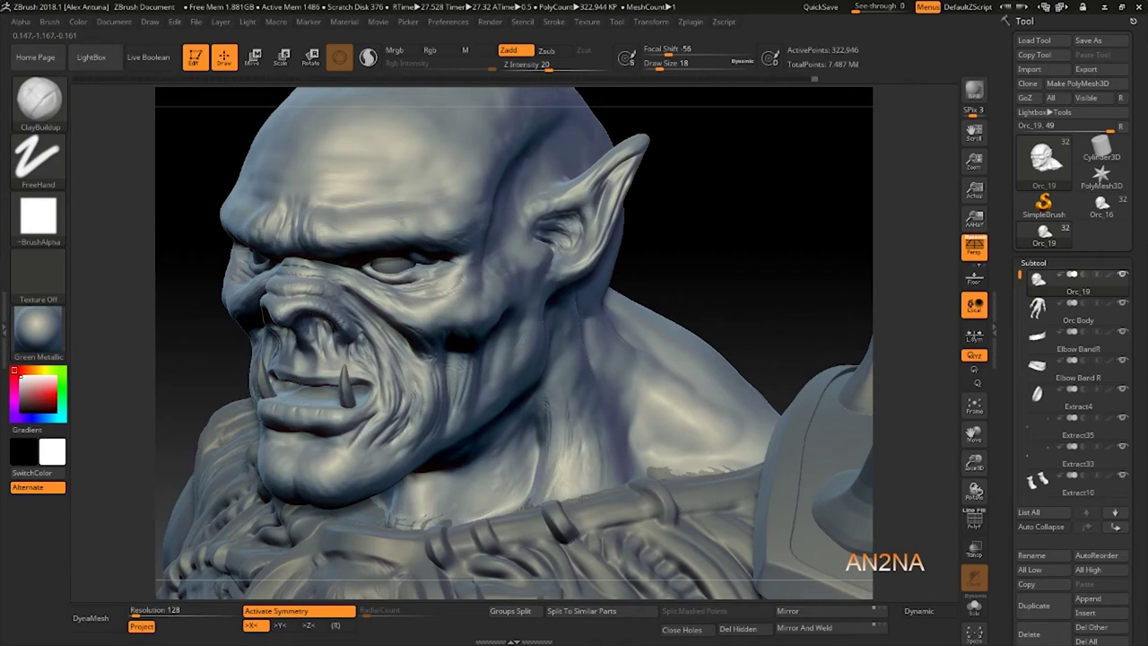
# Turn on Transparency and extend the neck strands down beneath the collar with ClayBuildup at draw size 18.
pyautogui.hotkey('shift', 't')
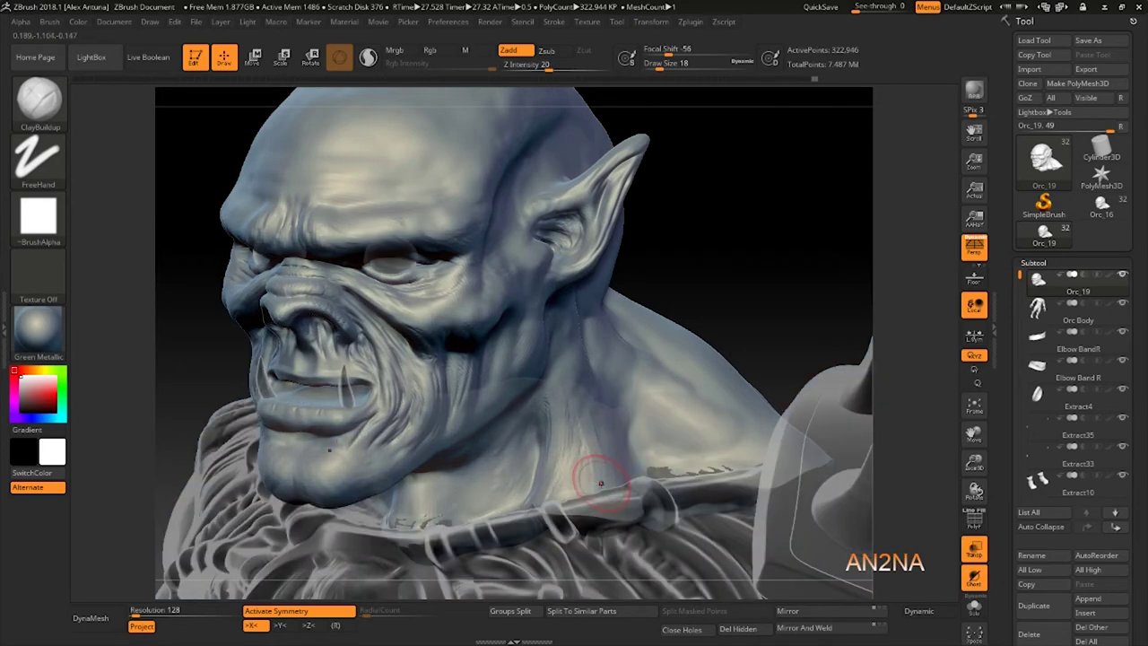
pyautogui.moveTo(599, 482)
pyautogui.mouseDown(button='right')
pyautogui.moveTo(606, 496)
pyautogui.moveTo(596, 496)
pyautogui.mouseUp(button='right')
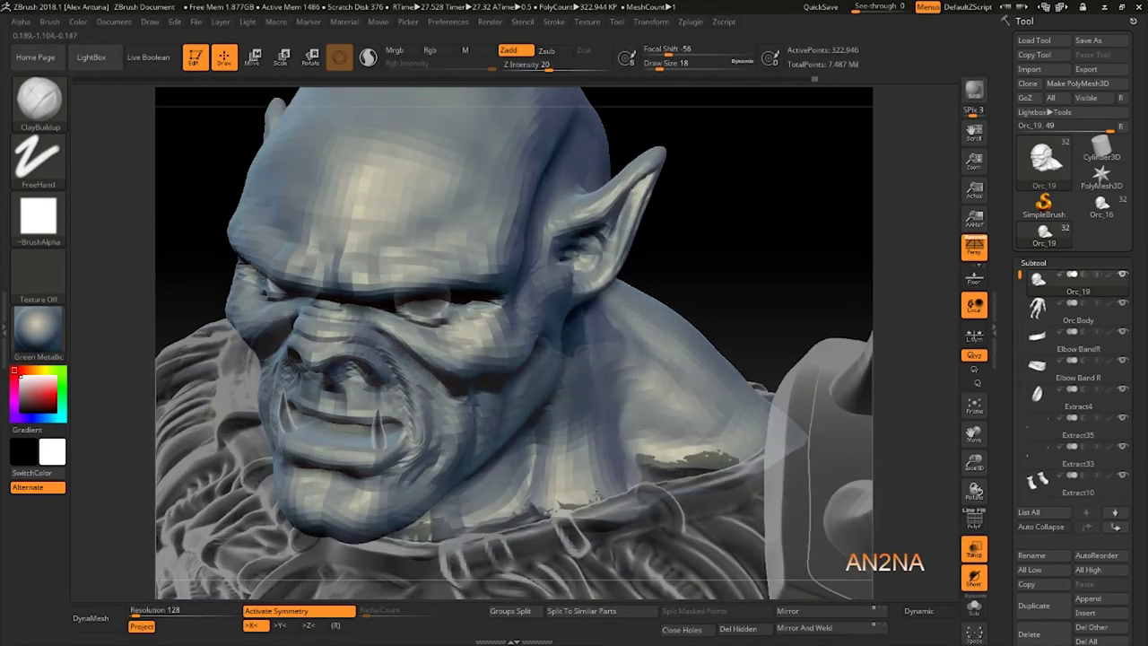
pyautogui.moveTo(596, 496); pyautogui.dragTo(585, 499)
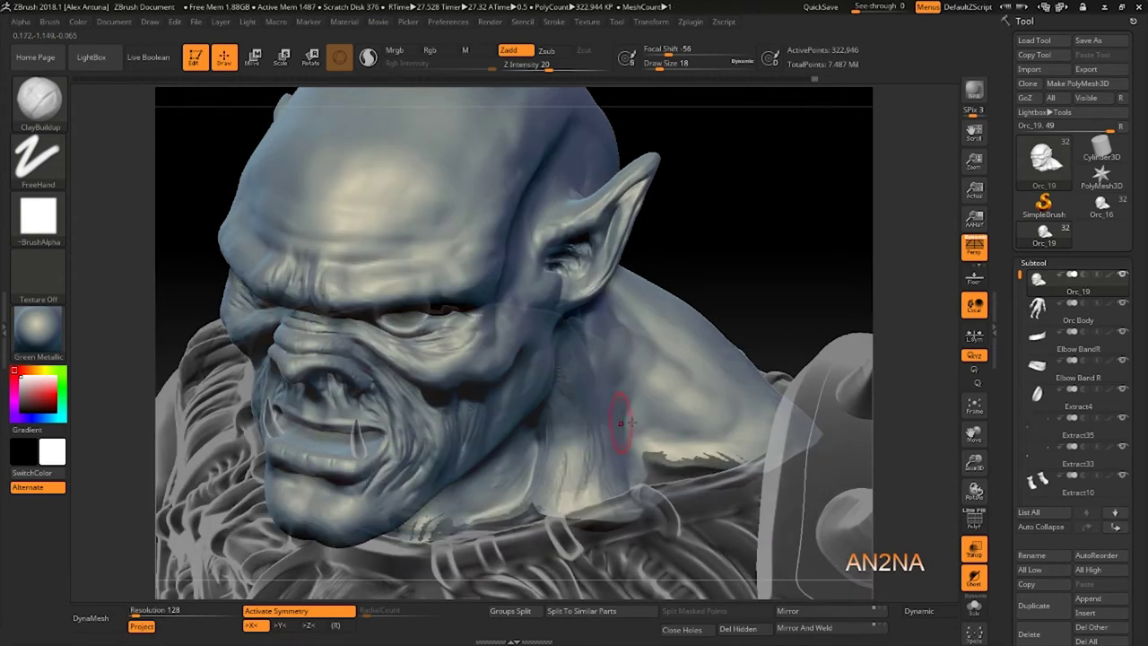
pyautogui.moveTo(560, 349); pyautogui.dragTo(497, 448, button='right')
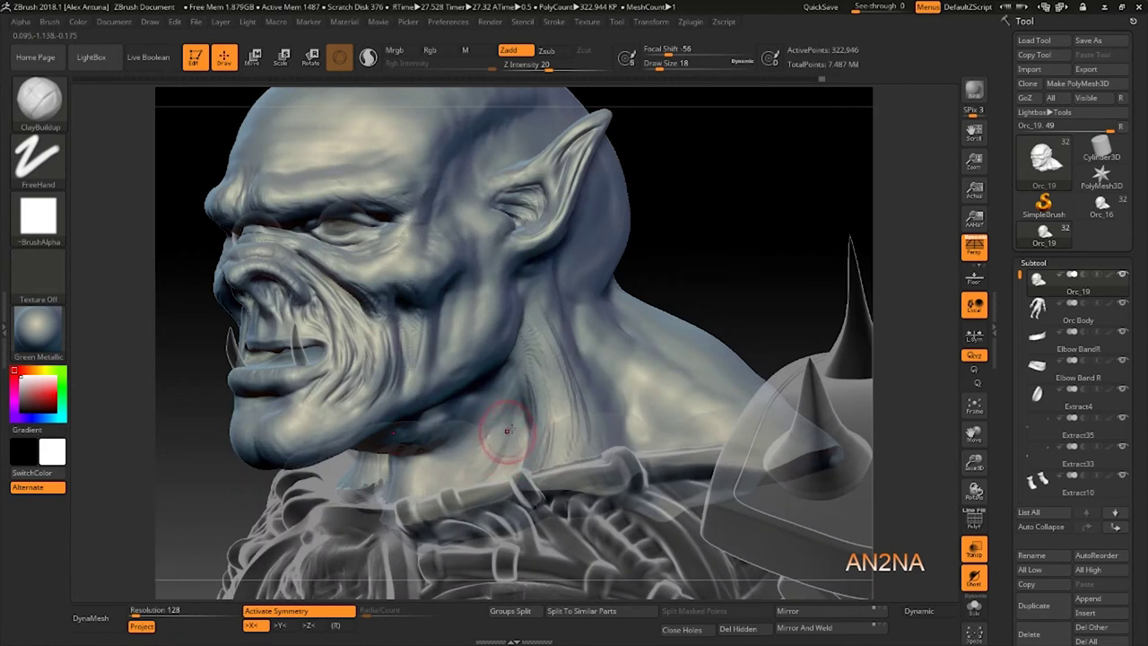
# Turn off Transparency, hide all subtools except the Orc_19 head, and build up skin folds under the chin with ClayBuildup.
pyautogui.click(975, 547)
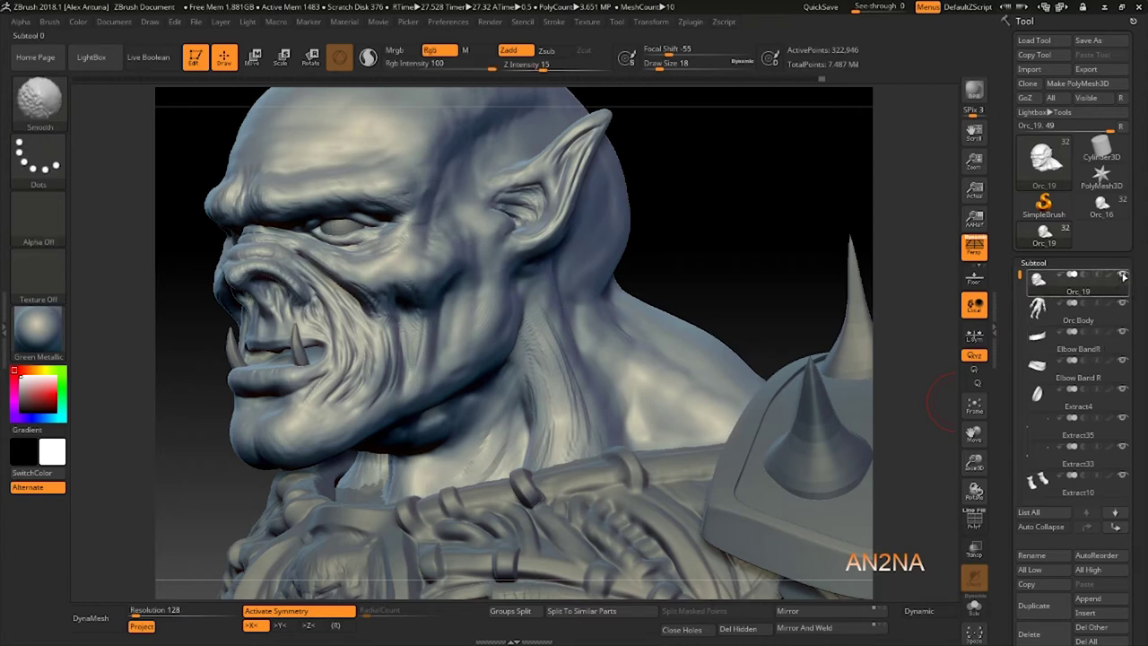
pyautogui.keyDown('shift'); pyautogui.click(1122, 273); pyautogui.keyUp('shift')
pyautogui.moveTo(506, 452); pyautogui.dragTo(602, 391, button='right')
pyautogui.moveTo(410, 494); pyautogui.dragTo(423, 492)
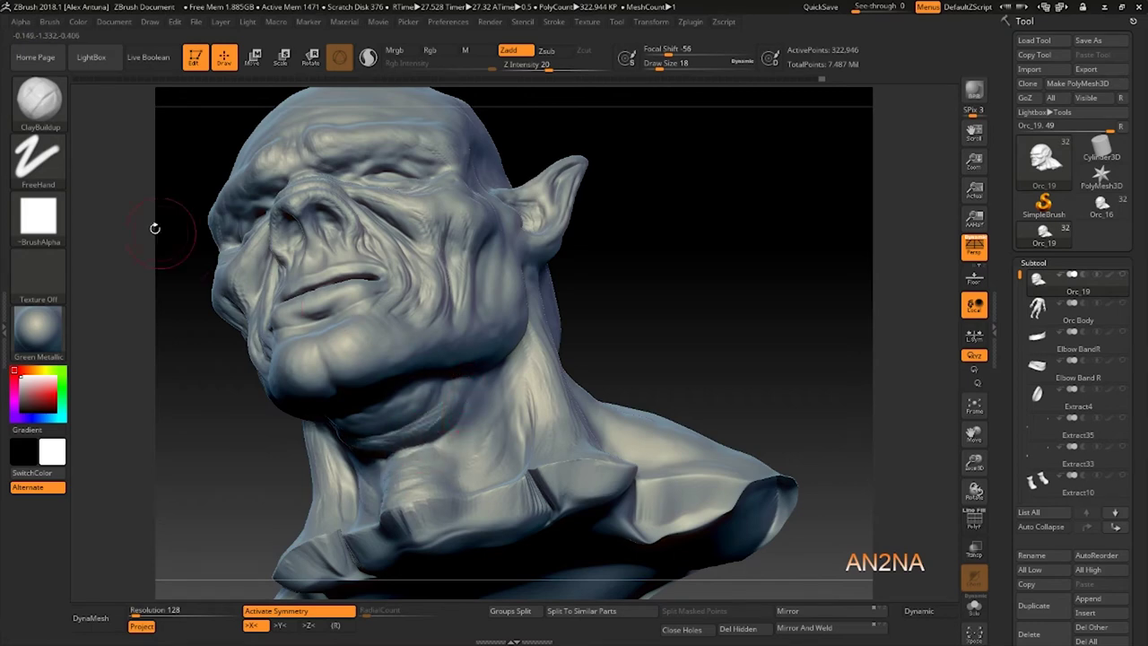
pyautogui.moveTo(415, 406); pyautogui.dragTo(421, 371, button='right')
pyautogui.moveTo(411, 419); pyautogui.dragTo(388, 434)
pyautogui.moveTo(428, 397)
pyautogui.mouseDown()
pyautogui.moveTo(398, 417)
pyautogui.moveTo(348, 386)
pyautogui.moveTo(386, 375)
pyautogui.moveTo(459, 429)
pyautogui.moveTo(386, 477)
pyautogui.mouseUp()
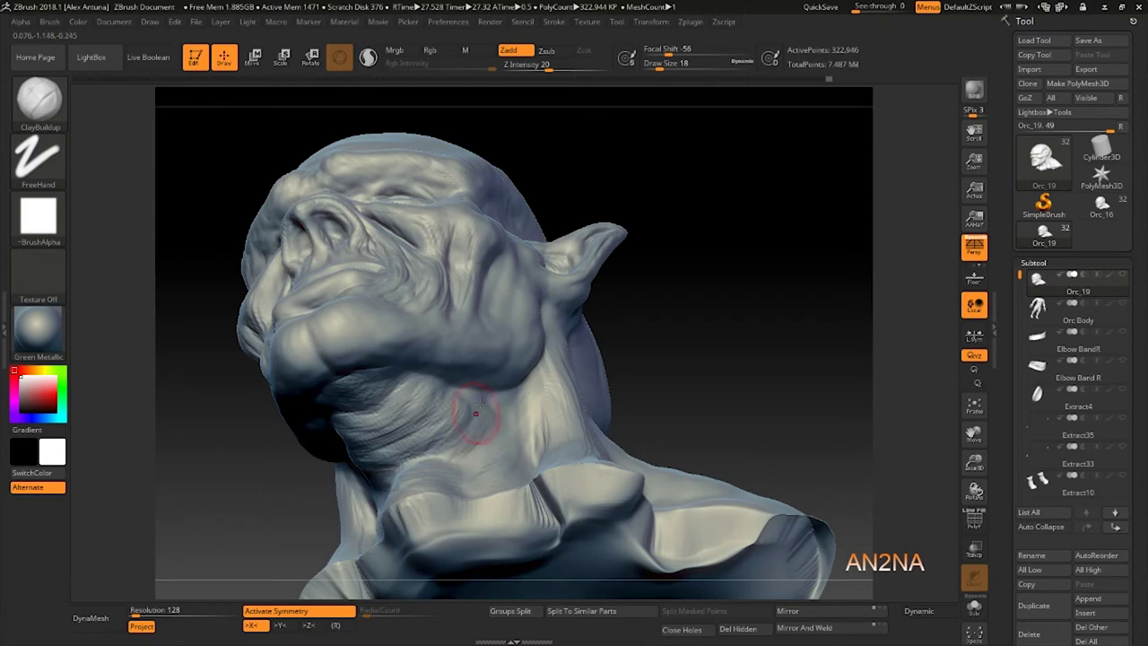
# Add vertical skin strands to the throat and lower neck with ClayBuildup at draw size 18.
pyautogui.moveTo(530, 377); pyautogui.dragTo(454, 446, button='right')
pyautogui.moveTo(454, 446)
pyautogui.mouseDown()
pyautogui.moveTo(411, 455)
pyautogui.moveTo(491, 444)
pyautogui.moveTo(521, 401)
pyautogui.moveTo(462, 396)
pyautogui.moveTo(534, 399)
pyautogui.moveTo(462, 485)
pyautogui.mouseUp()
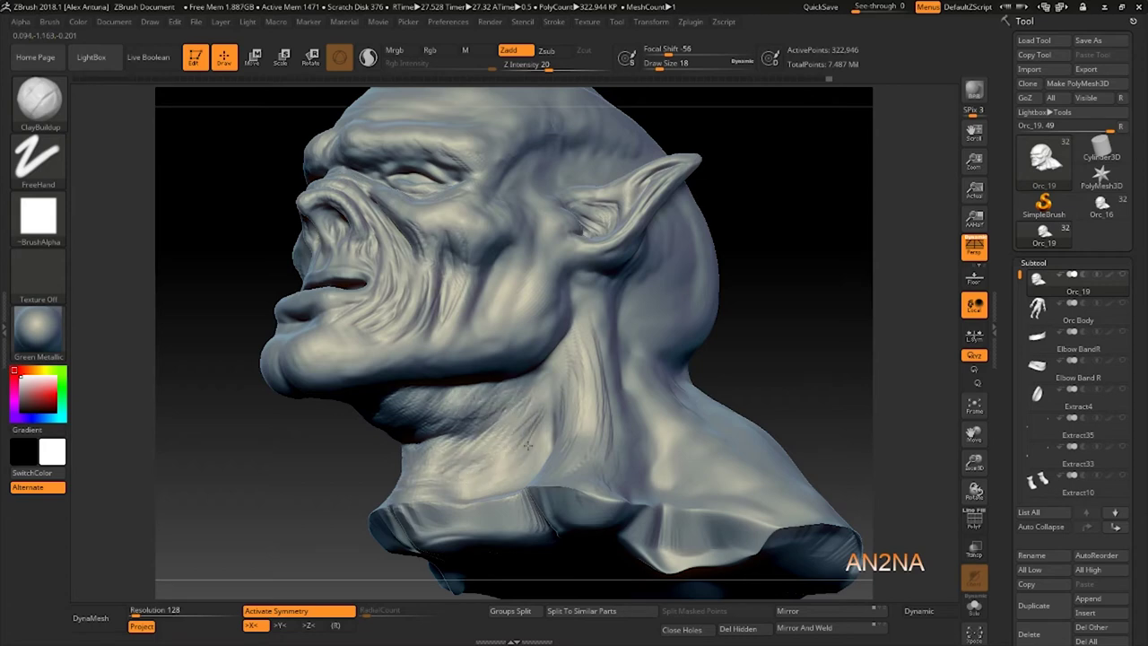
pyautogui.moveTo(522, 418); pyautogui.dragTo(508, 484, button='right')
pyautogui.moveTo(520, 485); pyautogui.dragTo(497, 462)
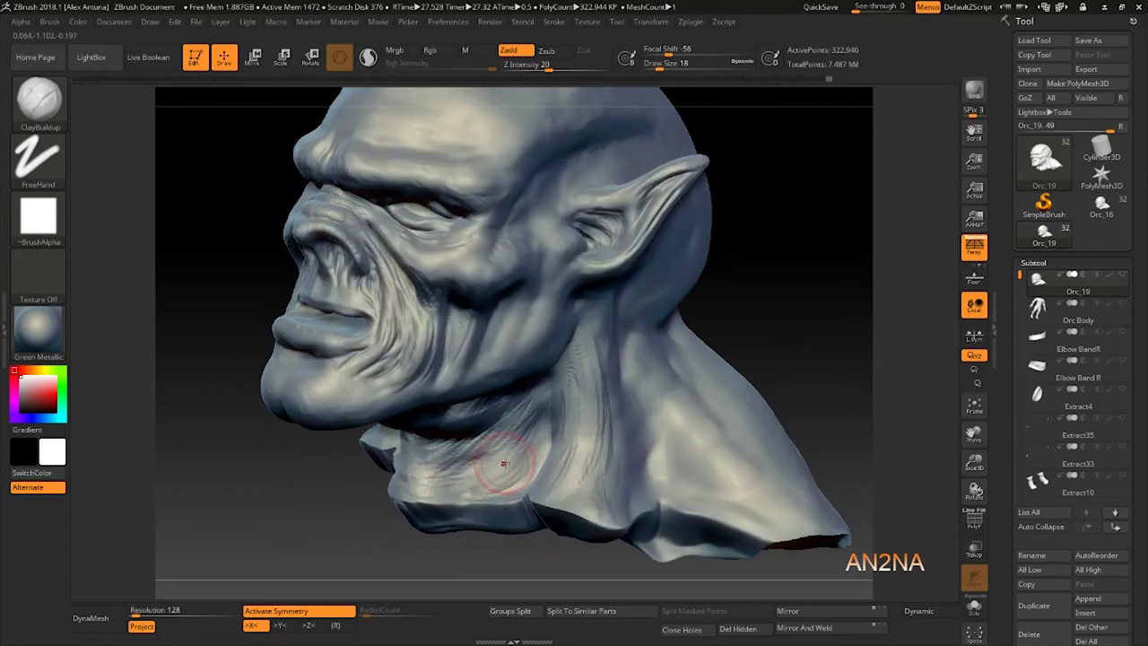
# Carve creases into the side of the throat with DamStandard at draw size 8.
pyautogui.press('b')
pyautogui.press('d')
pyautogui.press('s')
pyautogui.press('[')
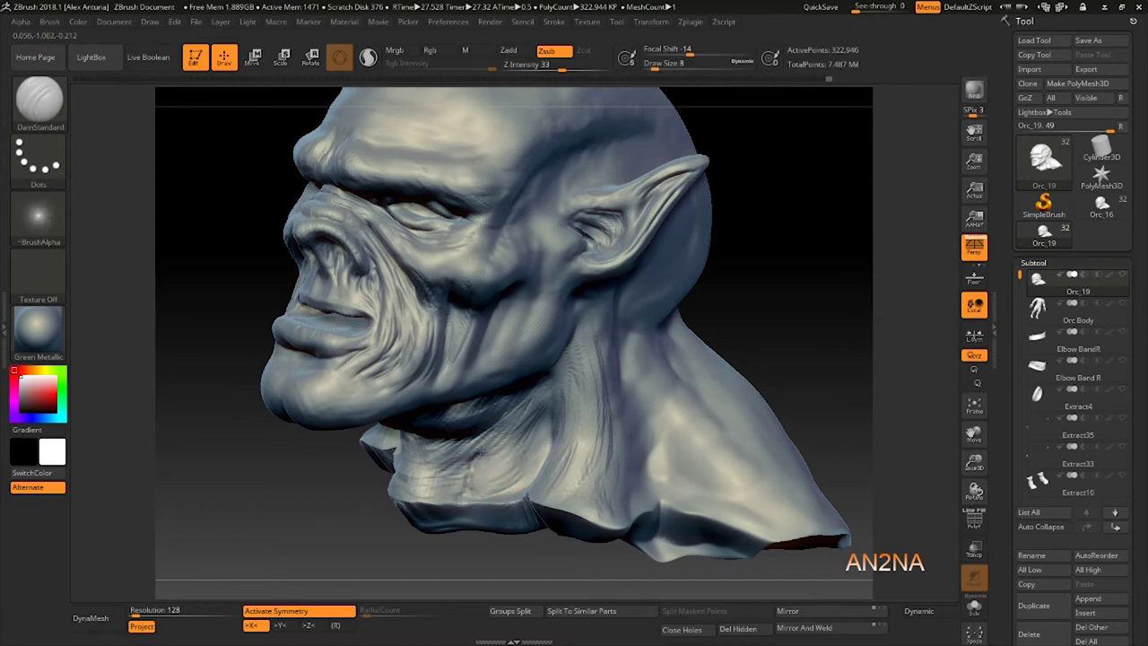
pyautogui.moveTo(484, 434)
pyautogui.mouseDown()
pyautogui.moveTo(531, 426)
pyautogui.moveTo(497, 487)
pyautogui.mouseUp()
pyautogui.moveTo(541, 428)
pyautogui.mouseDown()
pyautogui.moveTo(522, 474)
pyautogui.moveTo(540, 431)
pyautogui.mouseUp()
pyautogui.press('shift')
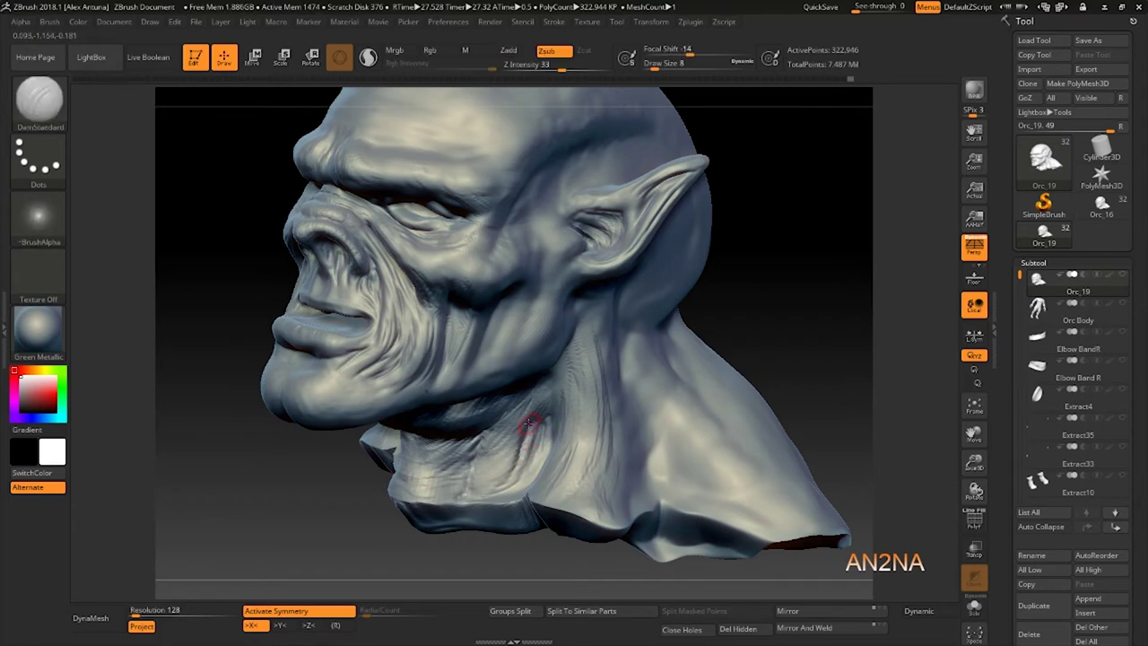
# Carve skin creases across the underside of the jaw with DamStandard at draw size 8 and soften them with Smooth.
pyautogui.moveTo(457, 402); pyautogui.dragTo(499, 385, button='right')
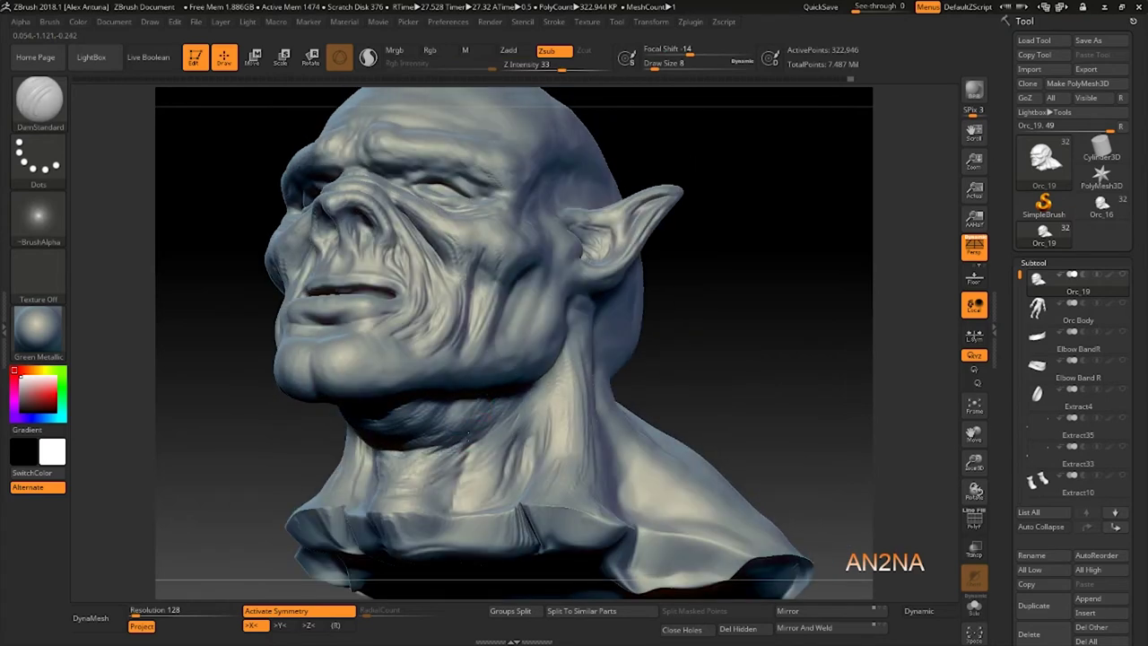
pyautogui.moveTo(453, 447); pyautogui.dragTo(441, 418, button='right')
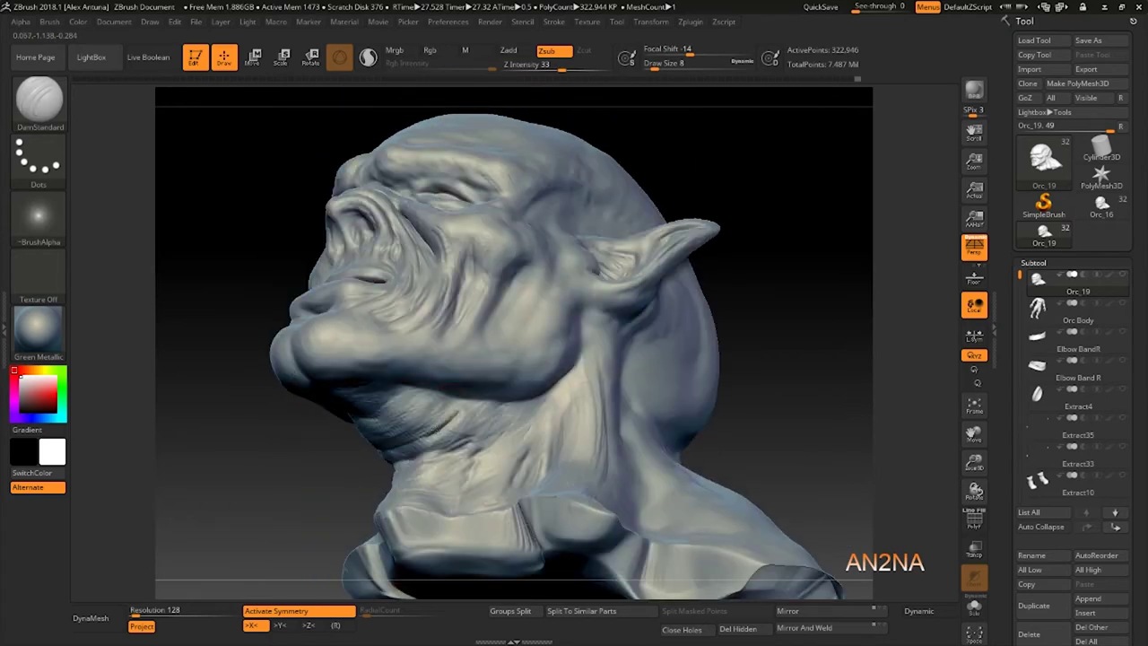
pyautogui.moveTo(393, 405); pyautogui.dragTo(443, 393)
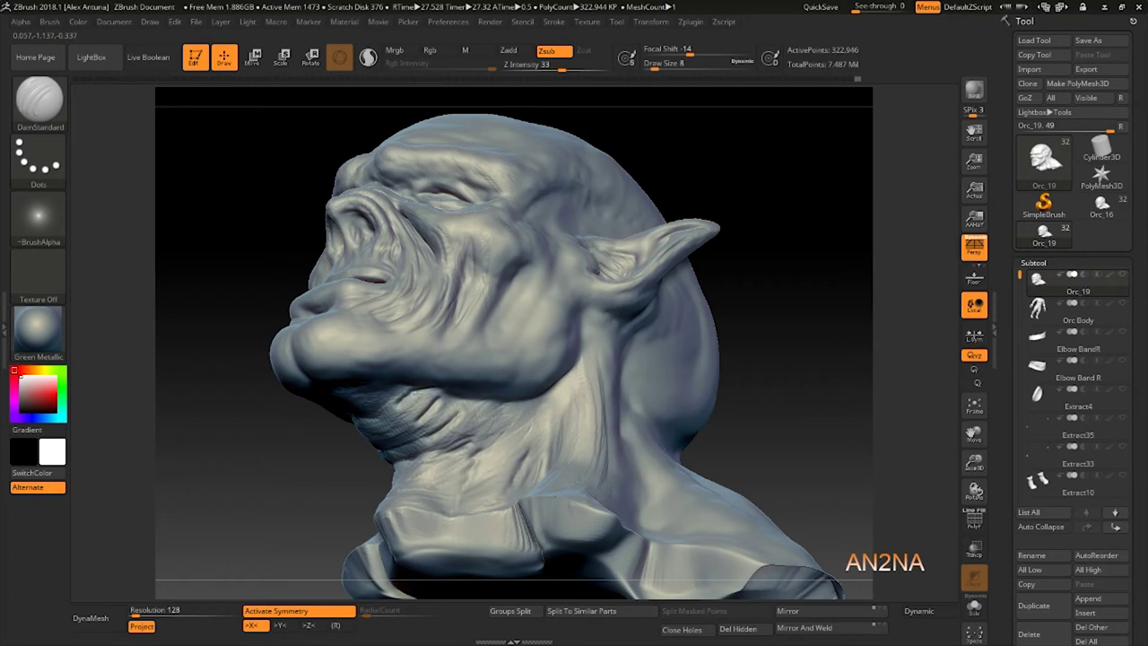
pyautogui.press('shift')
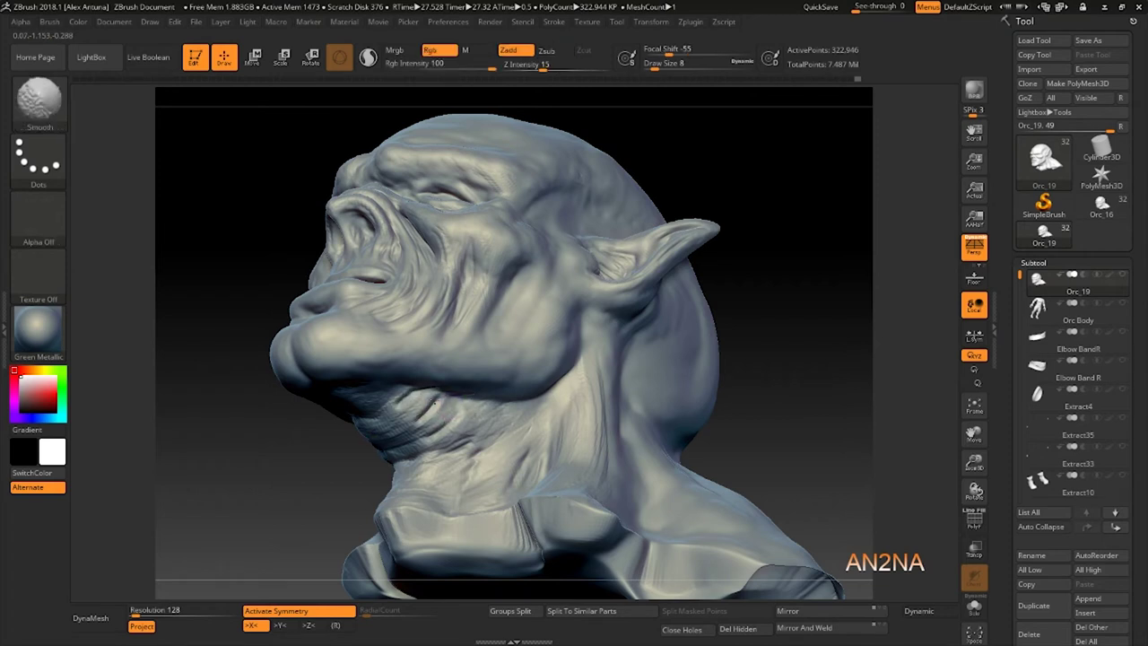
# Build up skin folds beneath the chin and over the chin's underside with ClayBuildup, starting at draw size 10.
pyautogui.moveTo(416, 353); pyautogui.dragTo(476, 389, button='right')
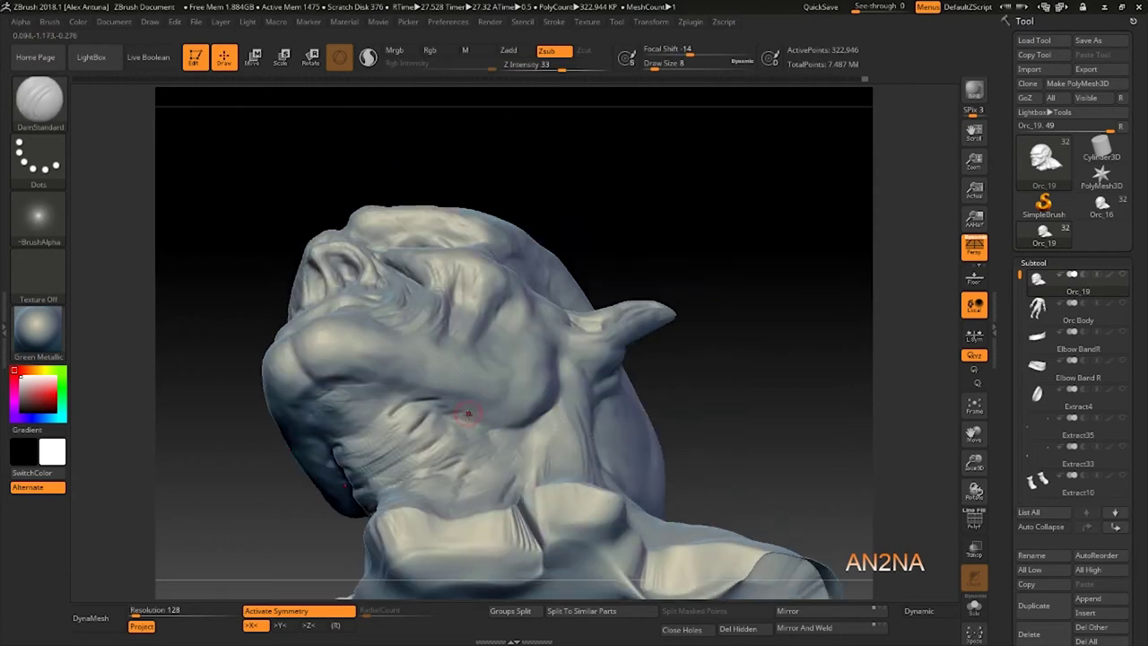
pyautogui.press('b')
pyautogui.press('c')
pyautogui.press('b')
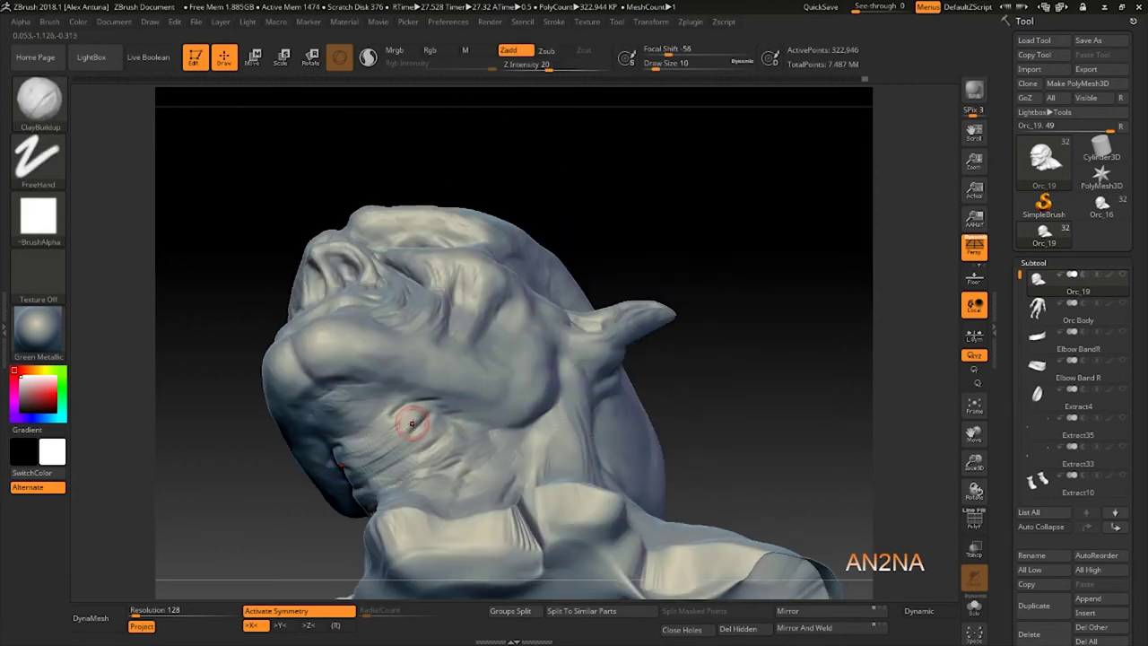
pyautogui.moveTo(422, 407)
pyautogui.mouseDown()
pyautogui.moveTo(354, 467)
pyautogui.moveTo(430, 439)
pyautogui.moveTo(354, 476)
pyautogui.moveTo(386, 398)
pyautogui.moveTo(359, 412)
pyautogui.moveTo(377, 431)
pyautogui.moveTo(332, 403)
pyautogui.moveTo(351, 356)
pyautogui.moveTo(287, 386)
pyautogui.moveTo(292, 364)
pyautogui.moveTo(345, 352)
pyautogui.moveTo(368, 368)
pyautogui.moveTo(364, 359)
pyautogui.moveTo(309, 377)
pyautogui.moveTo(337, 350)
pyautogui.moveTo(316, 364)
pyautogui.mouseUp()
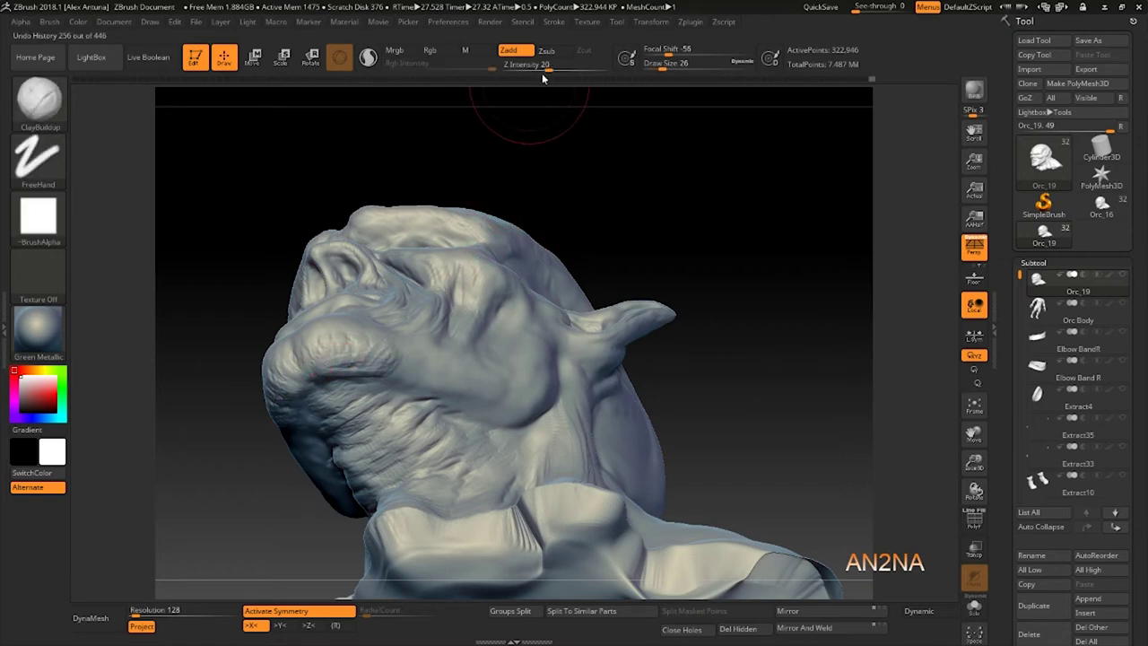
# Set the Smooth brush's Z Intensity to 27 and soften the rough strokes on the chin and throat.
pyautogui.moveTo(549, 66); pyautogui.dragTo(529, 66)
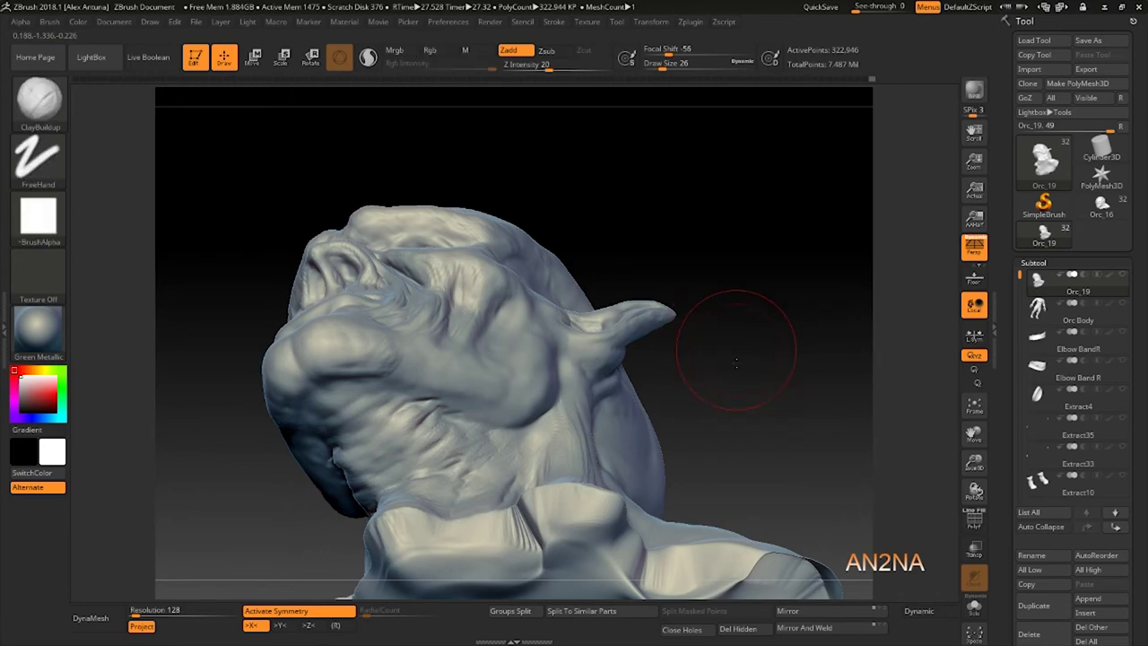
pyautogui.moveTo(723, 332); pyautogui.dragTo(449, 420)
pyautogui.press('shift')
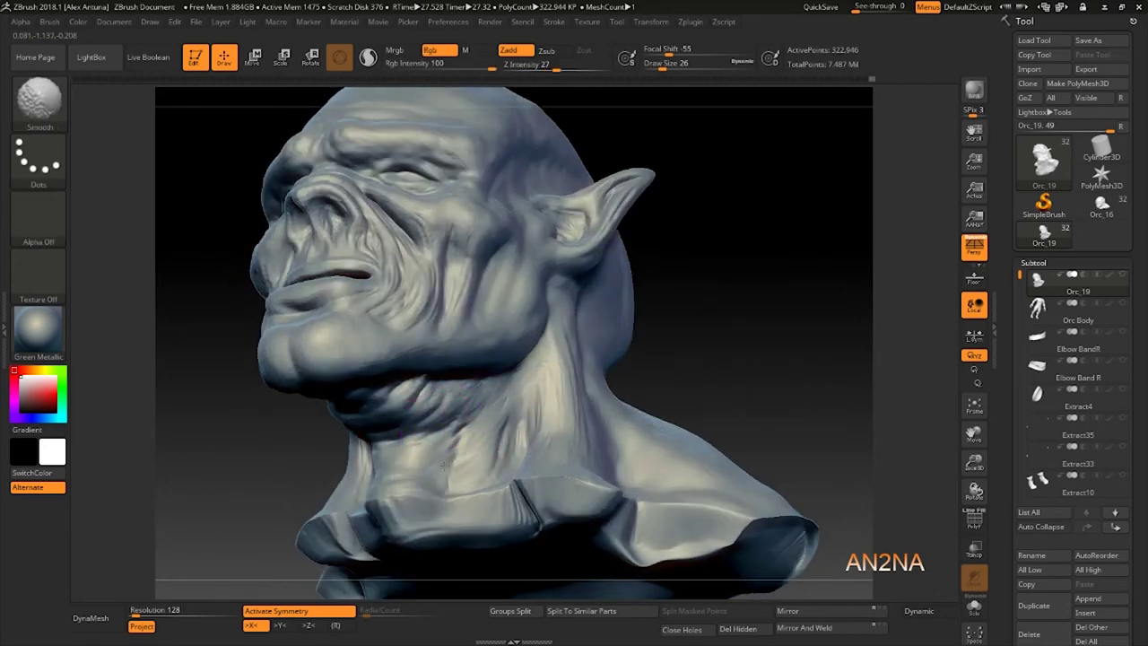
# Build up the front of the chin around a central cleft with ClayBuildup at draw sizes 22 and 14.
pyautogui.moveTo(269, 422)
pyautogui.mouseDown()
pyautogui.moveTo(224, 426)
pyautogui.moveTo(351, 364)
pyautogui.mouseUp()
pyautogui.press(']')
pyautogui.press(']')
pyautogui.press(']')
pyautogui.press('[')
pyautogui.press('[')
pyautogui.press('[')
pyautogui.press('[')
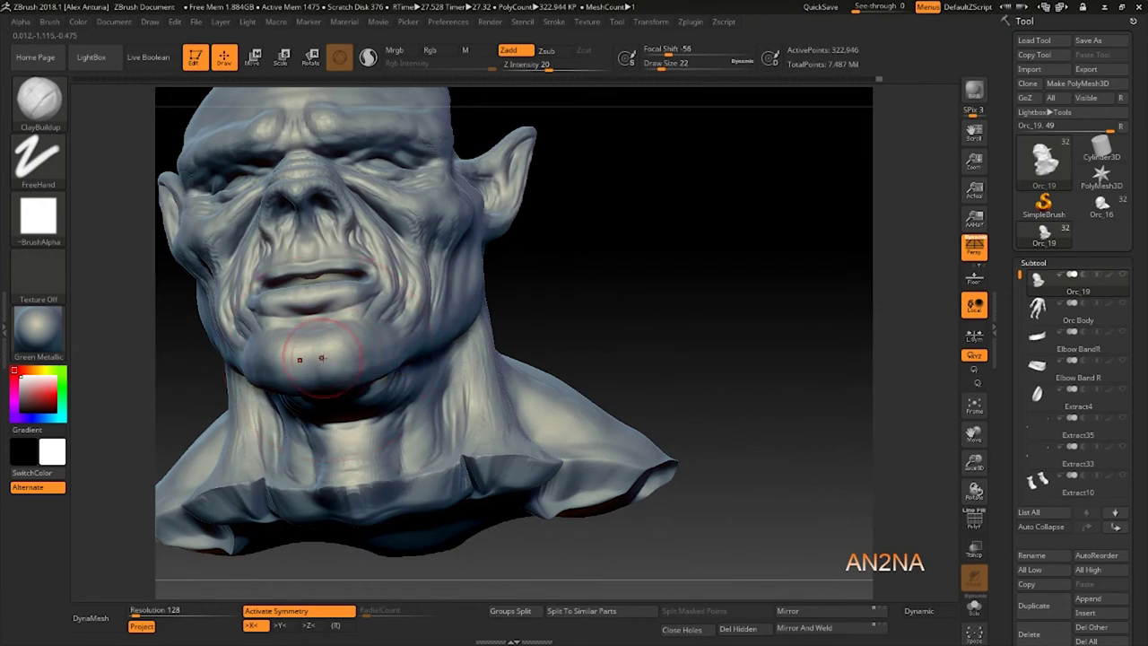
pyautogui.moveTo(333, 349)
pyautogui.mouseDown()
pyautogui.moveTo(311, 354)
pyautogui.moveTo(321, 375)
pyautogui.moveTo(334, 341)
pyautogui.mouseUp()
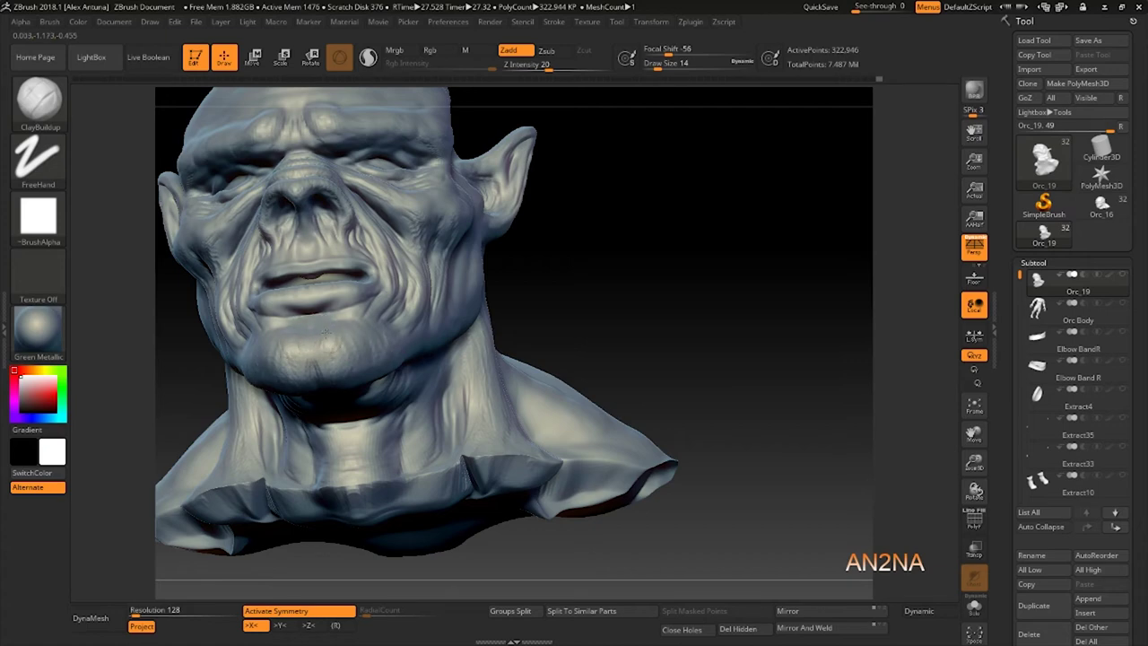
# Add fine folds to the chin and lower cheek with ClayBuildup, then refine the creases with DamStandard at draw size 7.
pyautogui.moveTo(370, 321); pyautogui.dragTo(343, 329, button='right')
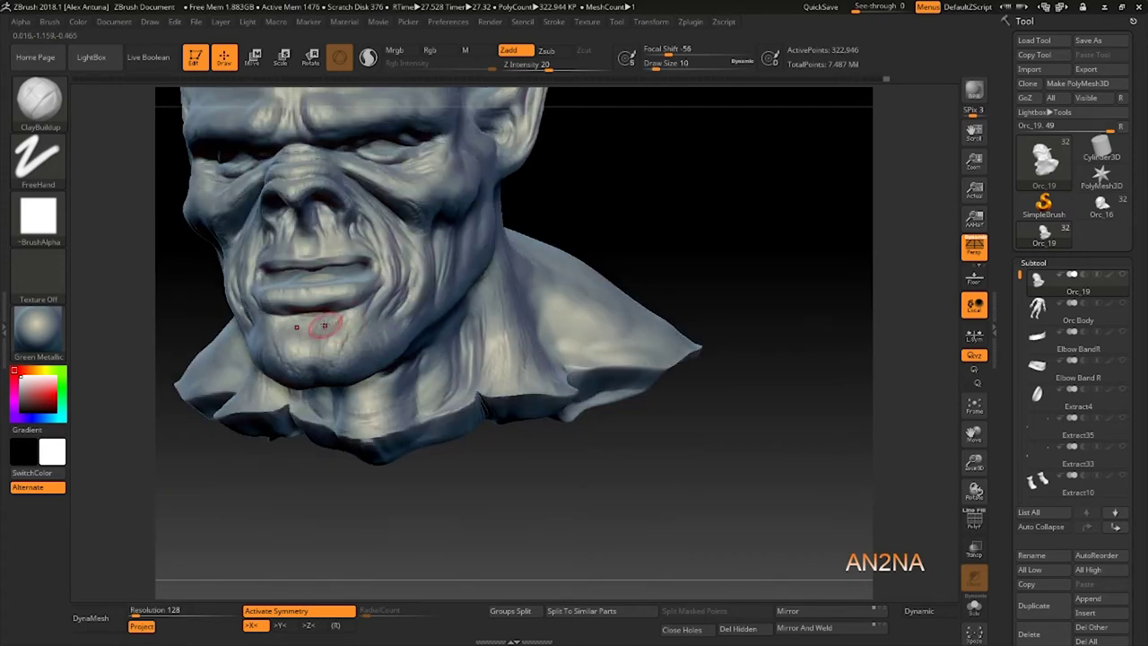
pyautogui.press('[')
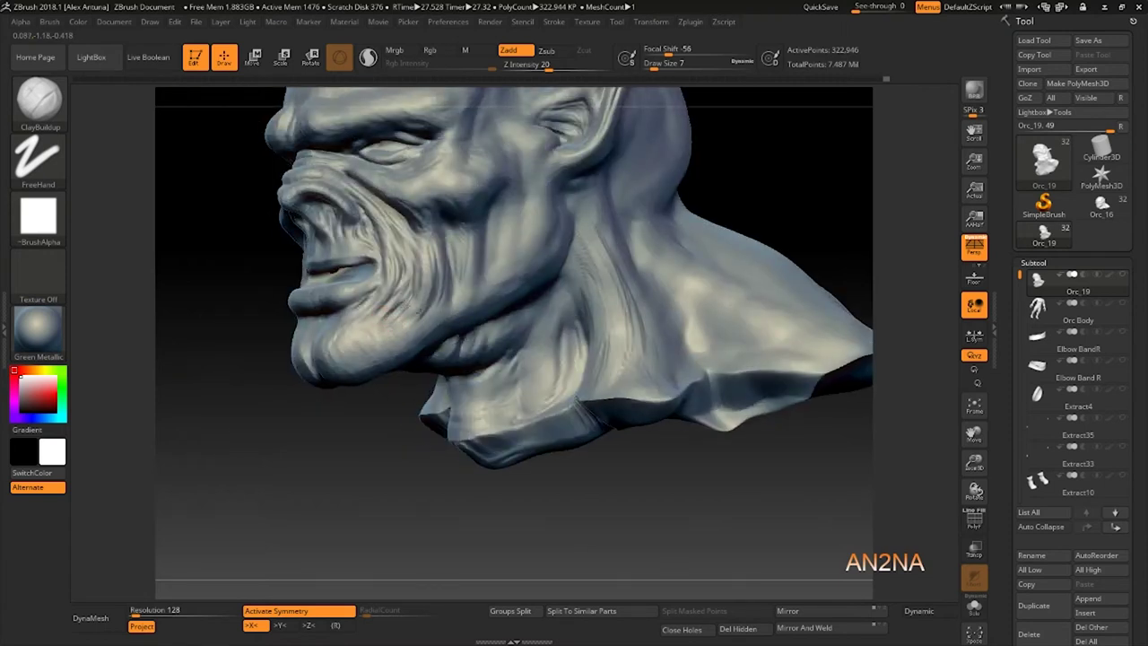
pyautogui.press('b')
pyautogui.press('d')
pyautogui.press('s')
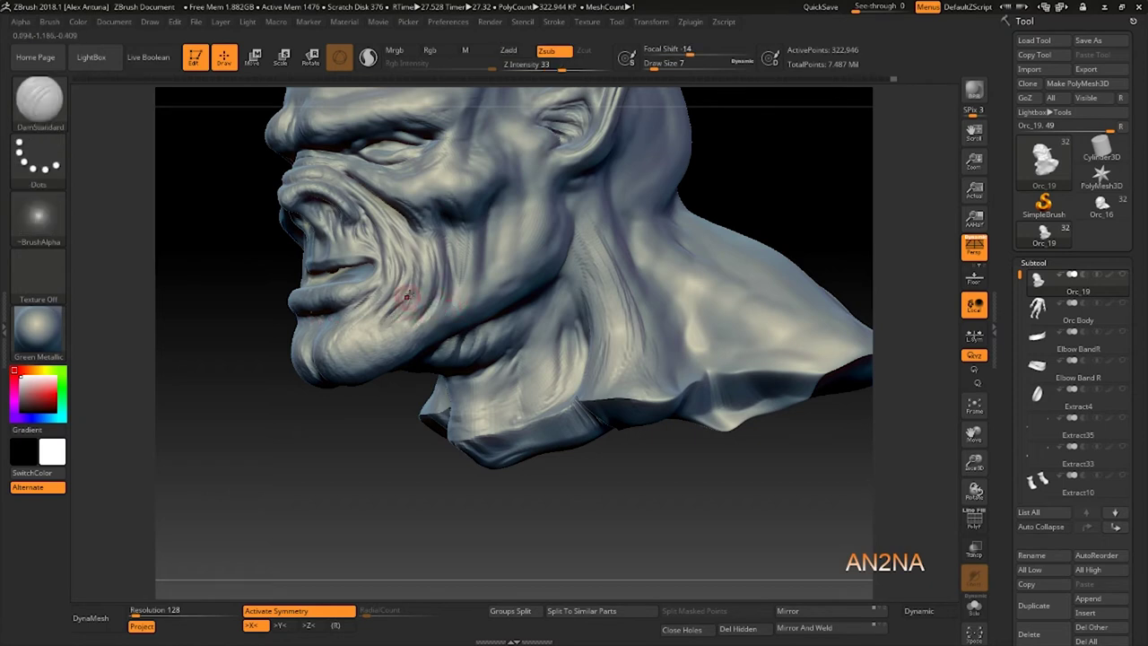
pyautogui.press('shift')
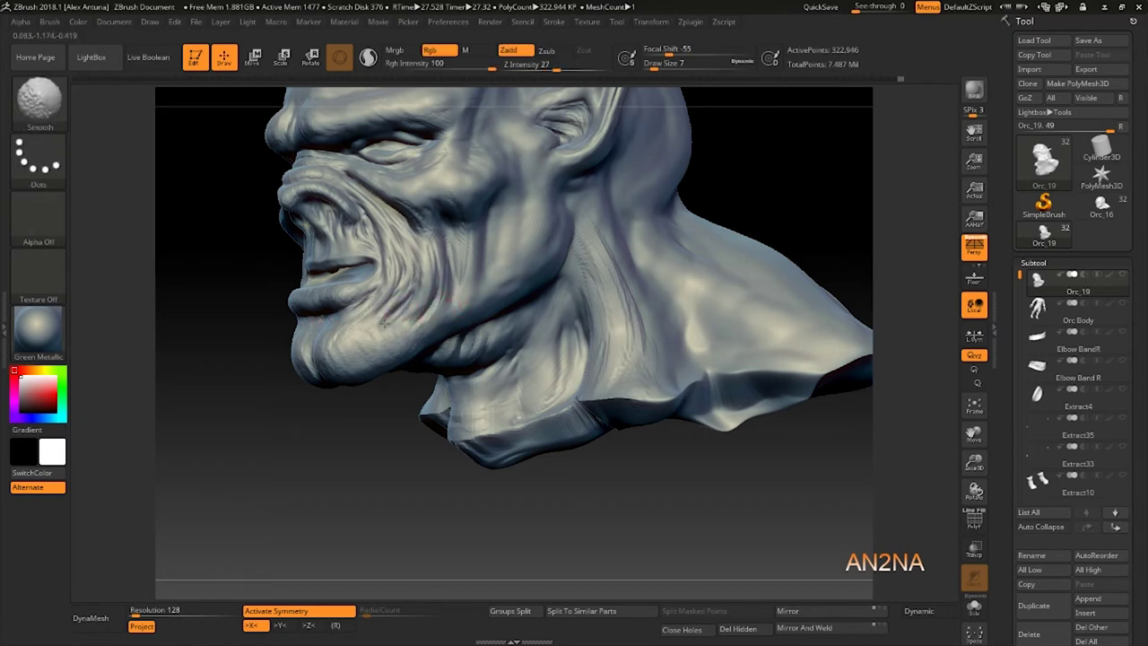
# Add small skin bumps to the chin with ClayBuildup at draw size 7 and soften them with Smooth at draw size 14.
pyautogui.press('b')
pyautogui.press('c')
pyautogui.press('b')
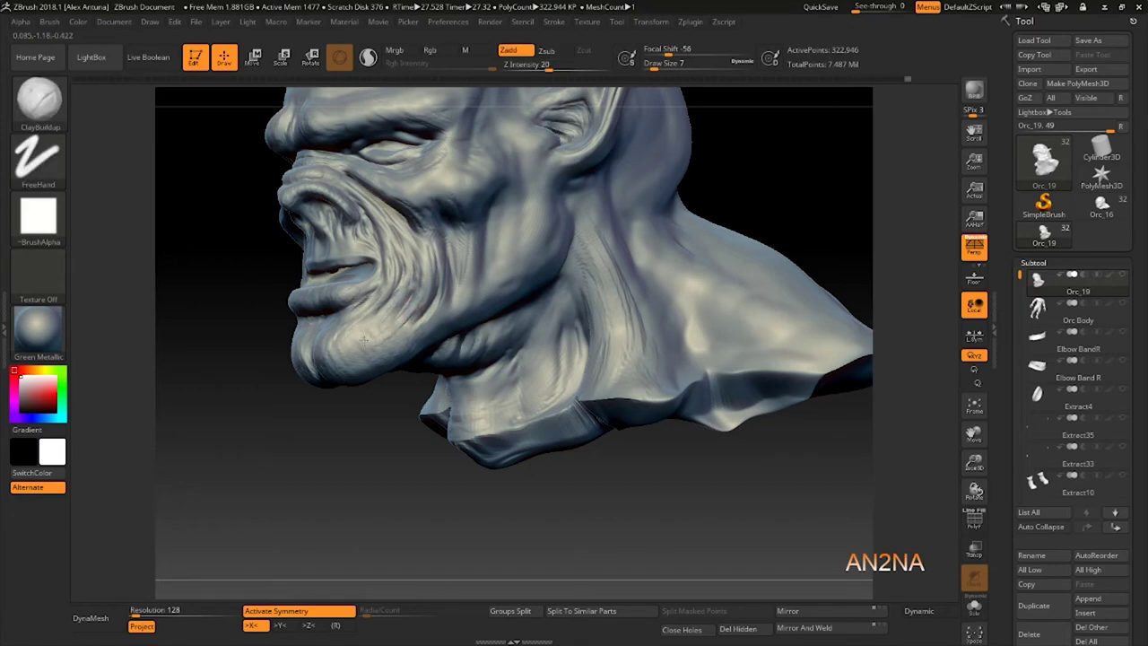
pyautogui.moveTo(405, 310); pyautogui.dragTo(435, 315, button='right')
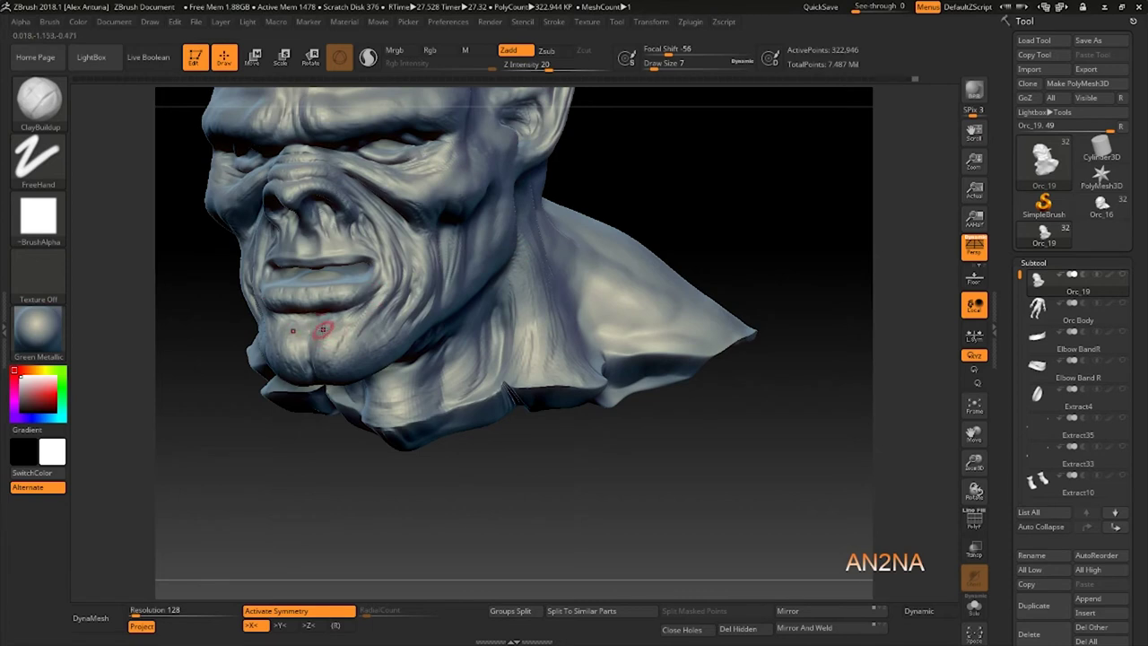
pyautogui.moveTo(325, 330)
pyautogui.mouseDown()
pyautogui.moveTo(308, 346)
pyautogui.moveTo(340, 338)
pyautogui.moveTo(321, 348)
pyautogui.mouseUp()
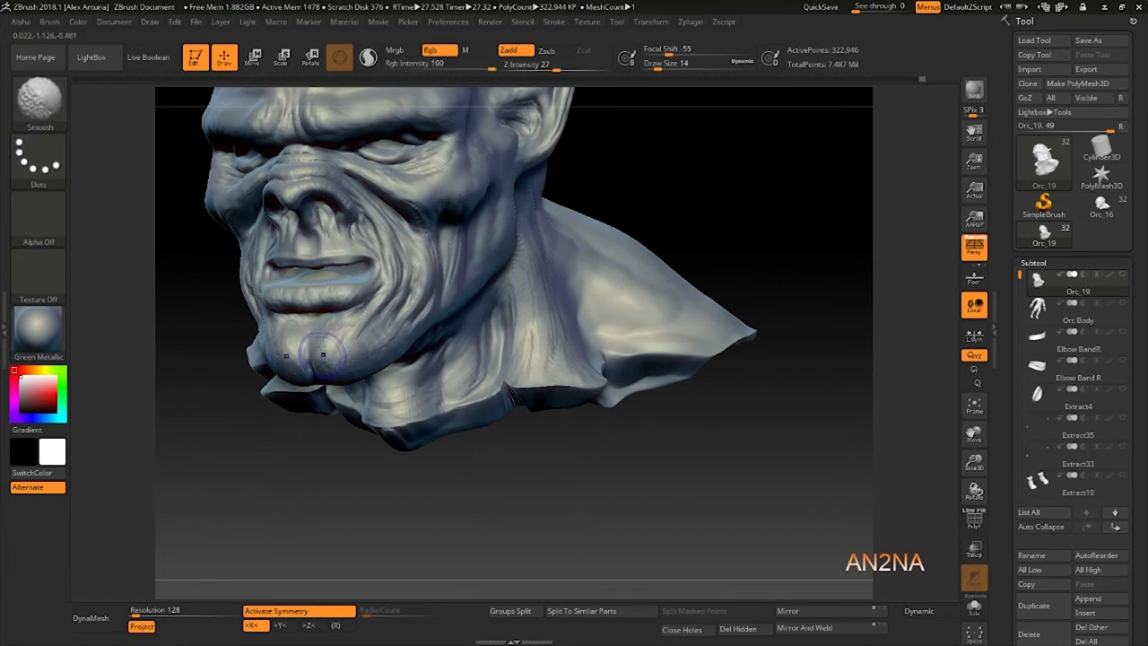
pyautogui.moveTo(643, 190)
pyautogui.keyDown('shift'); pyautogui.mouseDown()
pyautogui.moveTo(648, 208)
pyautogui.moveTo(604, 287)
pyautogui.moveTo(610, 278)
pyautogui.moveTo(458, 319)
pyautogui.mouseUp(); pyautogui.keyUp('shift')
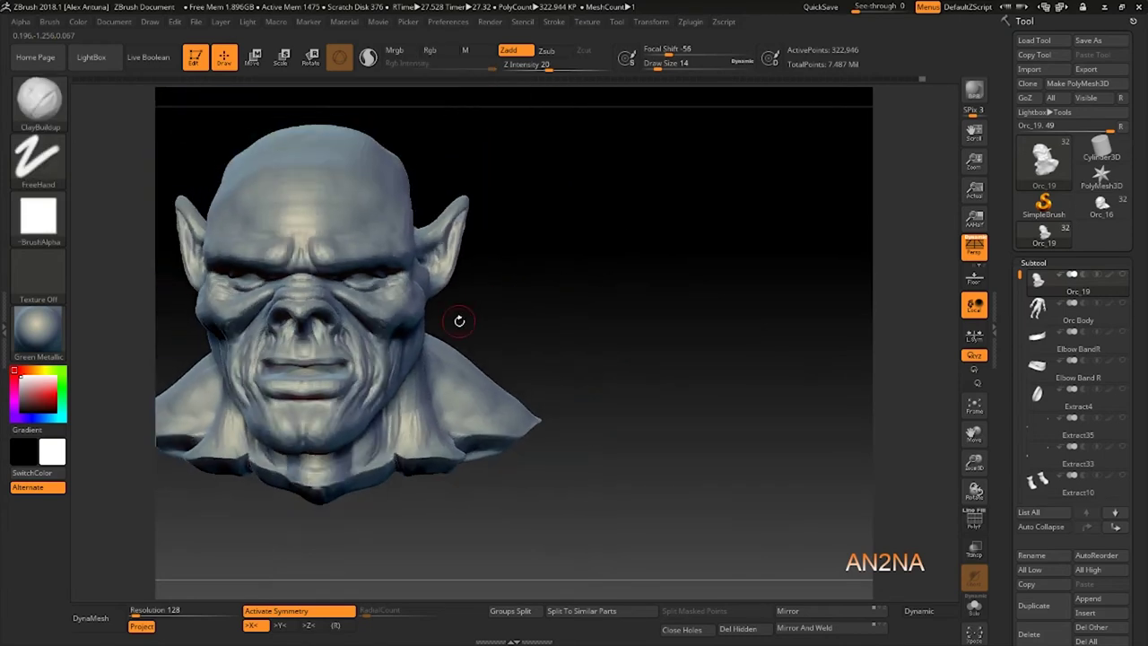
# Build up skin strands behind the jaw and down the neck below the ear with ClayBuildup at draw sizes 9 and 22.
pyautogui.moveTo(570, 298); pyautogui.dragTo(418, 343)
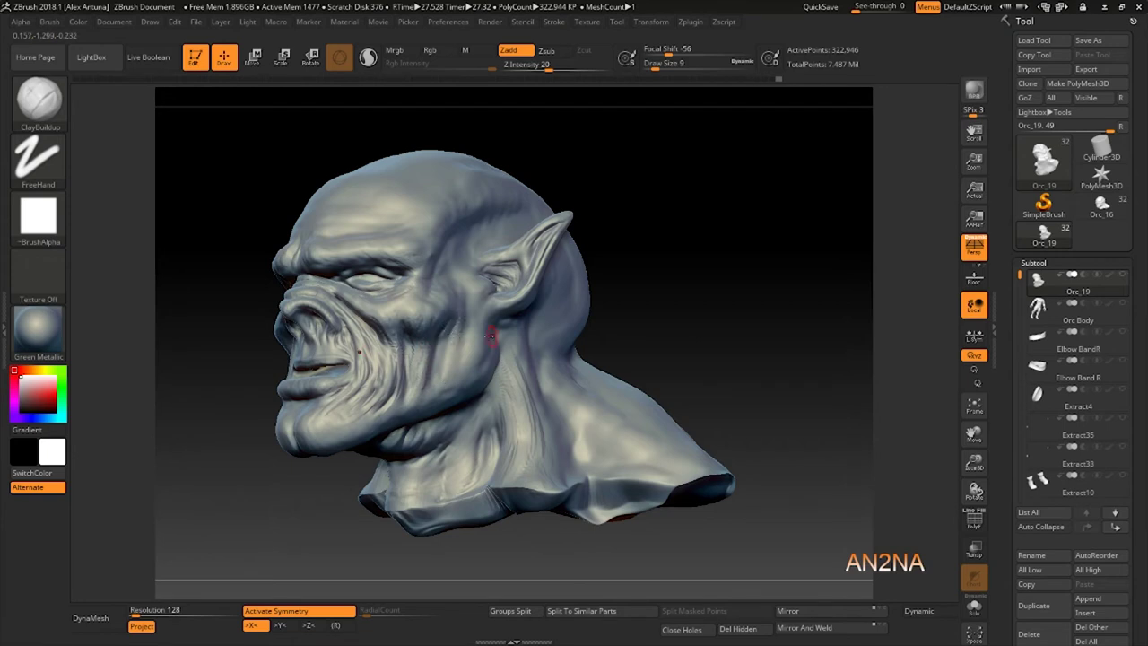
pyautogui.moveTo(492, 336); pyautogui.dragTo(463, 343, button='right')
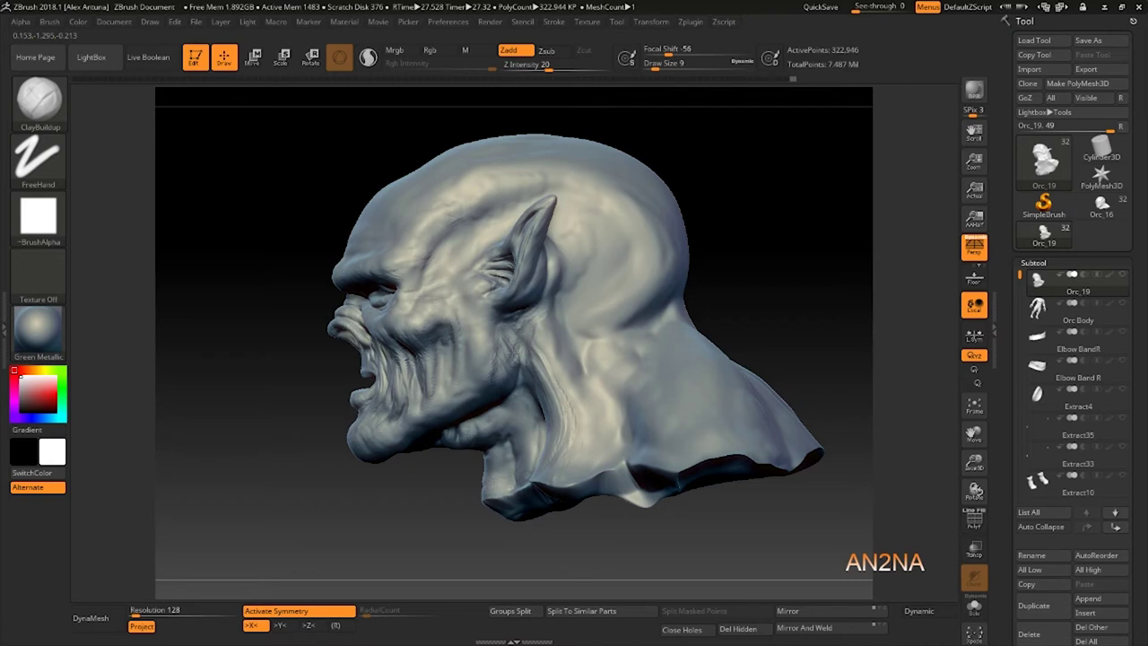
pyautogui.moveTo(513, 357)
pyautogui.mouseDown(button='right')
pyautogui.moveTo(533, 333)
pyautogui.moveTo(523, 347)
pyautogui.mouseUp(button='right')
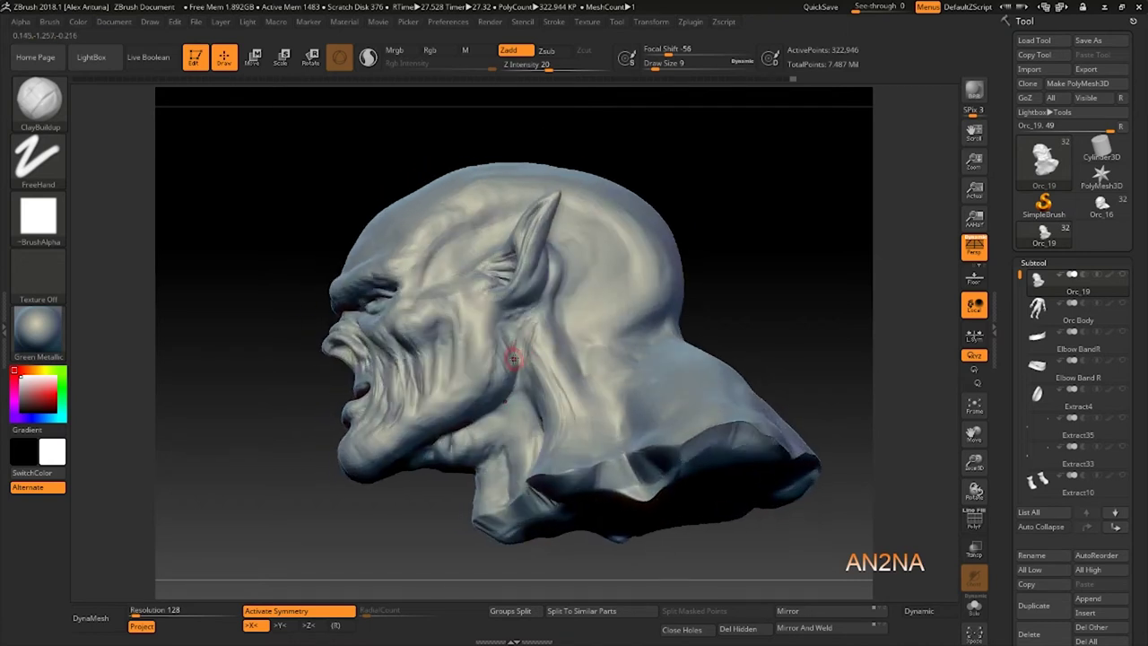
pyautogui.press(']')
pyautogui.press(']')
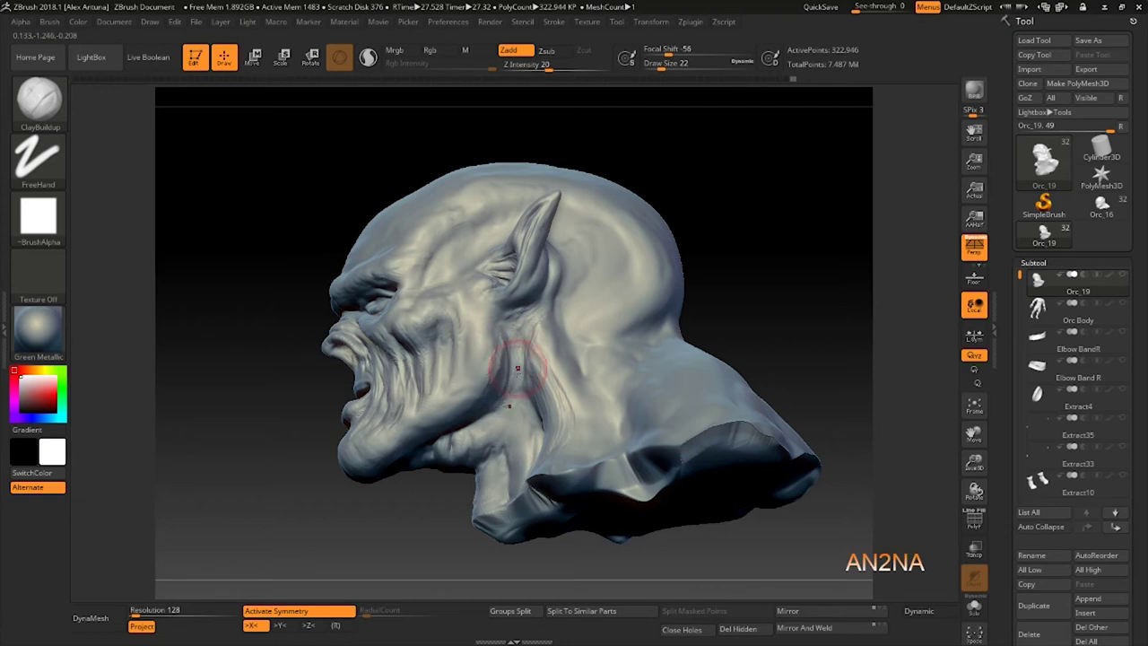
pyautogui.moveTo(517, 368); pyautogui.dragTo(529, 381, button='right')
pyautogui.moveTo(533, 333)
pyautogui.mouseDown()
pyautogui.moveTo(526, 379)
pyautogui.moveTo(514, 337)
pyautogui.moveTo(508, 354)
pyautogui.mouseUp()
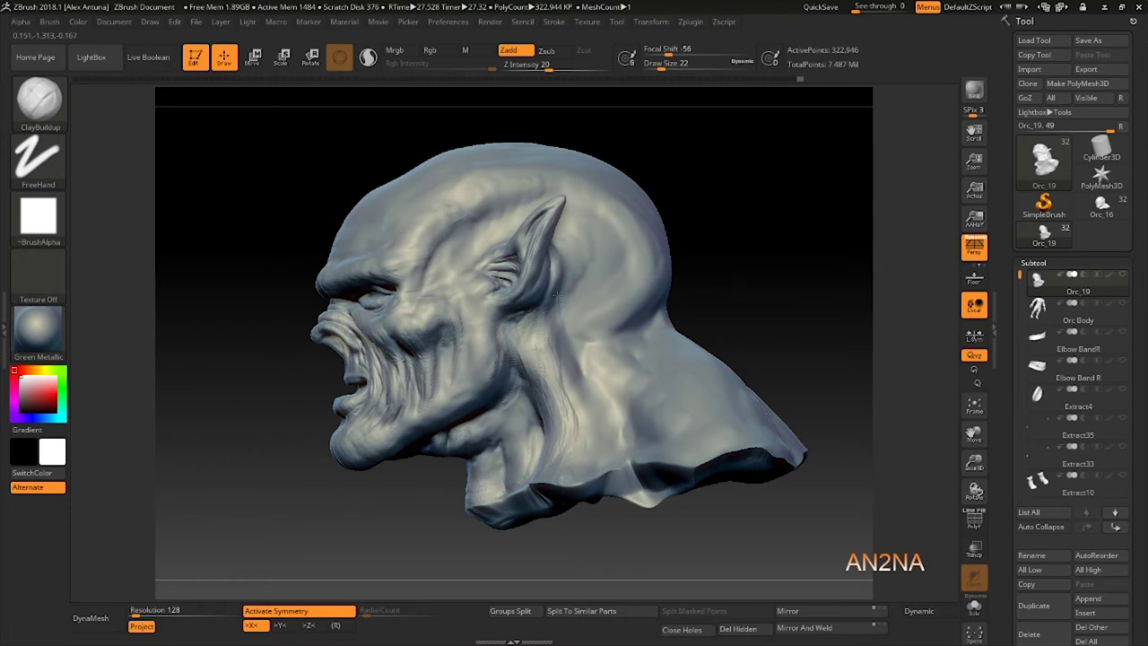
# Sculpt skin folds on the skull behind and above the ear with ClayBuildup at draw size 22, and smooth them.
pyautogui.moveTo(556, 295); pyautogui.dragTo(545, 295, button='right')
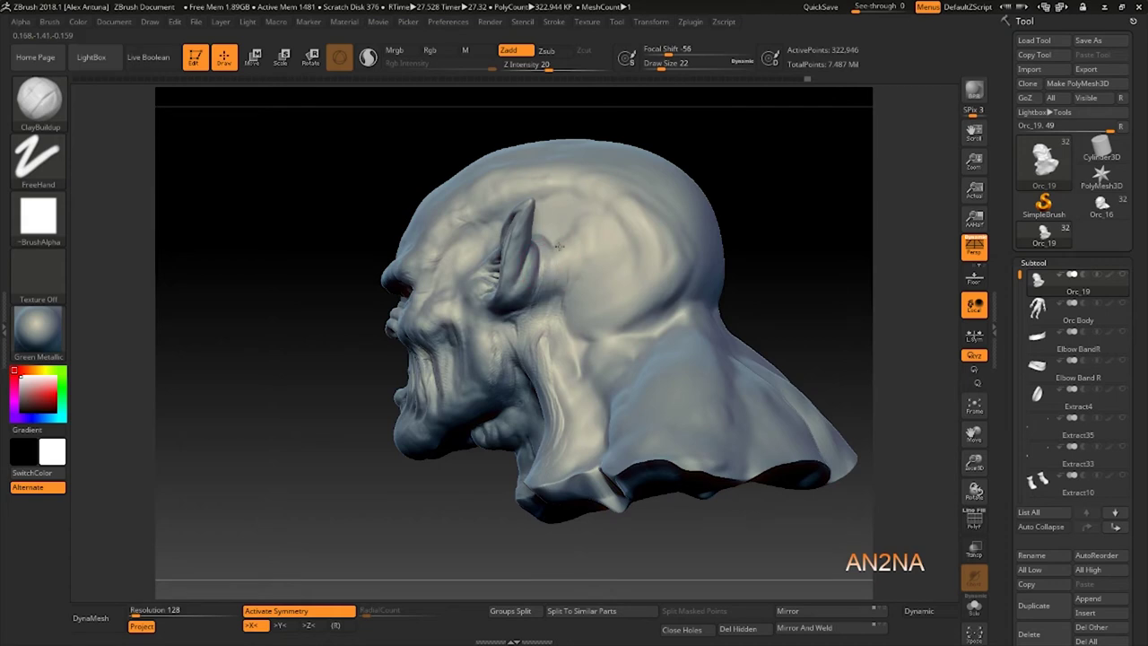
pyautogui.moveTo(582, 278)
pyautogui.mouseDown(button='right')
pyautogui.moveTo(550, 302)
pyautogui.moveTo(558, 262)
pyautogui.mouseUp(button='right')
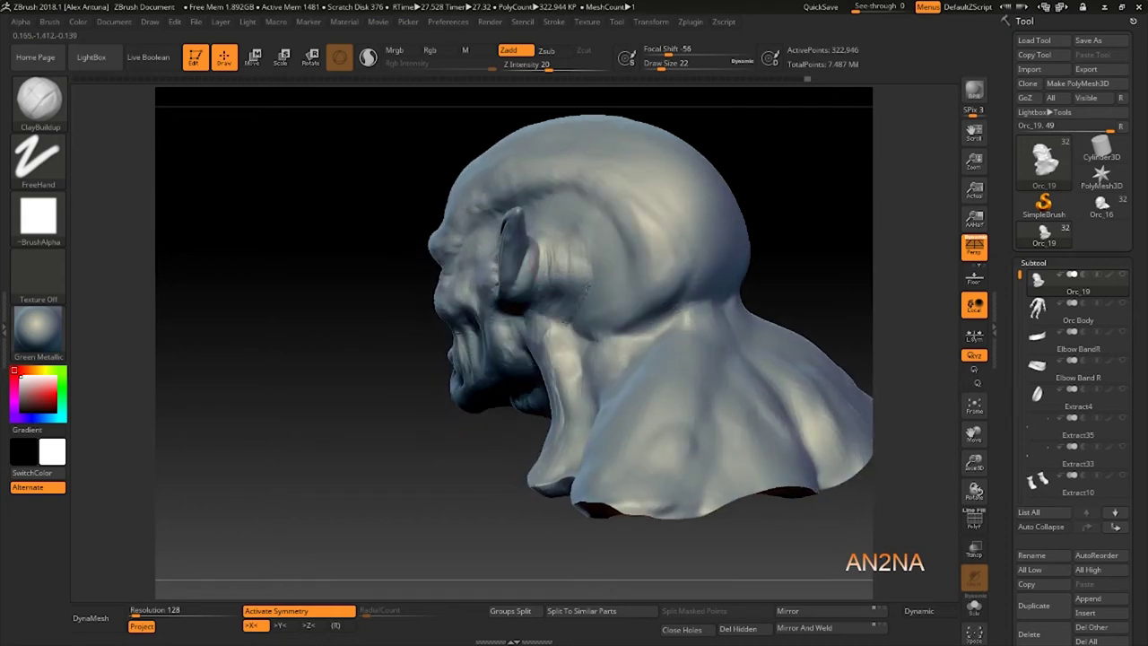
pyautogui.moveTo(575, 300)
pyautogui.mouseDown()
pyautogui.moveTo(556, 307)
pyautogui.moveTo(594, 300)
pyautogui.mouseUp()
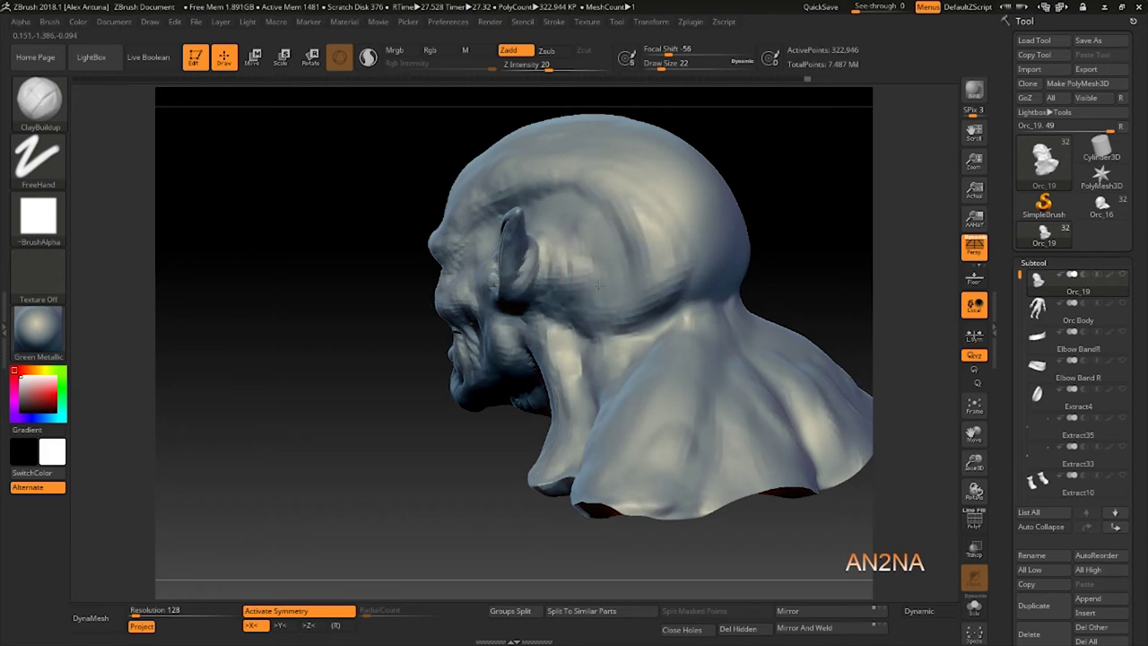
pyautogui.moveTo(599, 285); pyautogui.dragTo(580, 302, button='right')
pyautogui.moveTo(807, 251); pyautogui.dragTo(782, 236, button='right')
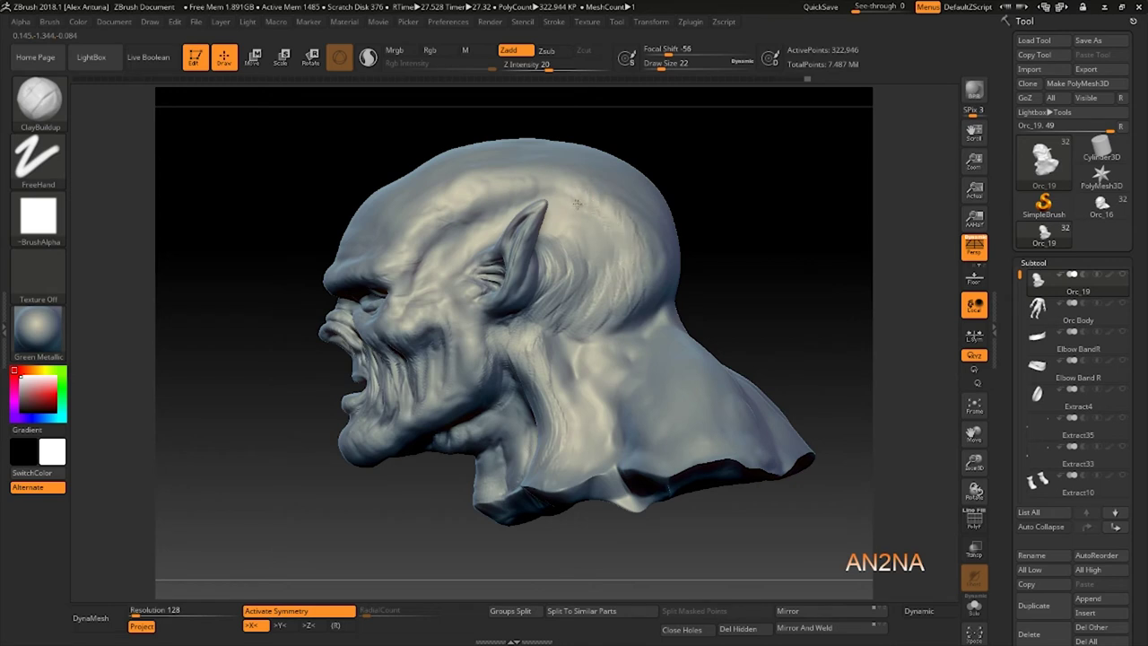
pyautogui.moveTo(447, 213)
pyautogui.mouseDown()
pyautogui.moveTo(527, 187)
pyautogui.moveTo(599, 198)
pyautogui.mouseUp()
pyautogui.press('shift')
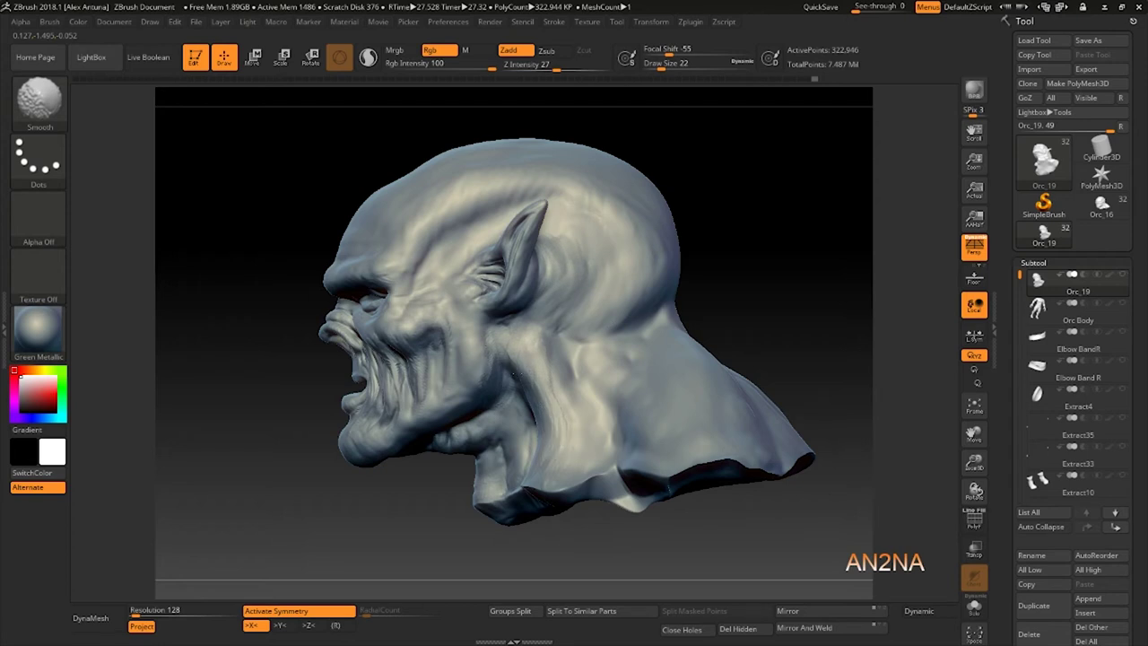
# Sculpt fine folds between the earlobe and the jaw with ClayBuildup at draw size 10, smooth them, and set draw size to 108.
pyautogui.moveTo(234, 339); pyautogui.dragTo(467, 341)
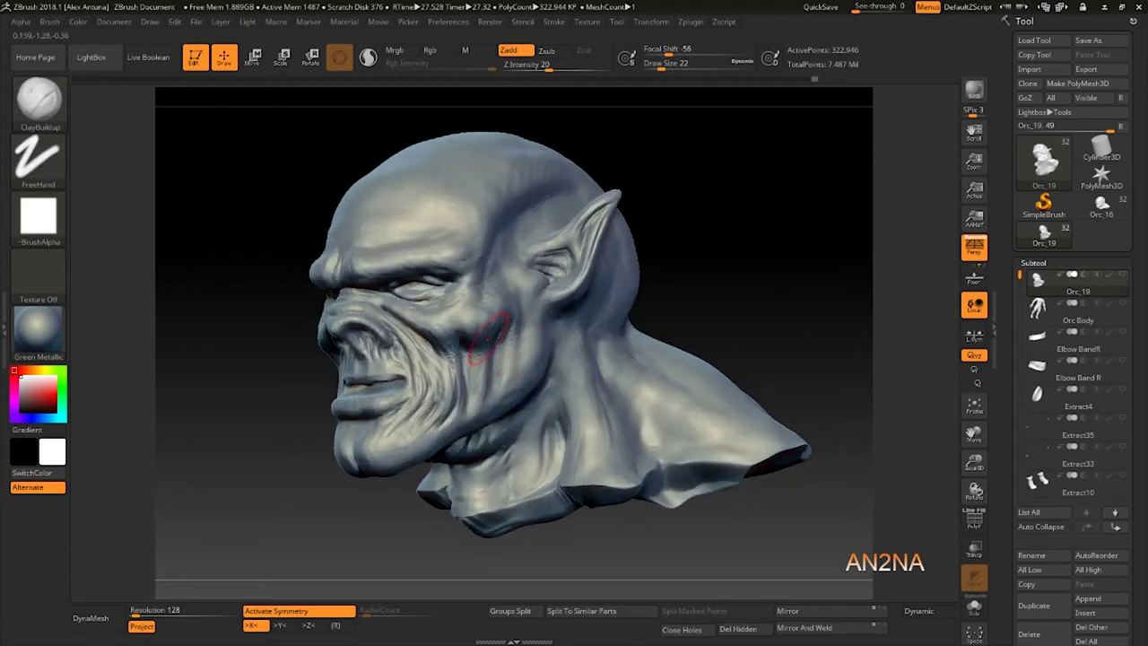
pyautogui.press('[')
pyautogui.moveTo(533, 341); pyautogui.dragTo(539, 342, button='right')
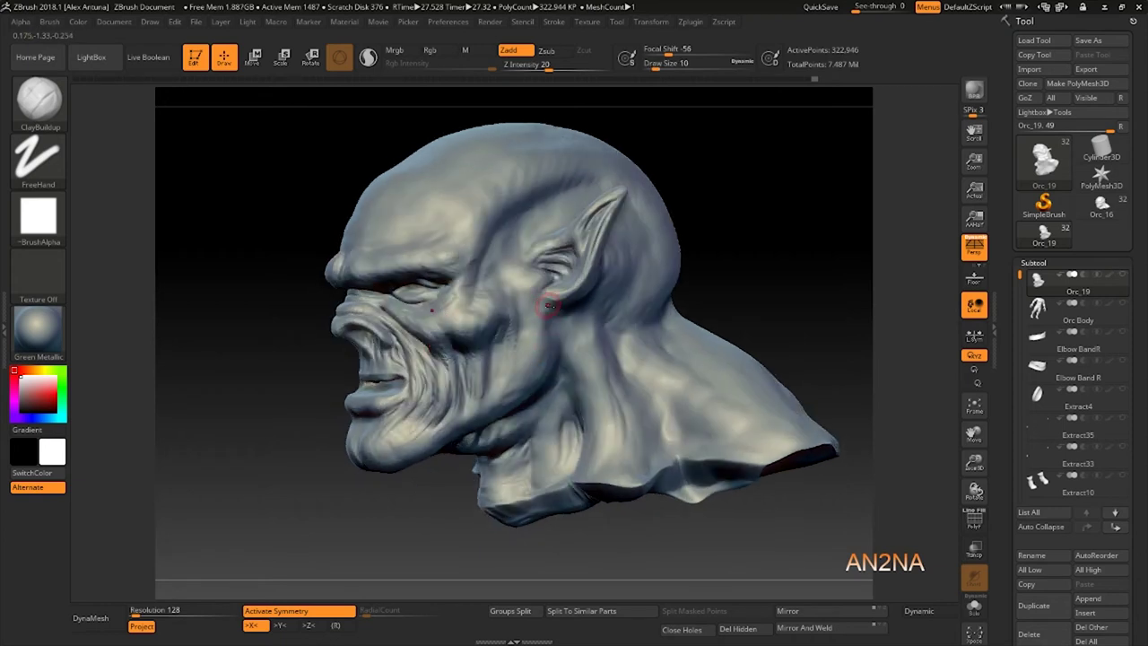
pyautogui.moveTo(572, 305); pyautogui.dragTo(579, 305, button='right')
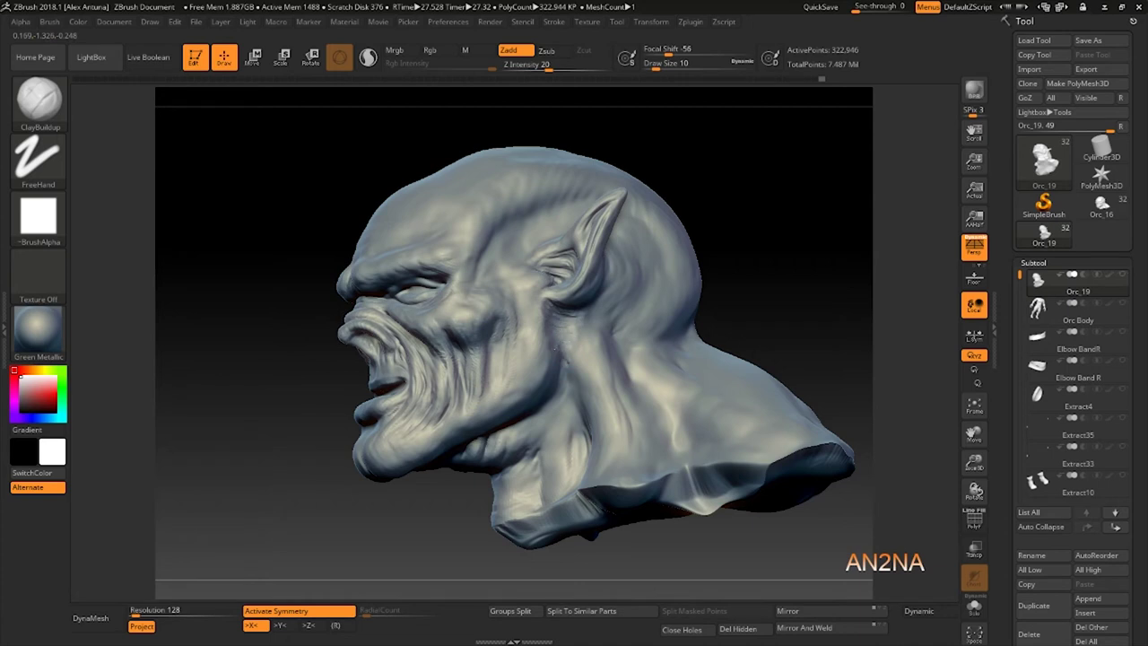
pyautogui.moveTo(561, 350); pyautogui.dragTo(558, 355, button='right')
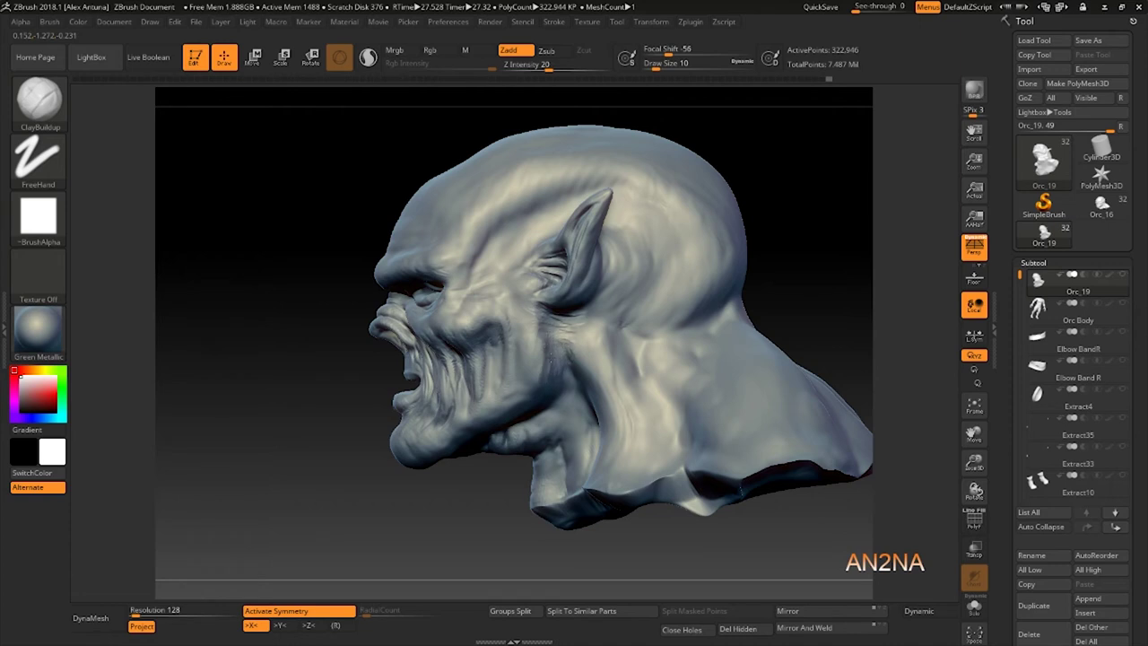
pyautogui.press('shift')
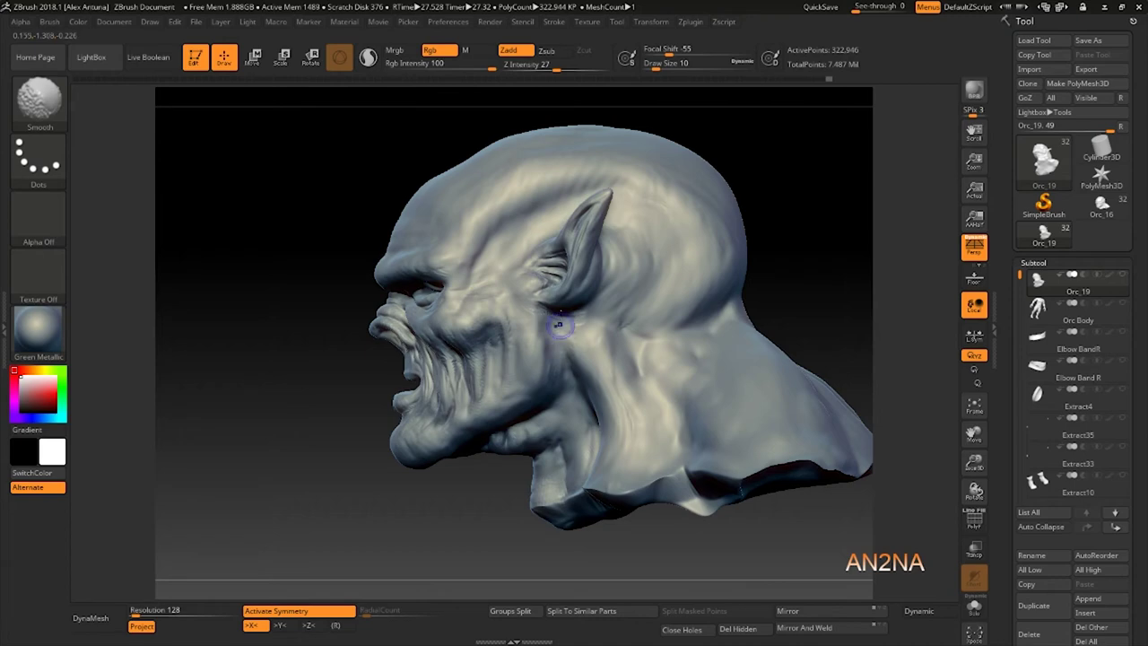
pyautogui.press('space')
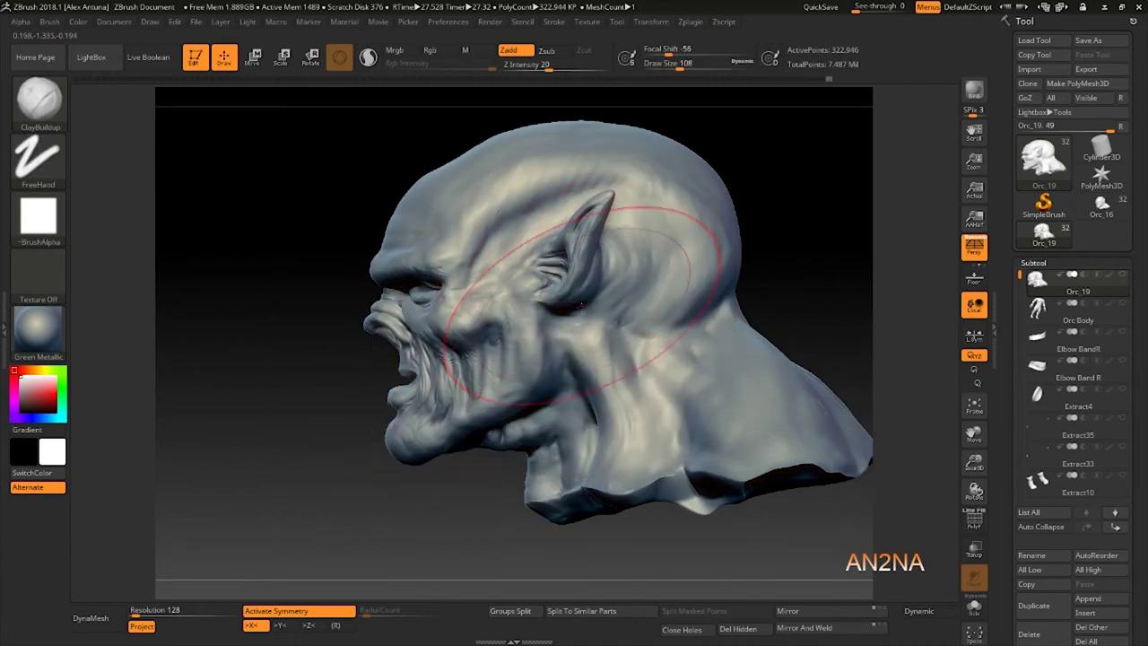
# Build up the skin beneath the earlobe with ClayBuildup at draw size 12 and smooth it.
pyautogui.press('space')
pyautogui.moveTo(561, 331); pyautogui.dragTo(538, 331)
pyautogui.moveTo(545, 309)
pyautogui.mouseDown(button='right')
pyautogui.moveTo(571, 302)
pyautogui.moveTo(510, 297)
pyautogui.mouseUp(button='right')
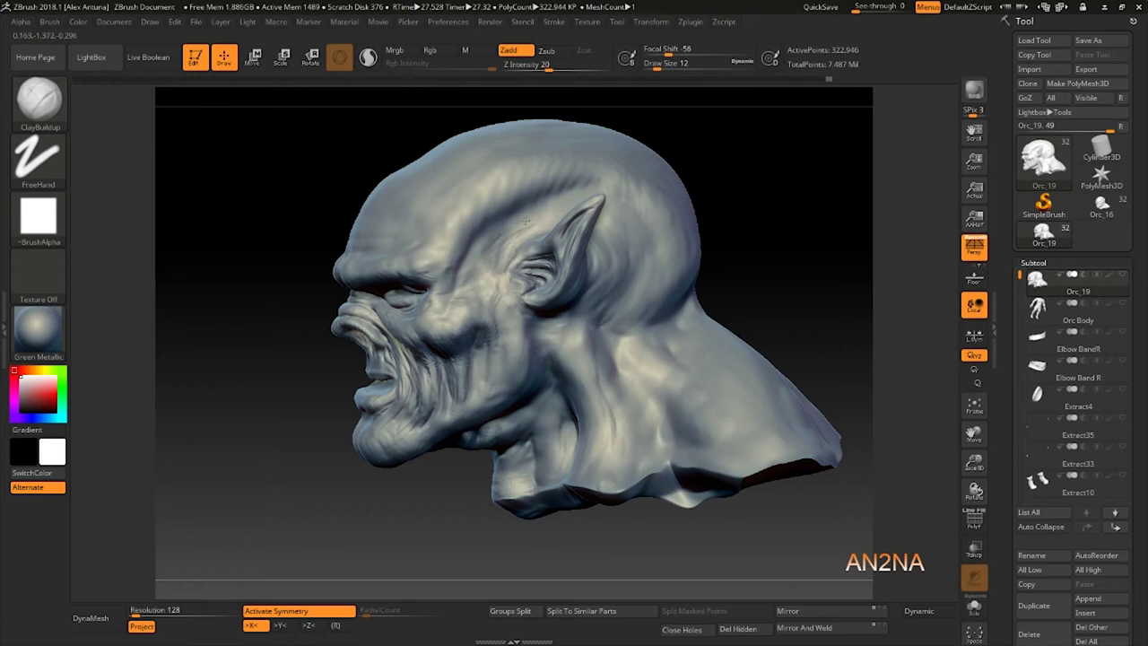
pyautogui.press('shift')
pyautogui.moveTo(750, 270); pyautogui.dragTo(772, 274)
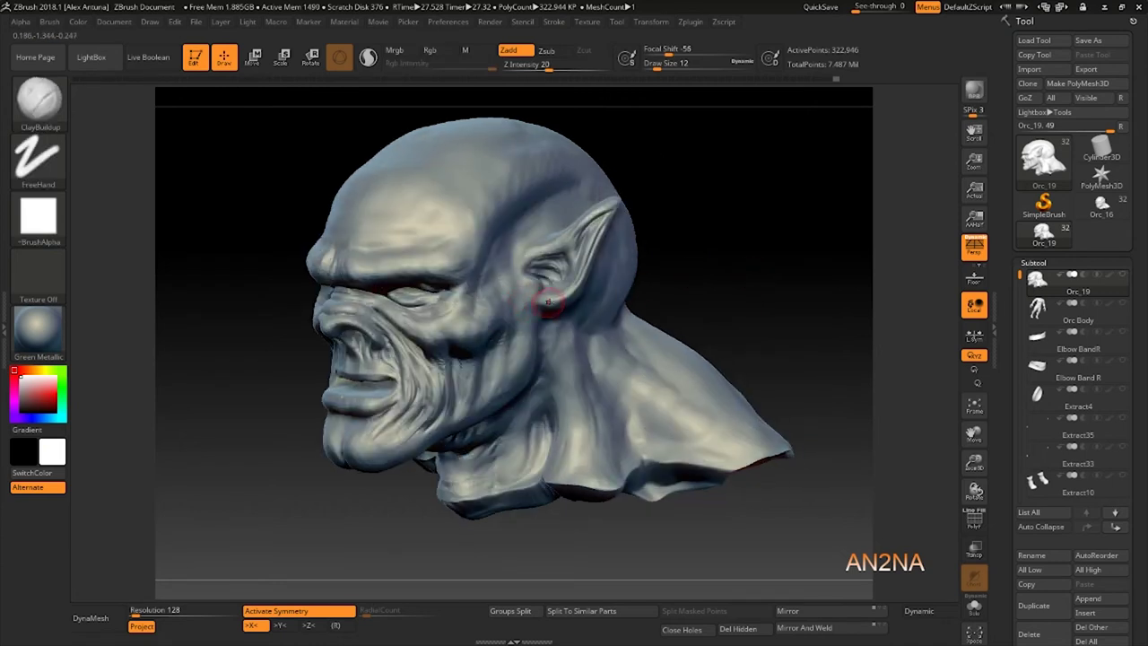
# Carve creases beneath the earlobe with DamStandard at draw size 9 and soften them with Smooth.
pyautogui.press('b')
pyautogui.press('d')
pyautogui.press('s')
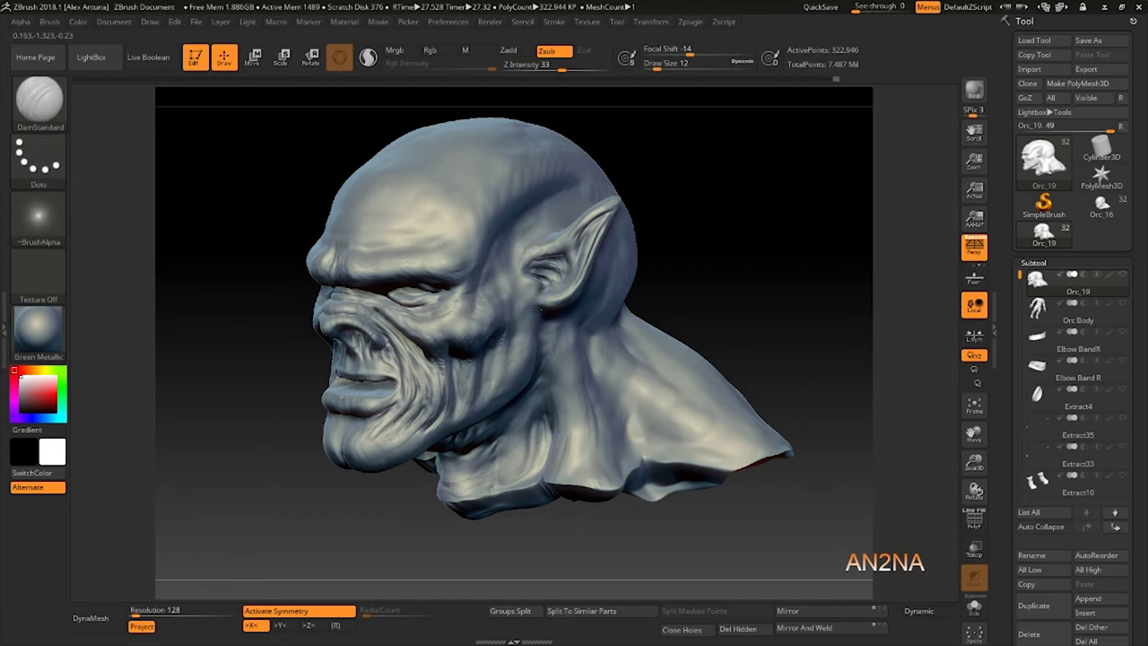
pyautogui.moveTo(537, 306); pyautogui.dragTo(536, 302, button='right')
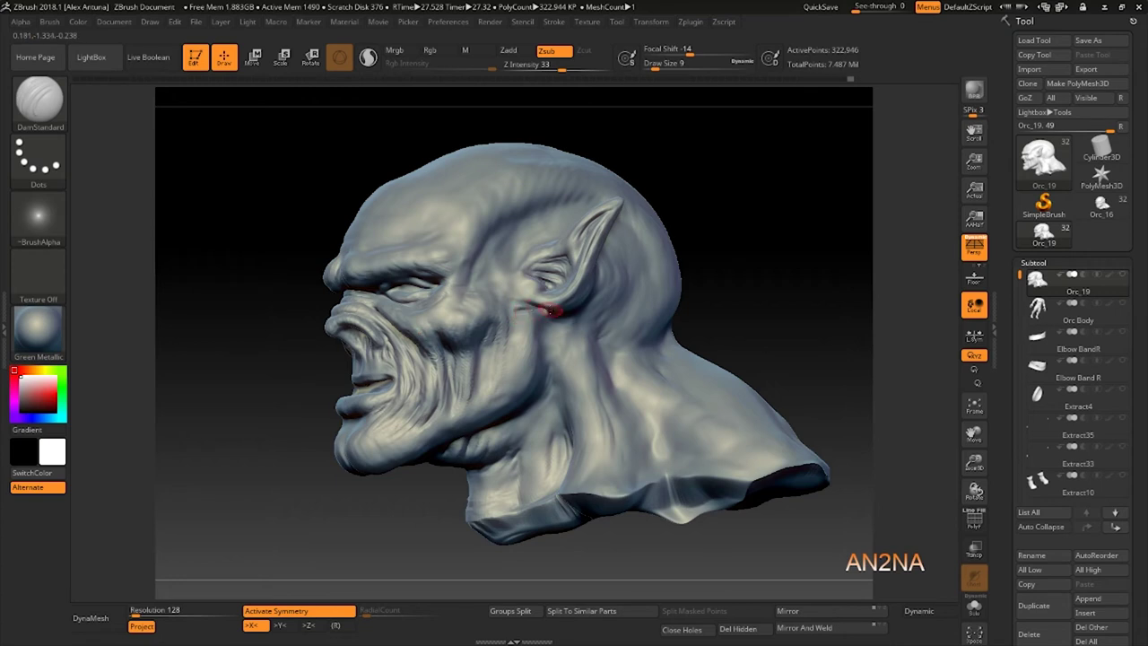
pyautogui.press('shift')
pyautogui.moveTo(551, 290)
pyautogui.mouseDown(button='right')
pyautogui.moveTo(557, 260)
pyautogui.moveTo(533, 287)
pyautogui.mouseUp(button='right')
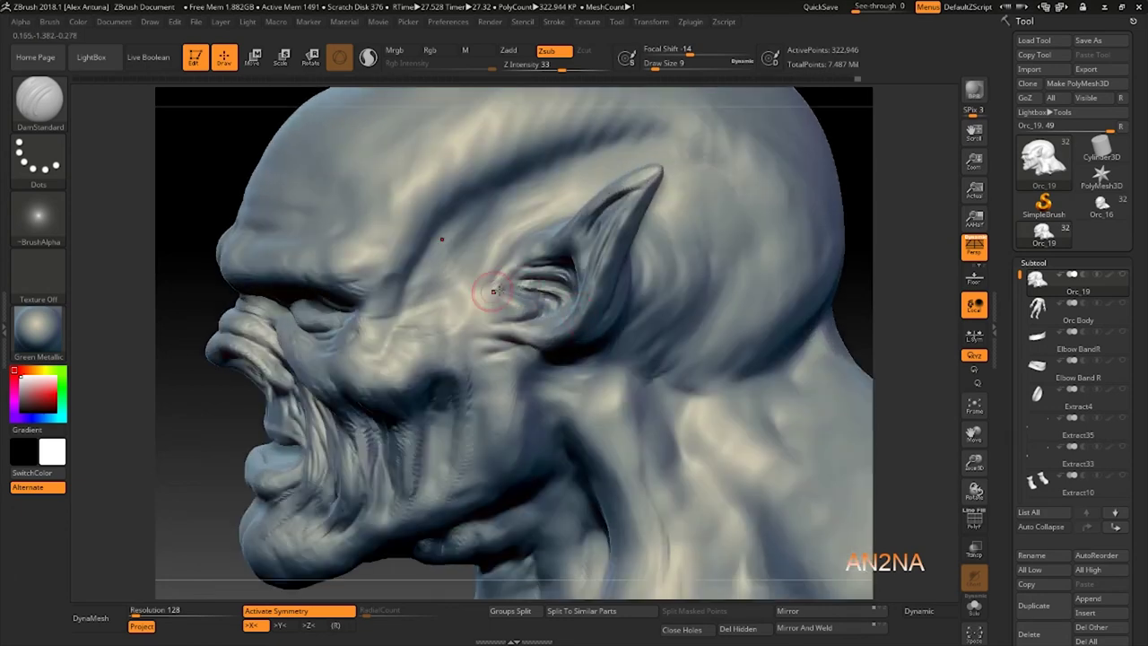
# Cut fine creases inside the ear and from its front edge toward the temple with DamStandard at draw size 7.
pyautogui.moveTo(522, 286); pyautogui.dragTo(484, 290)
pyautogui.press('shift')
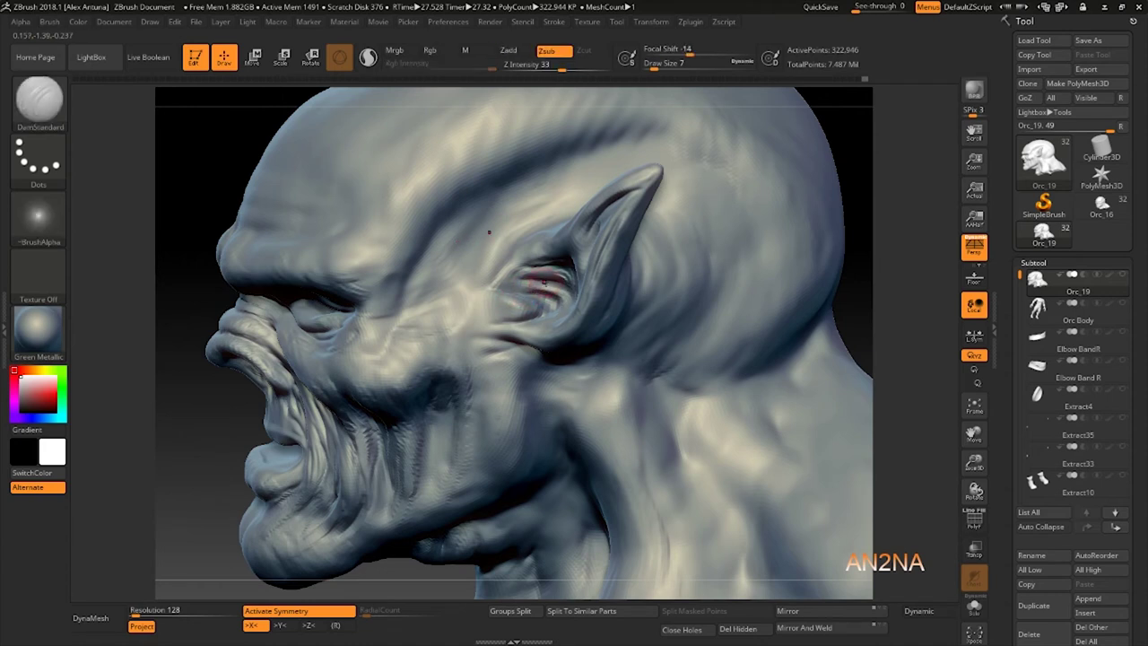
pyautogui.moveTo(543, 283)
pyautogui.mouseDown()
pyautogui.moveTo(526, 268)
pyautogui.moveTo(512, 269)
pyautogui.moveTo(538, 271)
pyautogui.moveTo(496, 275)
pyautogui.moveTo(537, 240)
pyautogui.moveTo(507, 236)
pyautogui.mouseUp()
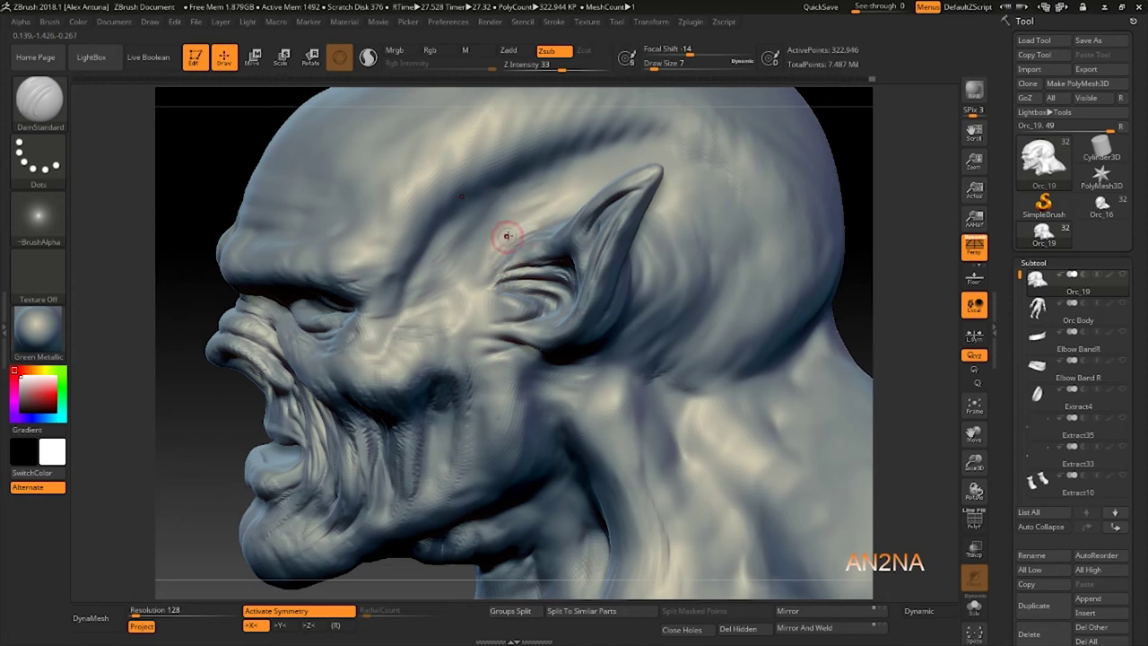
pyautogui.press('shift')
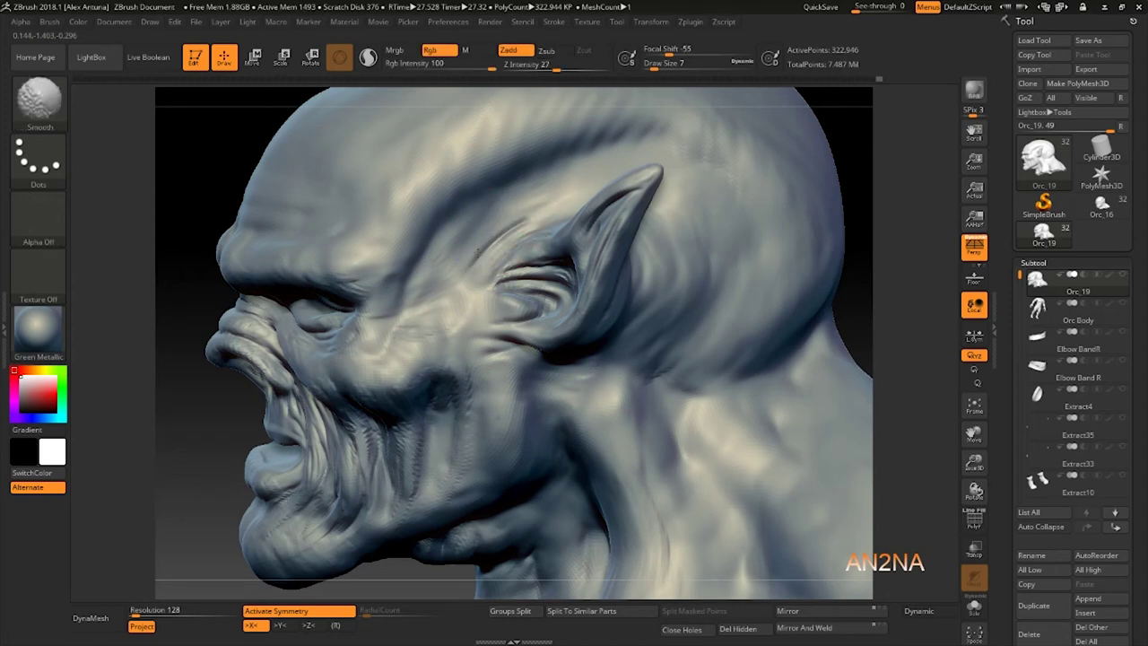
# Carve curved skin folds on the skull directly behind the ear with DamStandard at draw size 7.
pyautogui.keyDown('alt'); pyautogui.moveTo(653, 287); pyautogui.dragTo(455, 270, button='right'); pyautogui.keyUp('alt')
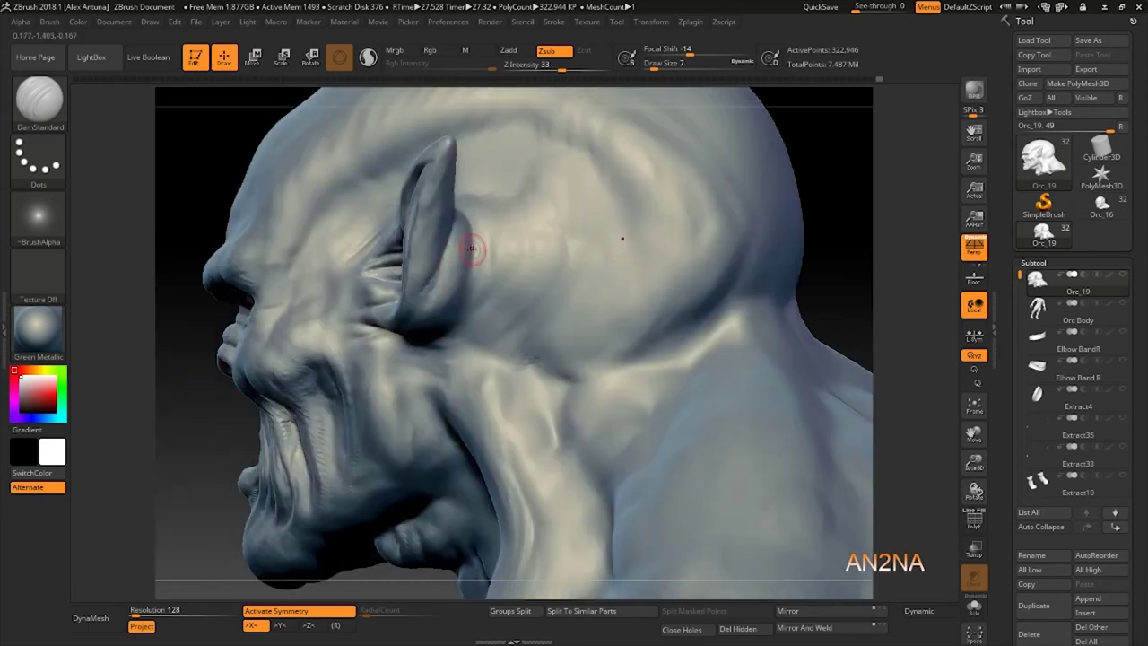
pyautogui.moveTo(489, 221)
pyautogui.mouseDown()
pyautogui.moveTo(474, 308)
pyautogui.moveTo(446, 326)
pyautogui.mouseUp()
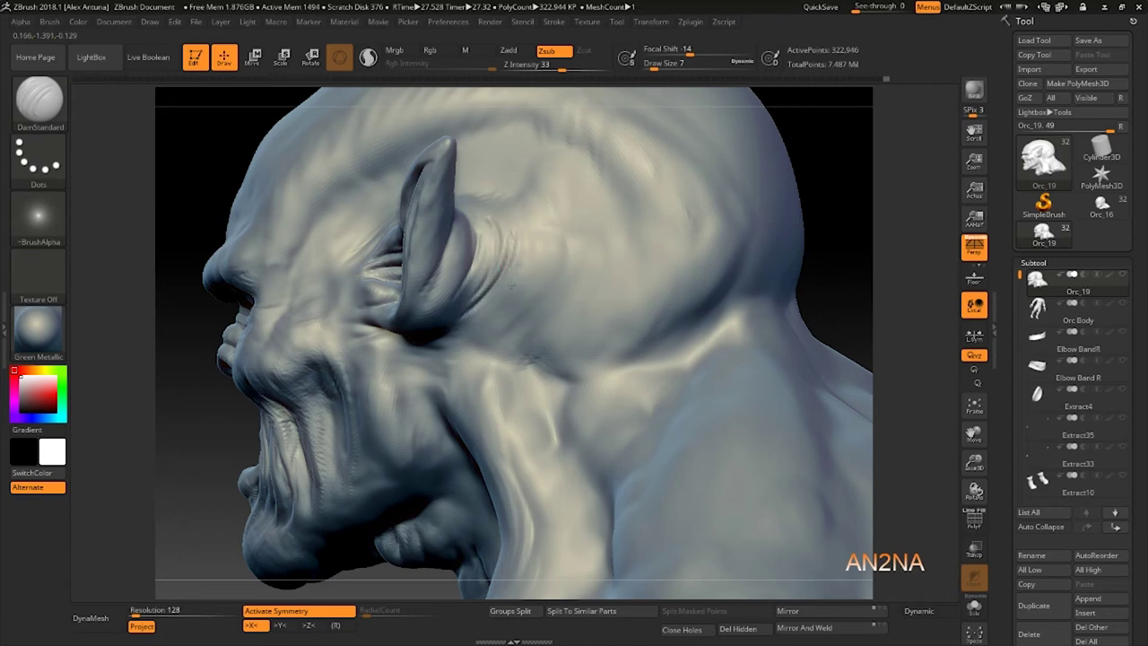
pyautogui.moveTo(511, 282)
pyautogui.mouseDown()
pyautogui.moveTo(447, 334)
pyautogui.moveTo(457, 330)
pyautogui.mouseUp()
pyautogui.moveTo(561, 274); pyautogui.dragTo(512, 271, button='right')
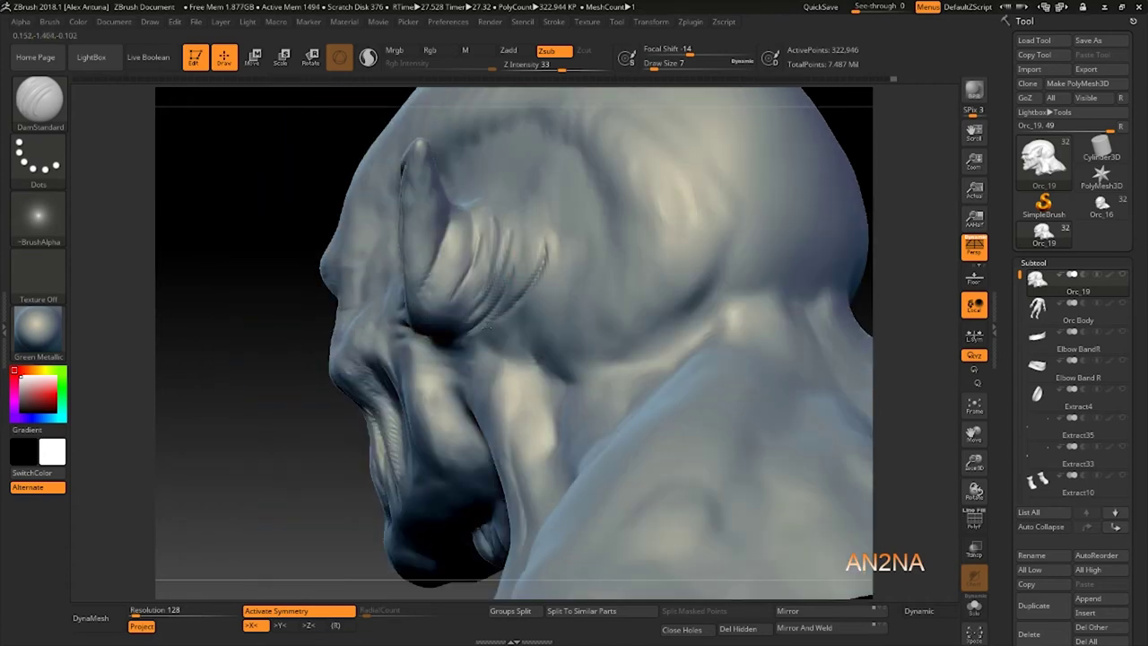
# Carve horizontal creases across the nape at the base of the skull with DamStandard at draw size 7.
pyautogui.moveTo(583, 265)
pyautogui.mouseDown(button='right')
pyautogui.moveTo(656, 282)
pyautogui.moveTo(592, 301)
pyautogui.mouseUp(button='right')
pyautogui.moveTo(419, 353)
pyautogui.mouseDown()
pyautogui.moveTo(456, 340)
pyautogui.moveTo(404, 349)
pyautogui.mouseUp()
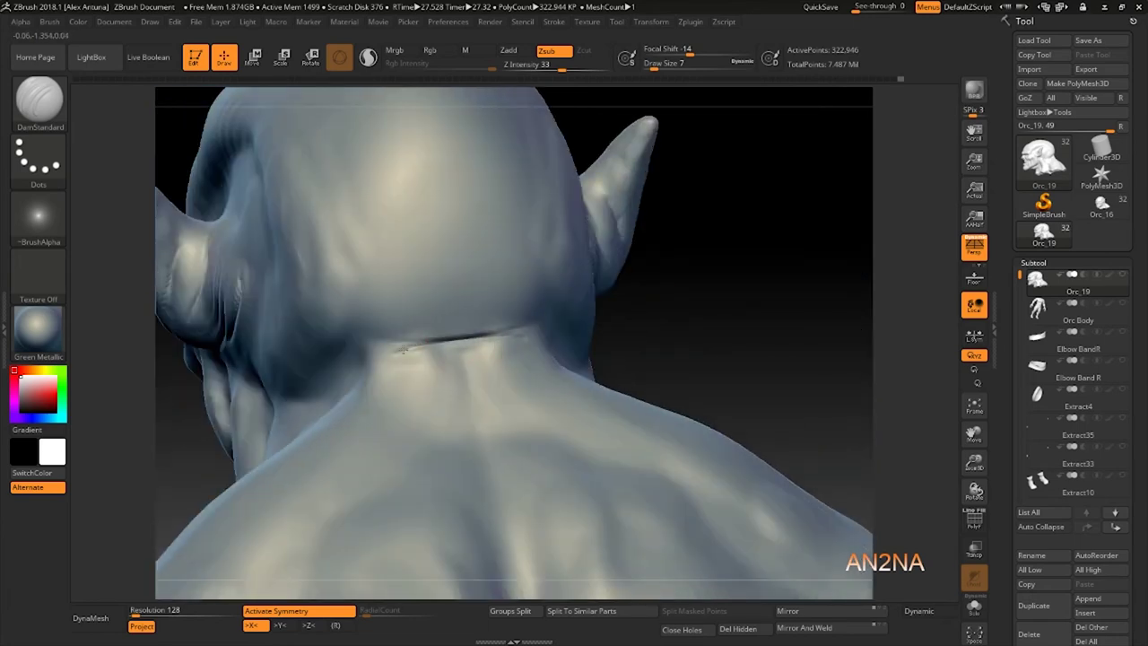
pyautogui.moveTo(476, 313); pyautogui.dragTo(540, 303)
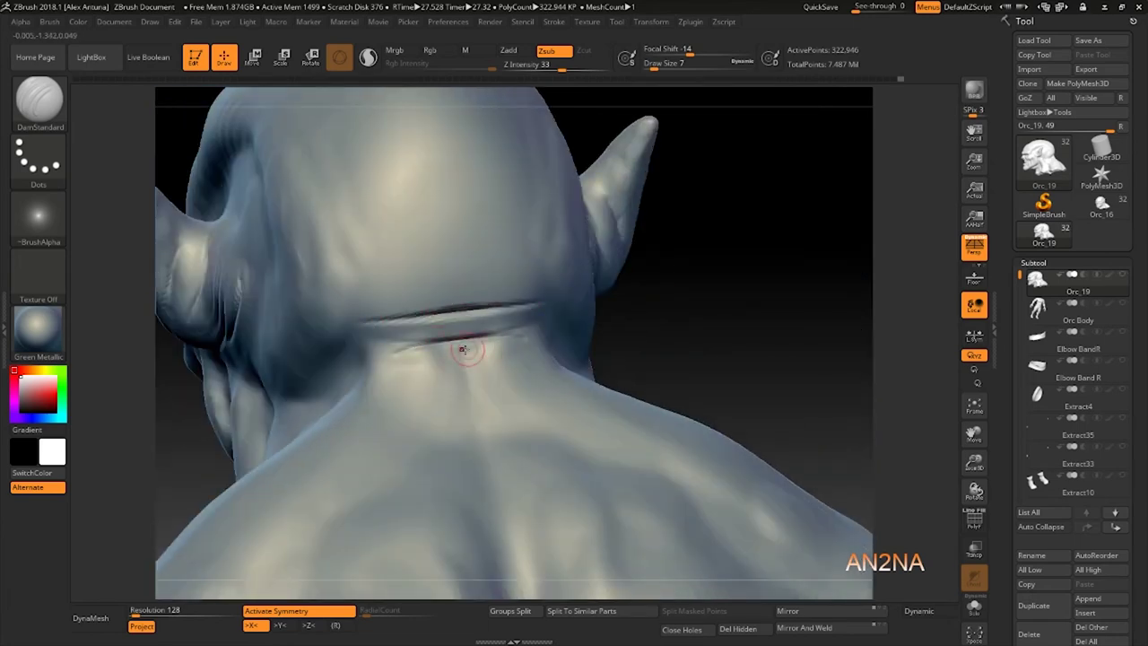
pyautogui.moveTo(461, 350)
pyautogui.mouseDown()
pyautogui.moveTo(519, 343)
pyautogui.moveTo(476, 359)
pyautogui.moveTo(538, 345)
pyautogui.mouseUp()
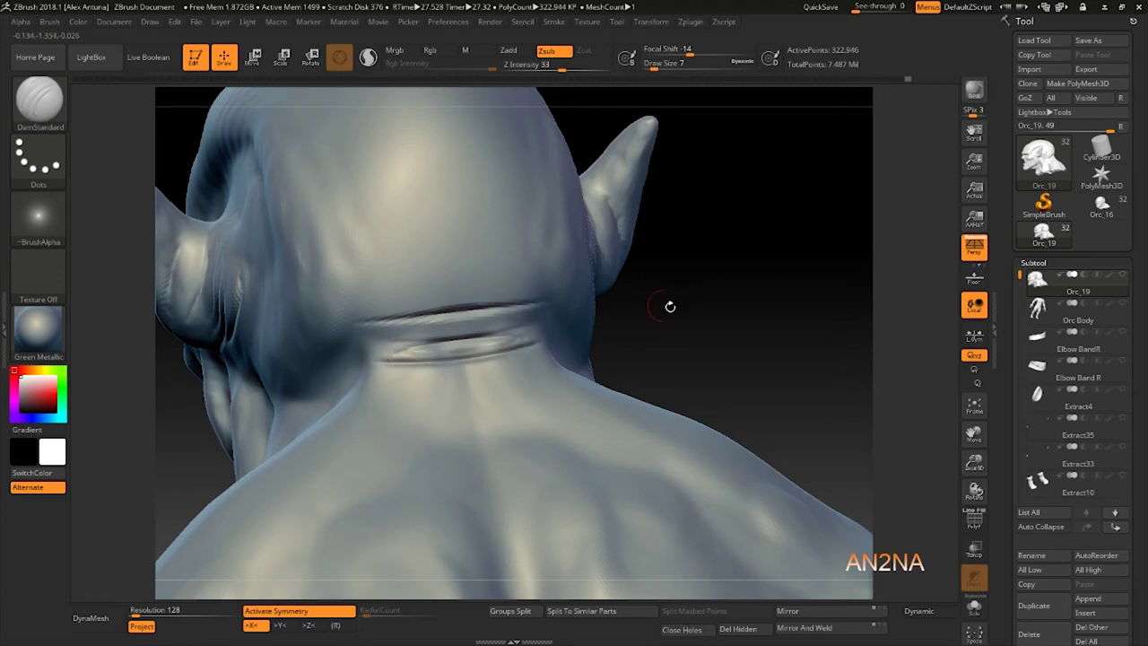
# Build up skin rolls between the nape creases with ClayBuildup at draw size 7.
pyautogui.moveTo(669, 307); pyautogui.dragTo(633, 330)
pyautogui.press('b')
pyautogui.press('c')
pyautogui.press('b')
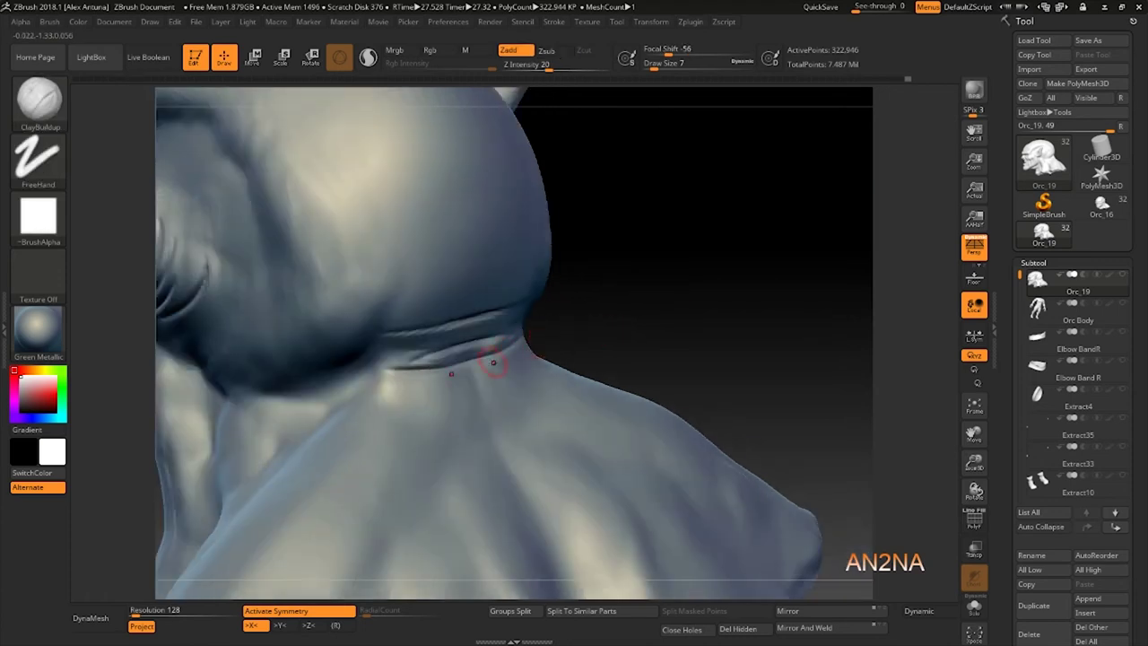
pyautogui.moveTo(418, 364); pyautogui.dragTo(508, 337)
pyautogui.moveTo(397, 348)
pyautogui.mouseDown()
pyautogui.moveTo(483, 328)
pyautogui.moveTo(503, 311)
pyautogui.mouseUp()
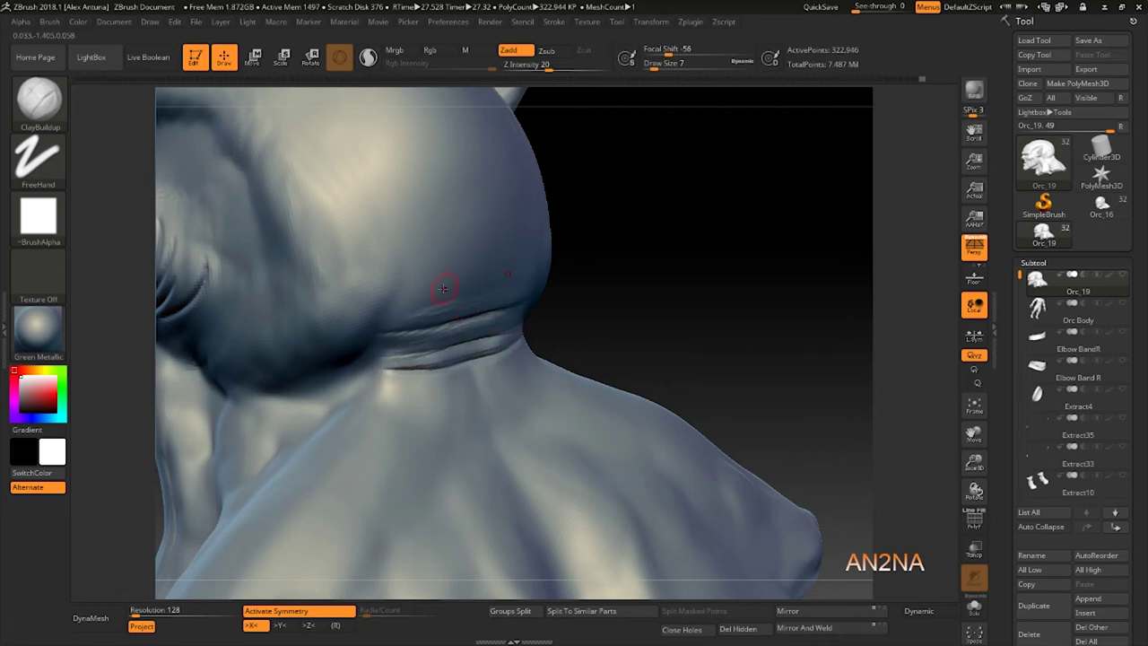
# Add ClayBuildup folds on the lower back of the skull and below the nape creases, smoothing them at draw size 18.
pyautogui.moveTo(422, 289)
pyautogui.mouseDown()
pyautogui.moveTo(516, 268)
pyautogui.moveTo(512, 284)
pyautogui.mouseUp()
pyautogui.moveTo(423, 277)
pyautogui.mouseDown()
pyautogui.moveTo(512, 259)
pyautogui.moveTo(435, 270)
pyautogui.mouseUp()
pyautogui.press('shift')
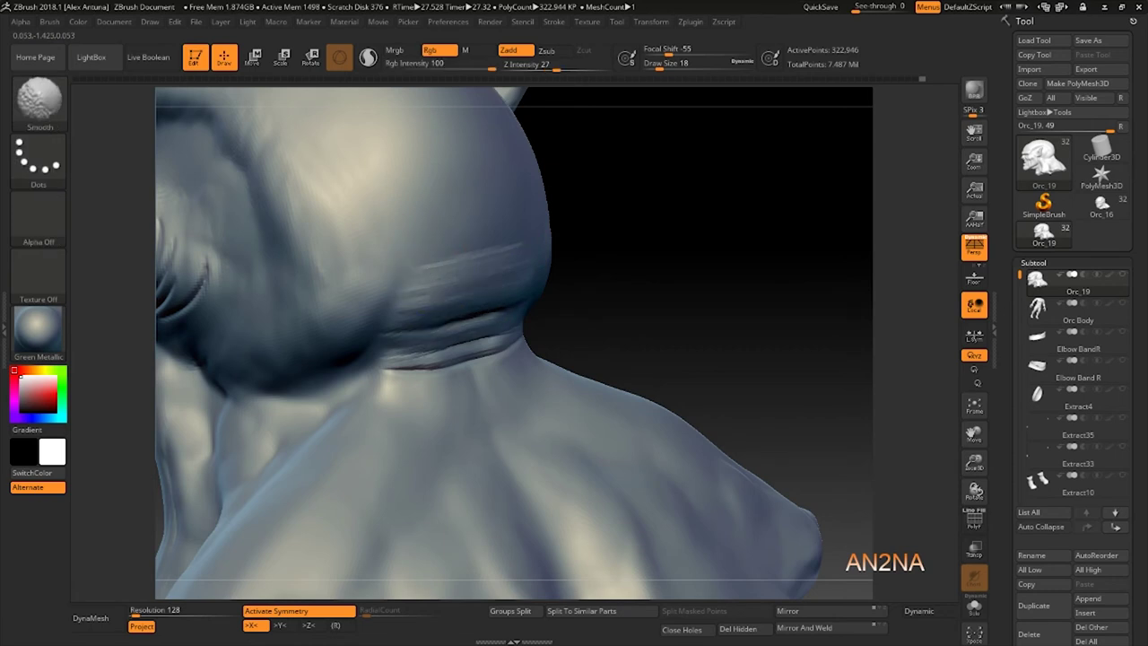
pyautogui.moveTo(422, 366)
pyautogui.keyDown('shift'); pyautogui.mouseDown()
pyautogui.moveTo(471, 352)
pyautogui.moveTo(488, 362)
pyautogui.mouseUp(); pyautogui.keyUp('shift')
pyautogui.moveTo(446, 395)
pyautogui.mouseDown()
pyautogui.moveTo(515, 380)
pyautogui.moveTo(424, 377)
pyautogui.mouseUp()
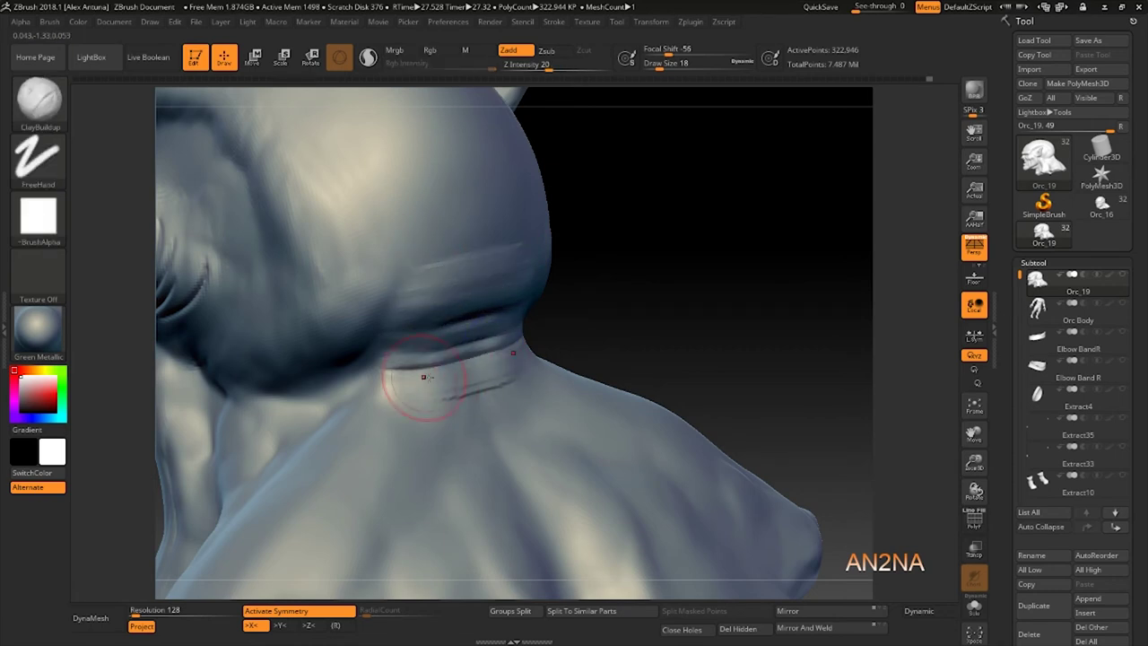
pyautogui.press('shift')
# Build up a thick skin roll around the lower back of the skull with ClayBuildup at draw size 18.
pyautogui.moveTo(651, 288)
pyautogui.keyDown('alt'); pyautogui.mouseDown()
pyautogui.moveTo(625, 253)
pyautogui.moveTo(553, 275)
pyautogui.mouseUp(); pyautogui.keyUp('alt')
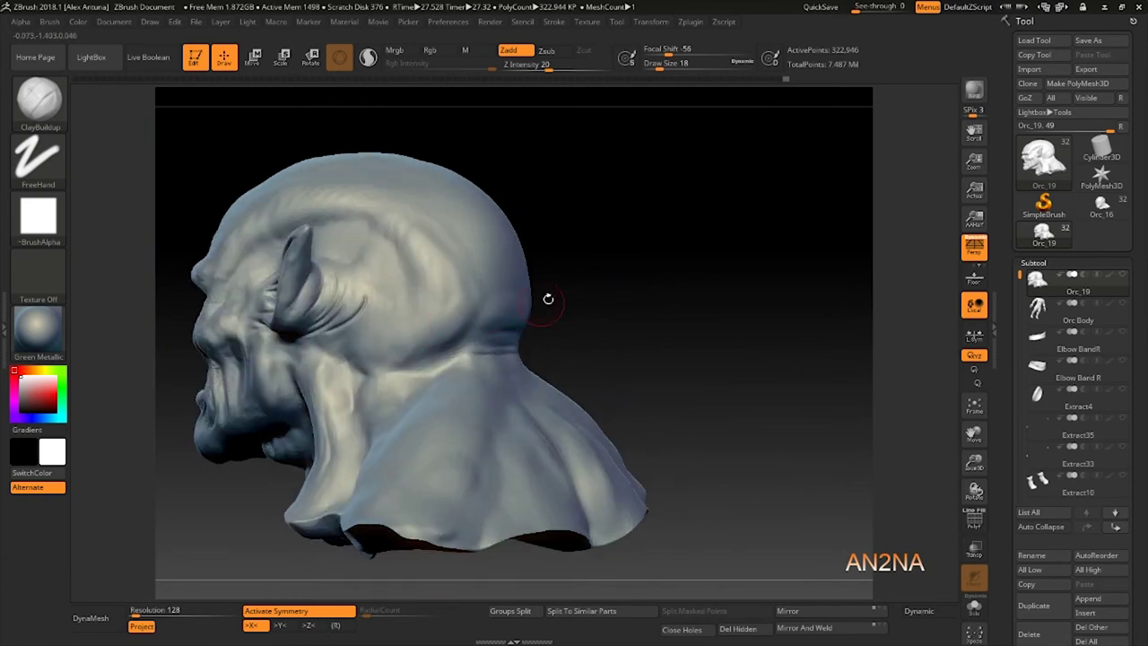
pyautogui.keyDown('alt'); pyautogui.moveTo(614, 297); pyautogui.dragTo(607, 357); pyautogui.keyUp('alt')
pyautogui.moveTo(447, 330); pyautogui.dragTo(522, 314)
pyautogui.moveTo(549, 278); pyautogui.dragTo(532, 300)
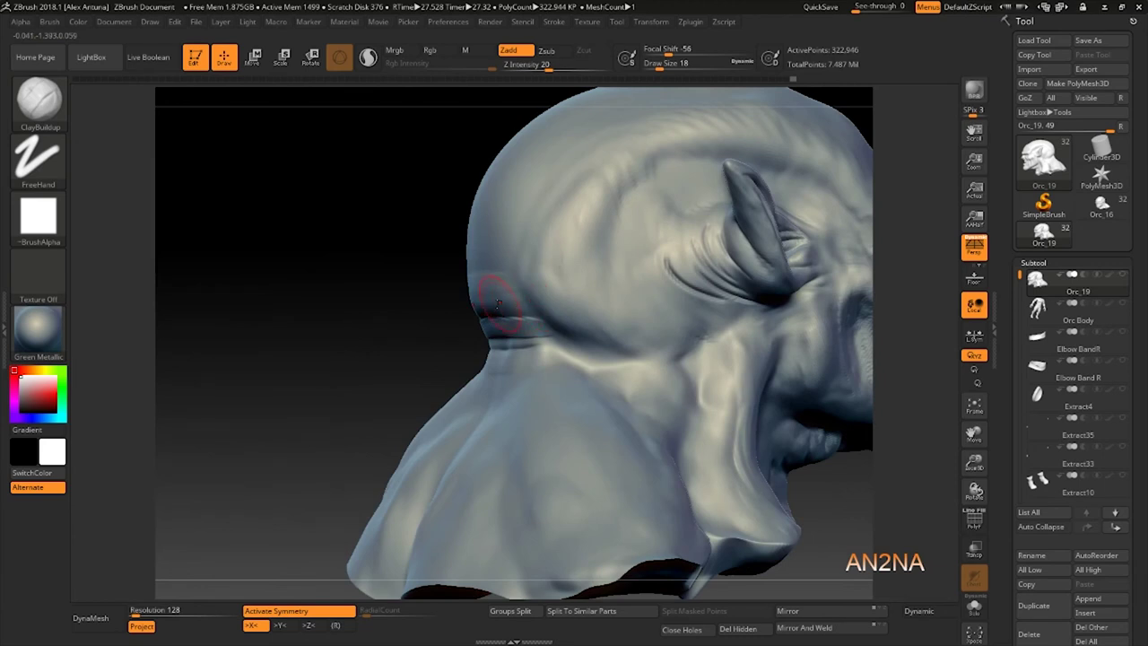
pyautogui.moveTo(469, 282); pyautogui.dragTo(538, 289, button='right')
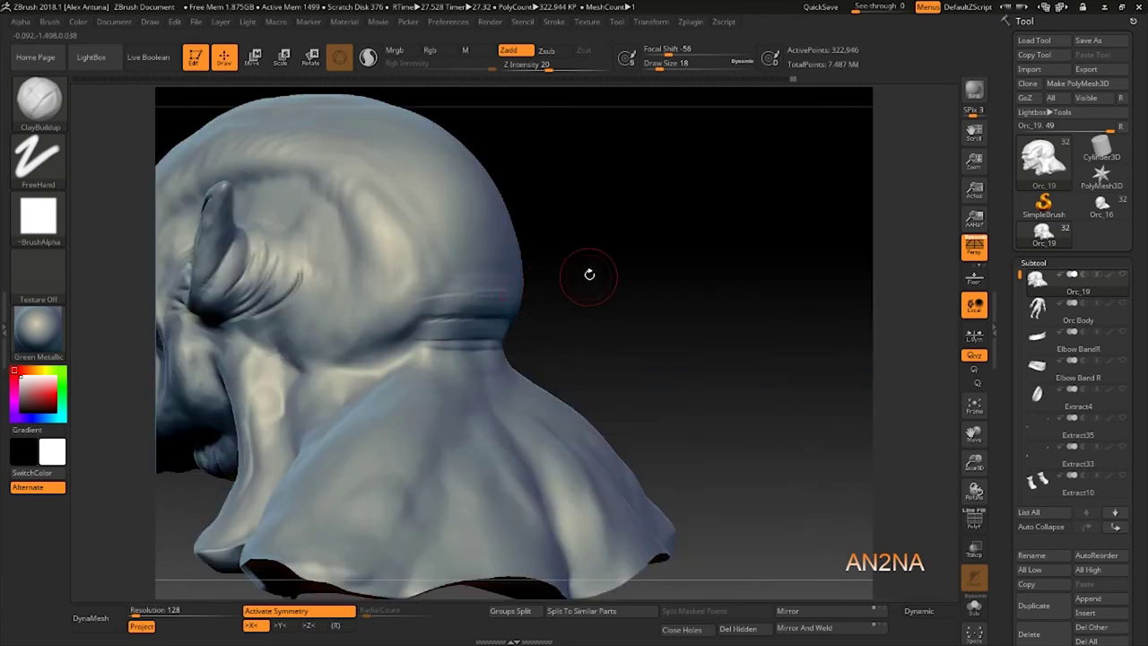
pyautogui.moveTo(600, 277)
pyautogui.keyDown('alt'); pyautogui.mouseDown()
pyautogui.moveTo(729, 261)
pyautogui.moveTo(670, 297)
pyautogui.moveTo(661, 275)
pyautogui.moveTo(592, 285)
pyautogui.moveTo(645, 269)
pyautogui.moveTo(565, 292)
pyautogui.moveTo(646, 266)
pyautogui.moveTo(579, 274)
pyautogui.mouseUp(); pyautogui.keyUp('alt')
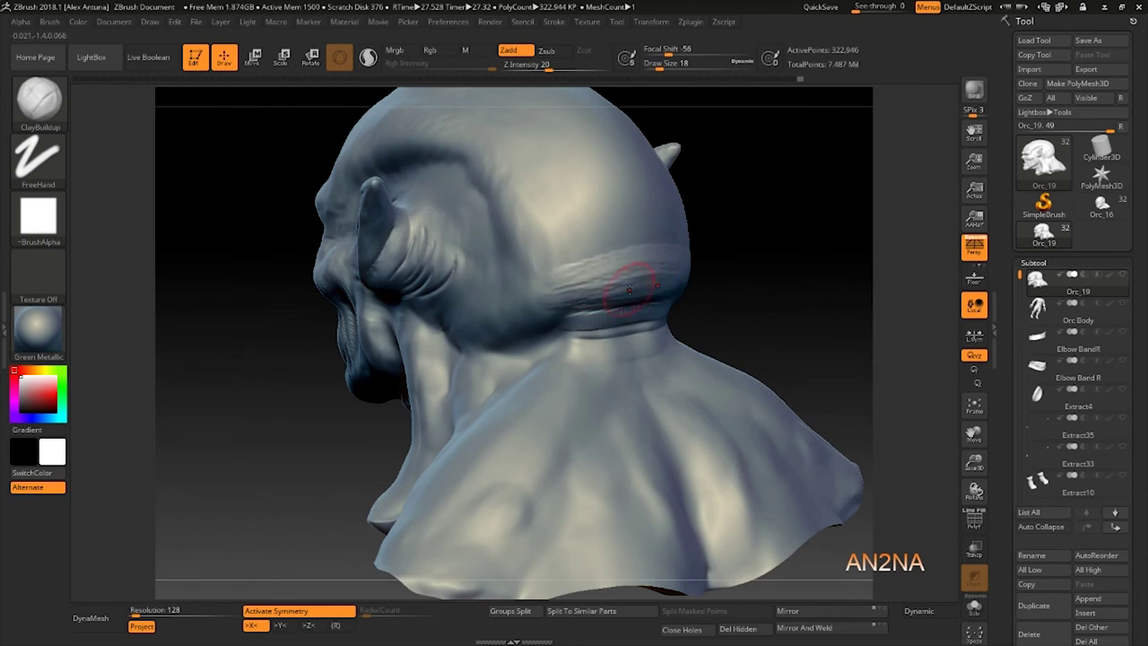
pyautogui.moveTo(655, 298)
pyautogui.mouseDown()
pyautogui.moveTo(560, 316)
pyautogui.moveTo(564, 307)
pyautogui.moveTo(574, 341)
pyautogui.mouseUp()
# Add a fold across the nape with ClayBuildup at draw size 9, then blend the skull and nape folds at draw size 22.
pyautogui.press('[')
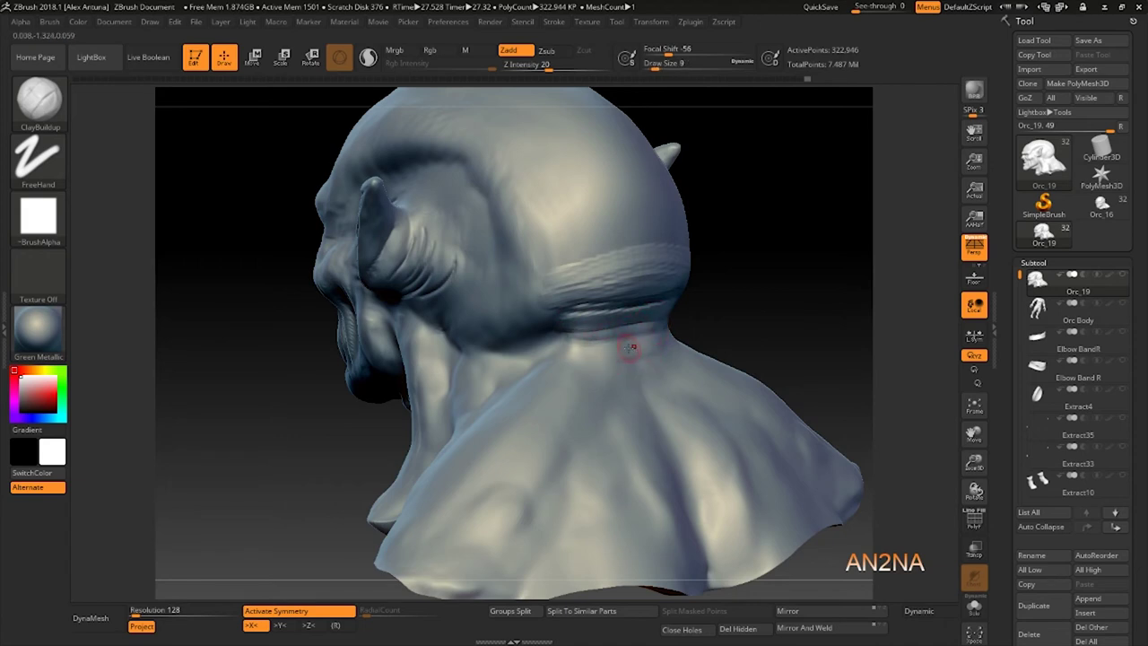
pyautogui.moveTo(662, 348); pyautogui.dragTo(542, 349)
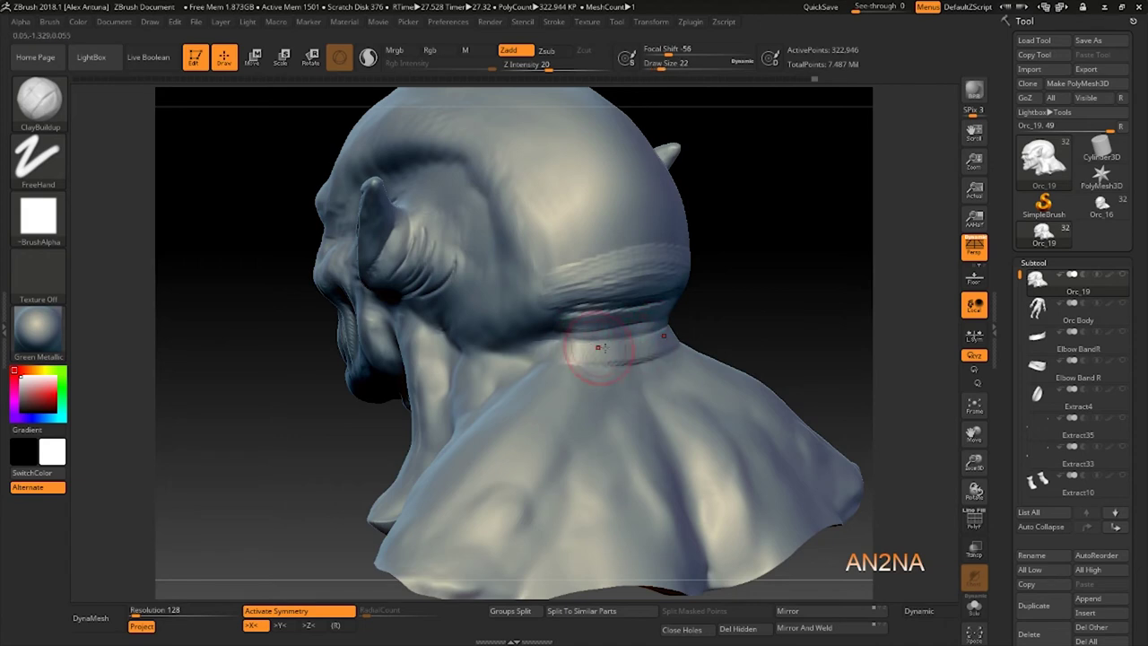
pyautogui.moveTo(619, 341); pyautogui.dragTo(567, 341)
pyautogui.moveTo(662, 263); pyautogui.dragTo(558, 272)
pyautogui.moveTo(640, 240)
pyautogui.mouseDown()
pyautogui.moveTo(521, 286)
pyautogui.moveTo(508, 303)
pyautogui.mouseUp()
pyautogui.moveTo(607, 287); pyautogui.dragTo(526, 308)
pyautogui.moveTo(619, 311); pyautogui.dragTo(548, 316)
pyautogui.press('shift')
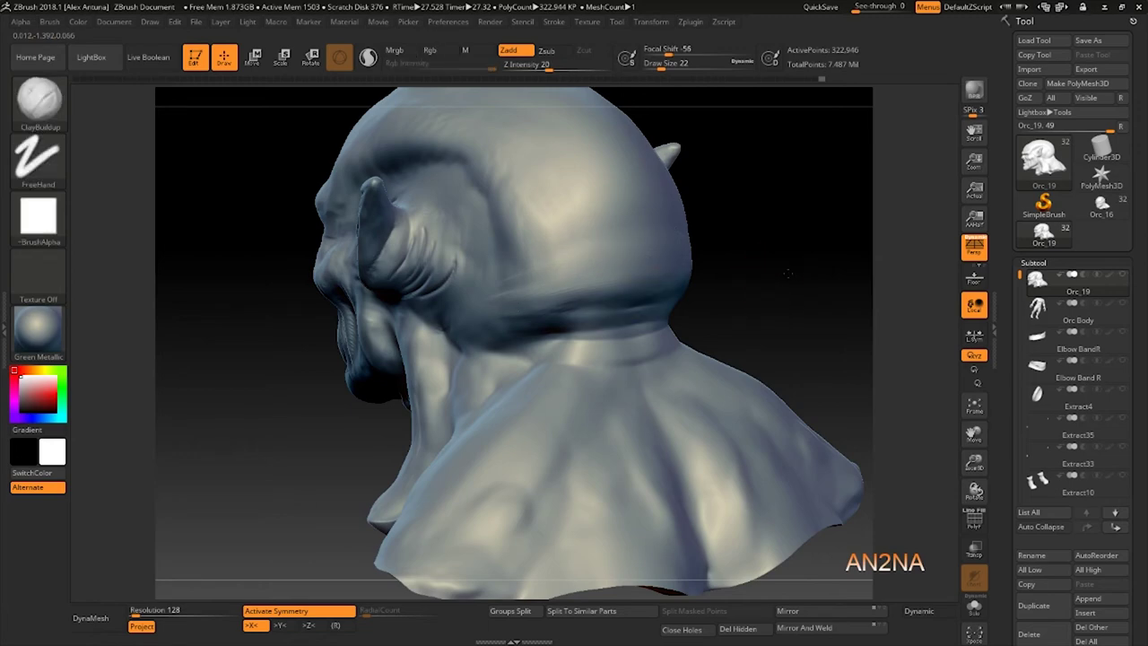
pyautogui.moveTo(789, 274)
pyautogui.mouseDown()
pyautogui.moveTo(710, 284)
pyautogui.moveTo(756, 277)
pyautogui.moveTo(628, 262)
pyautogui.moveTo(697, 264)
pyautogui.moveTo(602, 274)
pyautogui.mouseUp()
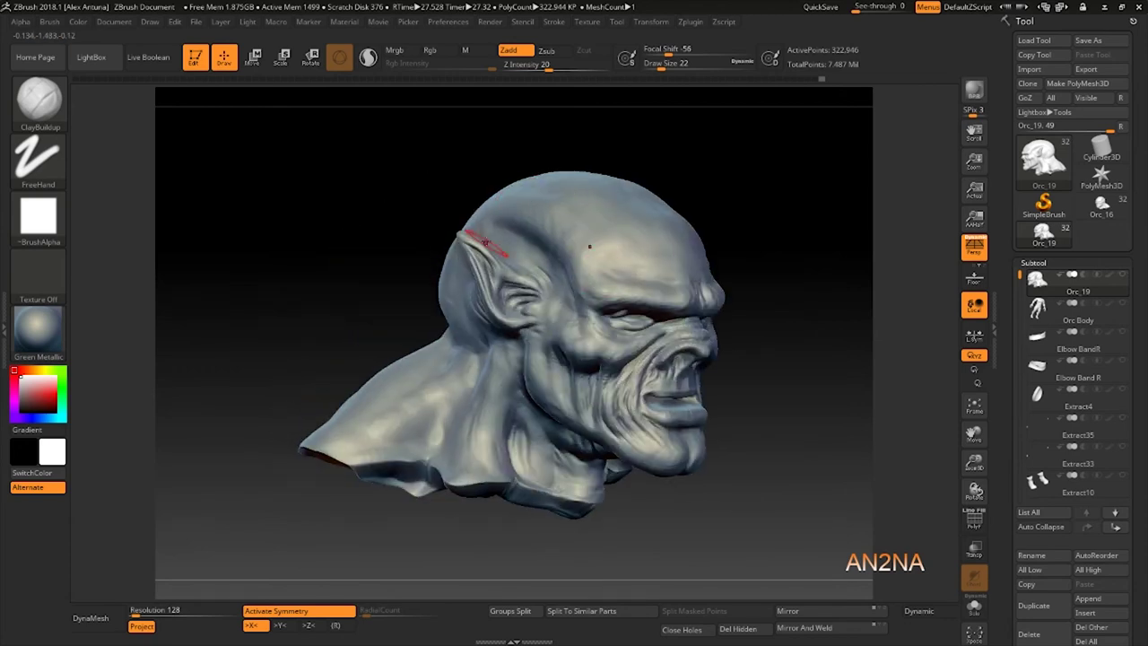
pyautogui.moveTo(300, 243); pyautogui.dragTo(568, 235)
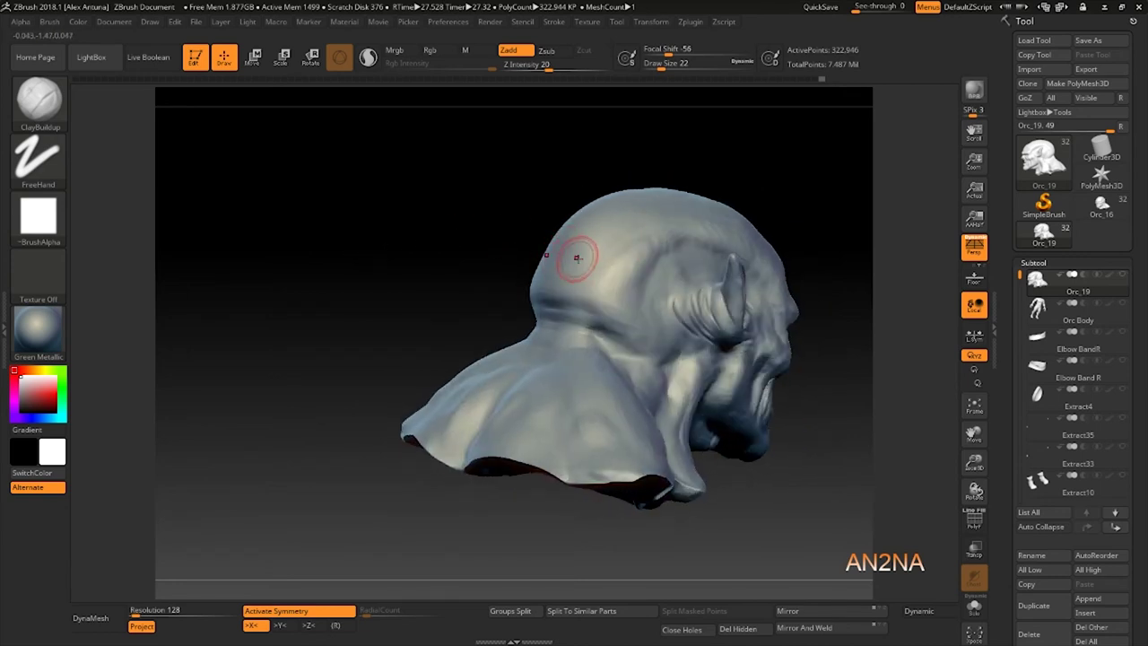
pyautogui.press('b')
pyautogui.press('h')
pyautogui.press('p')
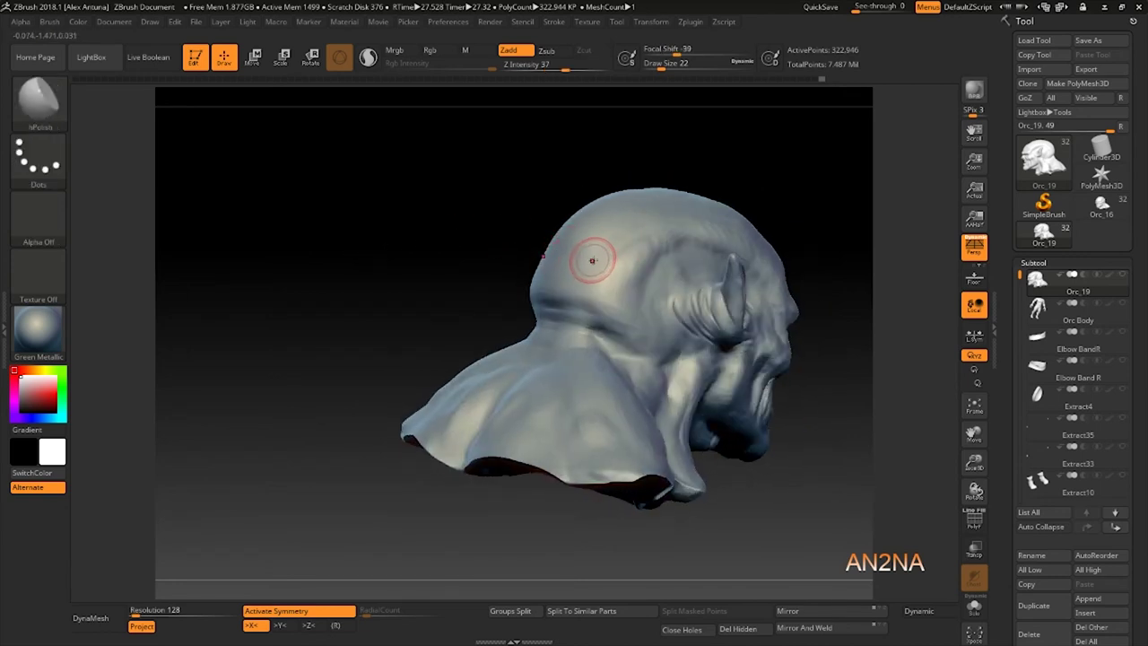
# Flatten the surface on the back and crown of the skull with TrimDynamic at draw size 42 and smooth it.
pyautogui.press('b')
pyautogui.press('t')
pyautogui.press('d')
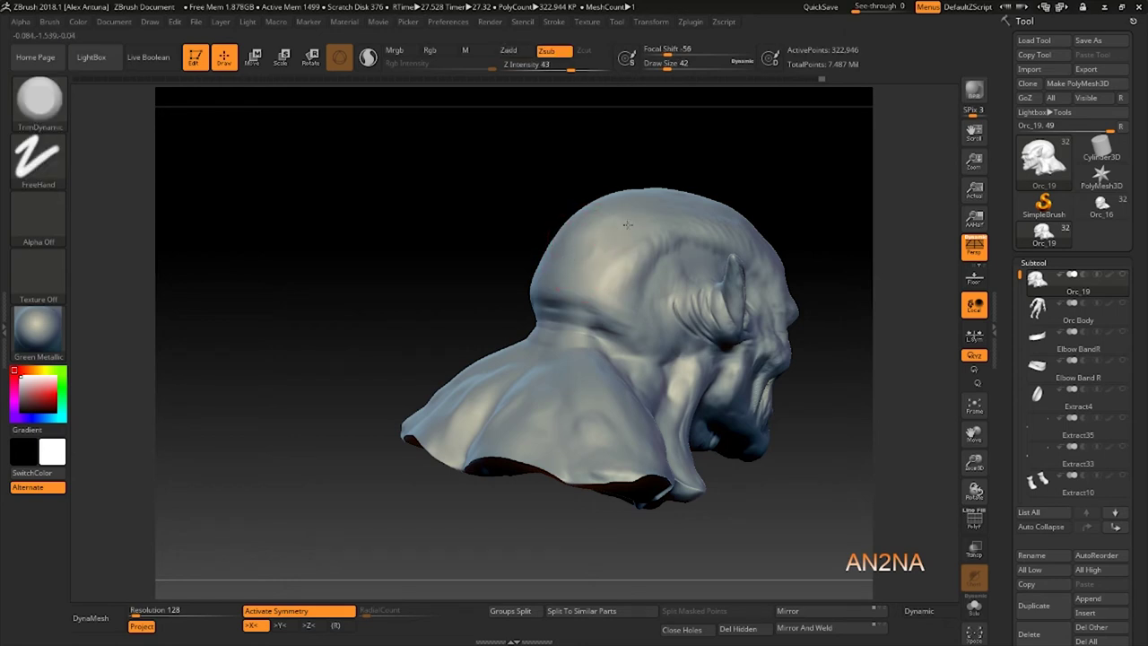
pyautogui.moveTo(627, 224); pyautogui.dragTo(633, 236, button='right')
pyautogui.moveTo(633, 236)
pyautogui.mouseDown()
pyautogui.moveTo(630, 209)
pyautogui.moveTo(625, 231)
pyautogui.moveTo(594, 242)
pyautogui.mouseUp()
pyautogui.moveTo(672, 177)
pyautogui.mouseDown()
pyautogui.moveTo(653, 184)
pyautogui.moveTo(689, 178)
pyautogui.mouseUp()
pyautogui.press('shift')
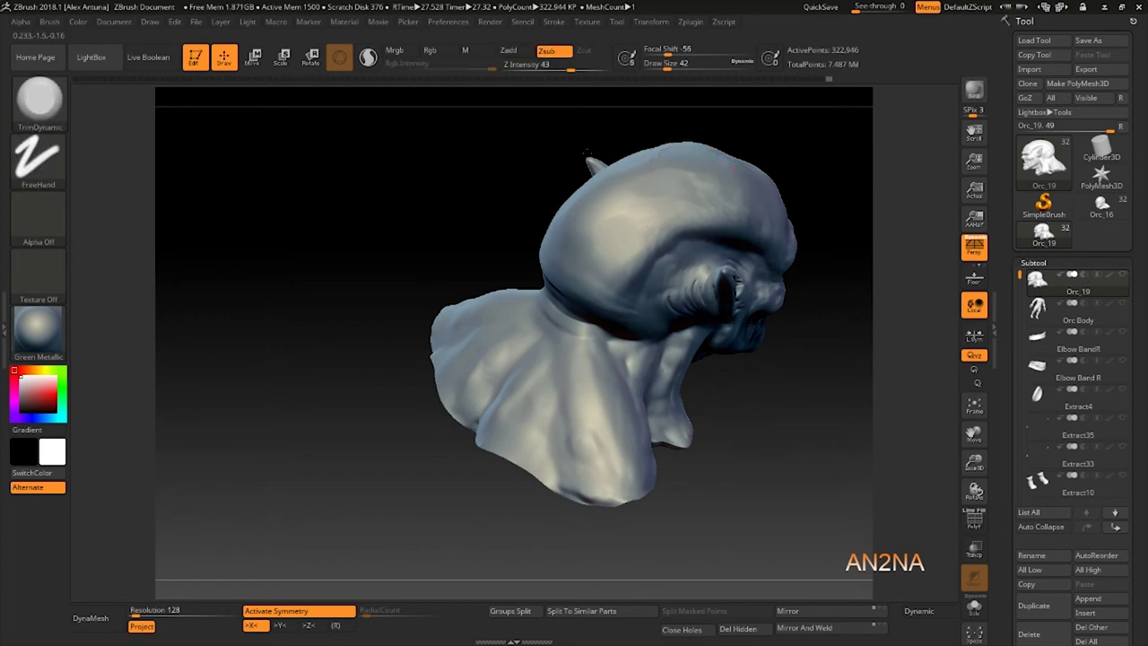
pyautogui.moveTo(888, 260)
pyautogui.mouseDown()
pyautogui.moveTo(838, 190)
pyautogui.moveTo(818, 217)
pyautogui.mouseUp()
pyautogui.moveTo(811, 142)
pyautogui.keyDown('alt'); pyautogui.mouseDown()
pyautogui.moveTo(723, 228)
pyautogui.moveTo(714, 262)
pyautogui.mouseUp(); pyautogui.keyUp('alt')
pyautogui.moveTo(483, 283); pyautogui.dragTo(497, 276)
pyautogui.moveTo(633, 225); pyautogui.dragTo(604, 305)
pyautogui.keyDown('shift'); pyautogui.moveTo(477, 293); pyautogui.dragTo(472, 291); pyautogui.keyUp('shift')
pyautogui.moveTo(499, 296)
pyautogui.mouseDown(button='right')
pyautogui.moveTo(687, 239)
pyautogui.moveTo(691, 210)
pyautogui.moveTo(666, 318)
pyautogui.moveTo(589, 256)
pyautogui.mouseUp(button='right')
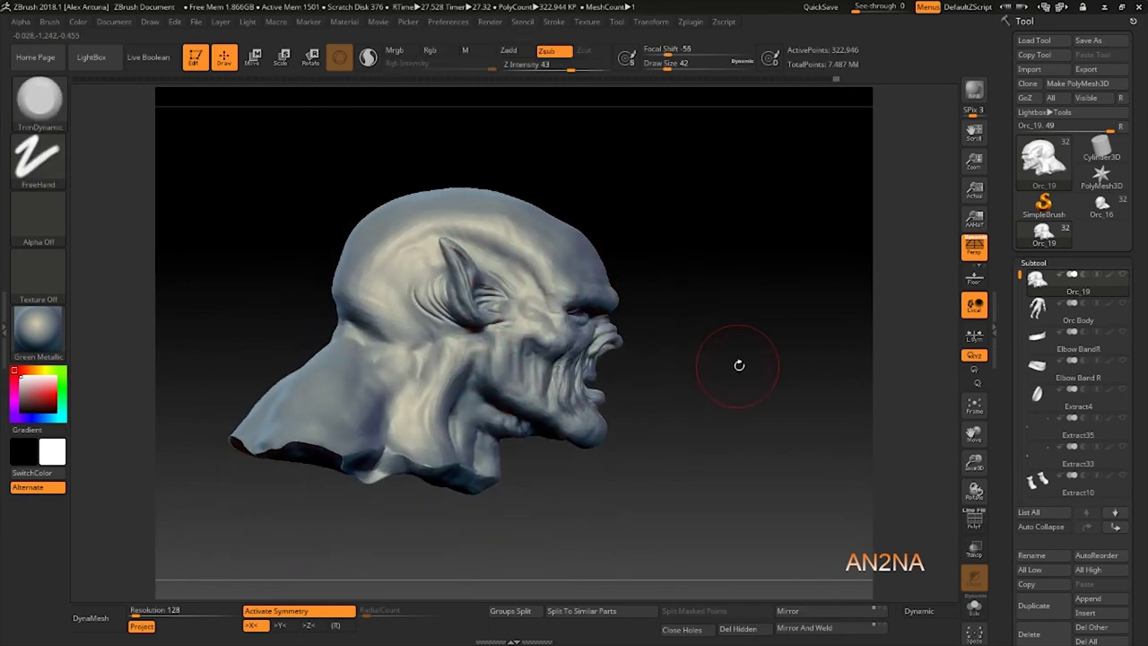
# Make the hidden subtools visible again and view the head together with the orc's armored body.
pyautogui.moveTo(738, 359); pyautogui.dragTo(345, 307, button='right')
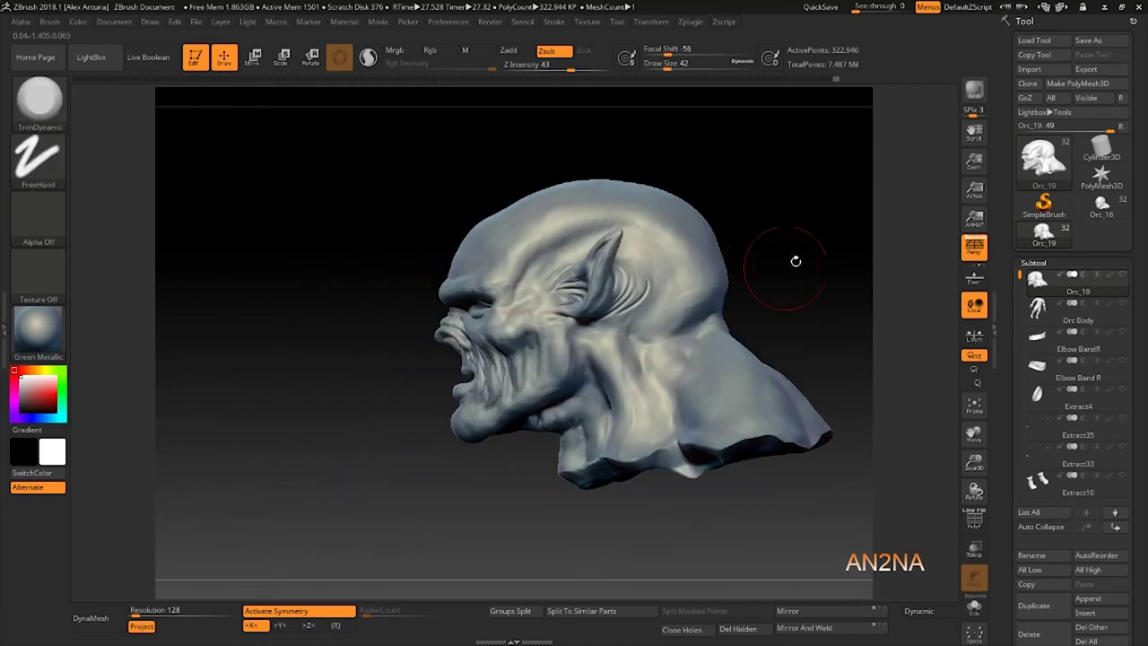
pyautogui.moveTo(773, 212); pyautogui.dragTo(805, 223, button='right')
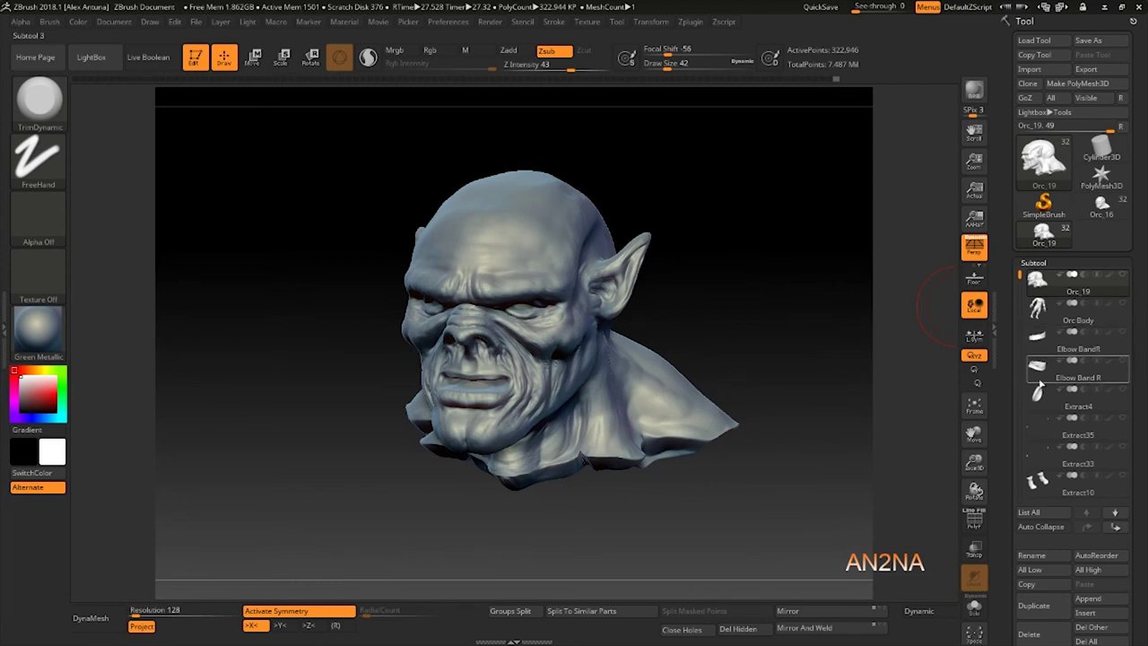
pyautogui.click(1122, 275)
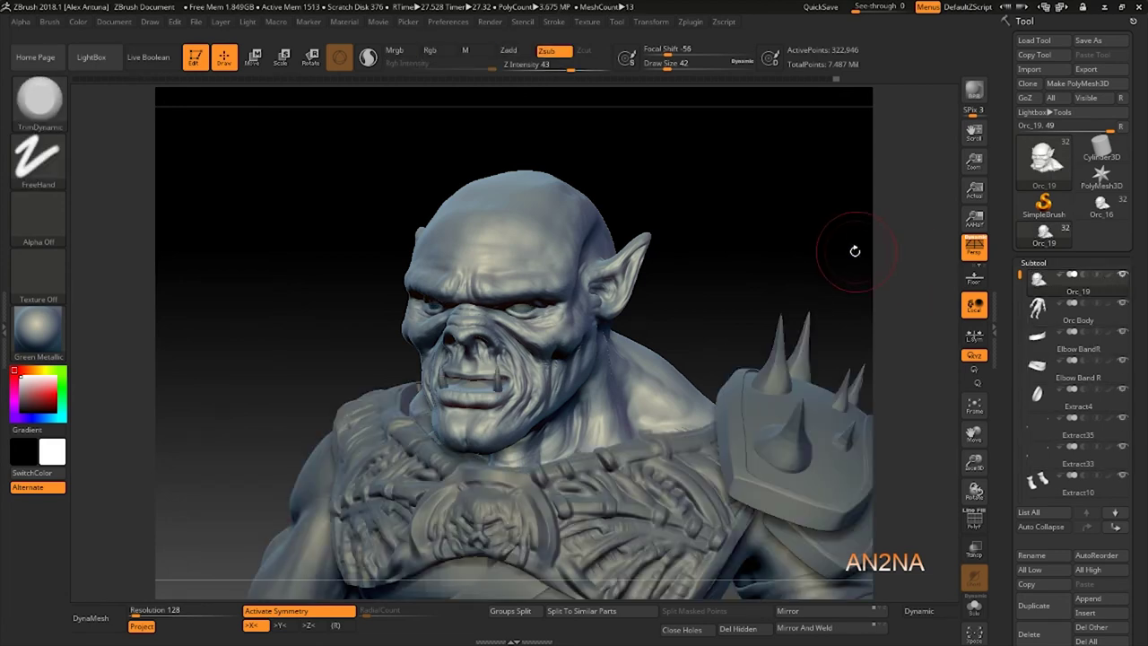
pyautogui.keyDown('alt'); pyautogui.moveTo(752, 229); pyautogui.dragTo(686, 218, button='right'); pyautogui.keyUp('alt')
pyautogui.moveTo(687, 216); pyautogui.dragTo(640, 207)
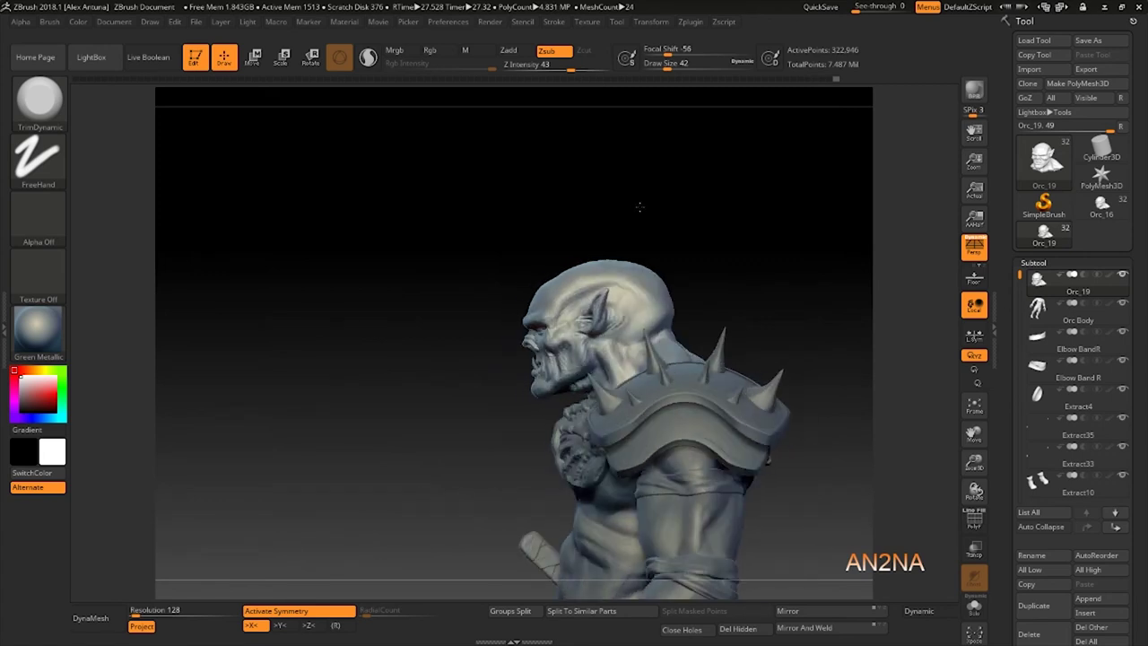
# Select the orc body, set the Move brush to draw size 106, and ghost the other subtools so the body shows through.
pyautogui.moveTo(640, 208); pyautogui.dragTo(617, 361)
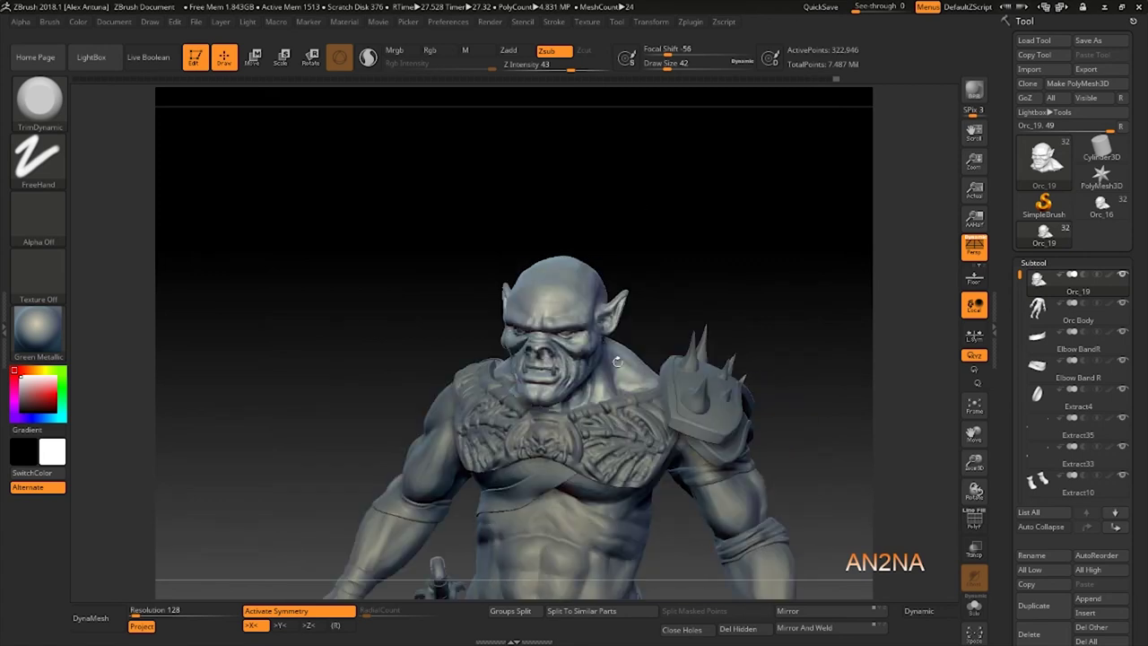
pyautogui.keyDown('alt'); pyautogui.moveTo(687, 284); pyautogui.dragTo(758, 205, button='right'); pyautogui.keyUp('alt')
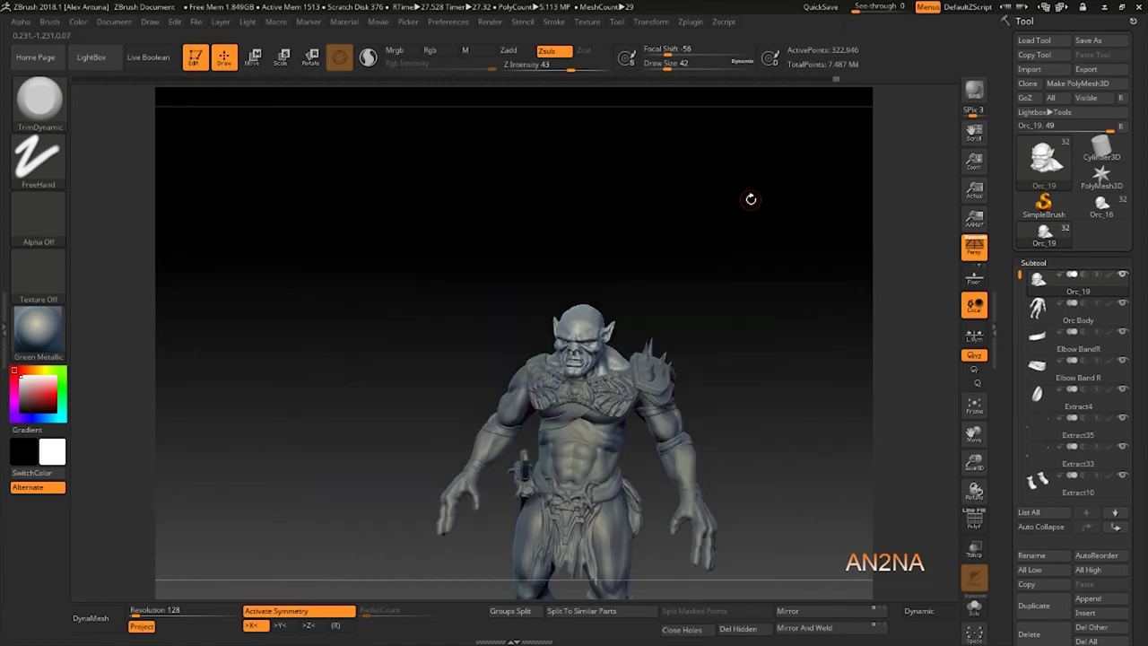
pyautogui.moveTo(751, 199); pyautogui.dragTo(695, 214)
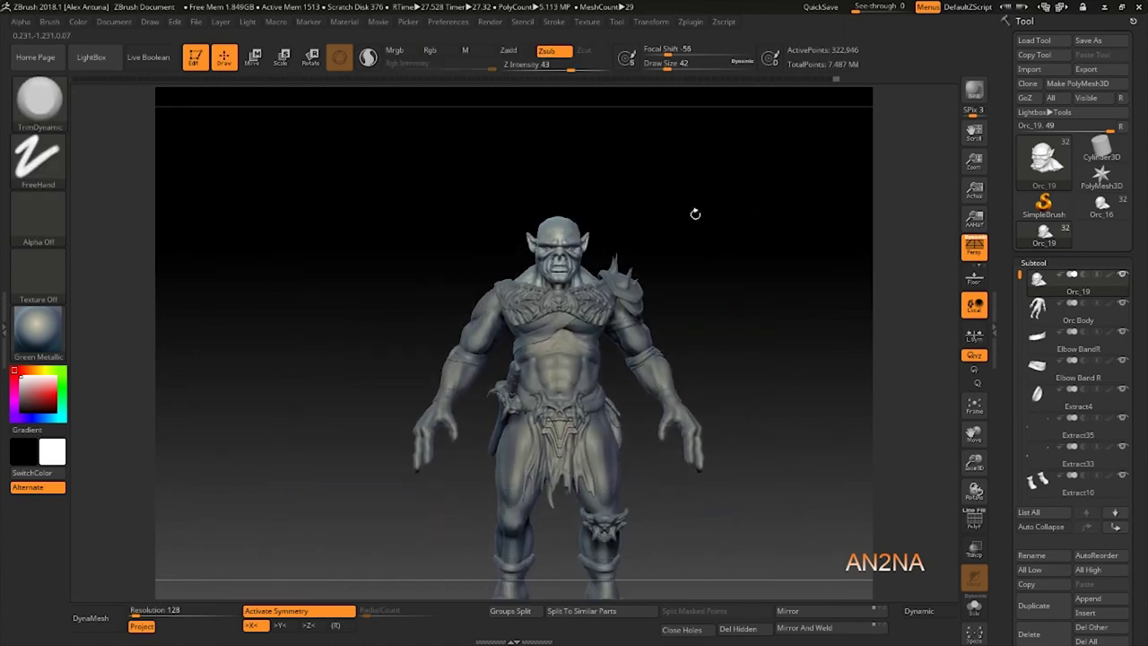
pyautogui.keyDown('ctrl'); pyautogui.moveTo(695, 213); pyautogui.dragTo(735, 274, button='right'); pyautogui.keyUp('ctrl')
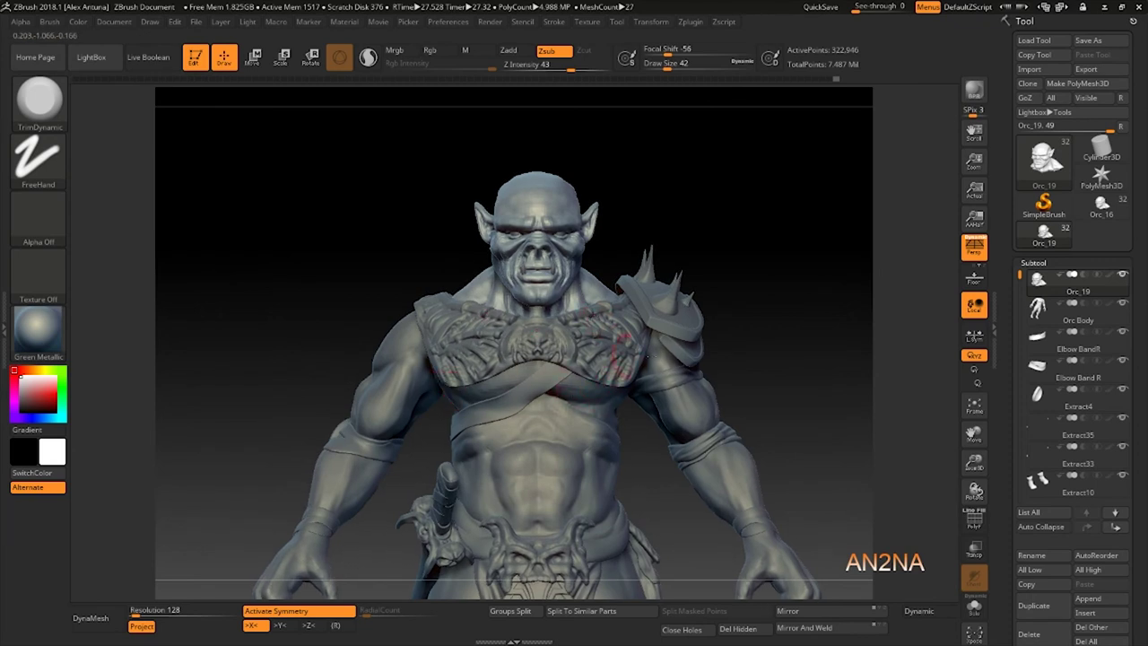
pyautogui.moveTo(792, 307); pyautogui.dragTo(773, 313)
pyautogui.keyDown('alt'); pyautogui.click(596, 391); pyautogui.keyUp('alt')
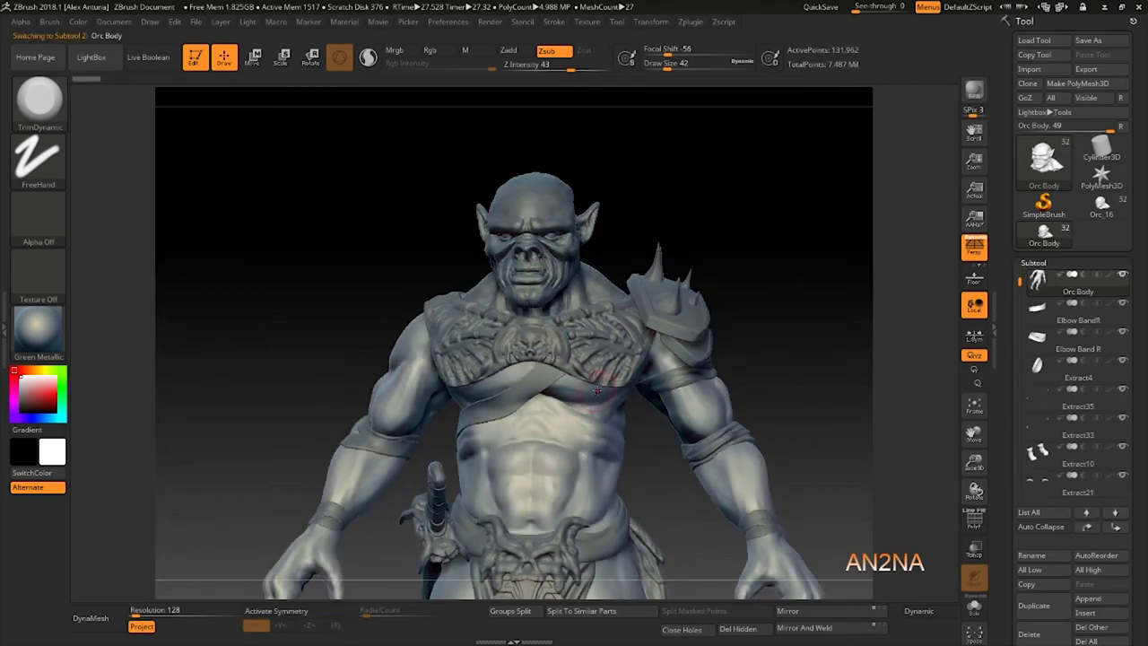
pyautogui.press(']')
pyautogui.press(']')
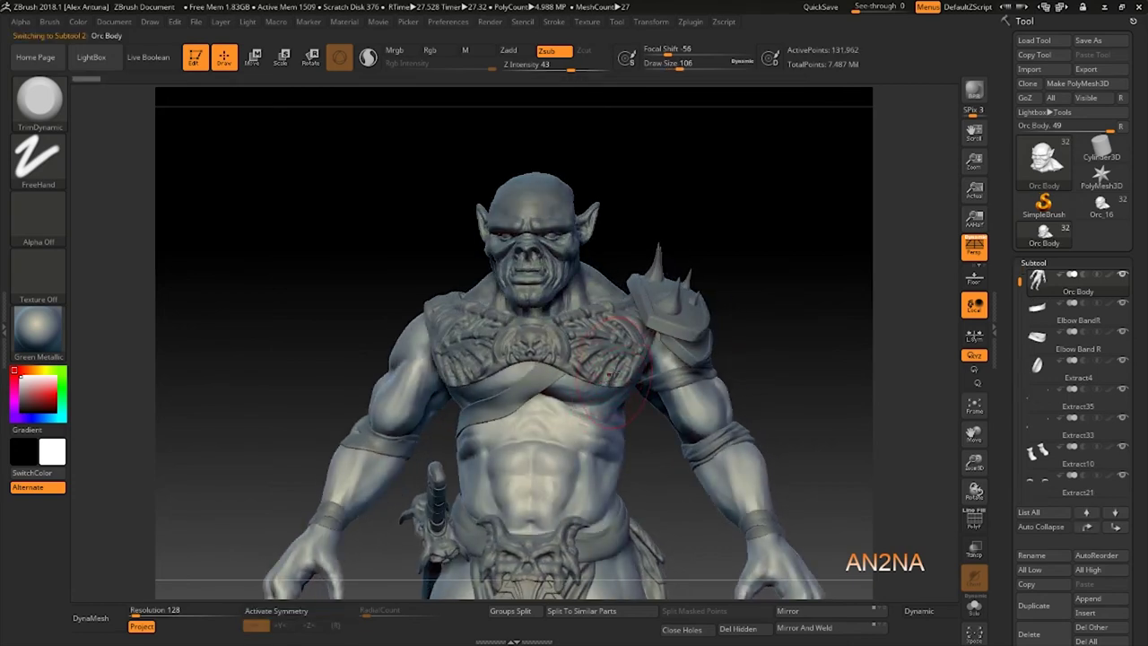
pyautogui.press('b')
pyautogui.press('m')
pyautogui.press('v')
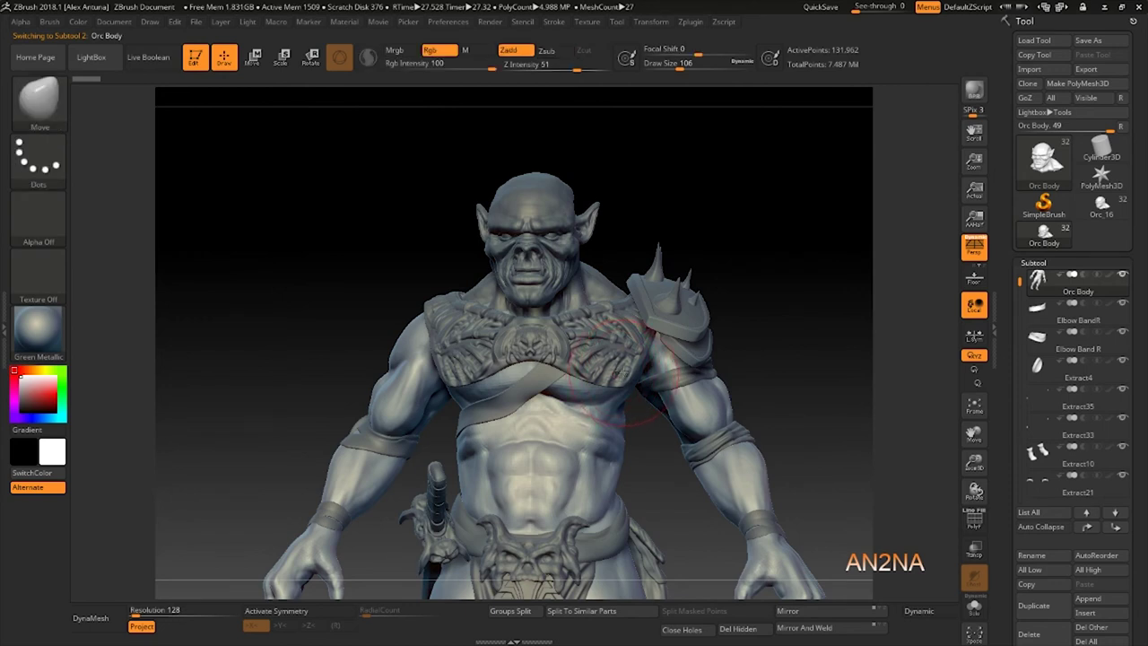
pyautogui.hotkey('shift', 't')
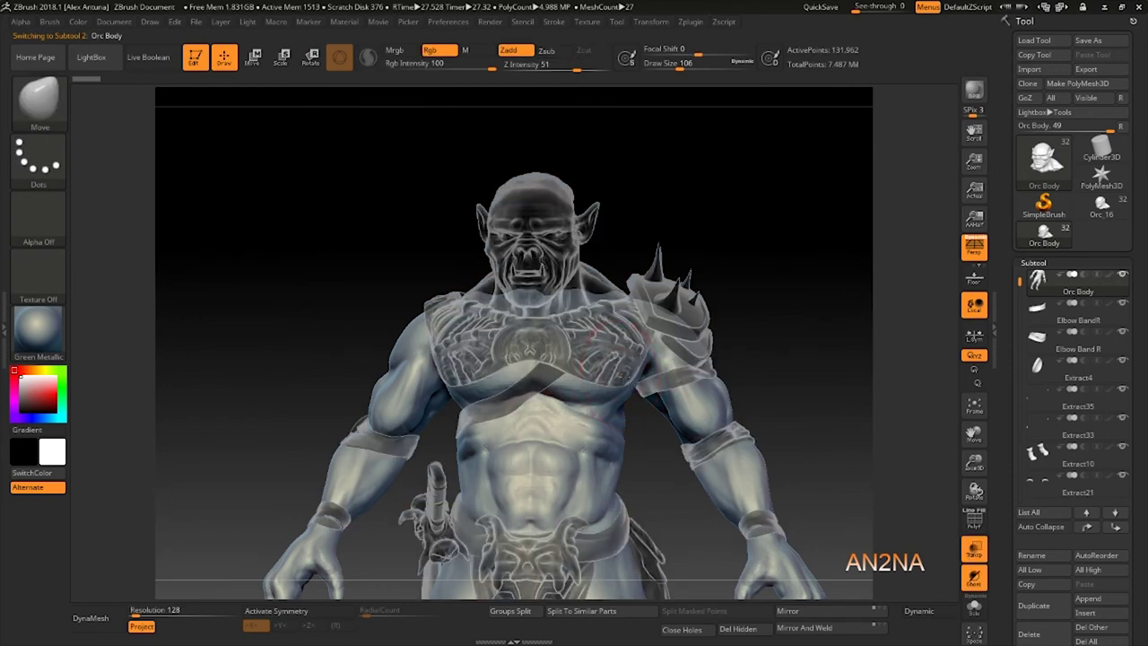
# Activate X symmetry and reshape the sides of the chest and the front of the shoulders with the Move brush.
pyautogui.moveTo(625, 375); pyautogui.dragTo(644, 379)
pyautogui.hotkey('ctrl', 'z')
pyautogui.press('x')
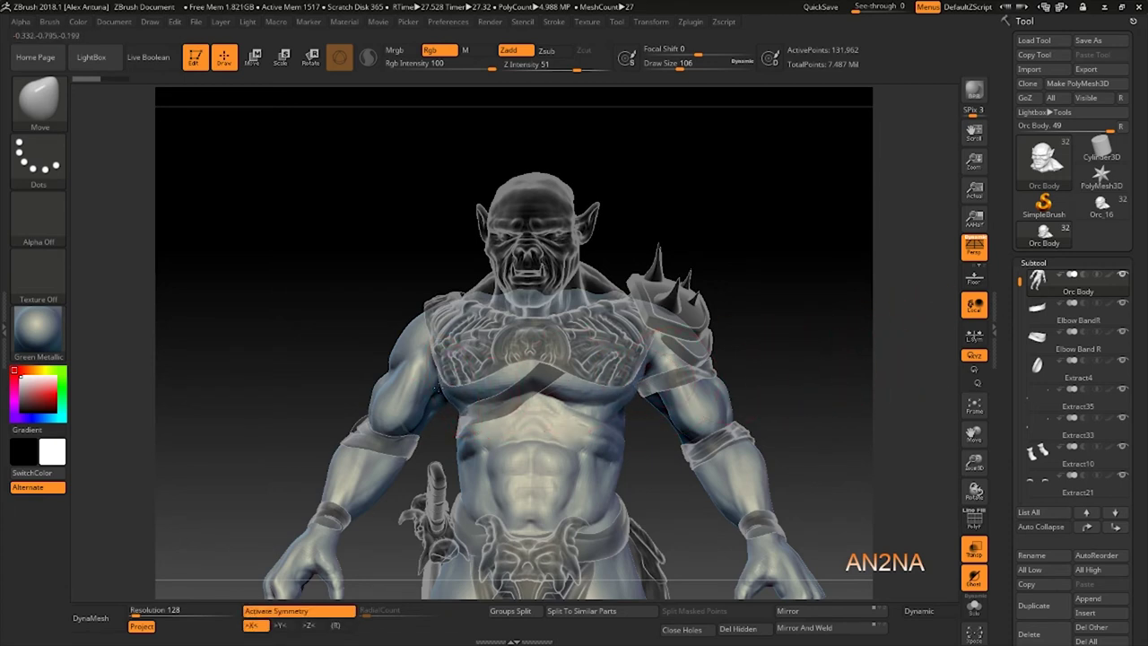
pyautogui.moveTo(435, 389); pyautogui.dragTo(445, 350)
pyautogui.moveTo(448, 346); pyautogui.dragTo(570, 350, button='right')
pyautogui.moveTo(429, 350); pyautogui.dragTo(413, 345)
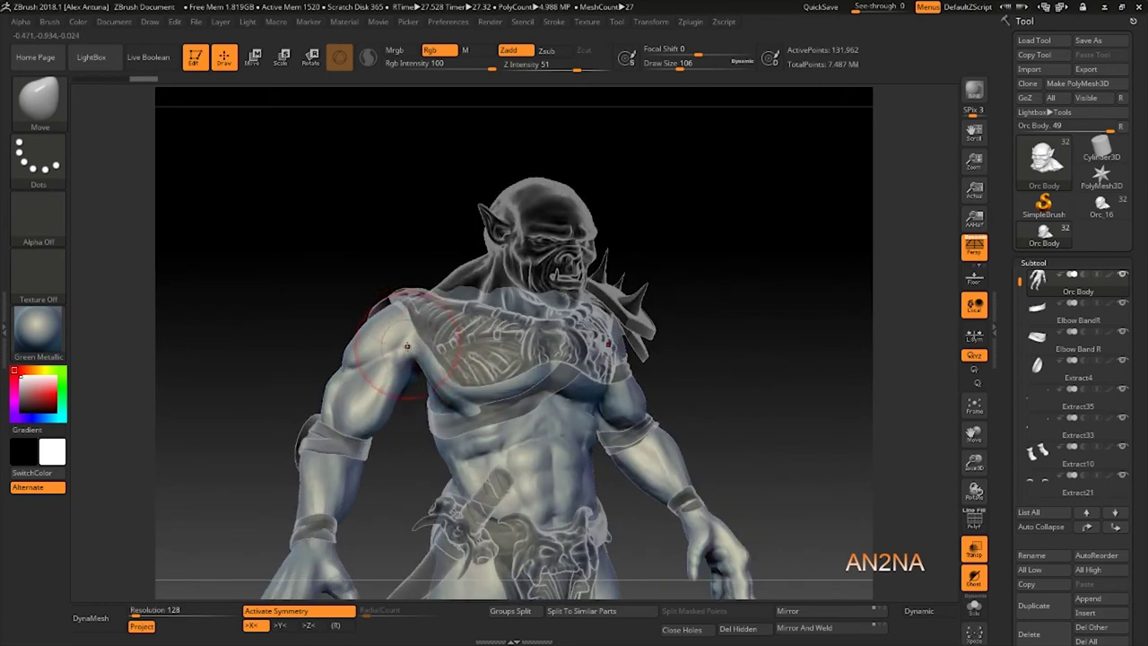
# Adjust the shoulders and upper back under the armor from the side, back and front with Move at draw size 86.
pyautogui.moveTo(412, 345)
pyautogui.mouseDown(button='right')
pyautogui.moveTo(565, 359)
pyautogui.moveTo(543, 359)
pyautogui.mouseUp(button='right')
pyautogui.press('[')
pyautogui.press('[')
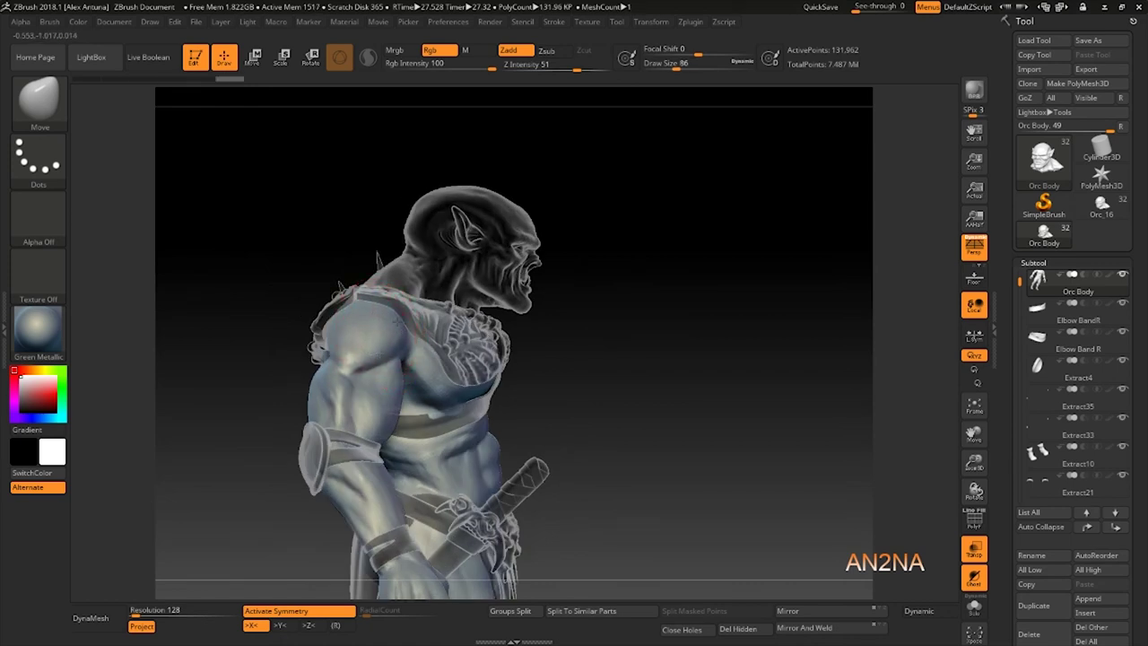
pyautogui.moveTo(370, 362); pyautogui.dragTo(435, 324)
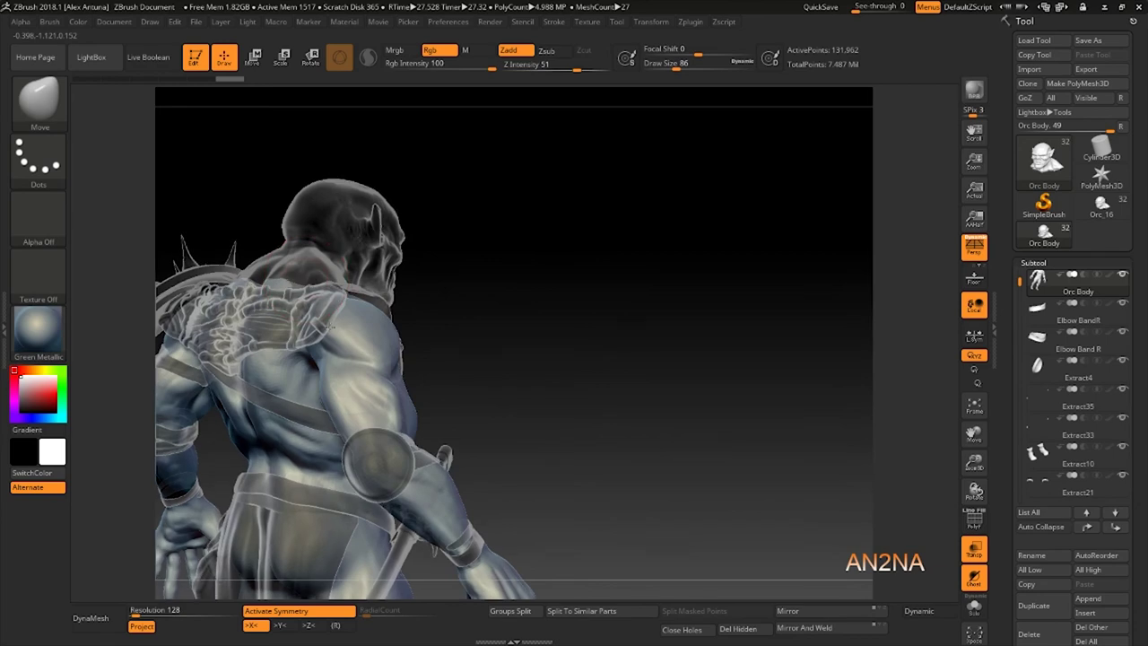
pyautogui.moveTo(310, 282); pyautogui.dragTo(335, 242, button='right')
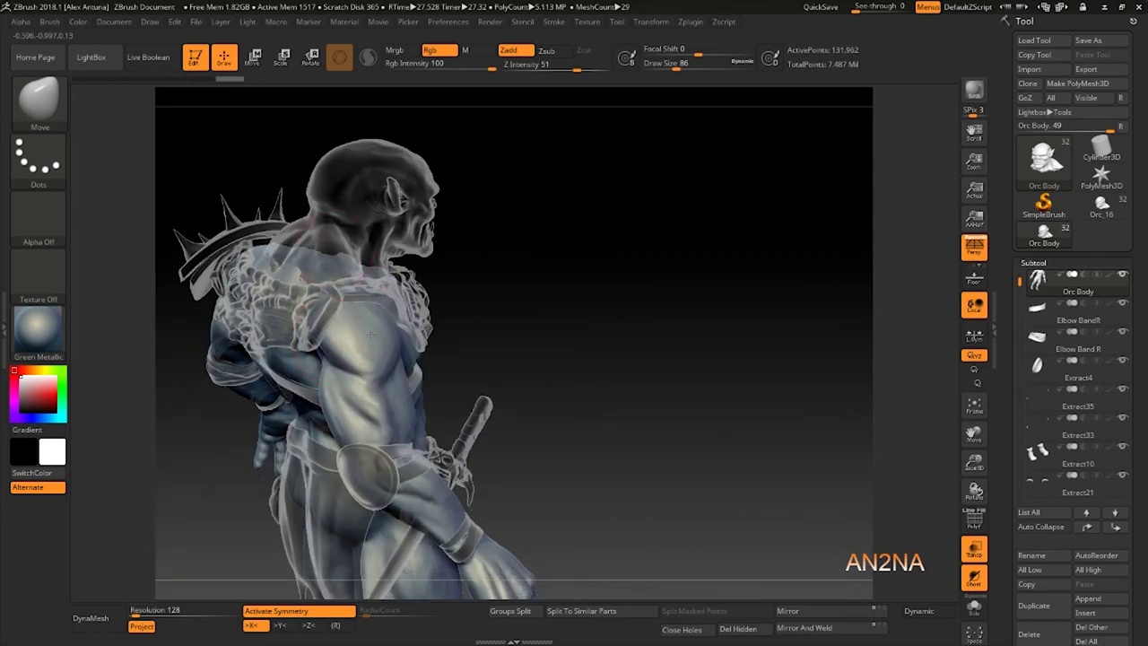
pyautogui.moveTo(370, 334)
pyautogui.mouseDown()
pyautogui.moveTo(331, 275)
pyautogui.moveTo(346, 333)
pyautogui.moveTo(357, 309)
pyautogui.mouseUp()
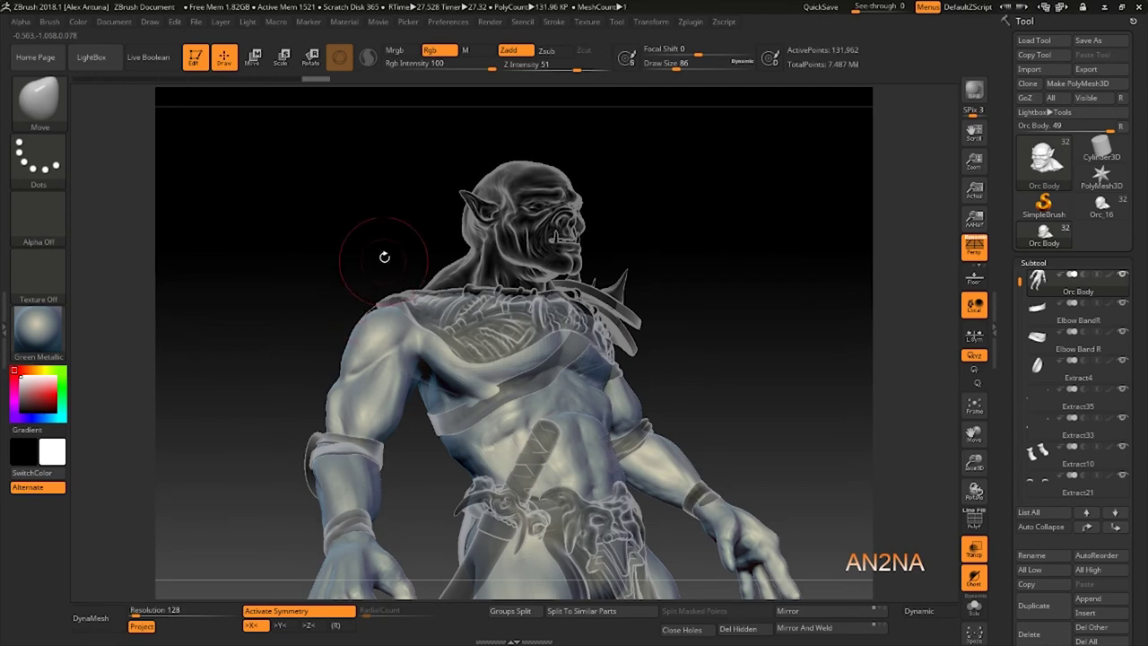
pyautogui.moveTo(356, 257)
pyautogui.mouseDown()
pyautogui.moveTo(772, 298)
pyautogui.moveTo(635, 275)
pyautogui.moveTo(731, 269)
pyautogui.moveTo(751, 246)
pyautogui.mouseUp()
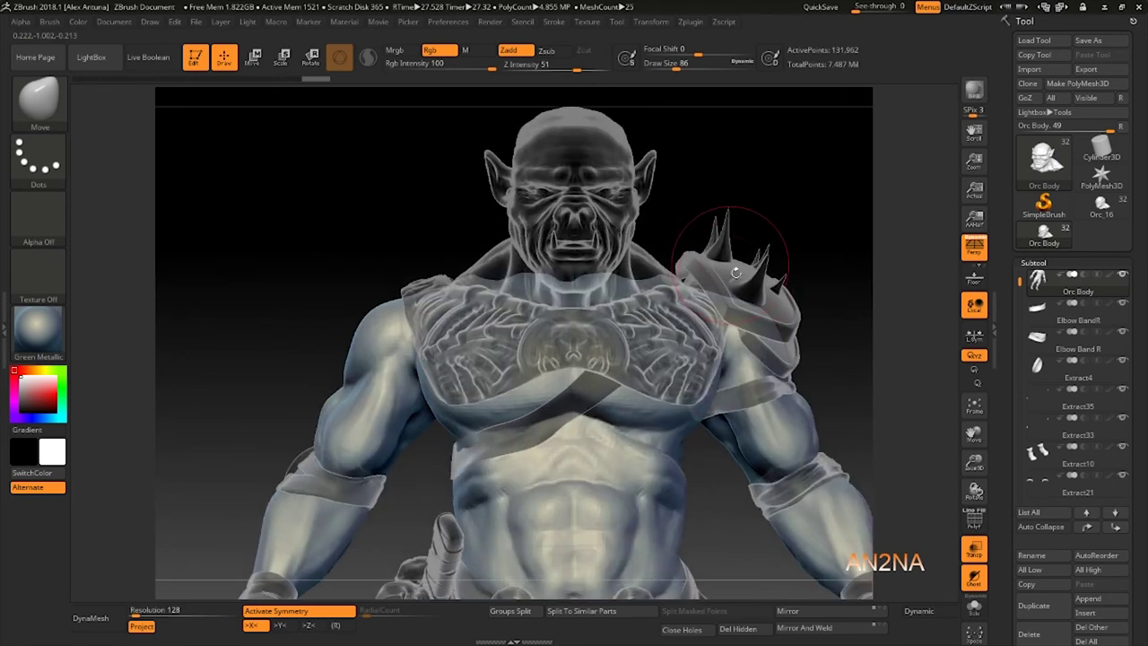
pyautogui.moveTo(730, 296)
pyautogui.mouseDown()
pyautogui.moveTo(719, 285)
pyautogui.moveTo(754, 304)
pyautogui.moveTo(724, 300)
pyautogui.mouseUp()
# Select the upper-arm band below the spiked pauldron, turn off ghost transparency, and fit the band around the arm with Move at draw size 50.
pyautogui.moveTo(888, 235)
pyautogui.mouseDown()
pyautogui.moveTo(777, 218)
pyautogui.moveTo(836, 219)
pyautogui.moveTo(754, 225)
pyautogui.mouseUp()
pyautogui.keyDown('alt'); pyautogui.click(753, 359); pyautogui.keyUp('alt')
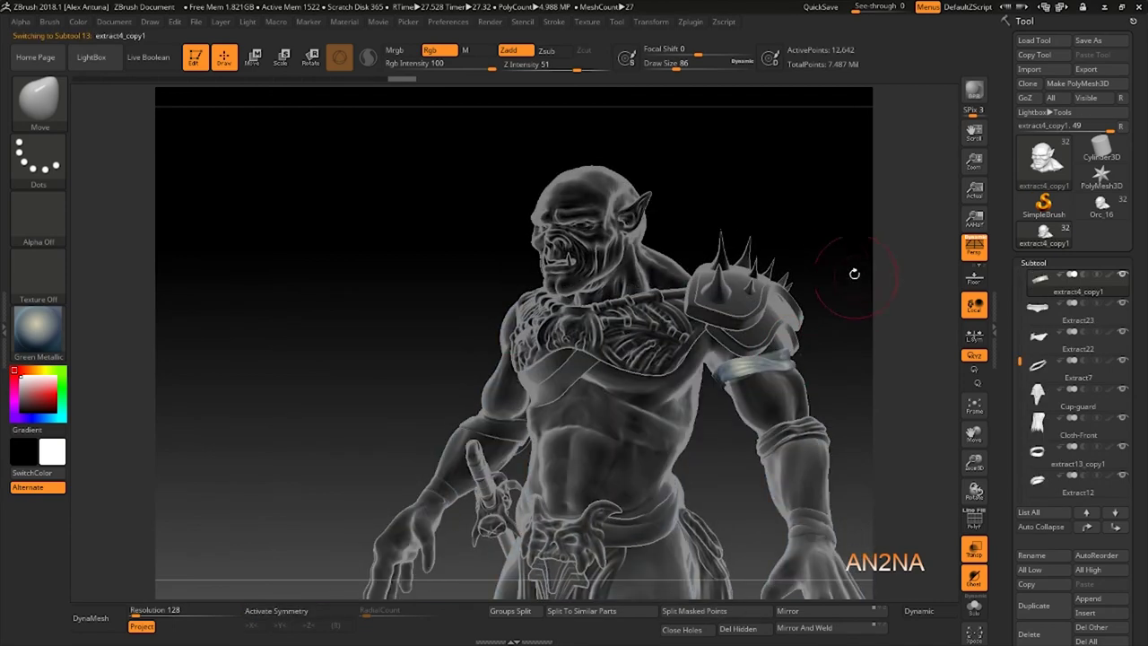
pyautogui.keyDown('alt'); pyautogui.moveTo(854, 274); pyautogui.dragTo(664, 306); pyautogui.keyUp('alt')
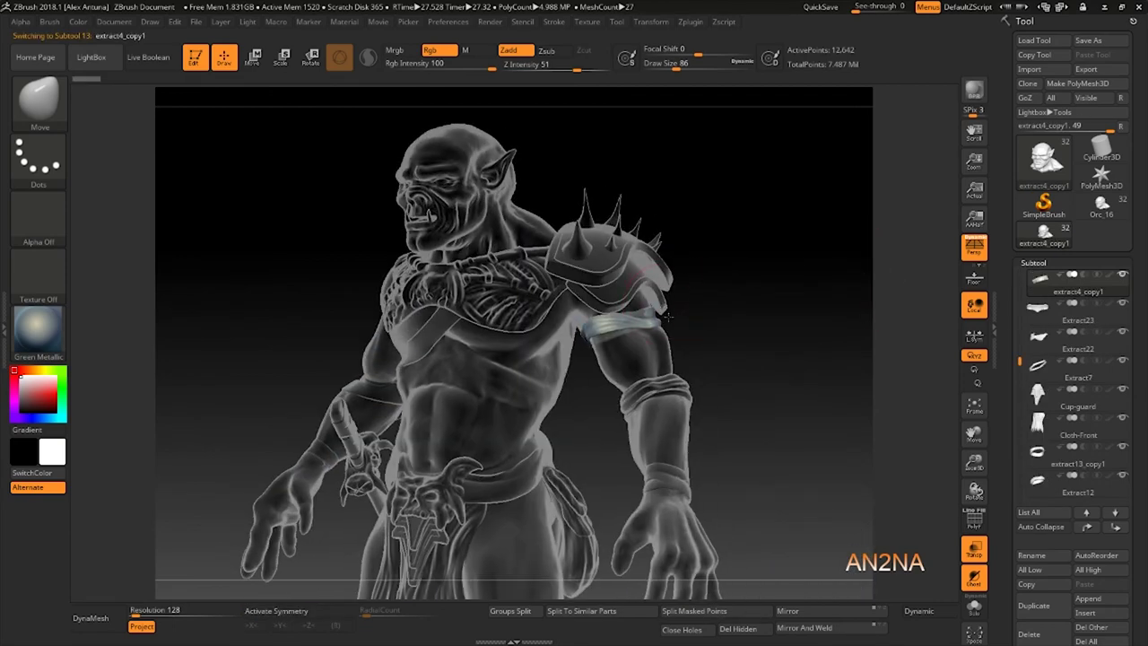
pyautogui.keyDown('alt'); pyautogui.moveTo(688, 344); pyautogui.dragTo(677, 413); pyautogui.keyUp('alt')
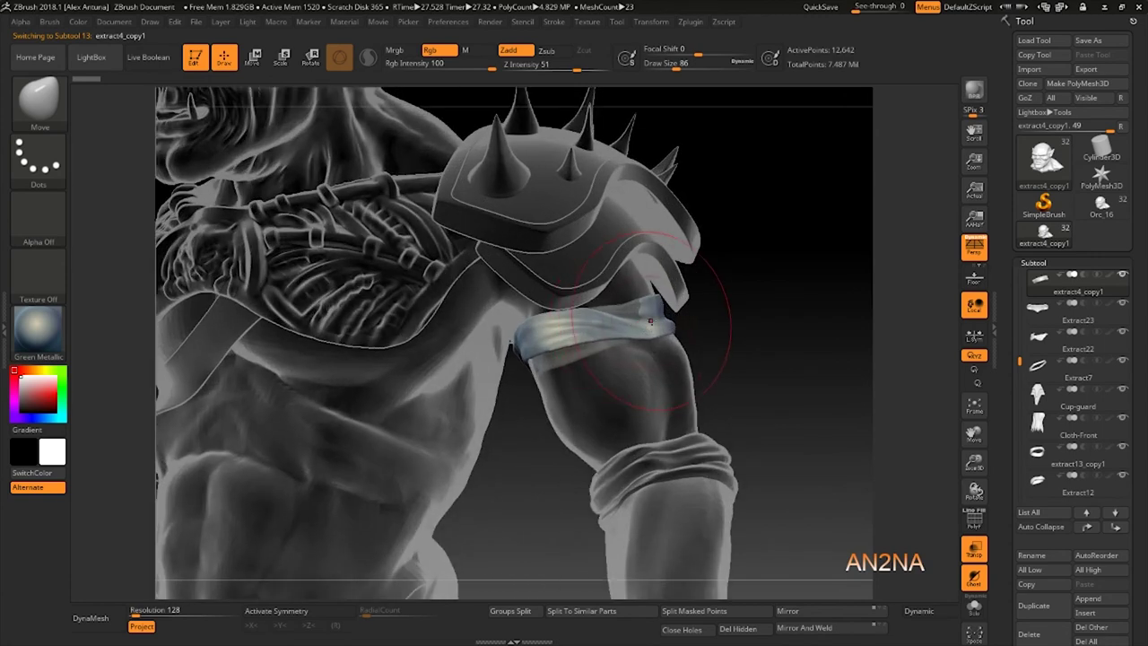
pyautogui.hotkey('shift', 't')
pyautogui.moveTo(621, 325); pyautogui.dragTo(663, 308, button='right')
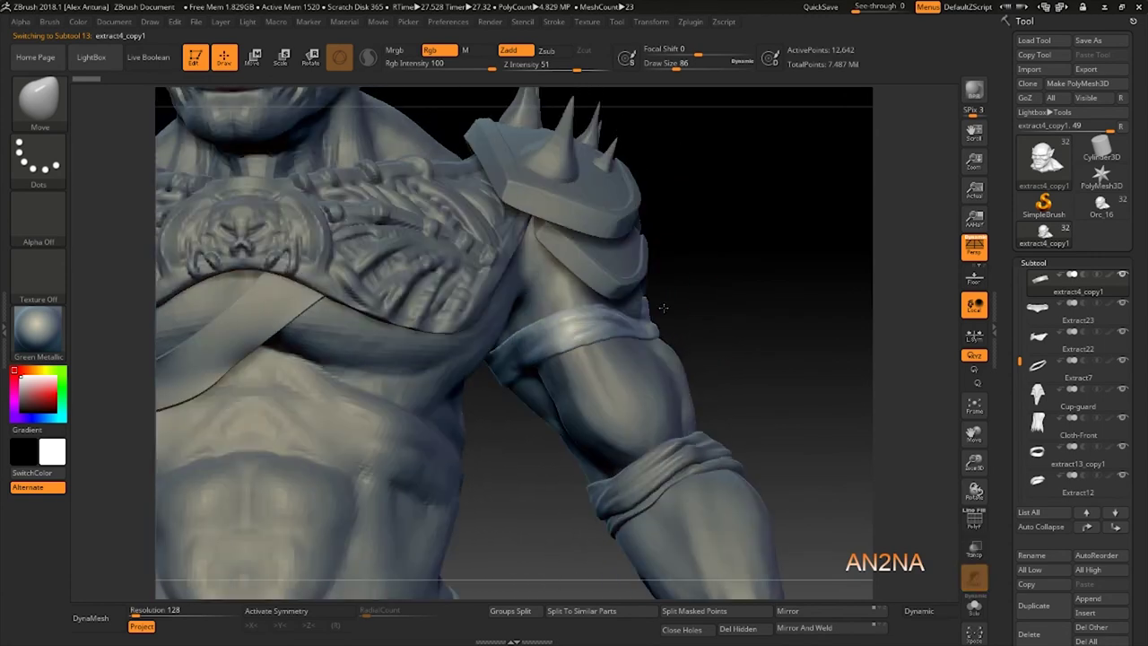
pyautogui.press('[')
pyautogui.press('[')
pyautogui.press('[')
pyautogui.press('[')
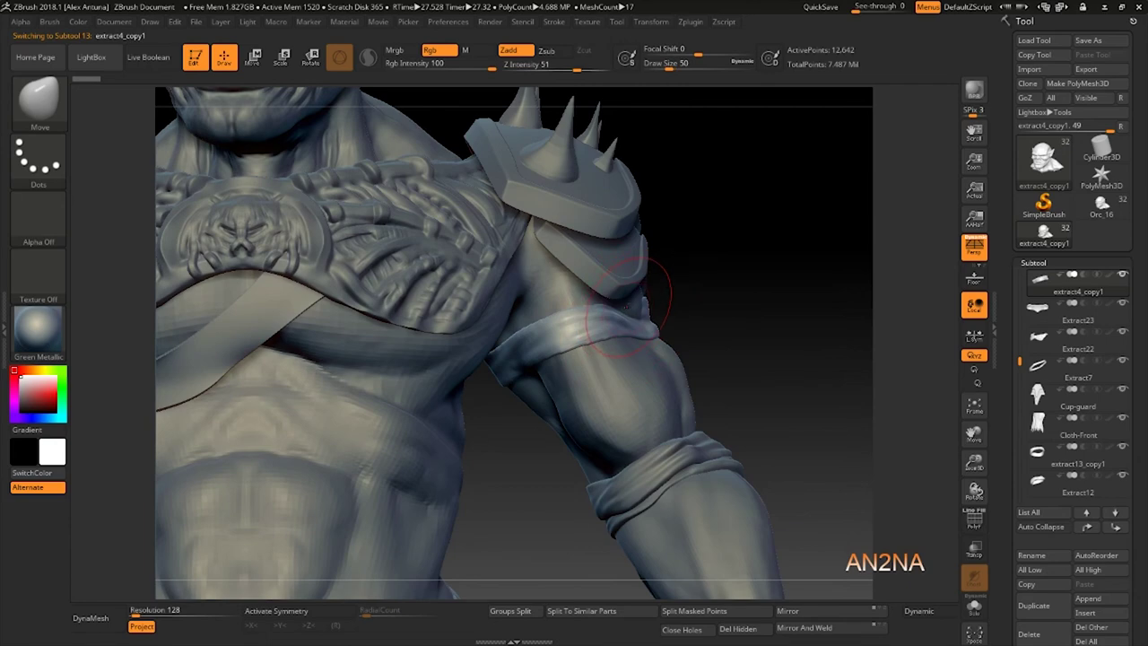
pyautogui.moveTo(637, 307)
pyautogui.mouseDown()
pyautogui.moveTo(639, 290)
pyautogui.moveTo(738, 321)
pyautogui.moveTo(528, 350)
pyautogui.moveTo(533, 339)
pyautogui.mouseUp()
# Isolate the stray fragment of the arm band's mesh and invert the visibility so only the band is shown.
pyautogui.hotkey('ctrl', 'shift')
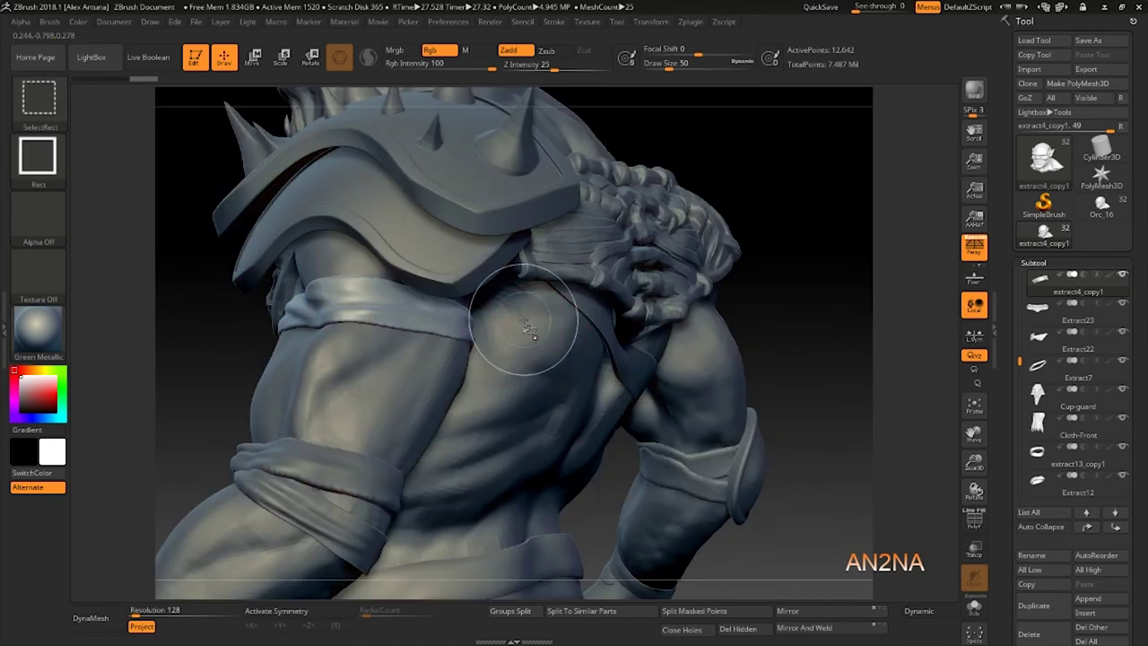
pyautogui.keyDown('ctrl'); pyautogui.keyDown('shift'); pyautogui.moveTo(551, 354); pyautogui.dragTo(555, 352); pyautogui.keyUp('shift'); pyautogui.keyUp('ctrl')
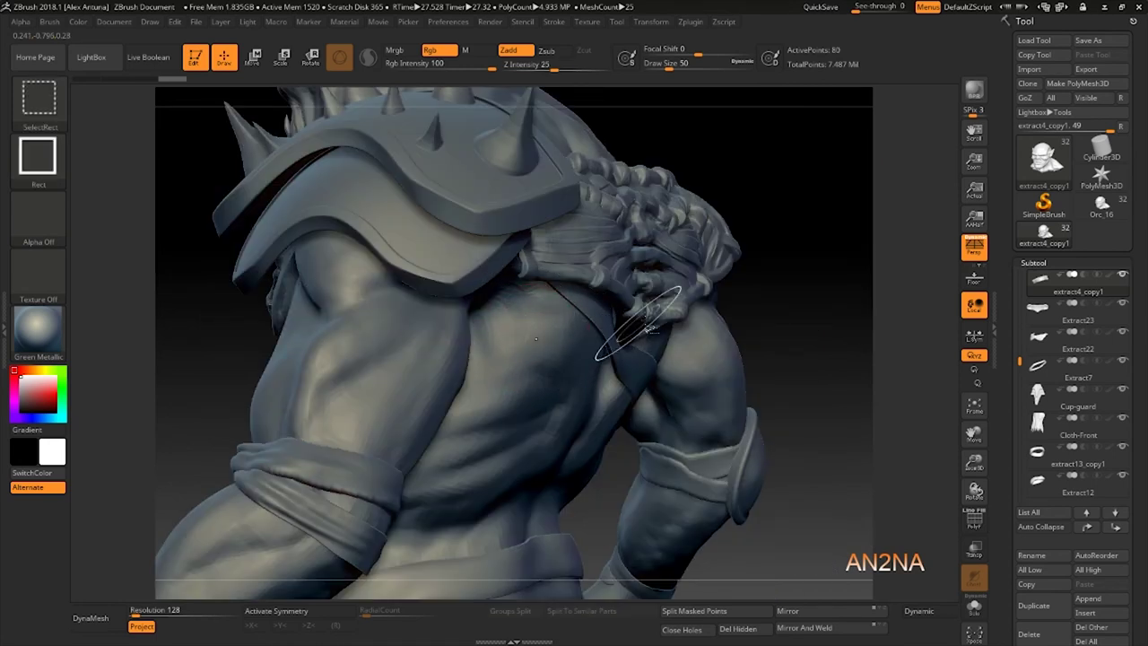
pyautogui.moveTo(808, 278)
pyautogui.keyDown('ctrl'); pyautogui.keyDown('shift'); pyautogui.mouseDown()
pyautogui.moveTo(767, 348)
pyautogui.moveTo(768, 328)
pyautogui.mouseUp(); pyautogui.keyUp('shift'); pyautogui.keyUp('ctrl')
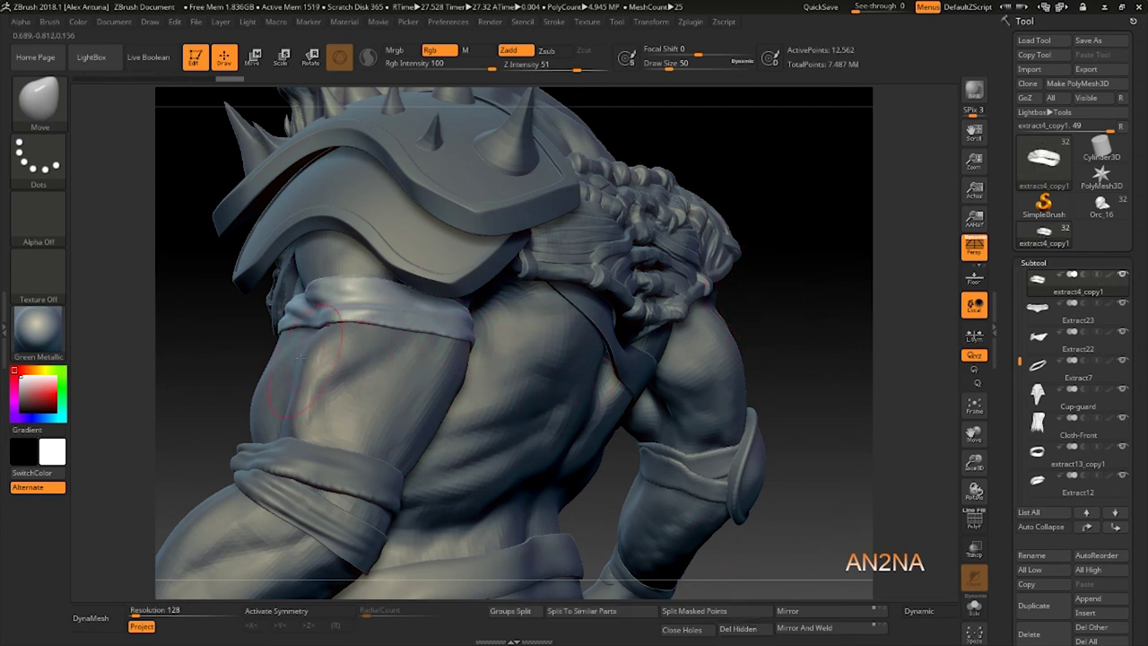
pyautogui.moveTo(220, 333); pyautogui.dragTo(300, 345)
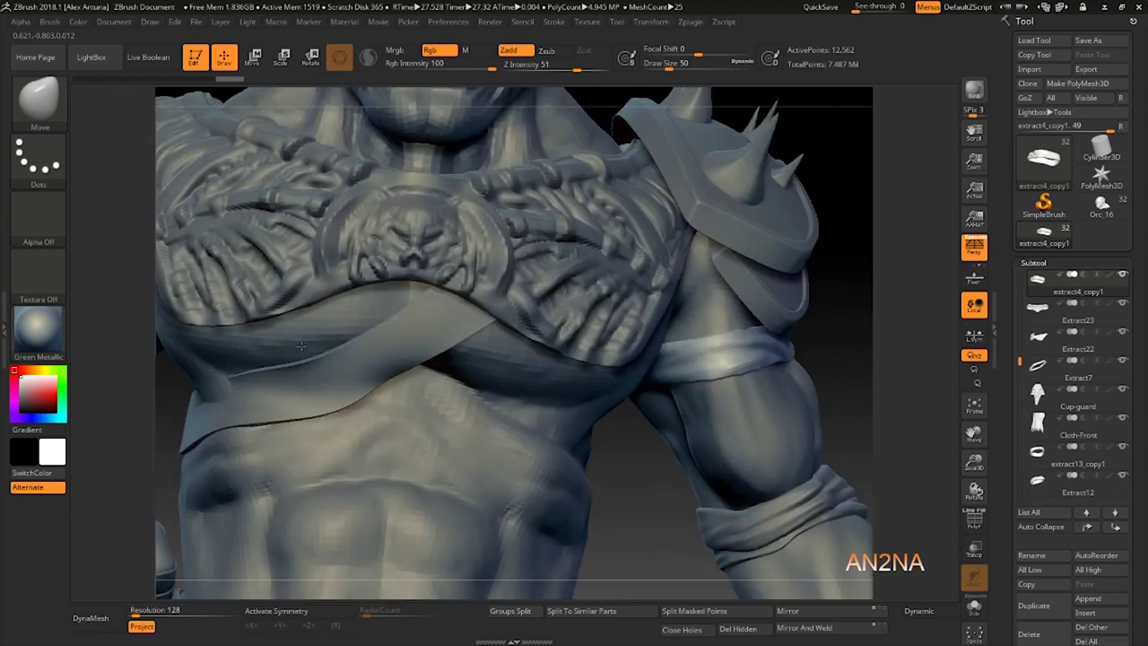
# Select the chest armor and carve the eyes, brow and nose of its central face emblem with DamStandard at draw size 7.
pyautogui.press('shift')
pyautogui.moveTo(544, 316)
pyautogui.keyDown('shift'); pyautogui.mouseDown(button='right')
pyautogui.moveTo(438, 267)
pyautogui.moveTo(602, 371)
pyautogui.moveTo(609, 396)
pyautogui.moveTo(579, 413)
pyautogui.mouseUp(button='right'); pyautogui.keyUp('shift')
pyautogui.keyDown('alt'); pyautogui.click(589, 373); pyautogui.keyUp('alt')
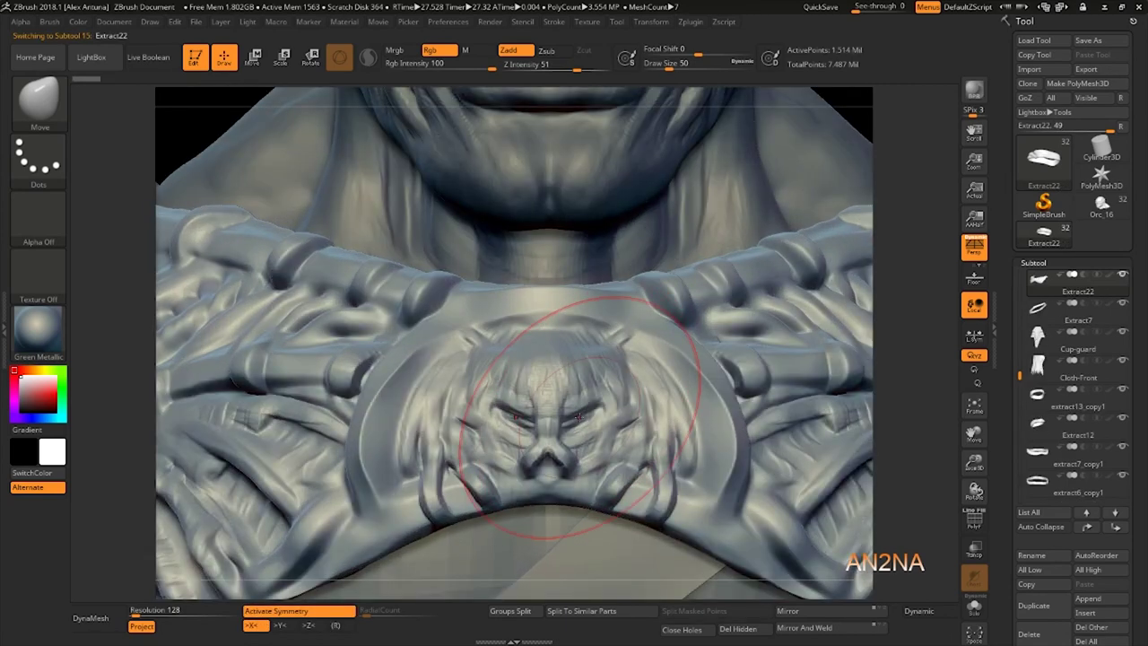
pyautogui.press('[')
pyautogui.press('[')
pyautogui.press('[')
pyautogui.press('[')
pyautogui.press('[')
pyautogui.press('[')
pyautogui.press('[')
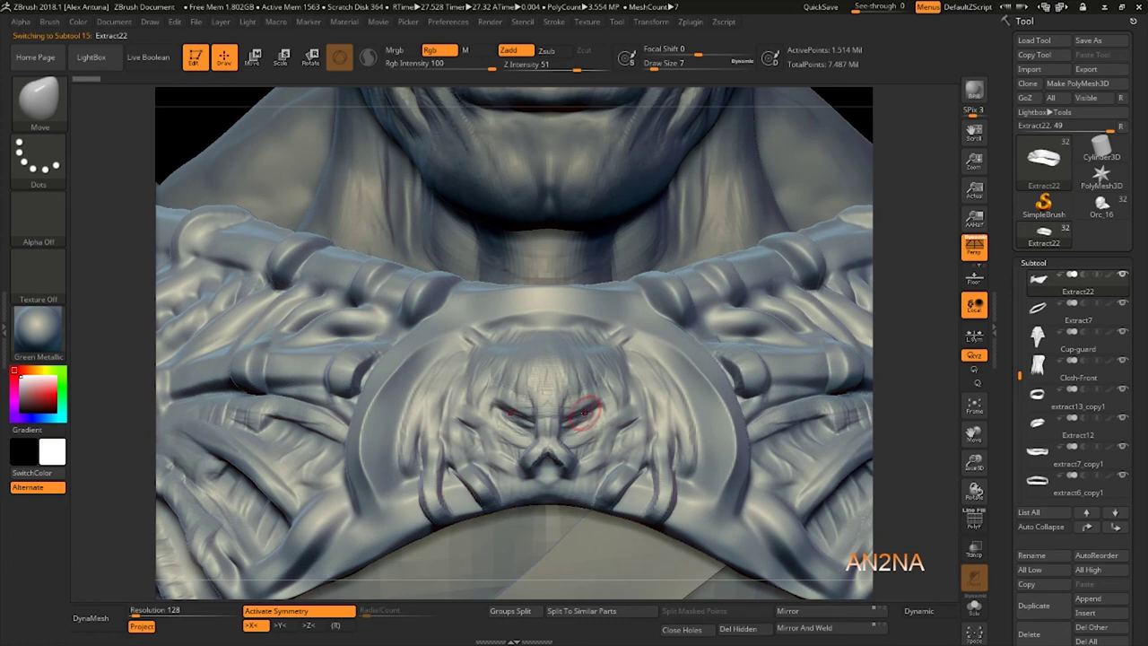
pyautogui.press('b')
pyautogui.press('d')
pyautogui.press('s')
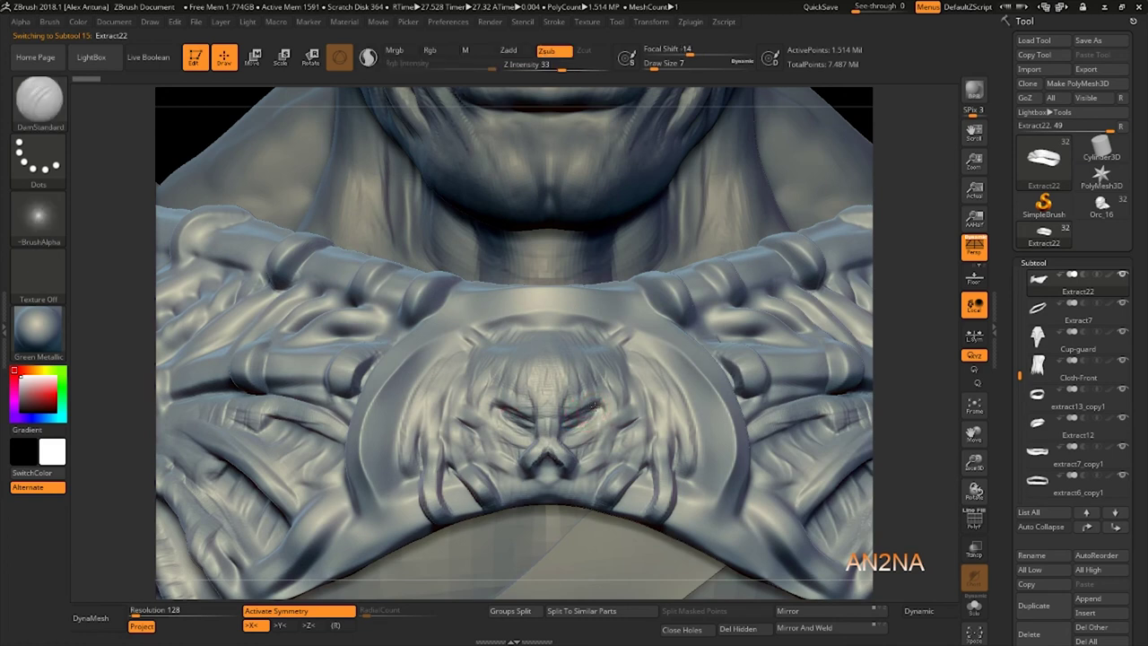
pyautogui.moveTo(592, 406)
pyautogui.mouseDown()
pyautogui.moveTo(575, 414)
pyautogui.moveTo(561, 389)
pyautogui.moveTo(559, 402)
pyautogui.mouseUp()
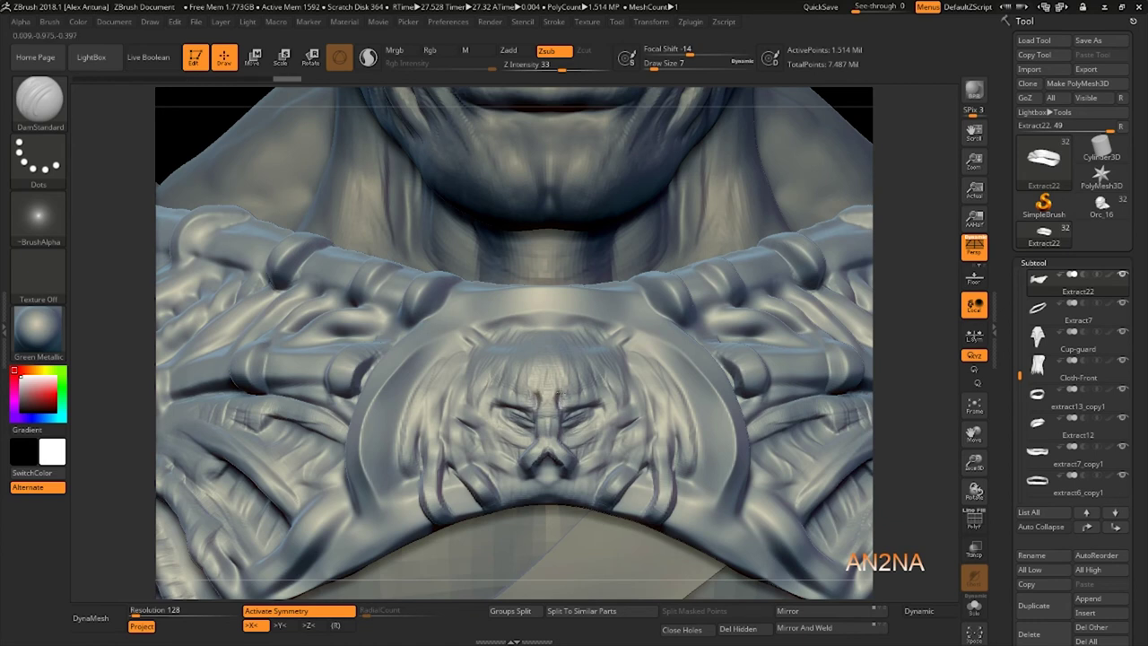
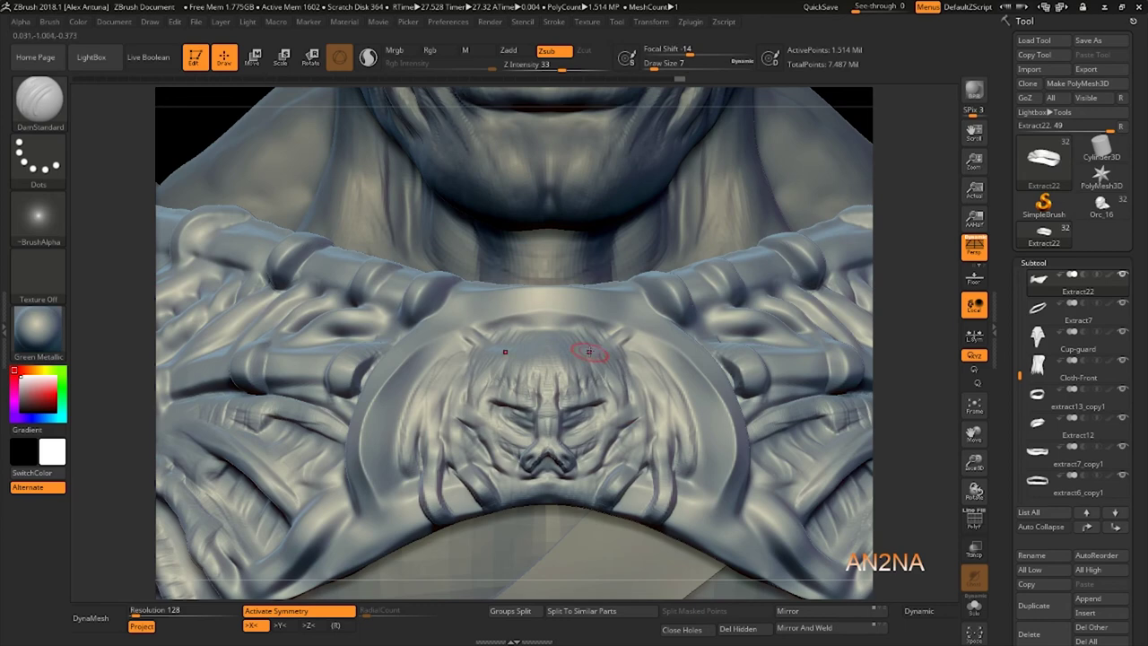
# Smooth the emblem's nose area and deepen the creases around its eyes with DamStandard.
pyautogui.keyDown('alt'); pyautogui.moveTo(597, 343); pyautogui.dragTo(566, 344, button='right'); pyautogui.keyUp('alt')
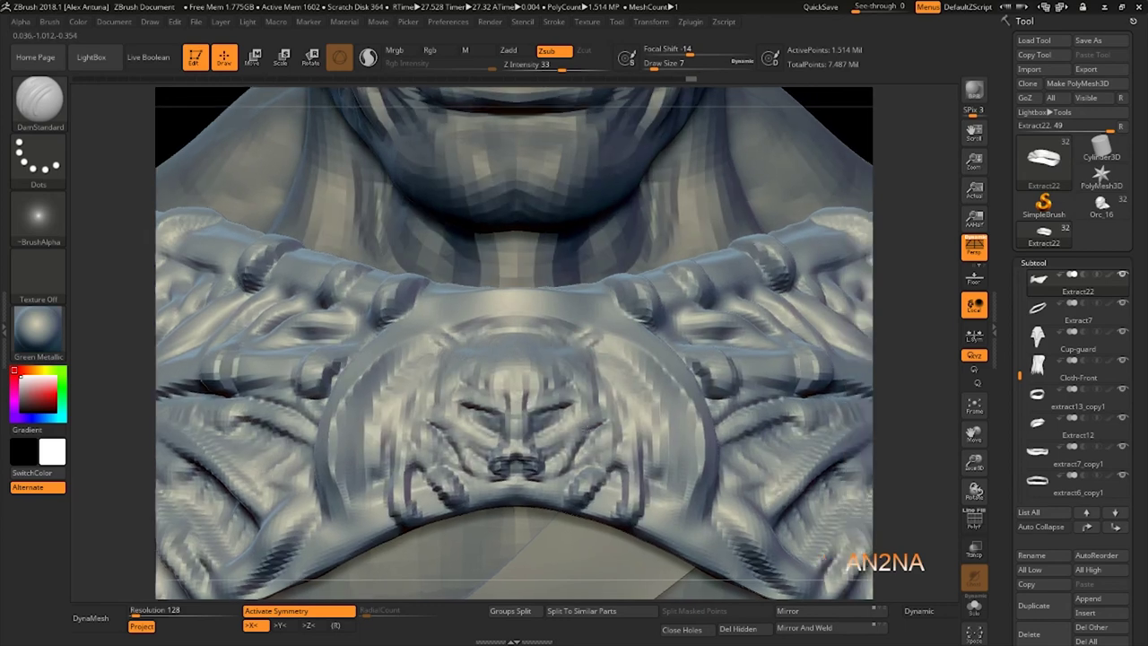
pyautogui.press('shift')
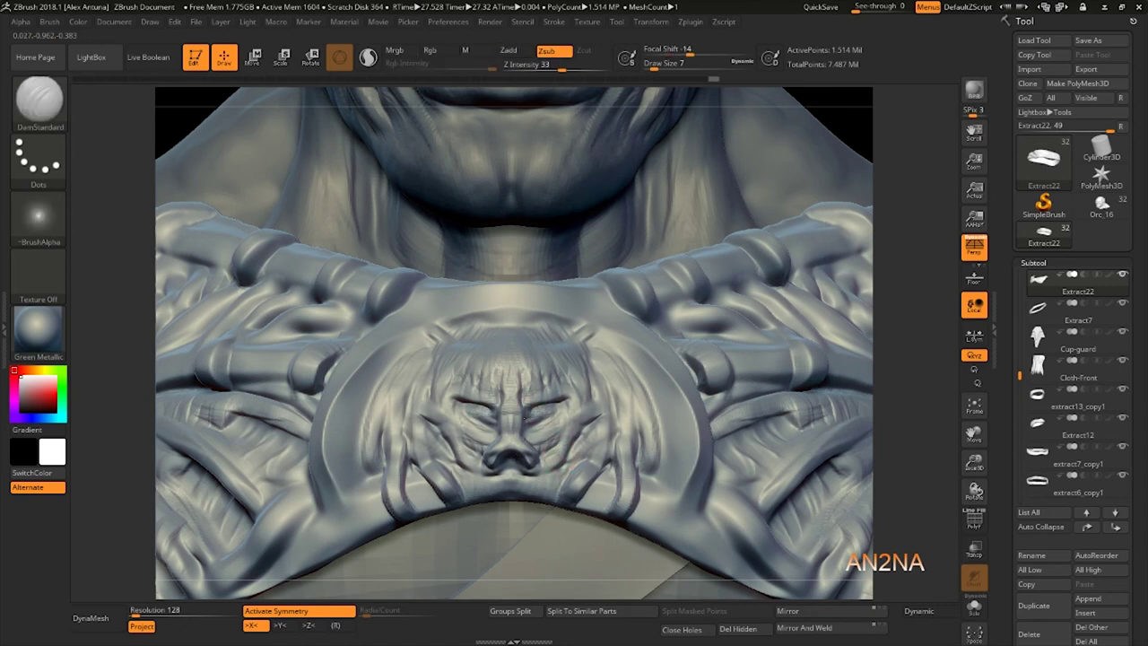
pyautogui.moveTo(537, 413)
pyautogui.mouseDown()
pyautogui.moveTo(527, 413)
pyautogui.moveTo(562, 413)
pyautogui.mouseUp()
# Build up the emblem's eyes and nose with ClayBuildup at draw sizes 2 and 4, smoothing around the eyes.
pyautogui.press('b')
pyautogui.press('c')
pyautogui.press('b')
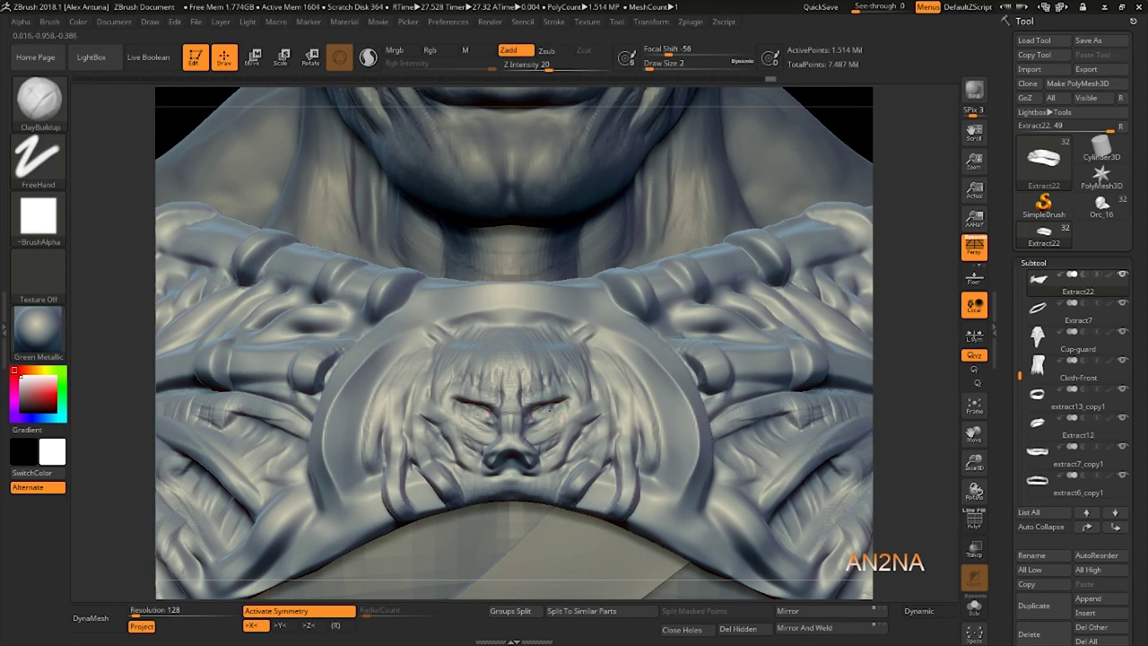
pyautogui.moveTo(552, 407); pyautogui.dragTo(541, 414)
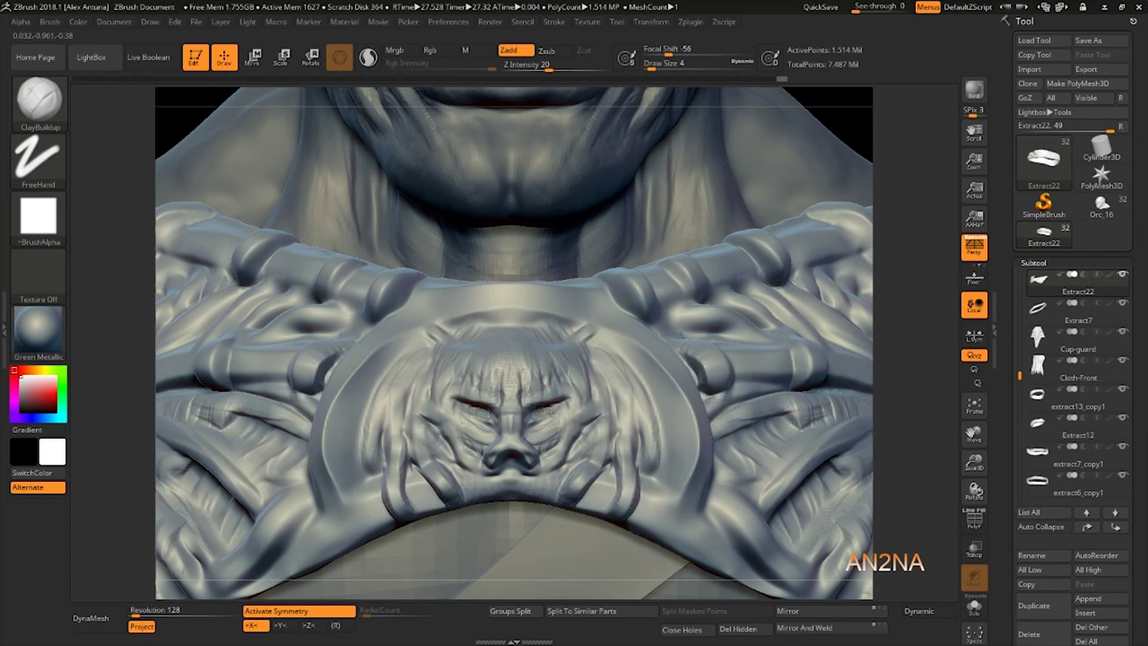
pyautogui.moveTo(549, 409); pyautogui.dragTo(548, 412)
pyautogui.press('shift')
pyautogui.moveTo(563, 440); pyautogui.dragTo(526, 456, button='right')
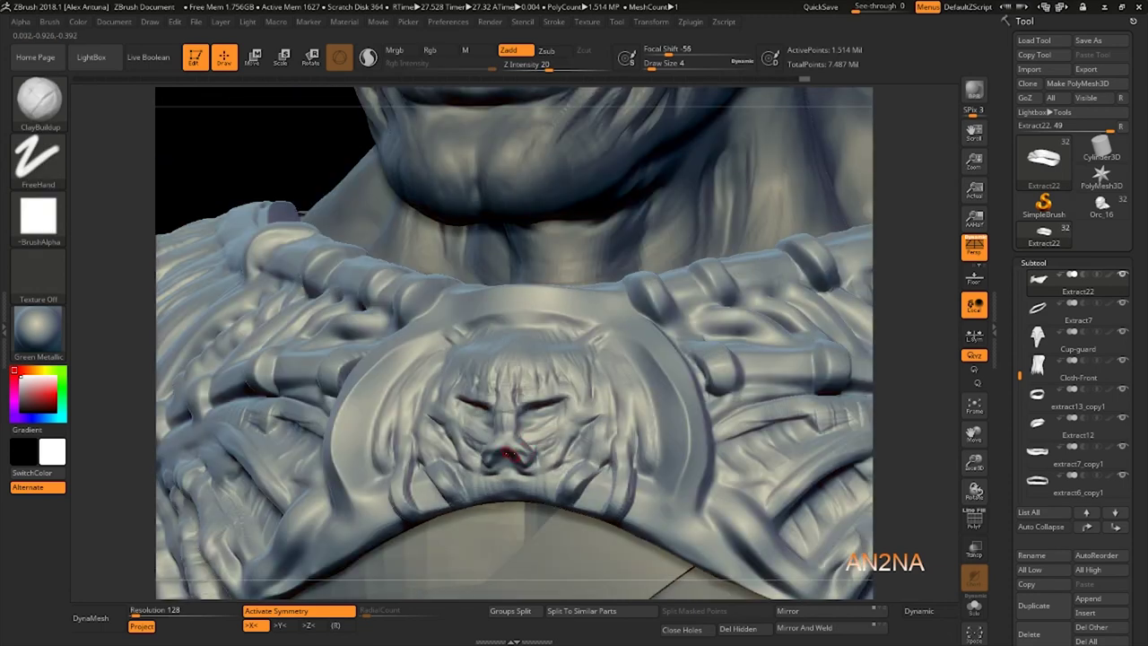
pyautogui.moveTo(508, 451)
pyautogui.mouseDown()
pyautogui.moveTo(518, 439)
pyautogui.moveTo(507, 428)
pyautogui.moveTo(512, 407)
pyautogui.mouseUp()
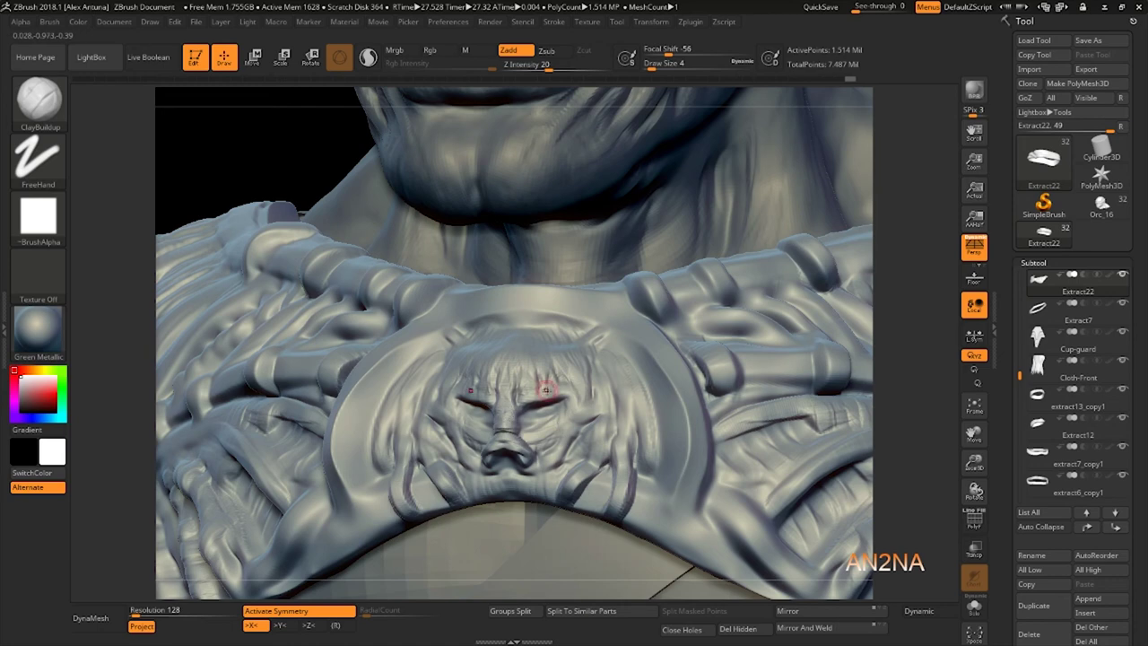
# Build up wrinkles and raised forms on the emblem's brow, cheeks and muzzle with ClayBuildup at draw size 4.
pyautogui.keyDown('alt'); pyautogui.moveTo(513, 313); pyautogui.dragTo(514, 476, button='right'); pyautogui.keyUp('alt')
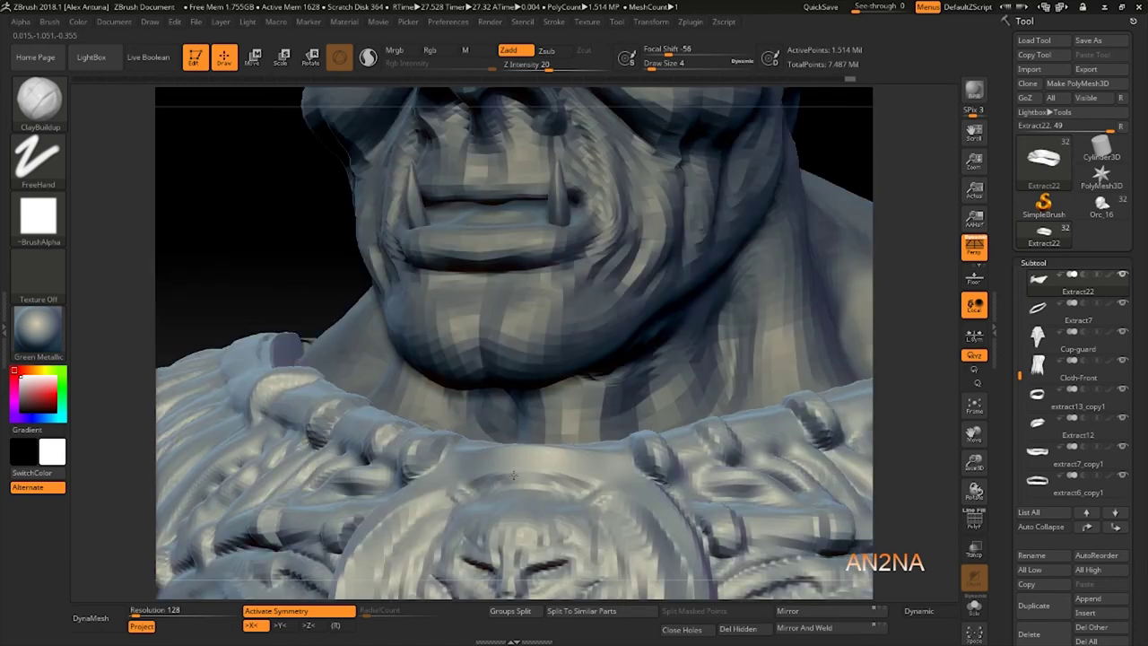
pyautogui.keyDown('alt'); pyautogui.moveTo(559, 160); pyautogui.dragTo(582, 31, button='right'); pyautogui.keyUp('alt')
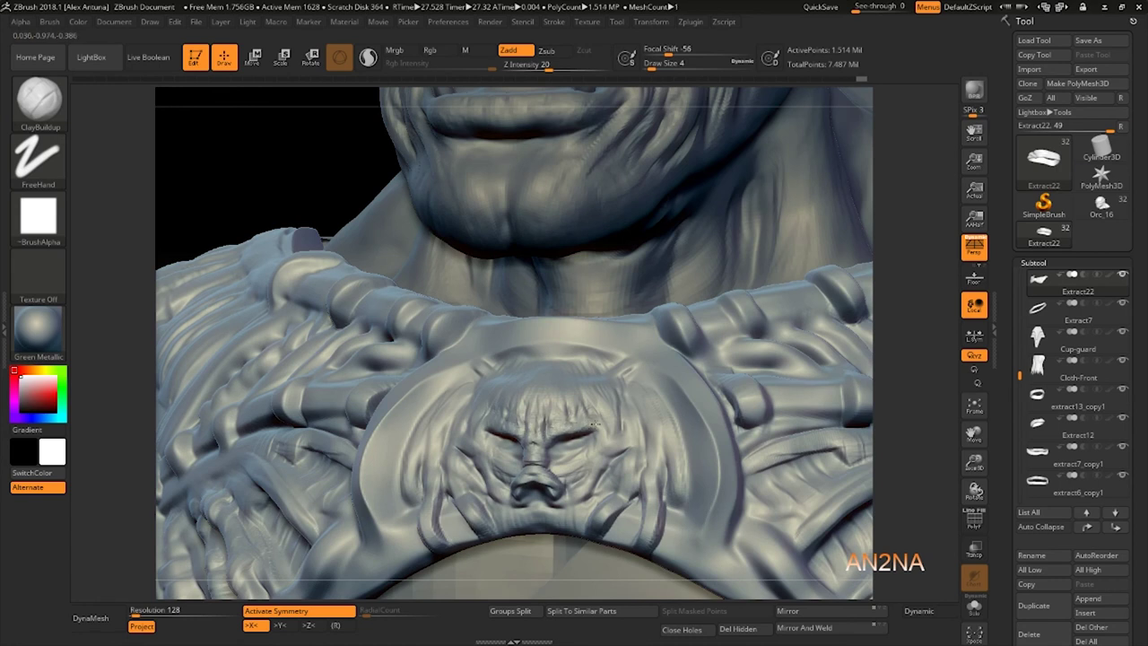
pyautogui.moveTo(560, 463)
pyautogui.mouseDown()
pyautogui.moveTo(585, 459)
pyautogui.moveTo(589, 489)
pyautogui.moveTo(569, 491)
pyautogui.moveTo(628, 443)
pyautogui.moveTo(604, 434)
pyautogui.moveTo(610, 421)
pyautogui.mouseUp()
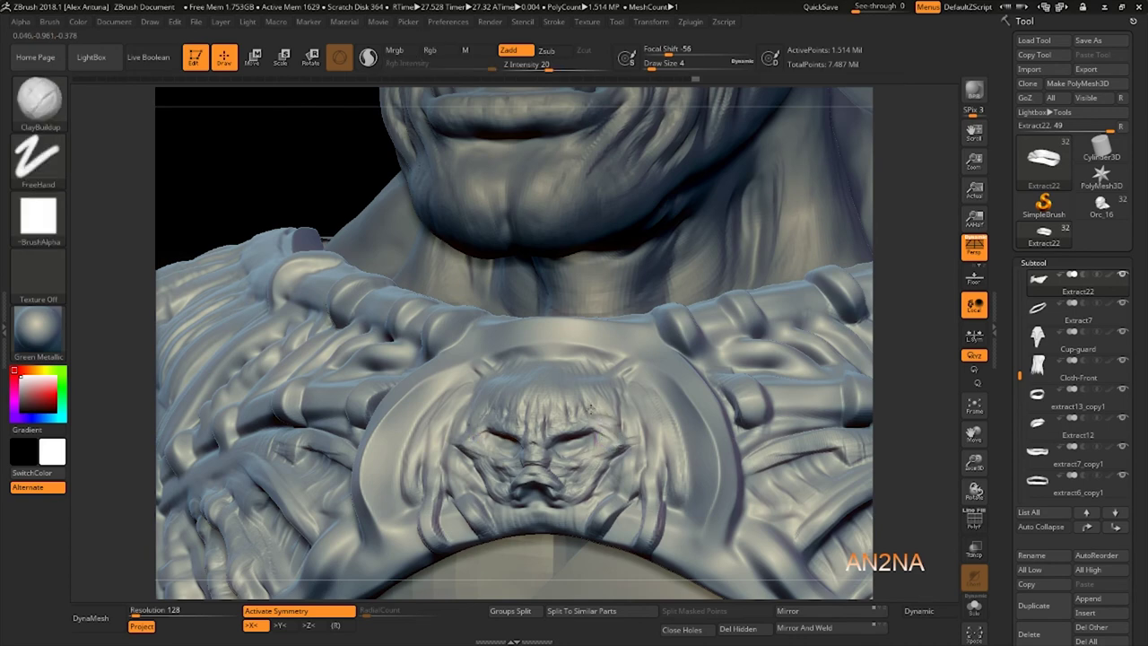
pyautogui.moveTo(641, 362)
pyautogui.keyDown('alt'); pyautogui.mouseDown(button='right')
pyautogui.moveTo(583, 362)
pyautogui.moveTo(592, 389)
pyautogui.moveTo(528, 417)
pyautogui.mouseUp(button='right'); pyautogui.keyUp('alt')
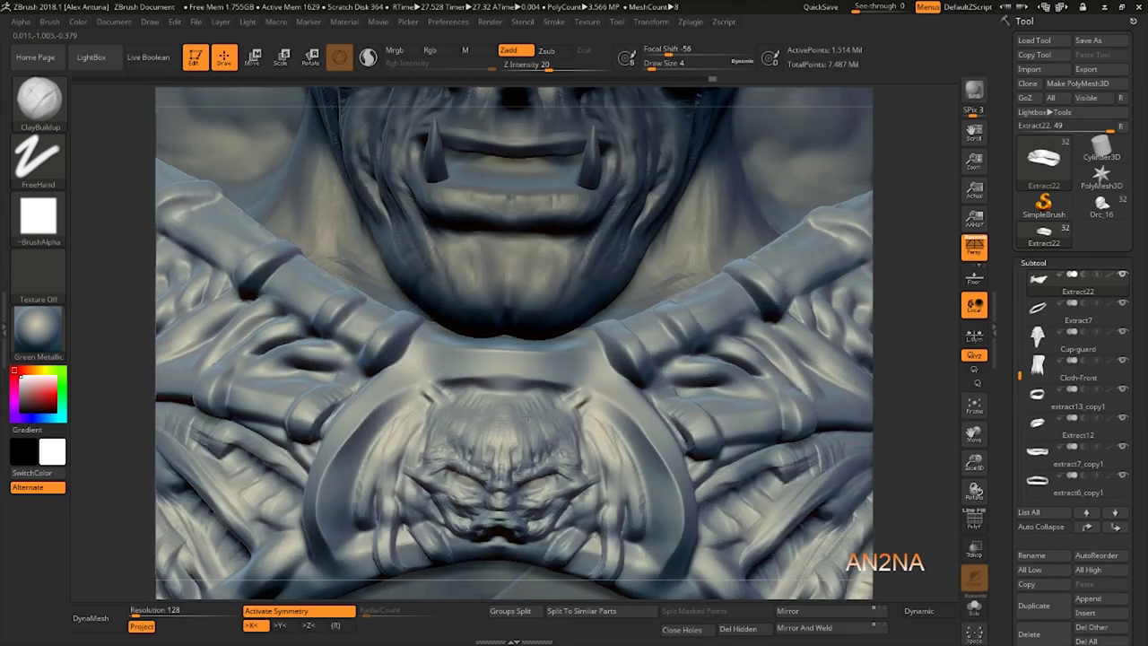
# Deepen the recess between the emblem's head and its upper rim with ClayBuildup, and flatten it with hPolish at draw size 7.
pyautogui.moveTo(438, 383); pyautogui.dragTo(571, 387)
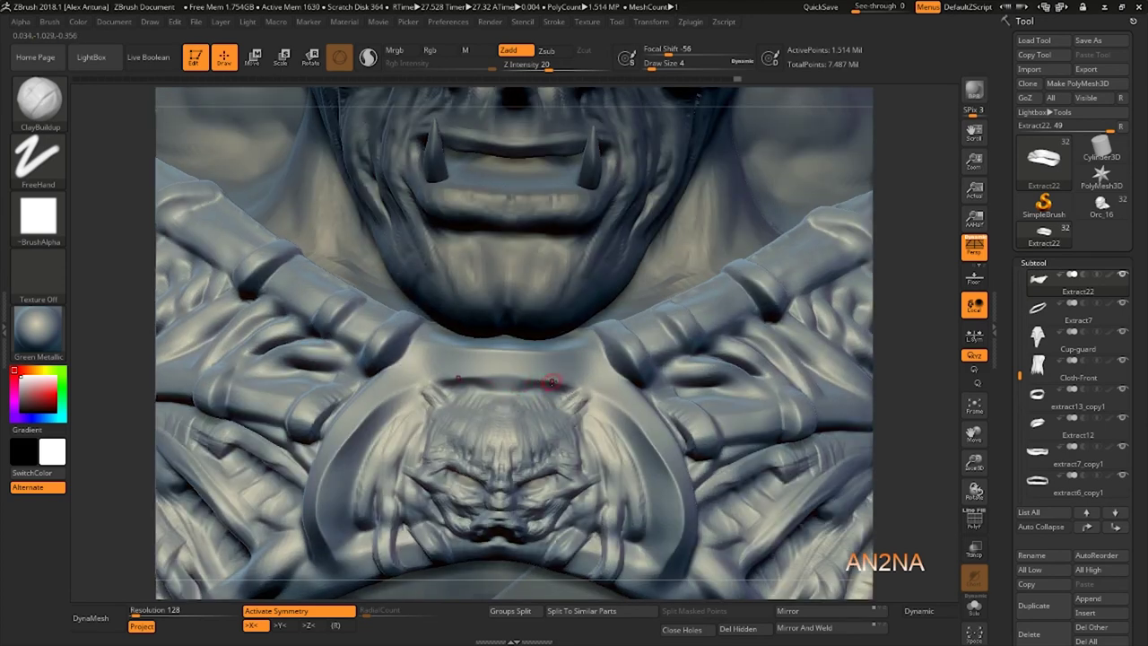
pyautogui.press('b')
pyautogui.press('h')
pyautogui.press('p')
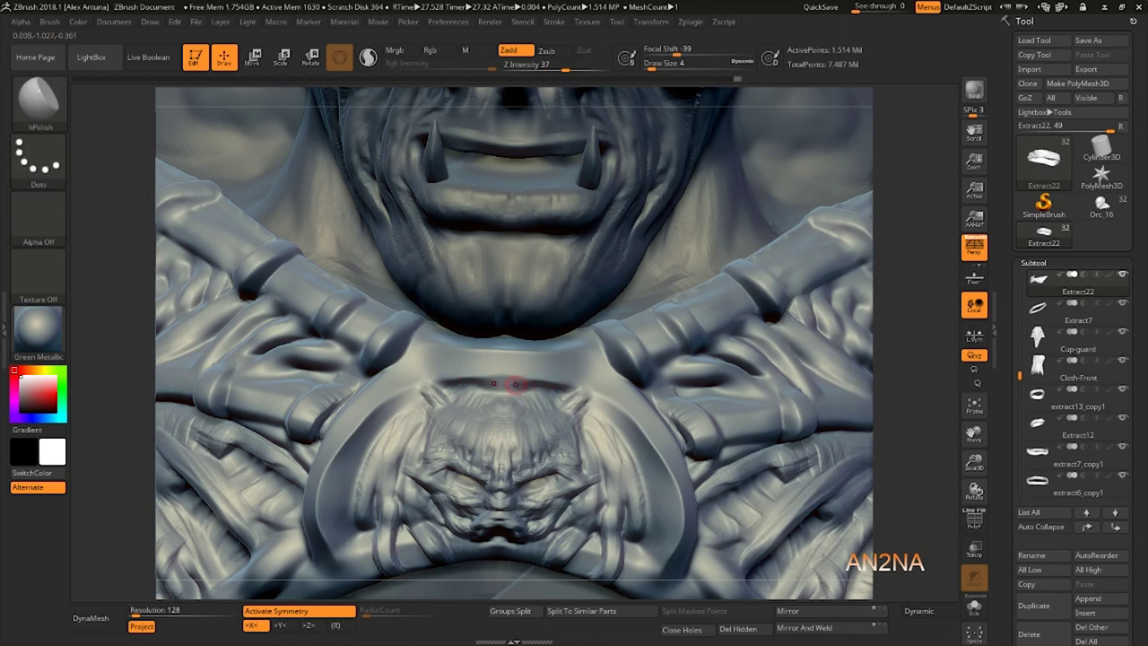
pyautogui.press(']')
pyautogui.moveTo(518, 382); pyautogui.dragTo(461, 379)
pyautogui.moveTo(540, 385); pyautogui.dragTo(511, 383)
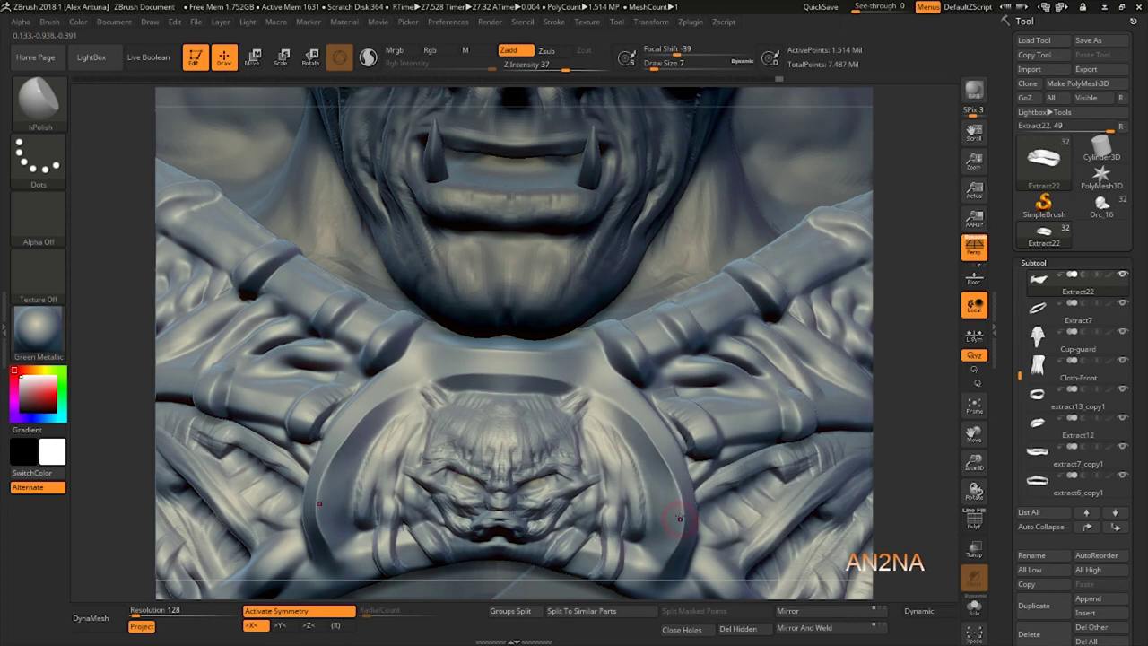
# Rework the strip below the emblem's mouth with ClayBuildup strokes at draw size 7.
pyautogui.moveTo(680, 512); pyautogui.dragTo(574, 485, button='right')
pyautogui.keyDown('alt'); pyautogui.moveTo(666, 363); pyautogui.dragTo(622, 246, button='right'); pyautogui.keyUp('alt')
pyautogui.moveTo(654, 349); pyautogui.dragTo(780, 364, button='right')
pyautogui.press('b')
pyautogui.press('c')
pyautogui.press('b')
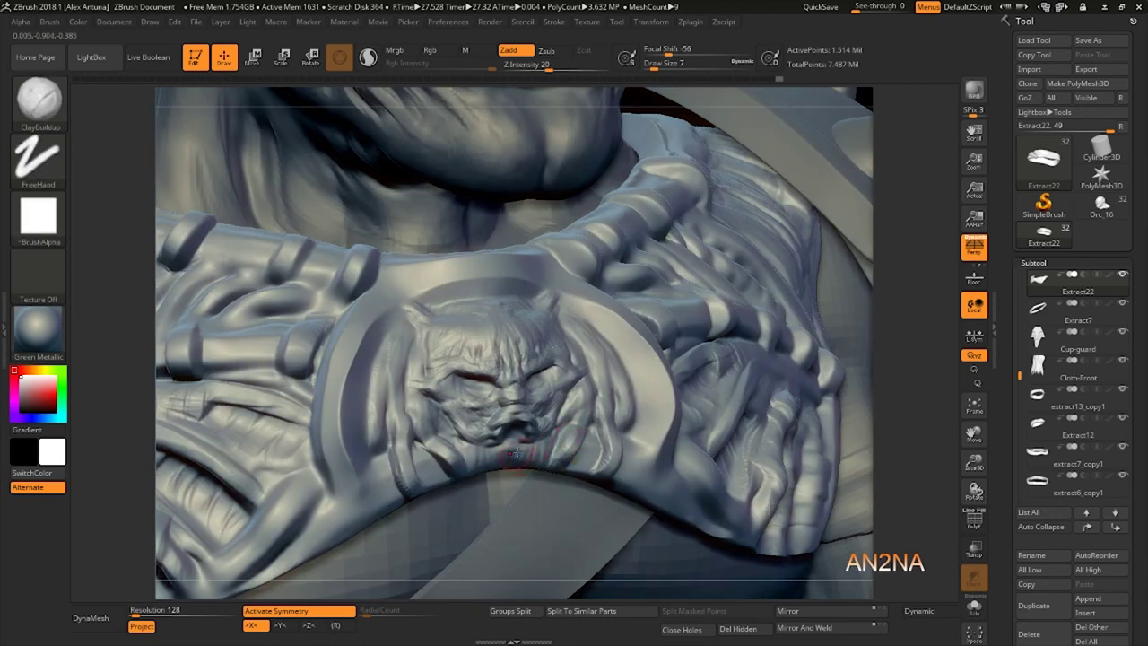
pyautogui.moveTo(519, 452)
pyautogui.mouseDown()
pyautogui.moveTo(513, 440)
pyautogui.moveTo(532, 453)
pyautogui.moveTo(558, 442)
pyautogui.mouseUp()
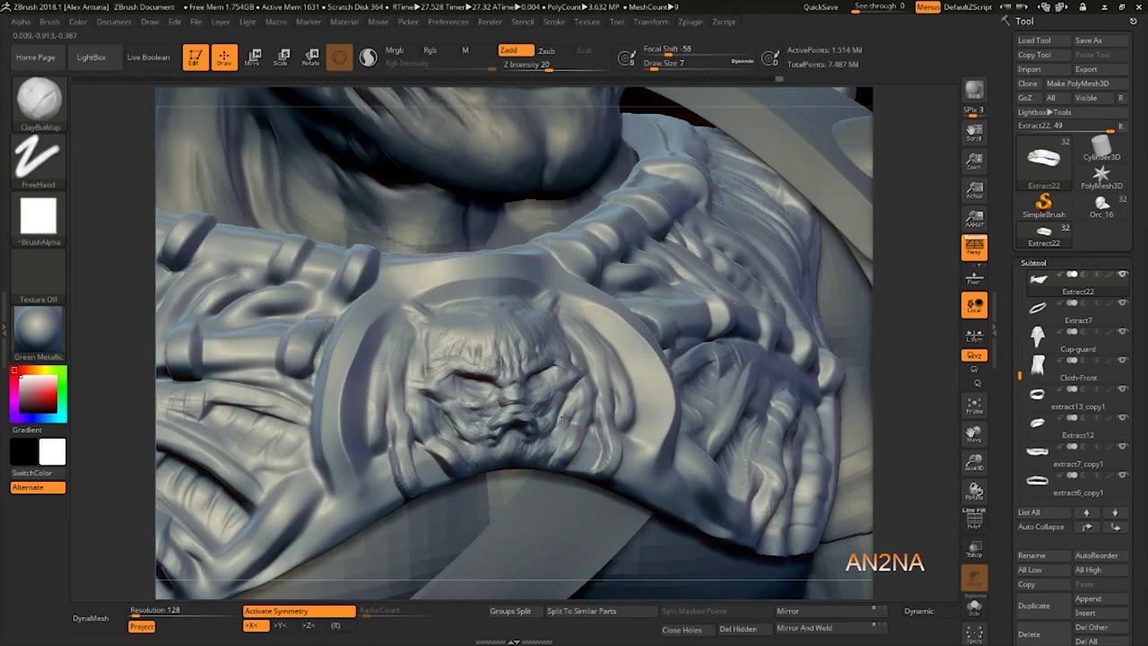
# Texture the fanned ridges on the chest armor's side panel with fine crosswise ClayBuildup strokes at draw size 7.
pyautogui.moveTo(742, 363)
pyautogui.mouseDown(button='right')
pyautogui.moveTo(741, 337)
pyautogui.moveTo(549, 376)
pyautogui.moveTo(447, 366)
pyautogui.mouseUp(button='right')
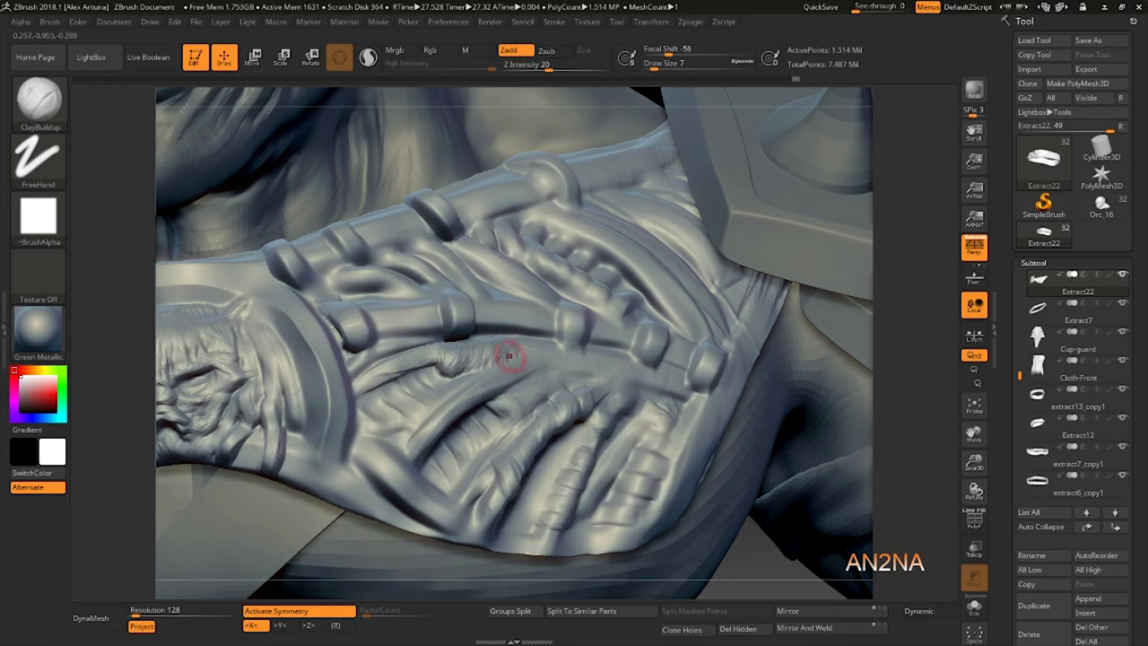
pyautogui.moveTo(508, 354); pyautogui.dragTo(455, 399, button='right')
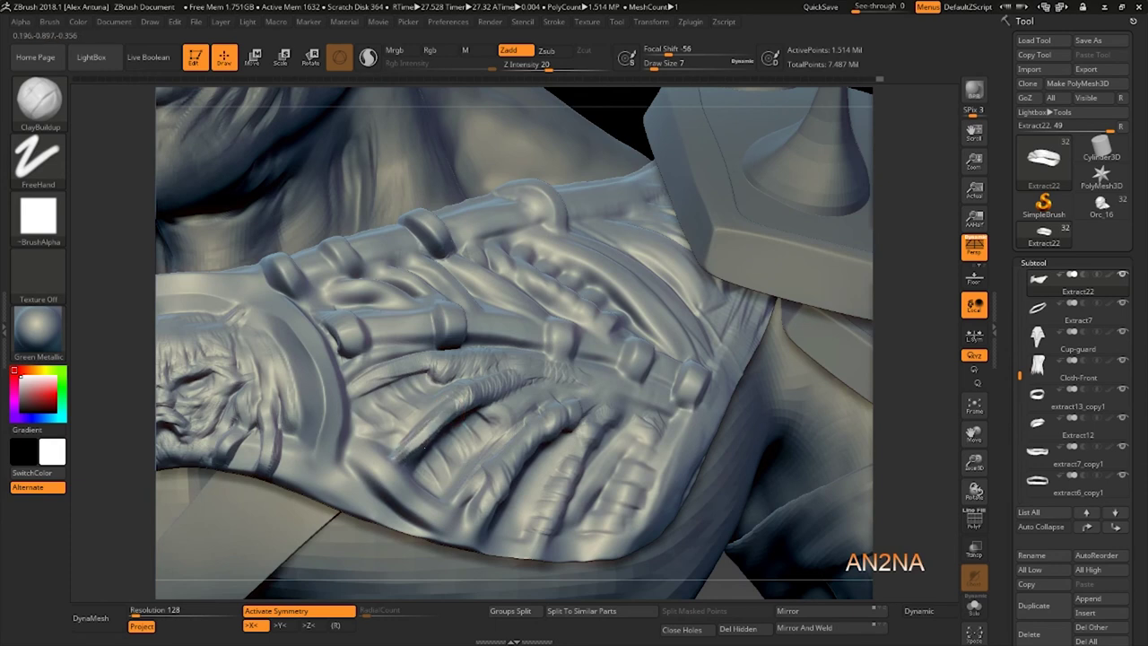
pyautogui.moveTo(357, 393)
pyautogui.mouseDown()
pyautogui.moveTo(421, 362)
pyautogui.moveTo(507, 357)
pyautogui.mouseUp()
pyautogui.moveTo(505, 359); pyautogui.dragTo(477, 374, button='right')
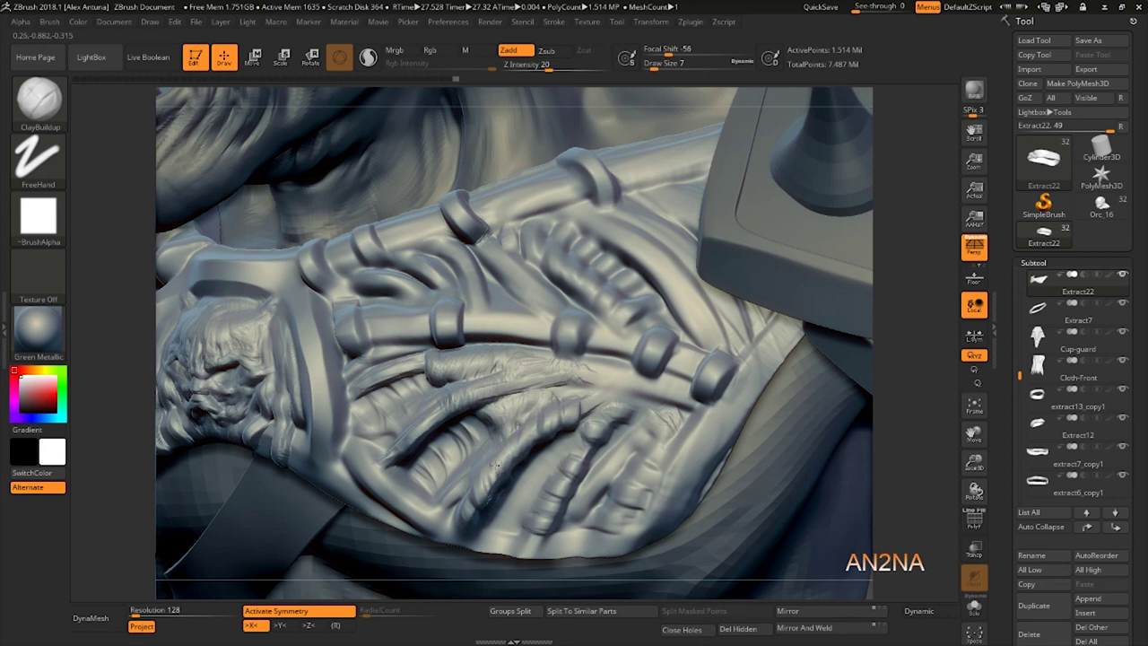
pyautogui.moveTo(516, 446)
pyautogui.mouseDown()
pyautogui.moveTo(524, 419)
pyautogui.moveTo(641, 384)
pyautogui.moveTo(572, 370)
pyautogui.moveTo(475, 462)
pyautogui.mouseUp()
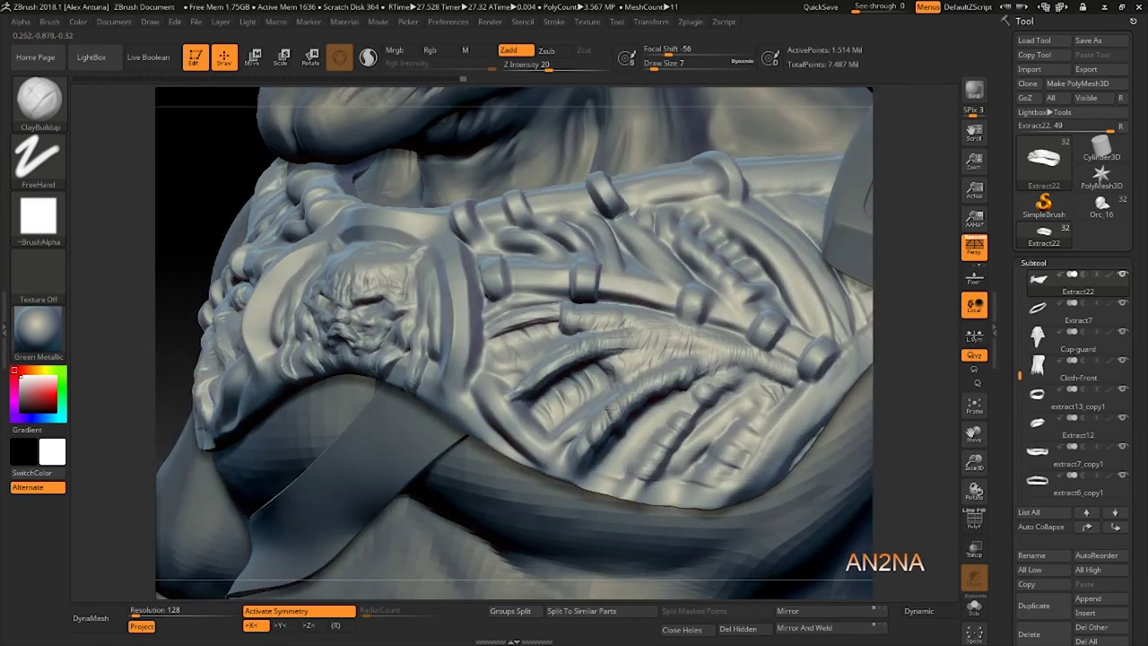
pyautogui.moveTo(615, 399)
pyautogui.mouseDown()
pyautogui.moveTo(585, 445)
pyautogui.moveTo(595, 426)
pyautogui.mouseUp()
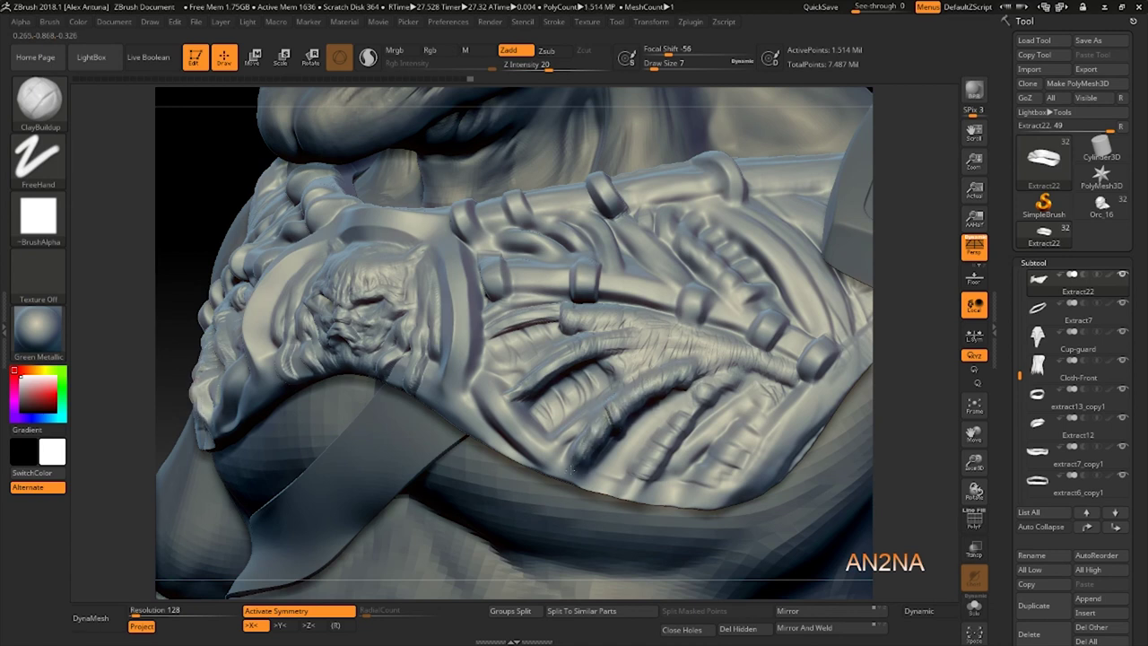
# Refine the lower ends of the fanned ridges and add fine strokes to the folds next to the emblem's rim.
pyautogui.press('shift')
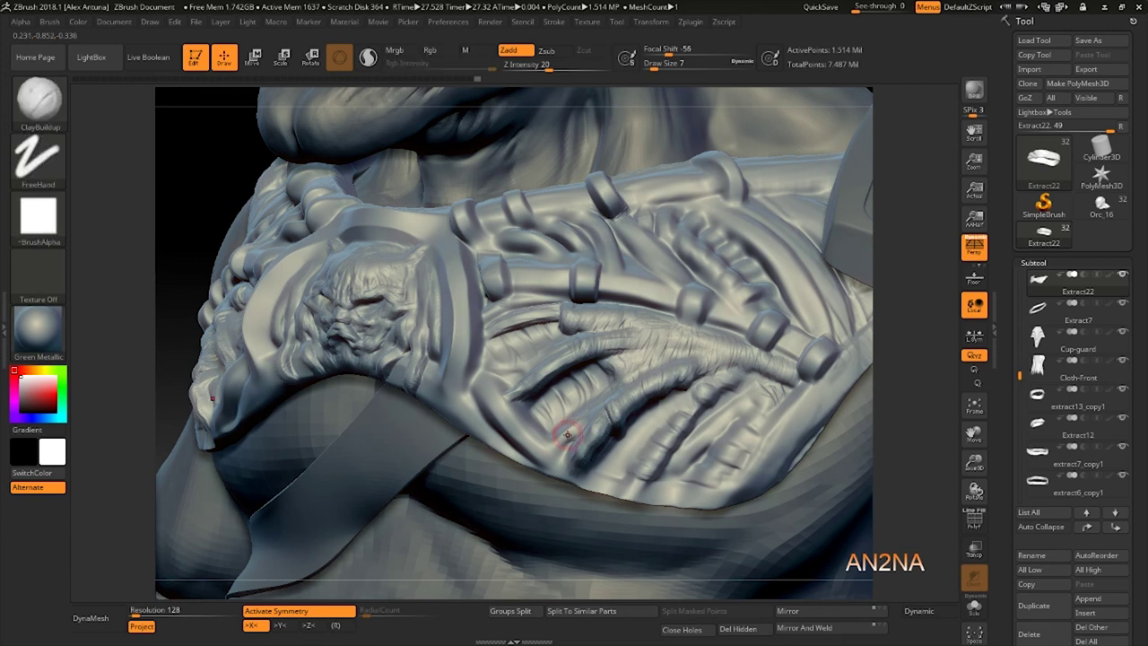
pyautogui.moveTo(569, 436); pyautogui.dragTo(566, 444)
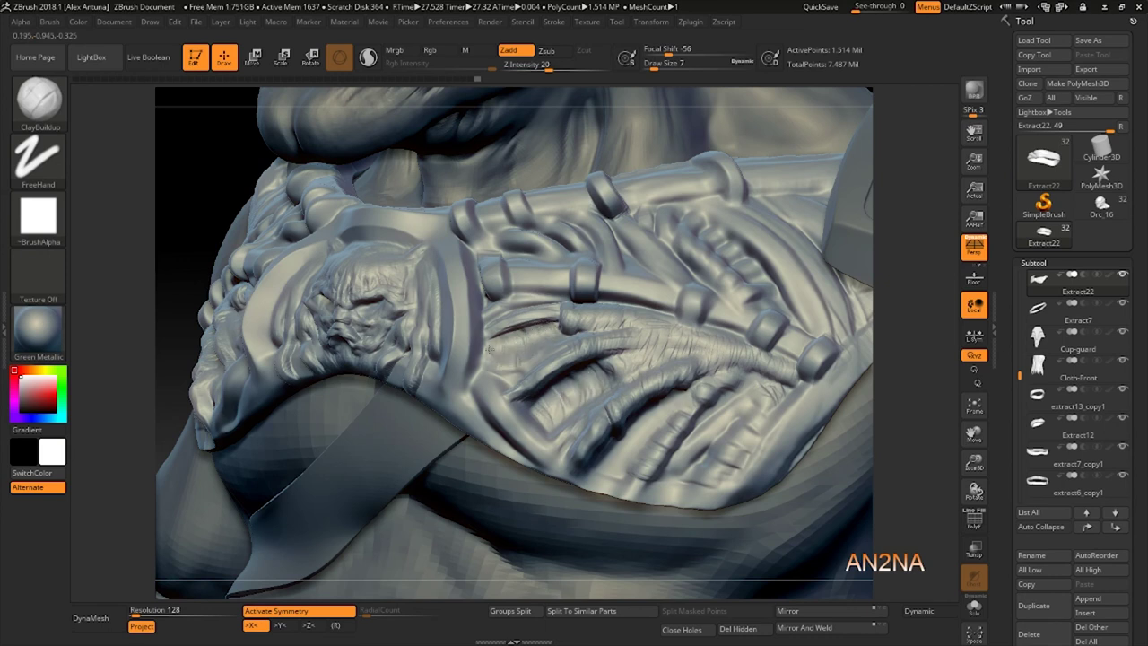
pyautogui.moveTo(519, 356); pyautogui.dragTo(551, 327)
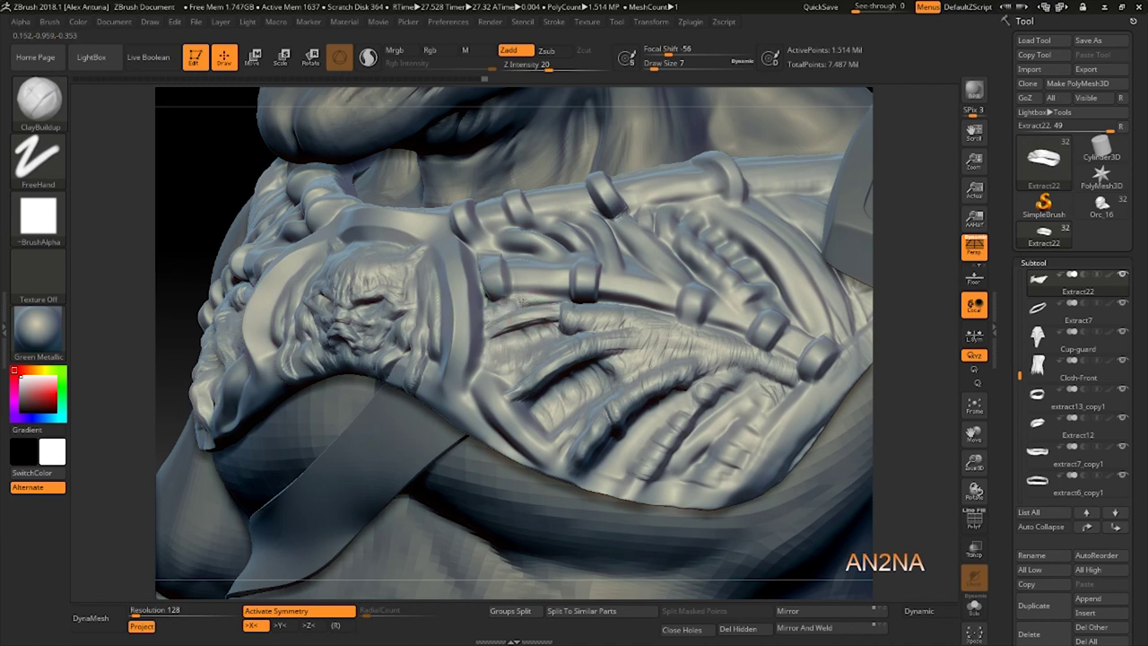
pyautogui.moveTo(550, 299); pyautogui.dragTo(506, 301)
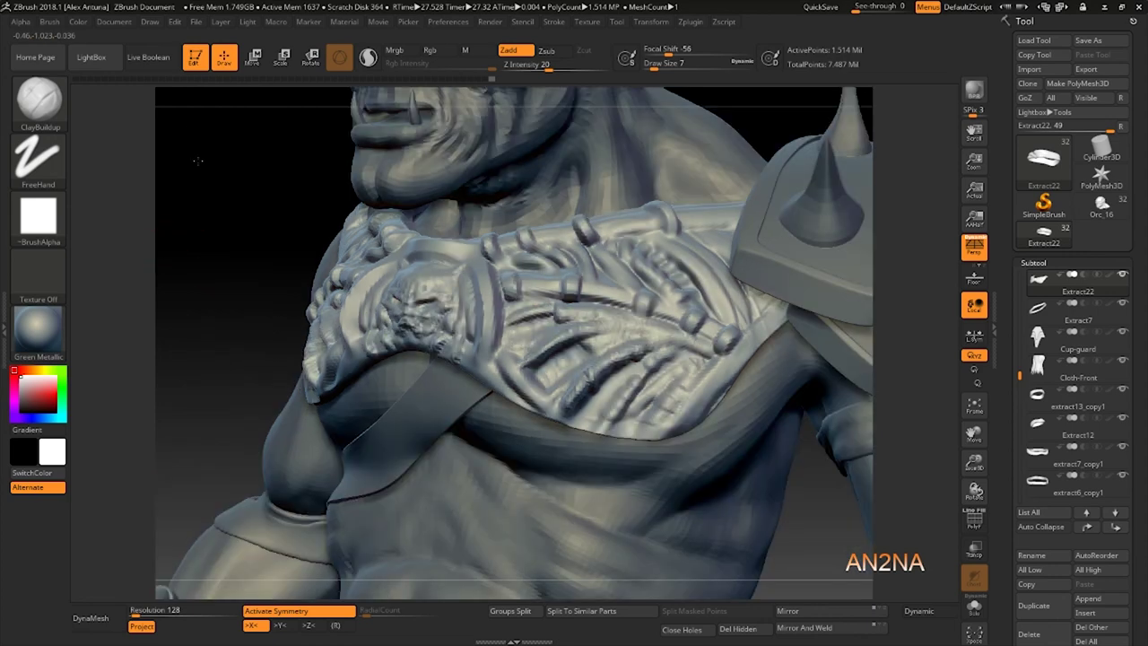
# Compare the whole orc with its earlier tool version, selecting the chest armor in both, and return to the current version.
pyautogui.keyDown('ctrl'); pyautogui.moveTo(189, 133); pyautogui.dragTo(225, 242, button='right'); pyautogui.keyUp('ctrl')
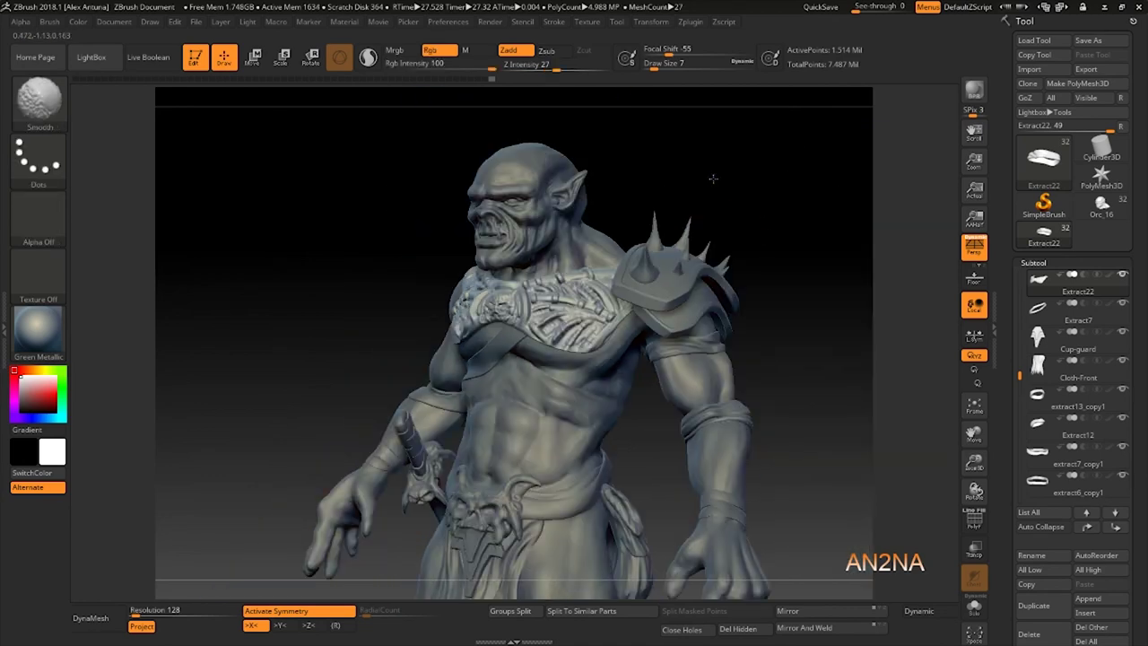
pyautogui.moveTo(712, 179)
pyautogui.keyDown('shift'); pyautogui.mouseDown()
pyautogui.moveTo(722, 185)
pyautogui.moveTo(712, 199)
pyautogui.moveTo(686, 200)
pyautogui.mouseUp(); pyautogui.keyUp('shift')
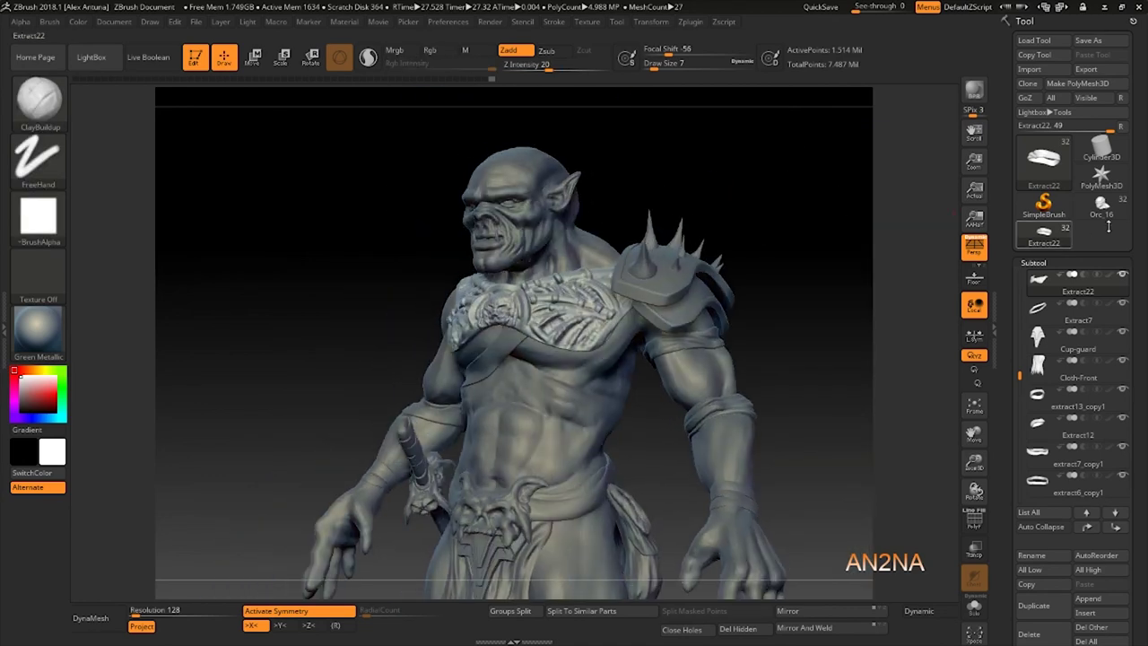
pyautogui.click(1104, 206)
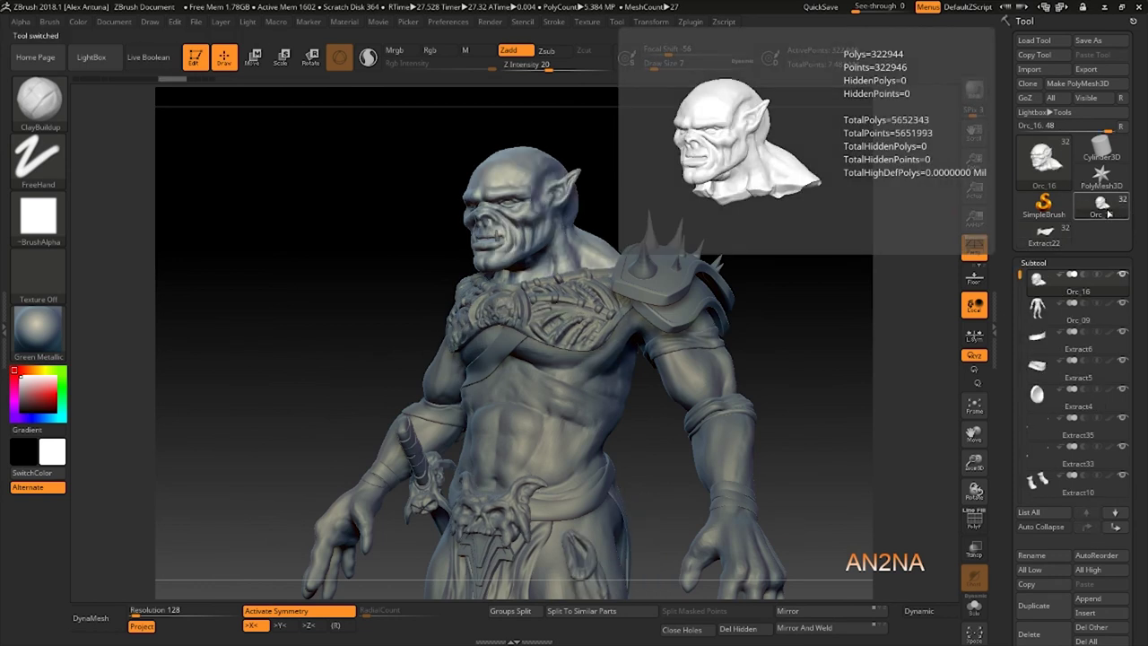
pyautogui.keyDown('alt'); pyautogui.click(593, 315); pyautogui.keyUp('alt')
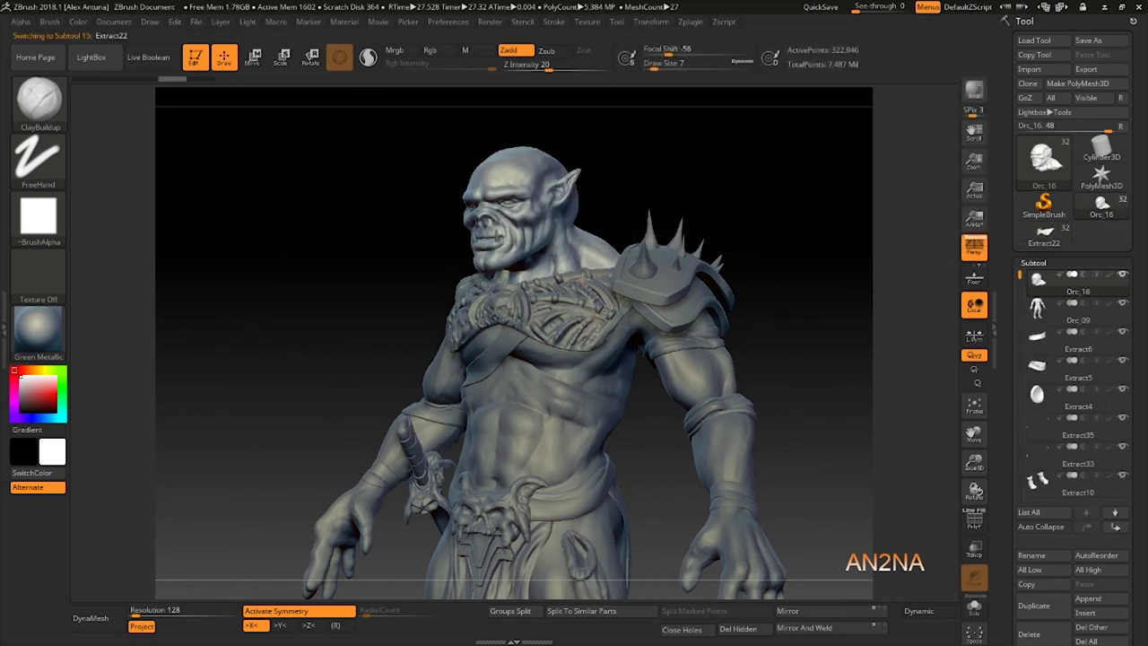
pyautogui.click(1051, 236)
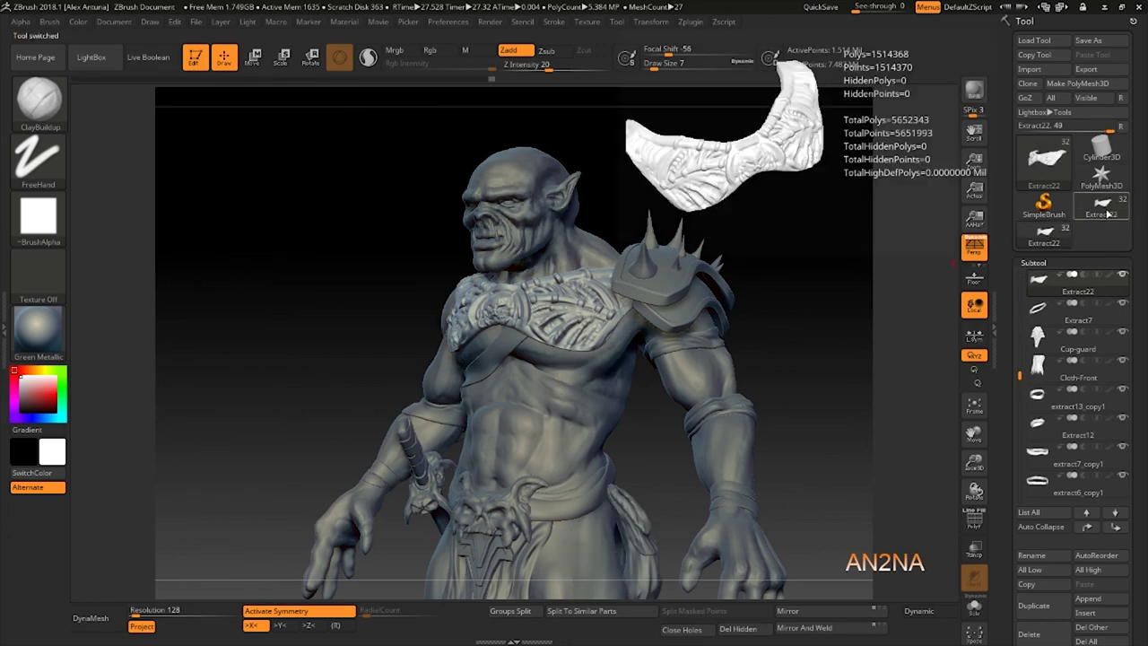
pyautogui.click(1103, 216)
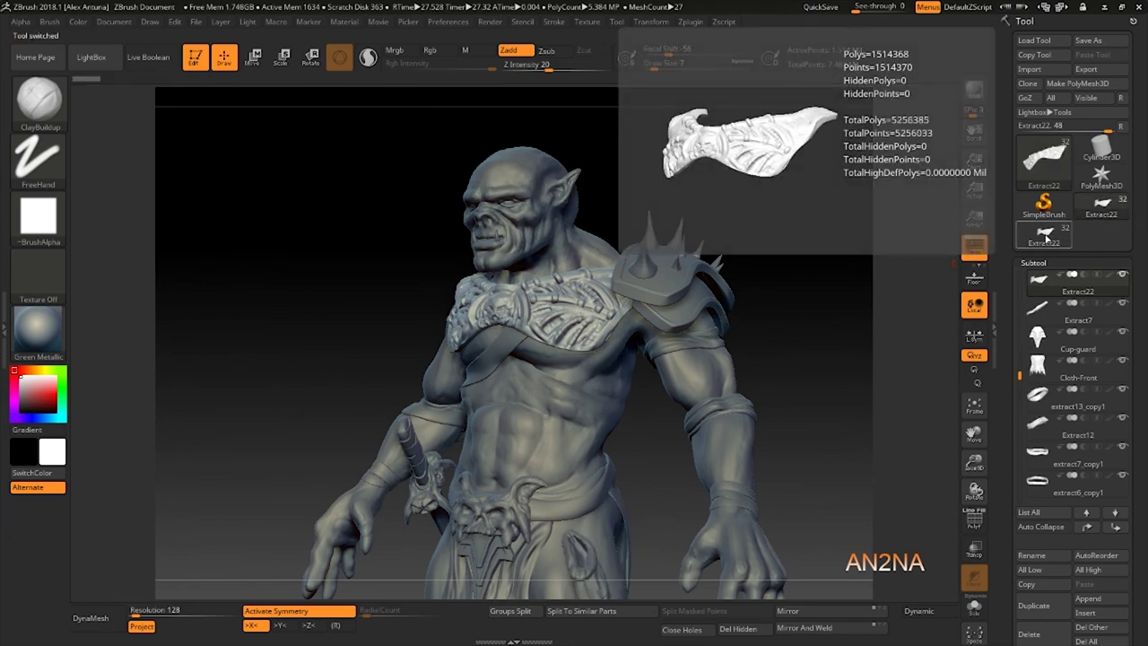
pyautogui.click(1045, 235)
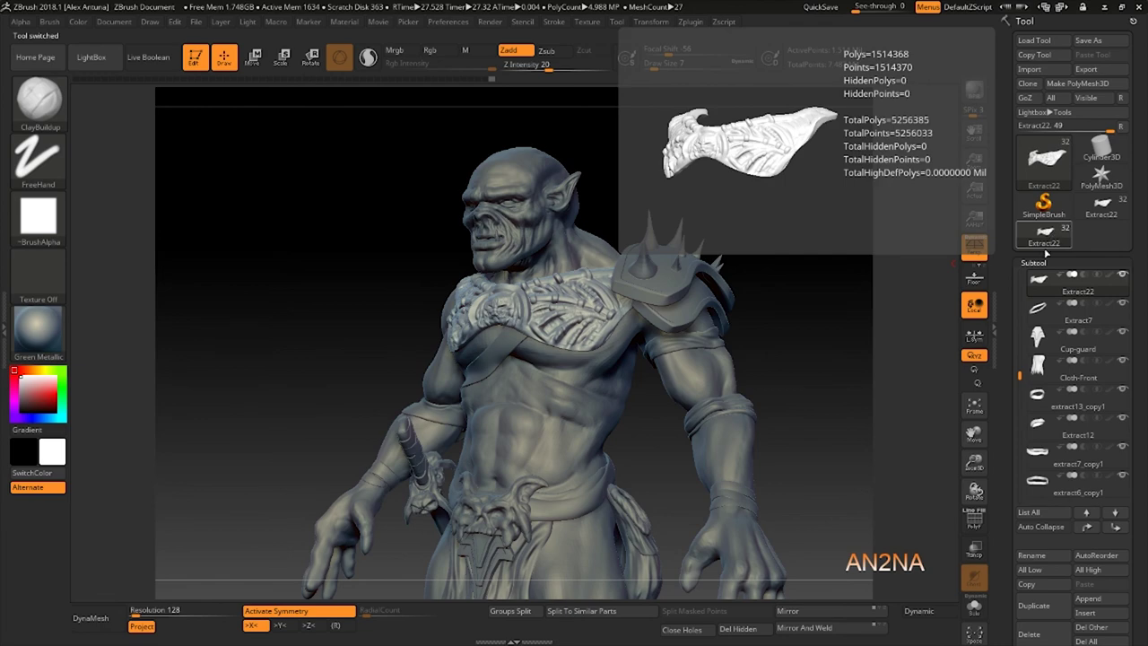
# Texture the emblem's circular rim and the armor's bone-like bars with short ClayBuildup strokes from several angles.
pyautogui.keyDown('ctrl'); pyautogui.moveTo(613, 310); pyautogui.dragTo(632, 420, button='right'); pyautogui.keyUp('ctrl')
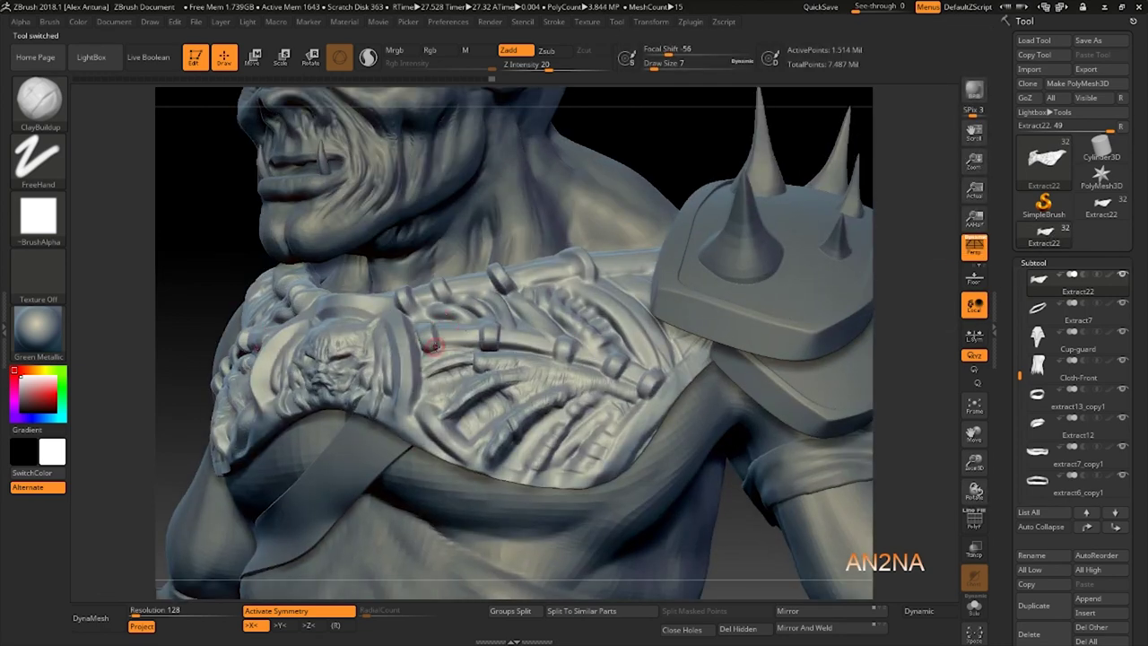
pyautogui.moveTo(446, 351); pyautogui.dragTo(417, 325, button='right')
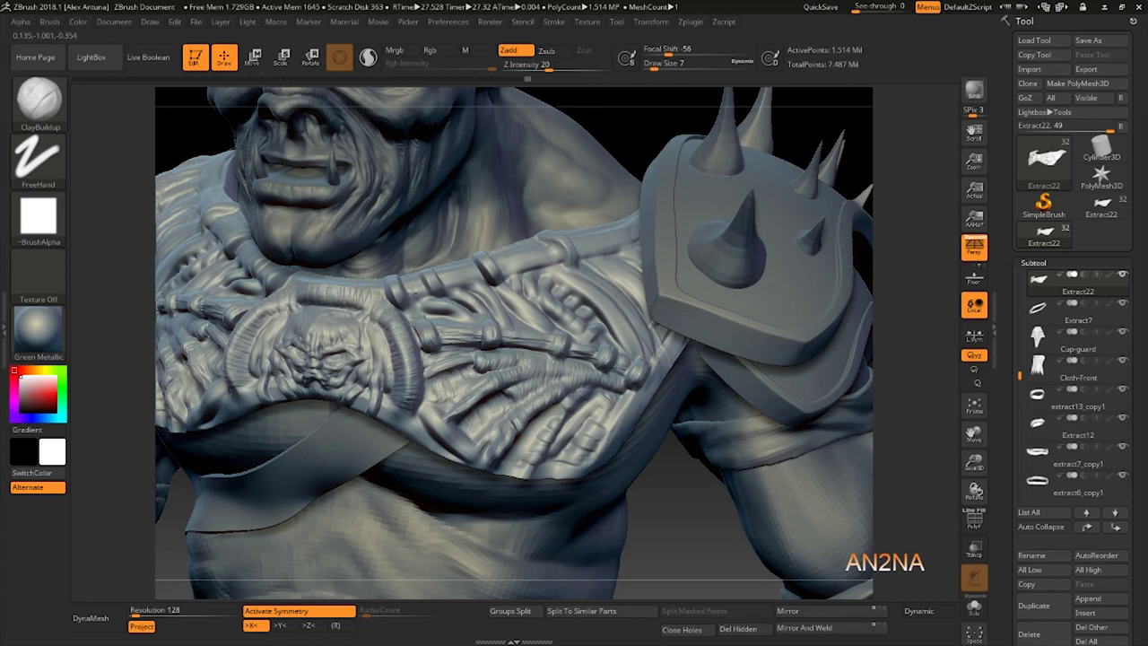
pyautogui.moveTo(414, 293); pyautogui.dragTo(386, 298, button='right')
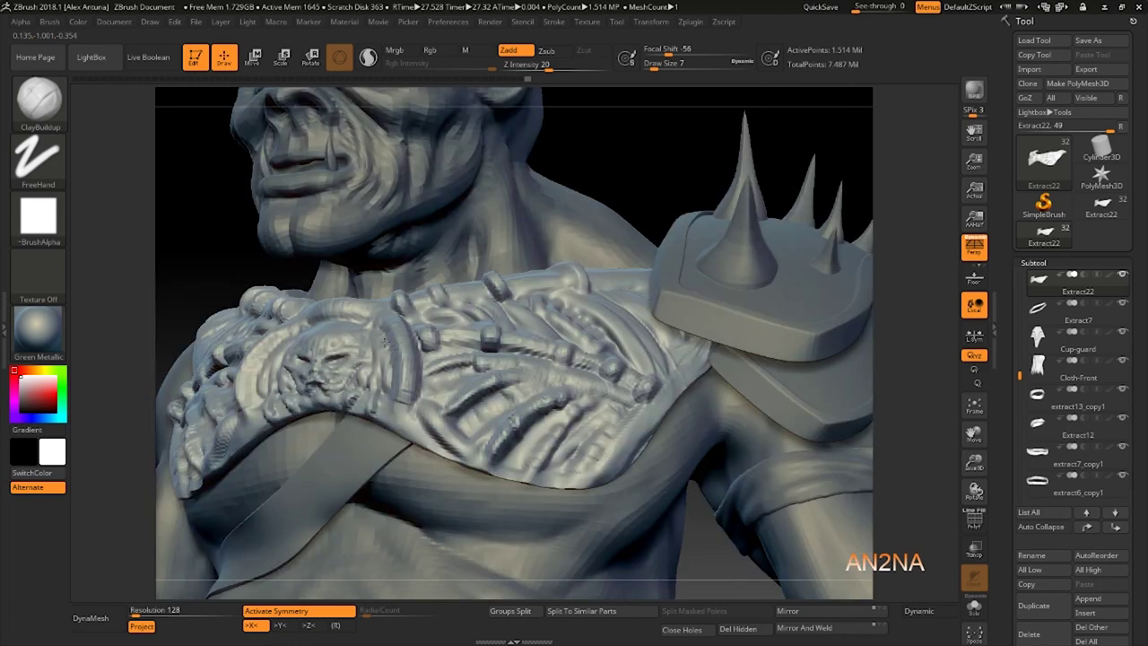
pyautogui.moveTo(383, 342); pyautogui.dragTo(334, 310, button='right')
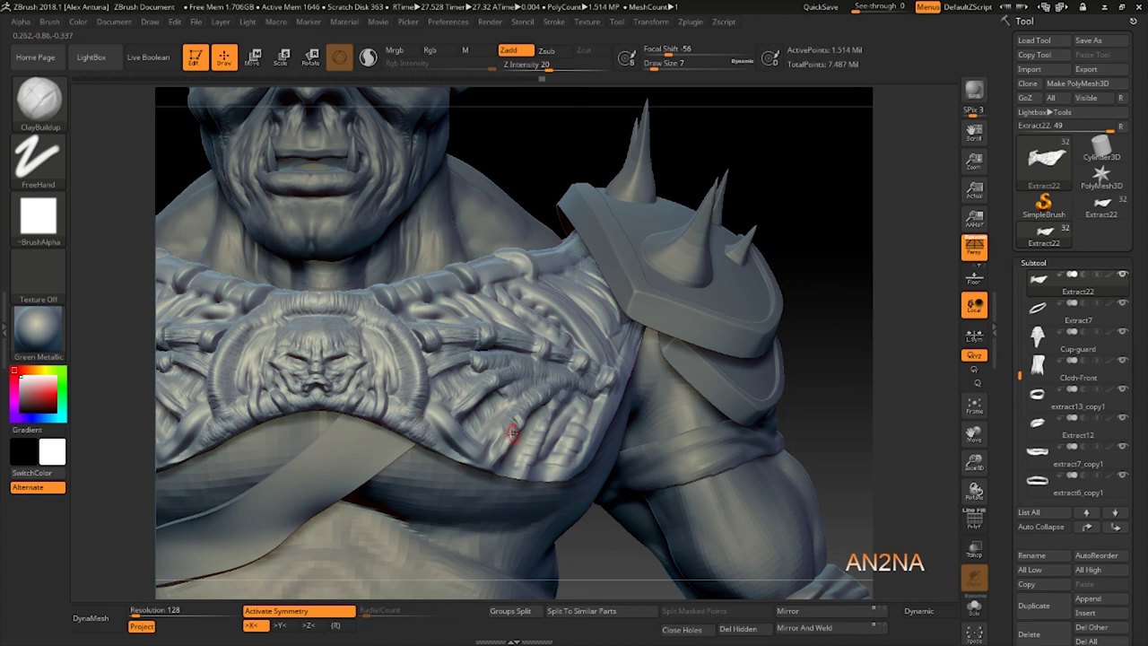
# Select the orc's head and render the upper body with BPR from a three-quarter view.
pyautogui.keyDown('ctrl'); pyautogui.moveTo(528, 141); pyautogui.dragTo(524, 200, button='right'); pyautogui.keyUp('ctrl')
pyautogui.moveTo(684, 178); pyautogui.dragTo(736, 192)
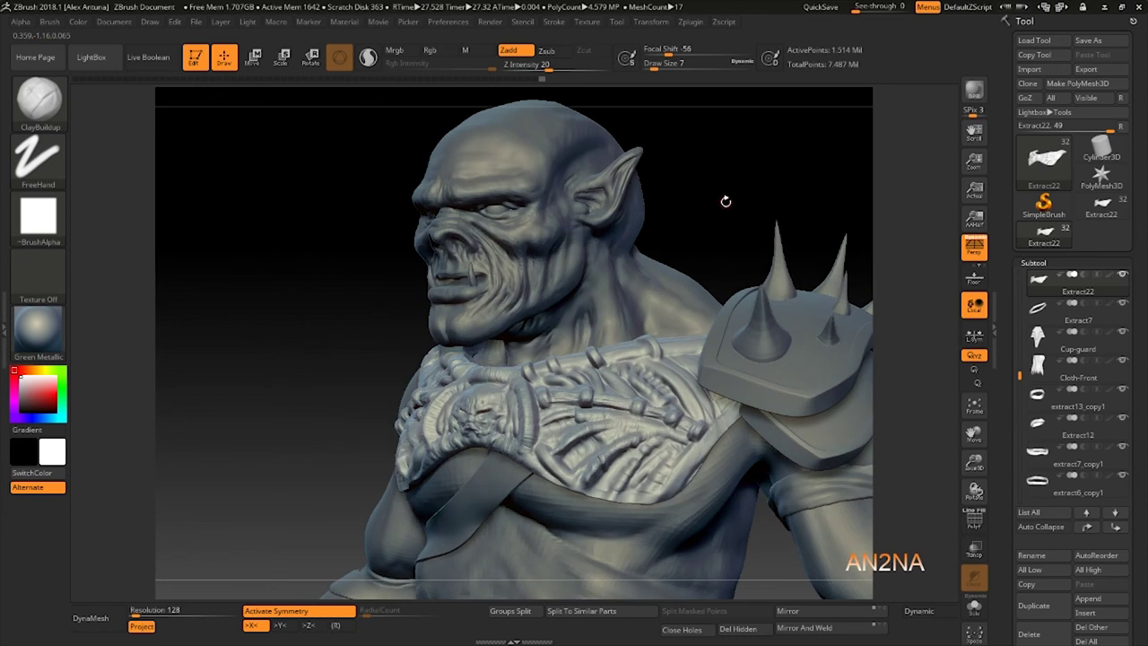
pyautogui.moveTo(715, 187); pyautogui.dragTo(667, 199)
pyautogui.keyDown('alt'); pyautogui.click(483, 250); pyautogui.keyUp('alt')
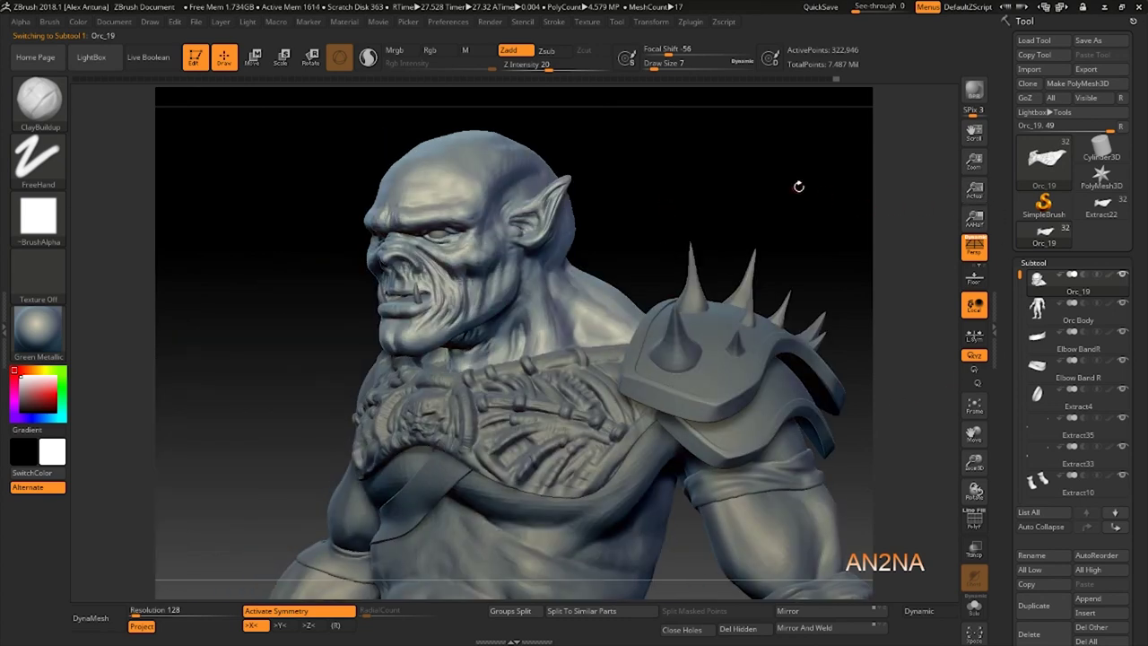
pyautogui.click(974, 91)
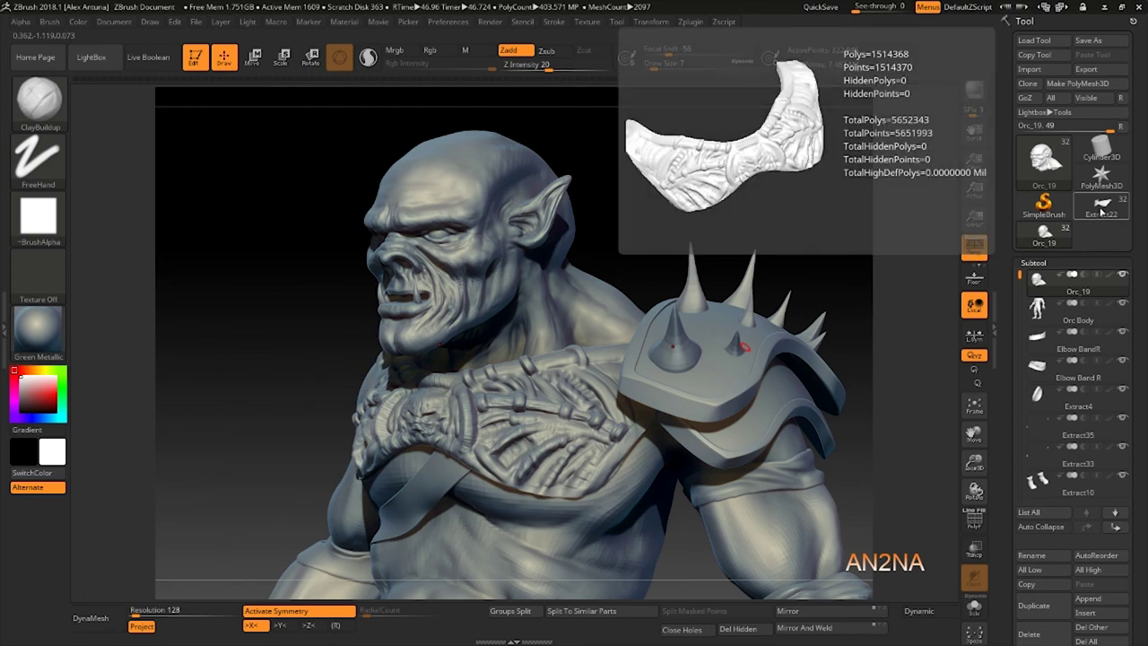
# Compare the head and chest armor with the earlier tool version and return to the current orc.
pyautogui.click(1096, 214)
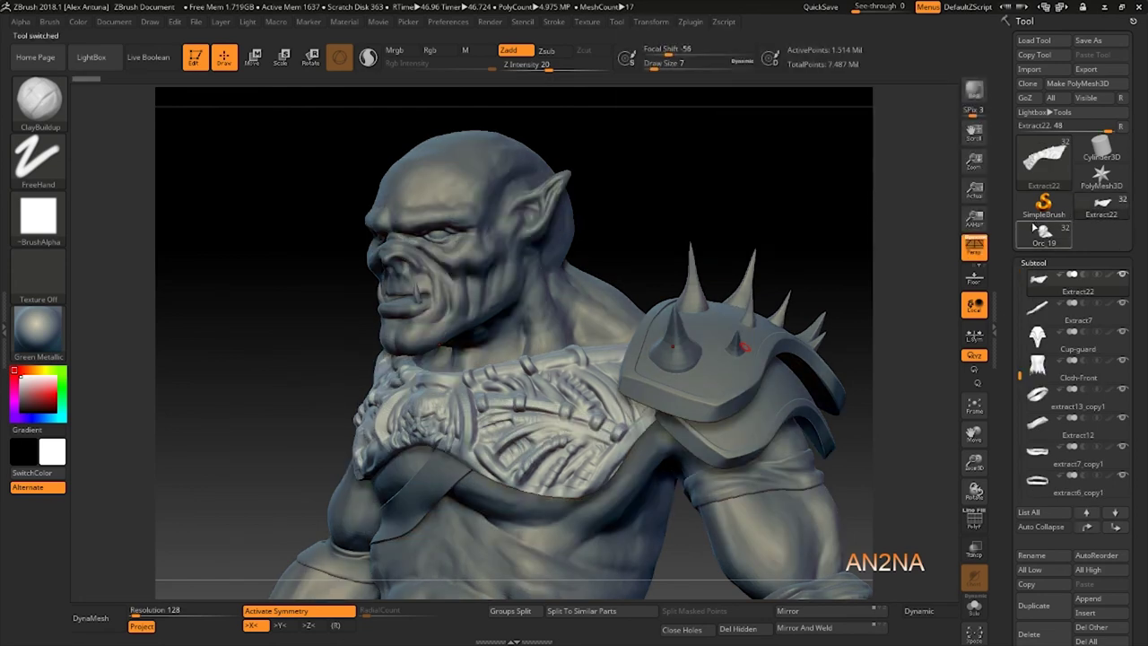
pyautogui.click(1041, 238)
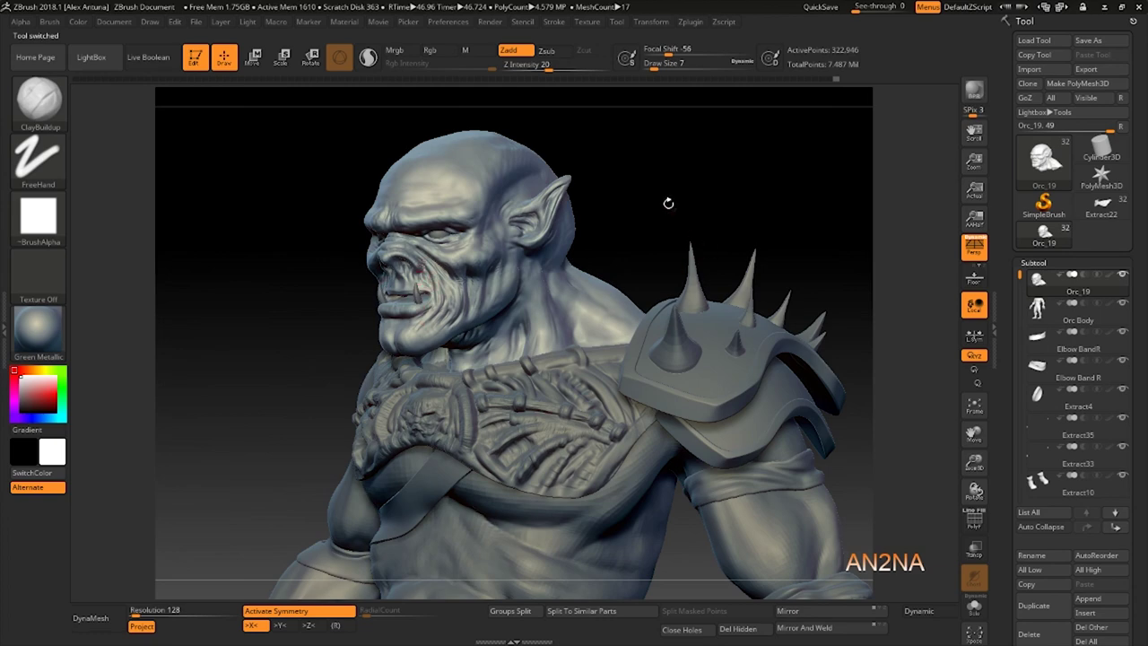
pyautogui.moveTo(654, 187); pyautogui.dragTo(680, 187)
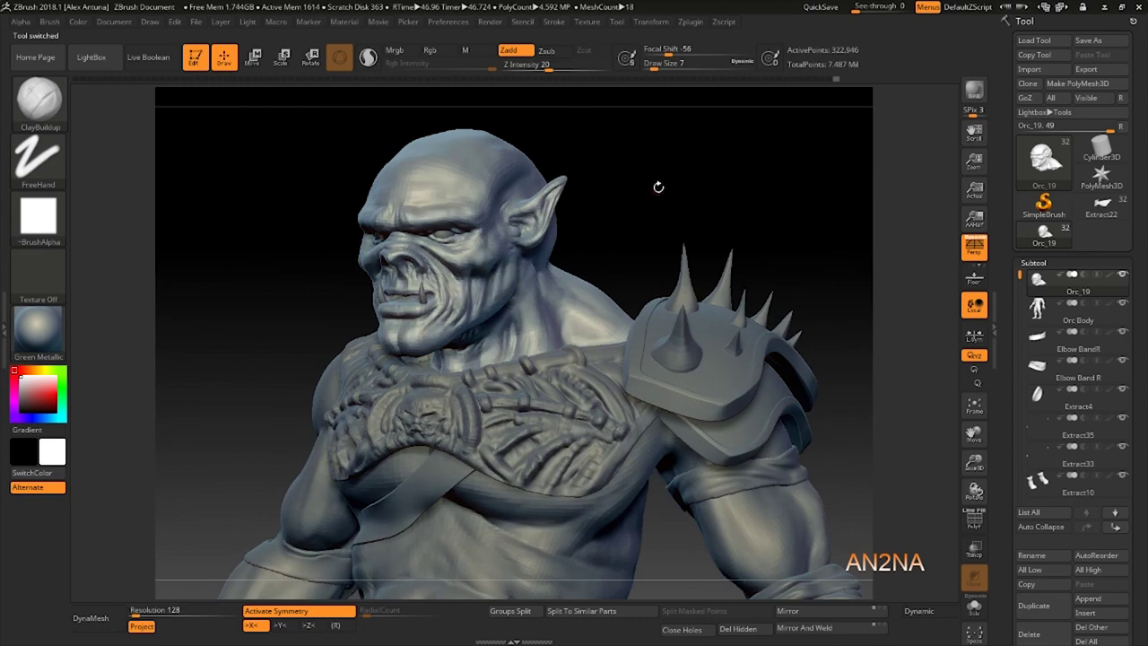